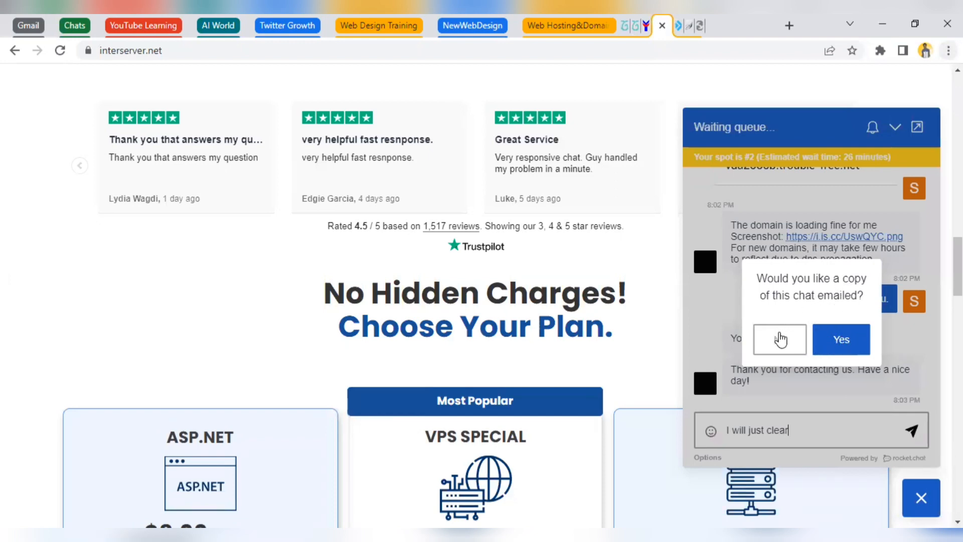
- Decline the e-mailed copy of the support chat and retry loading the site's wp-admin page
left_click(780, 348)
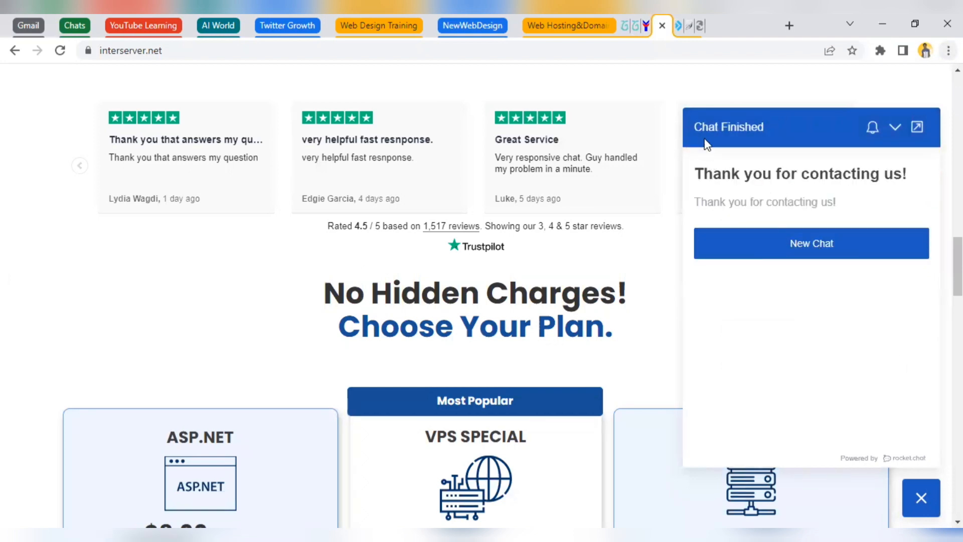
left_click(699, 26)
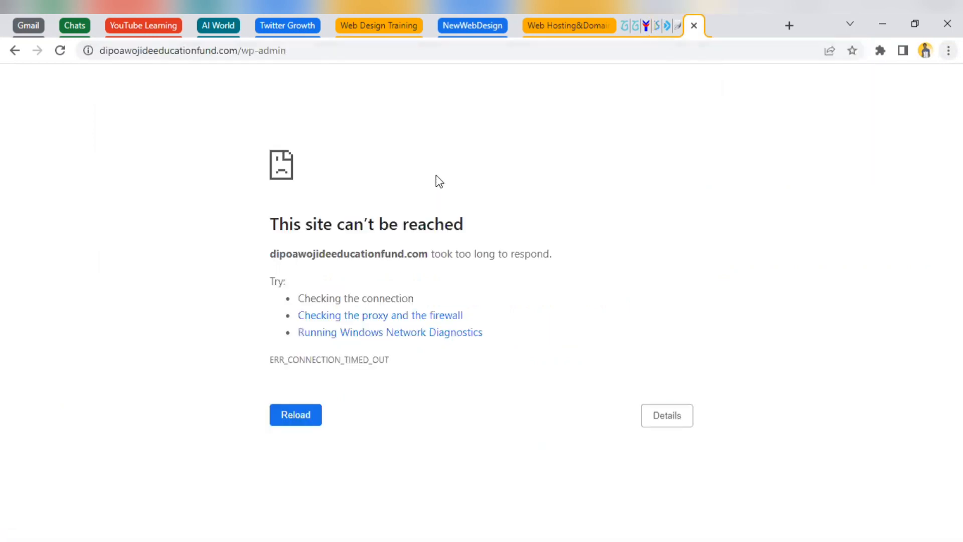
right_click(436, 175)
left_click(511, 224)
right_click(562, 179)
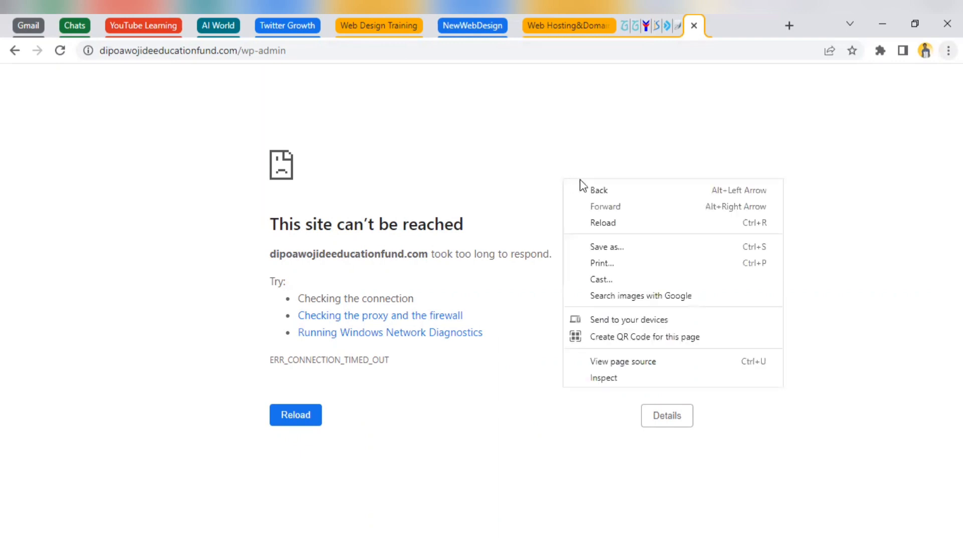
left_click(590, 229)
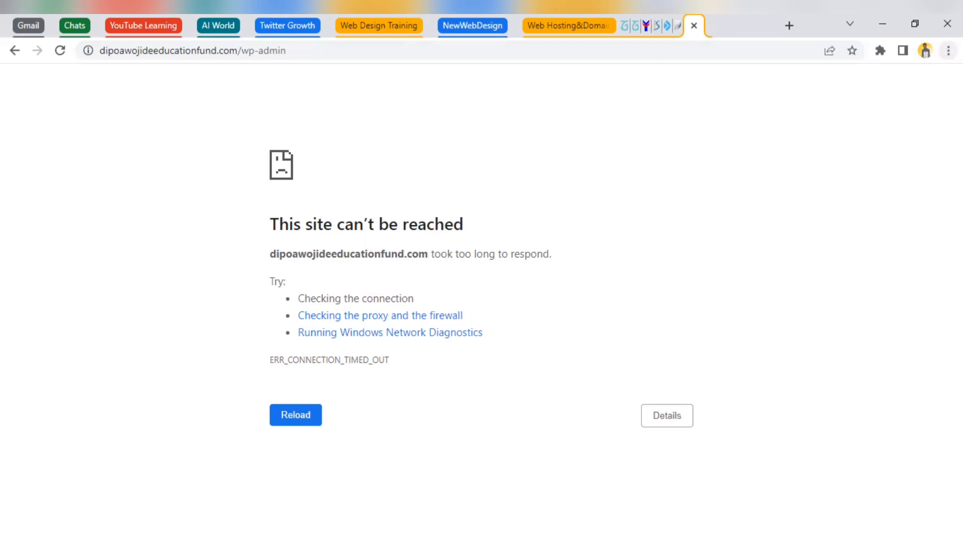
- Clear the last hour's browsing history, cookies and other site data, and cached images and files
left_click(948, 50)
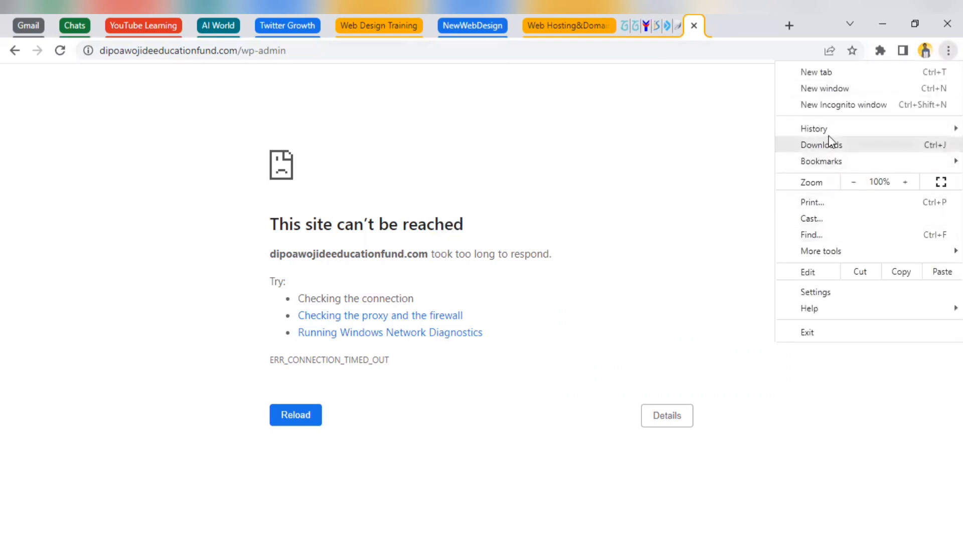
mouse_move(828, 130)
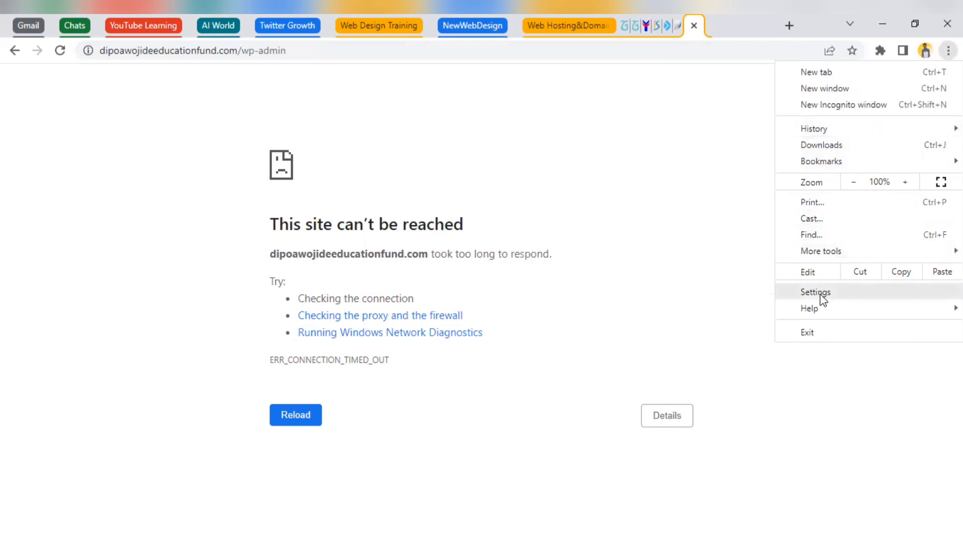
mouse_move(822, 253)
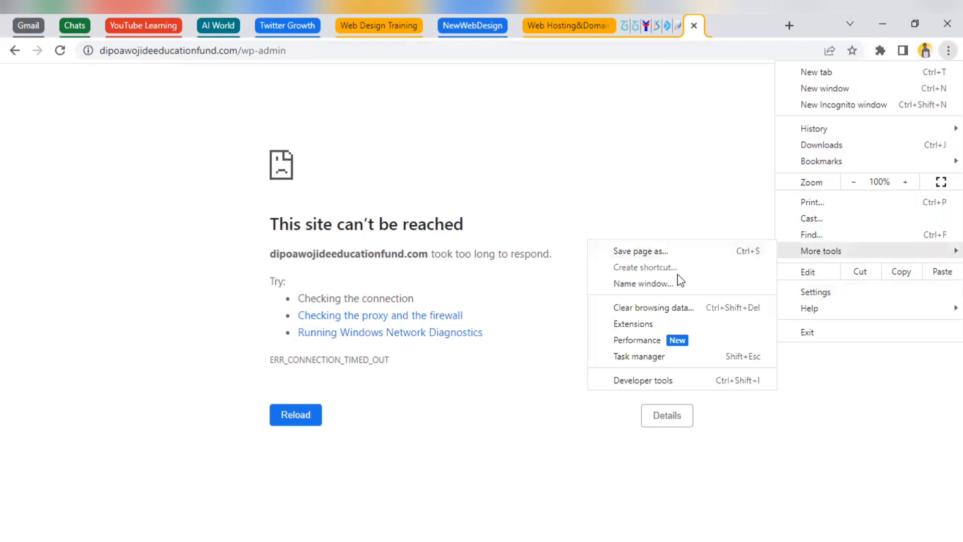
left_click(657, 310)
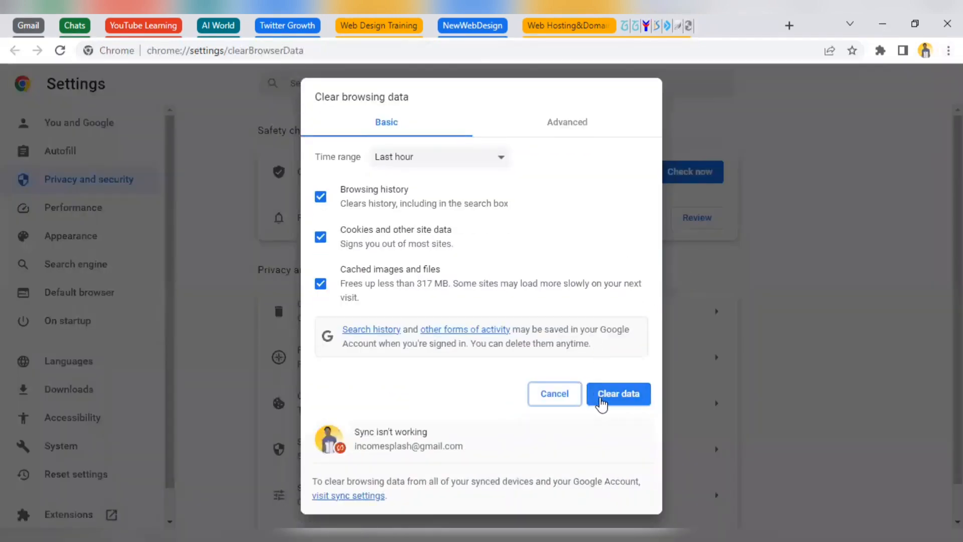
left_click(598, 398)
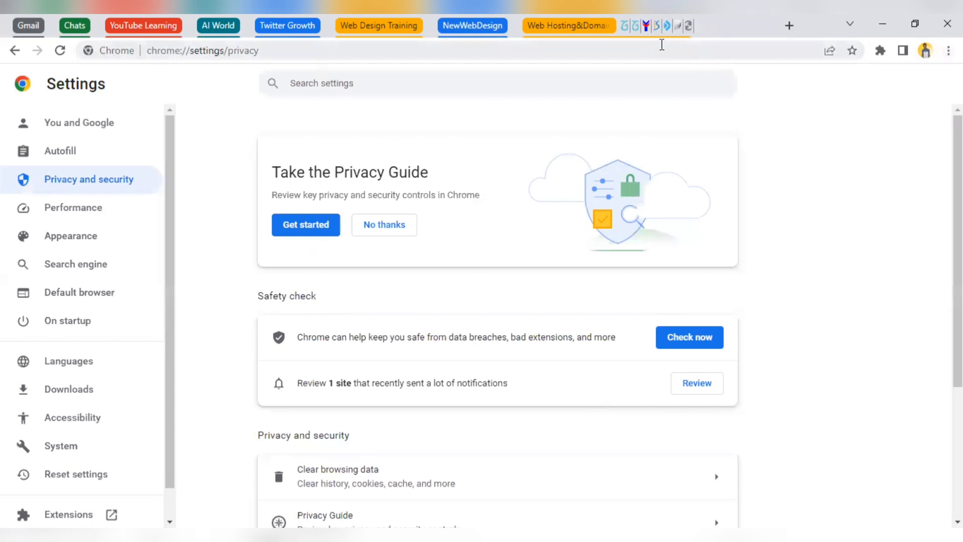
- Return to the site's wp-admin page and reload it until it responds
left_click(688, 27)
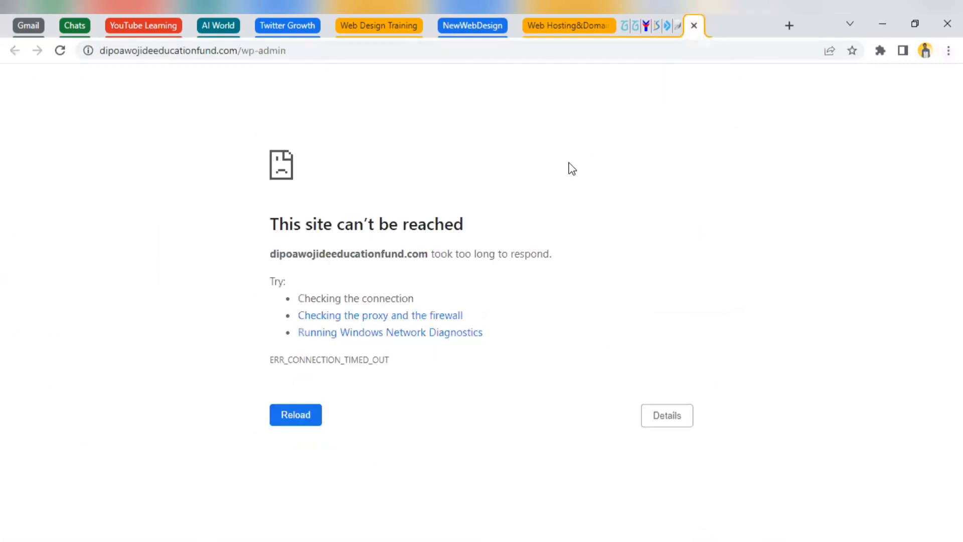
right_click(490, 366)
left_click(593, 202)
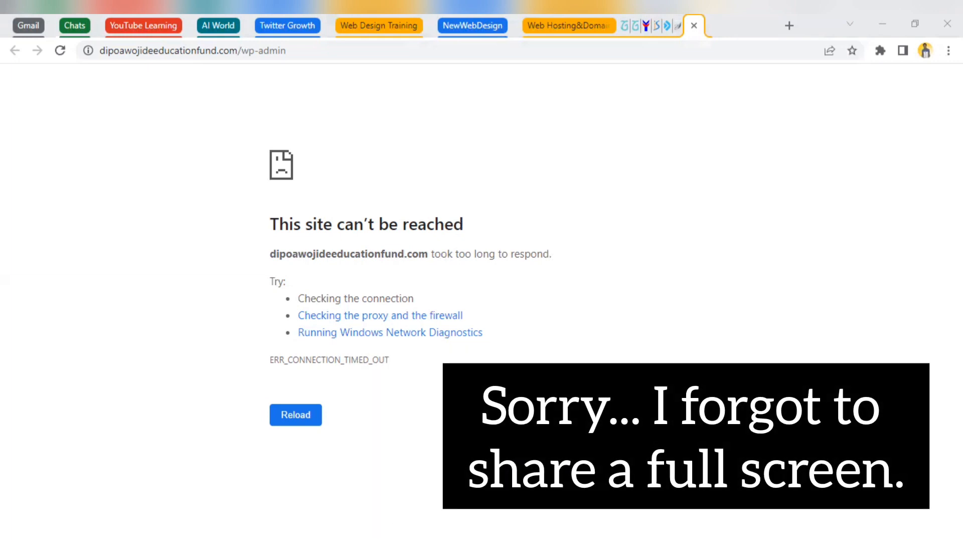
key("F5")
right_click(529, 177)
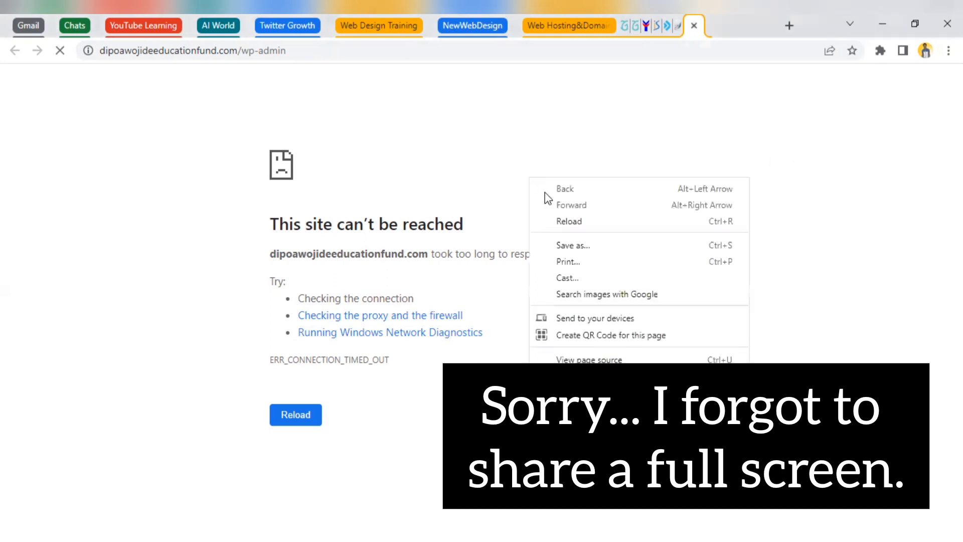
left_click(567, 224)
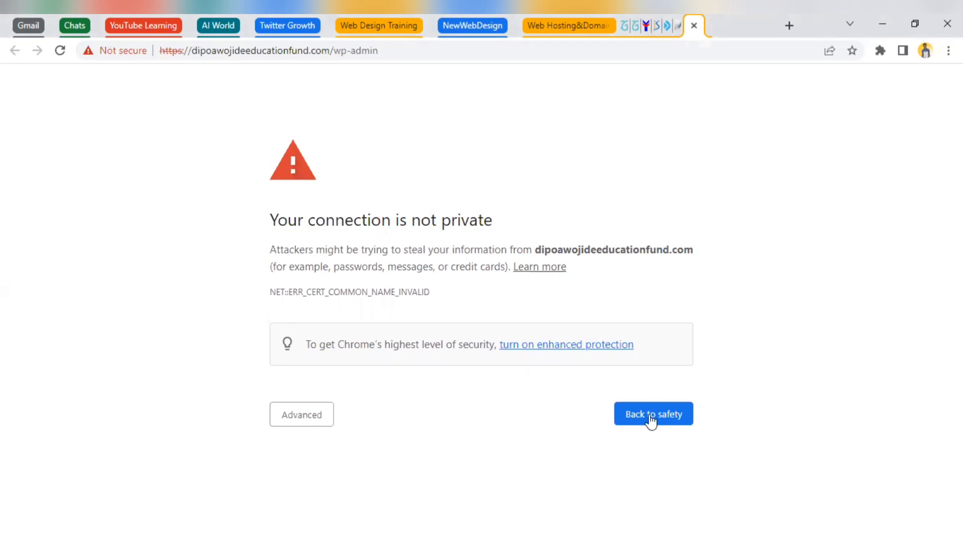
- Bypass the certificate warning and proceed to the site's WordPress login page
left_click(308, 412)
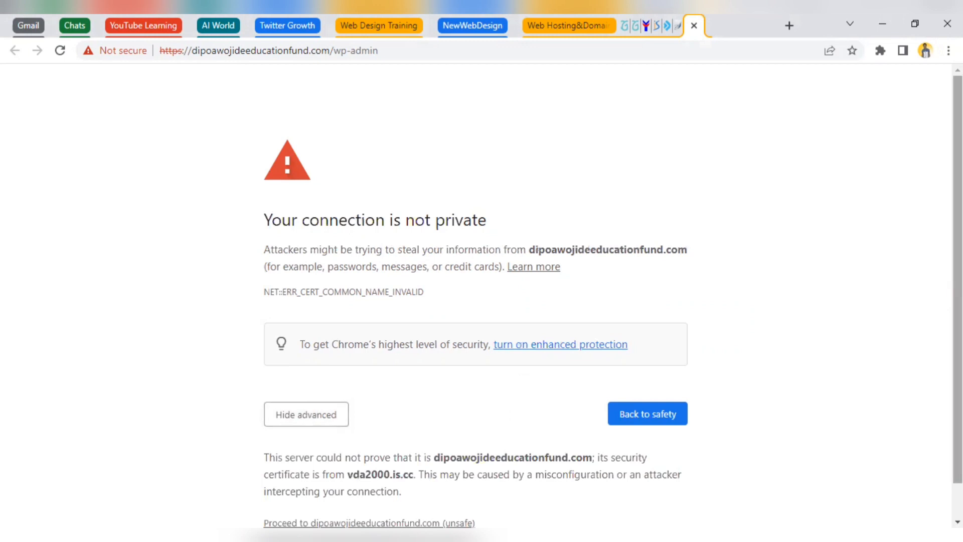
scroll(873, 439, "down", 1)
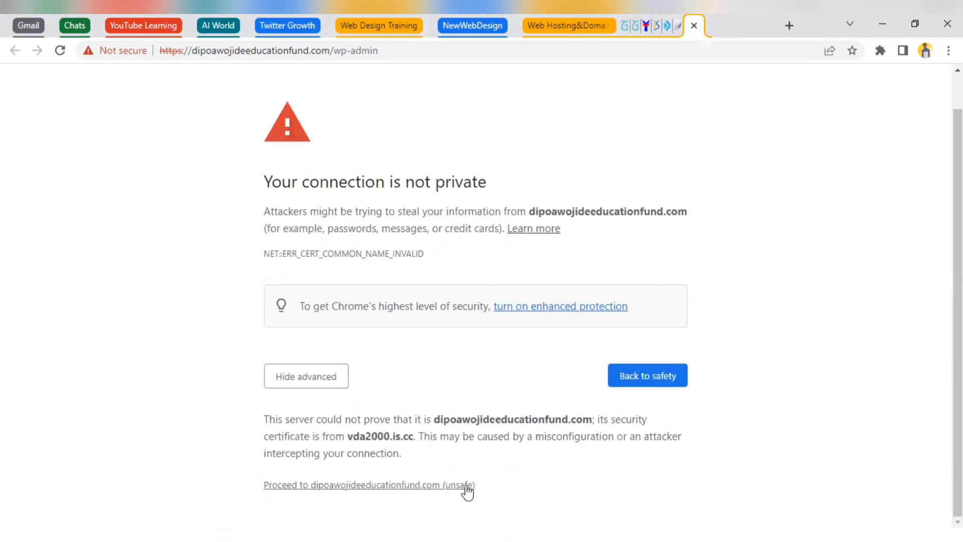
left_click(449, 487)
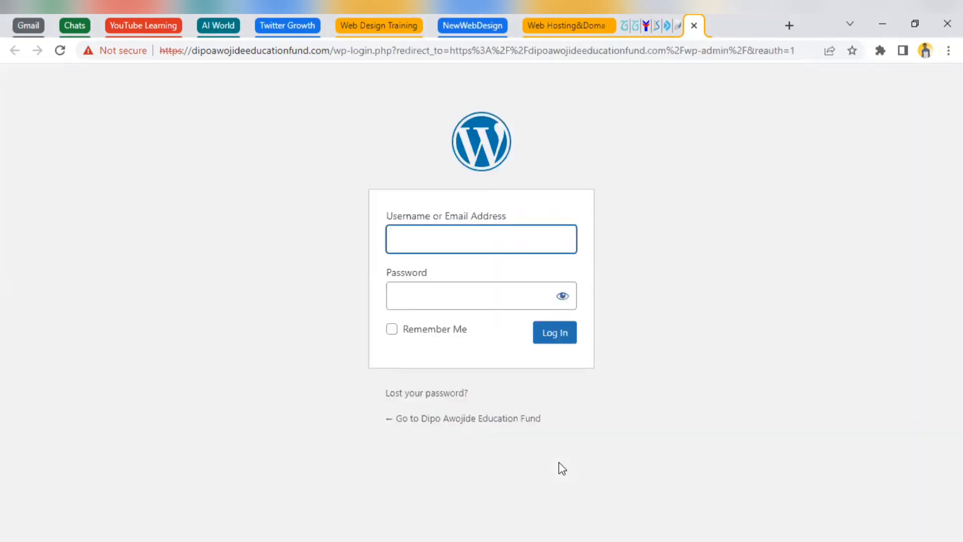
- Try to log in with the username Official_DAED and the account password, with Remember Me enabled
left_click(497, 245)
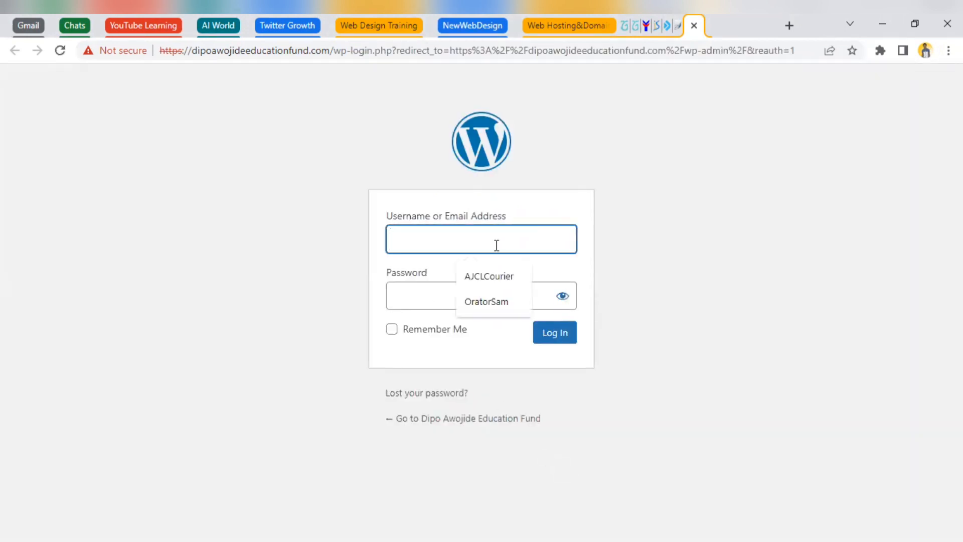
type("Offci")
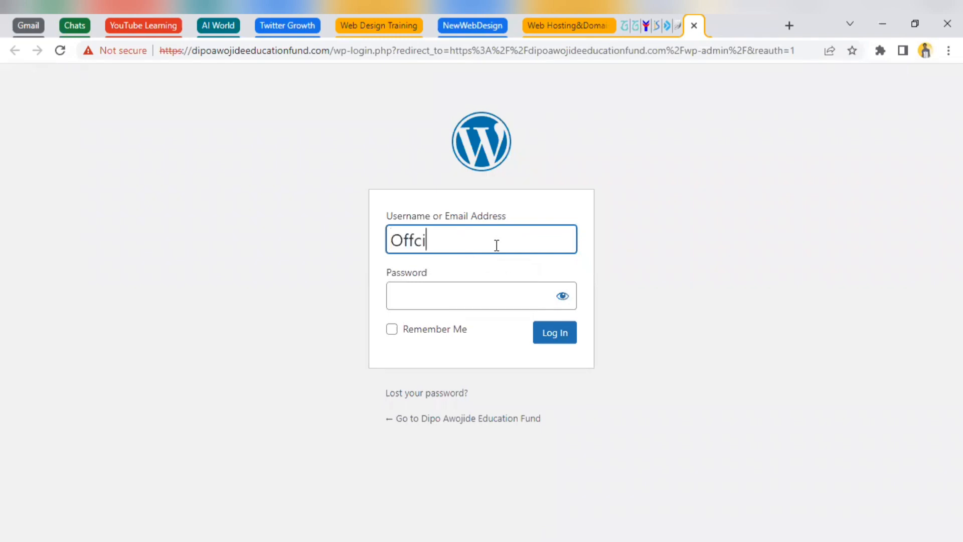
key("BackSpace")
type("icial_DAED")
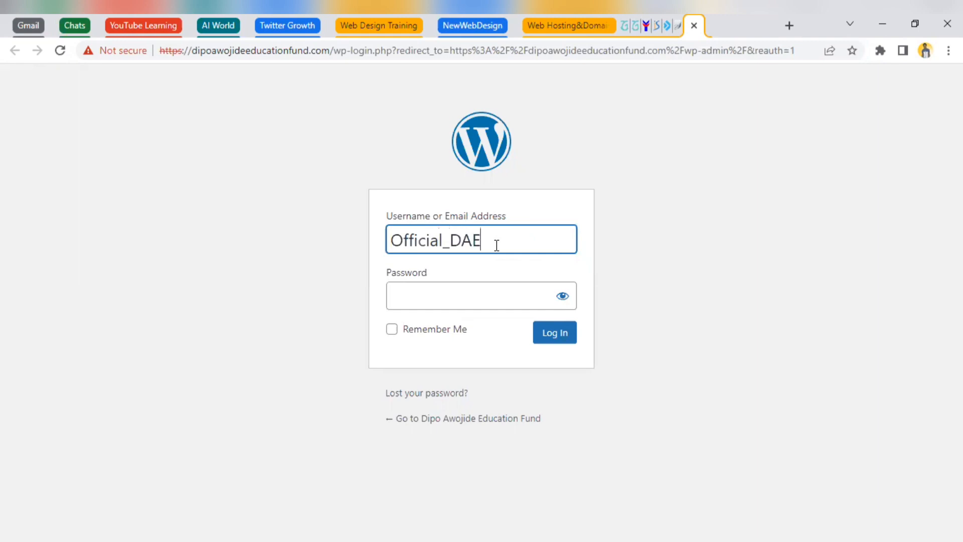
left_click(440, 319)
left_click(430, 299)
type("••••••••••")
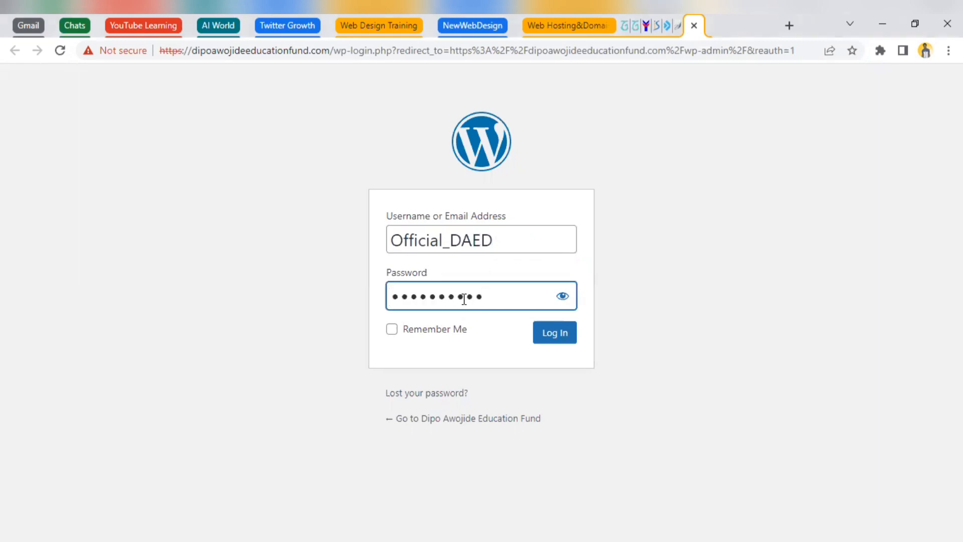
left_click(393, 329)
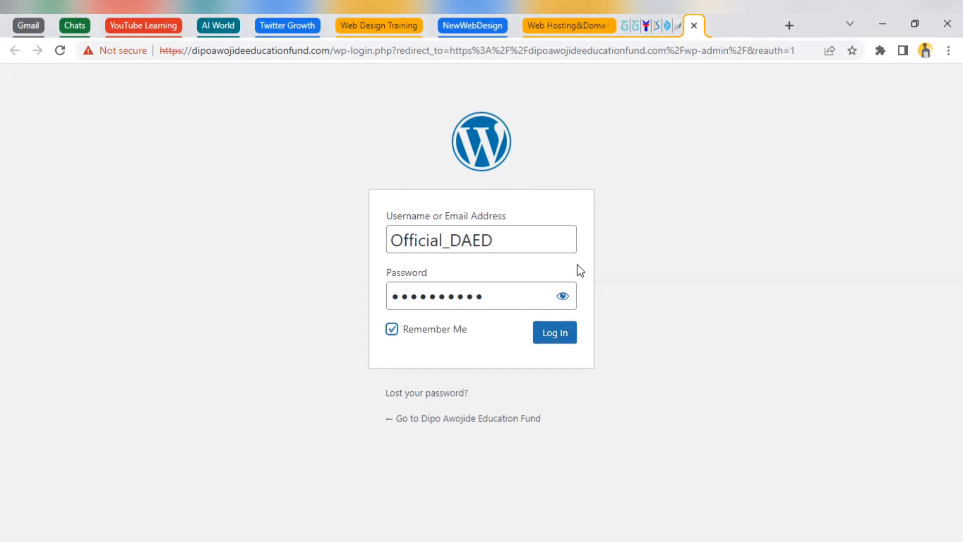
left_click(545, 342)
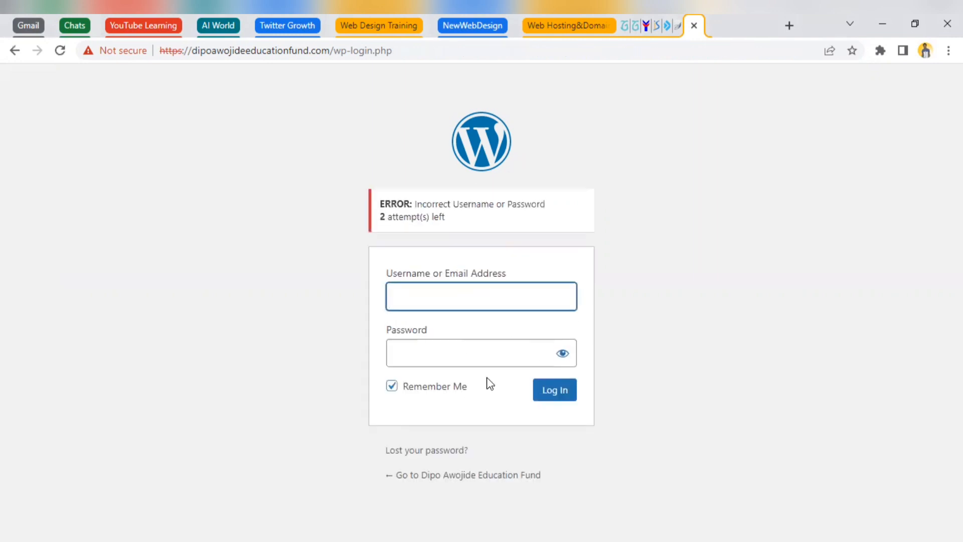
- Try to log in again with the username corrected to Official_DAEF and the account password
left_click(451, 306)
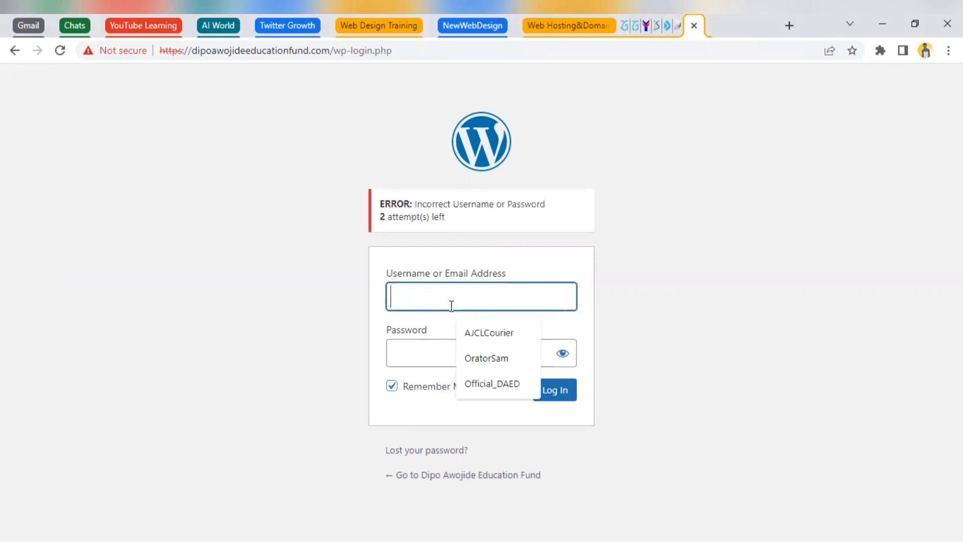
left_click(495, 384)
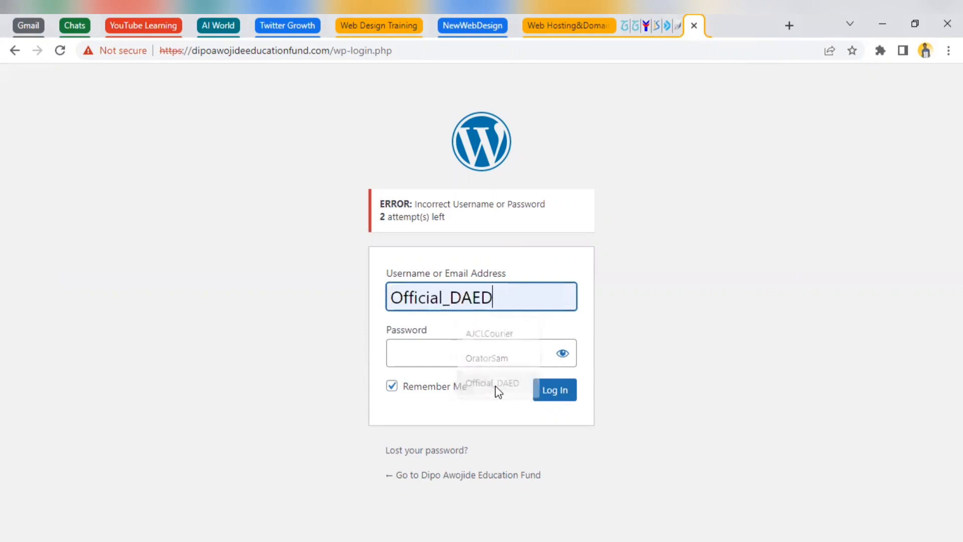
key("BackSpace")
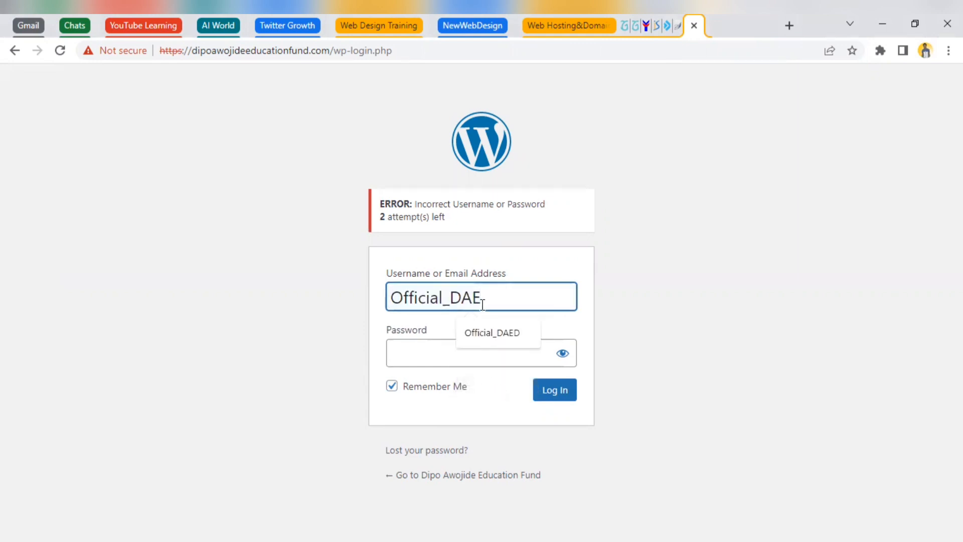
type("F")
left_click(459, 354)
type("••••••••••")
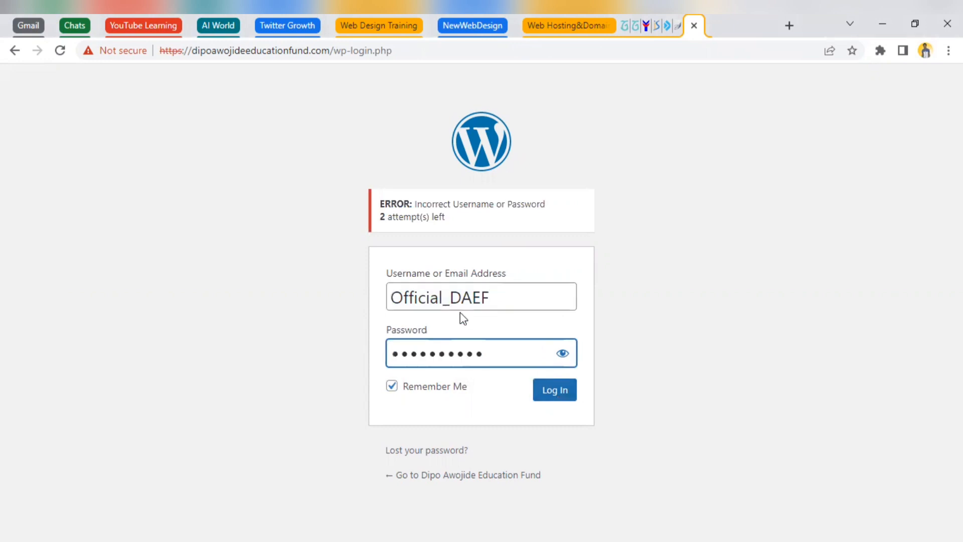
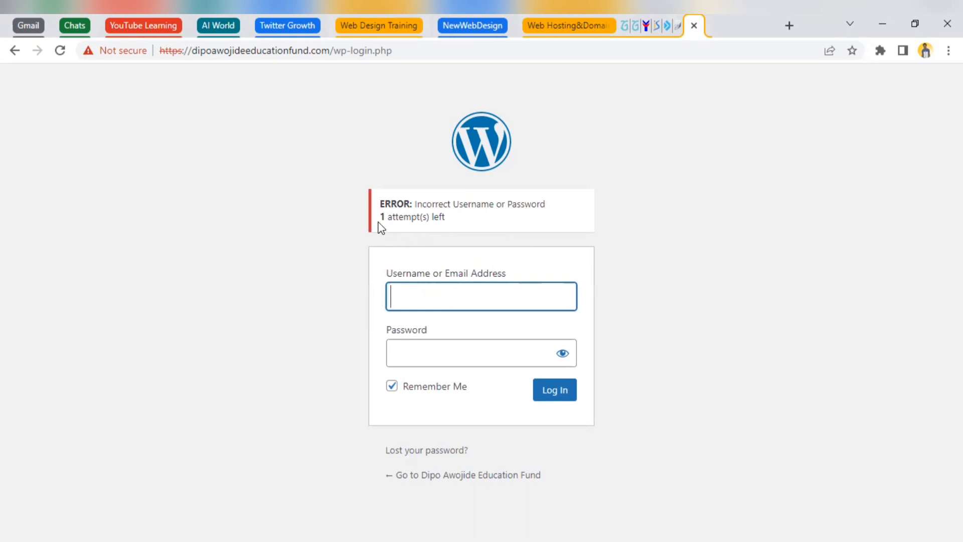
- Log in to the WordPress dashboard with the username Official_DAEF and the account password
left_click(451, 296)
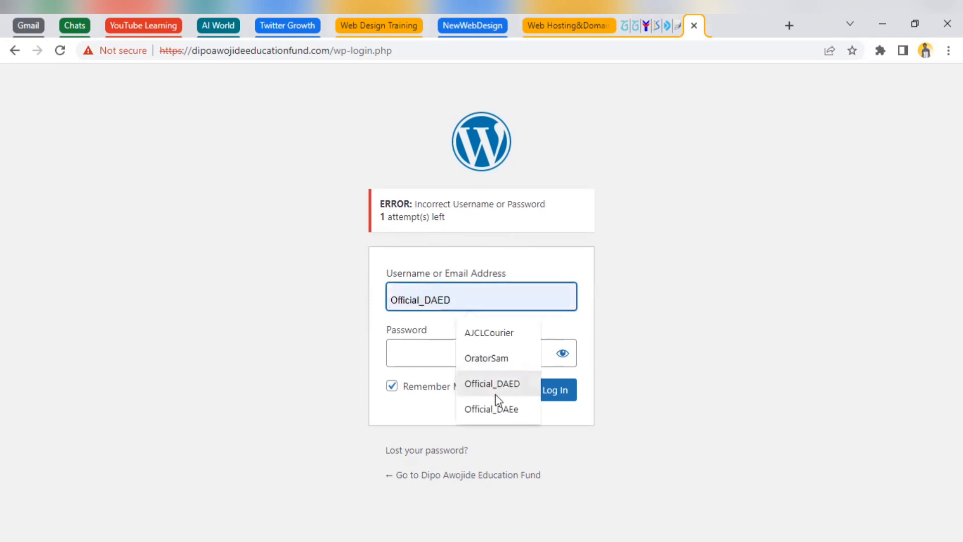
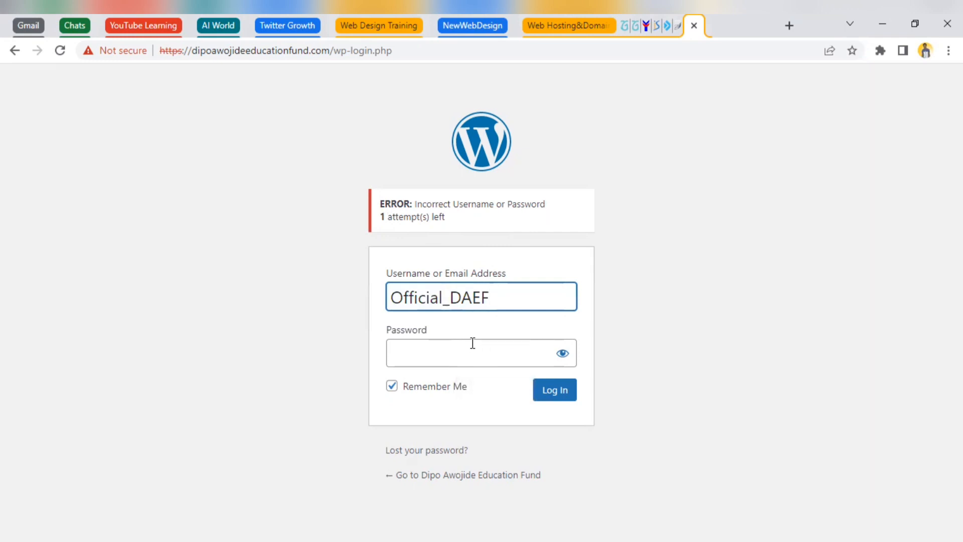
left_click(457, 355)
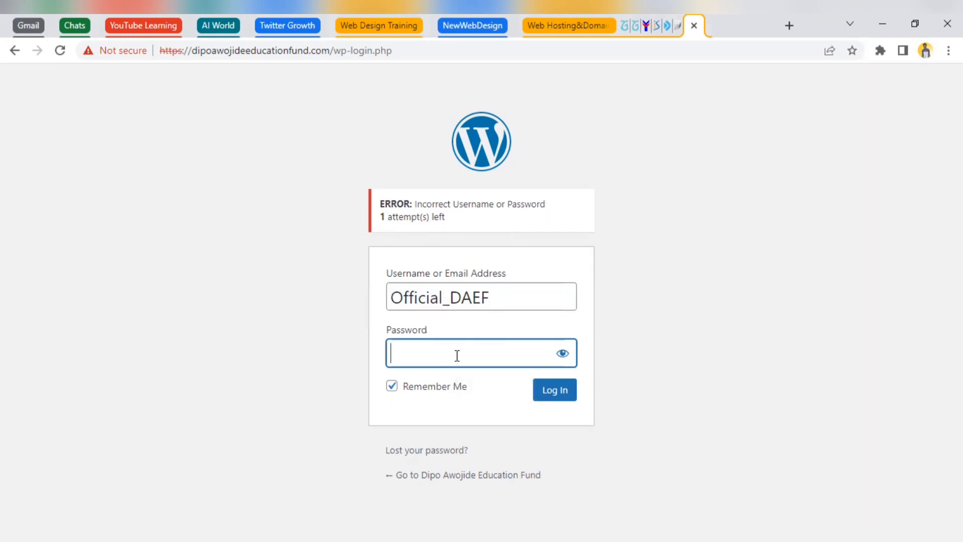
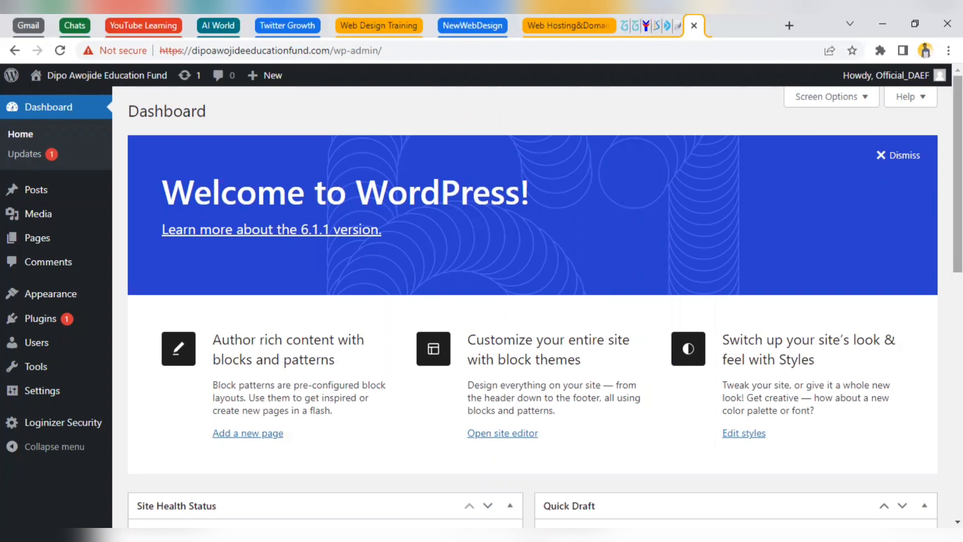
- Look through the WordPress dashboard, from the welcome banner down to the activity, events and news sections
scroll(633, 205, "down", 4)
scroll(634, 205, "up", 2)
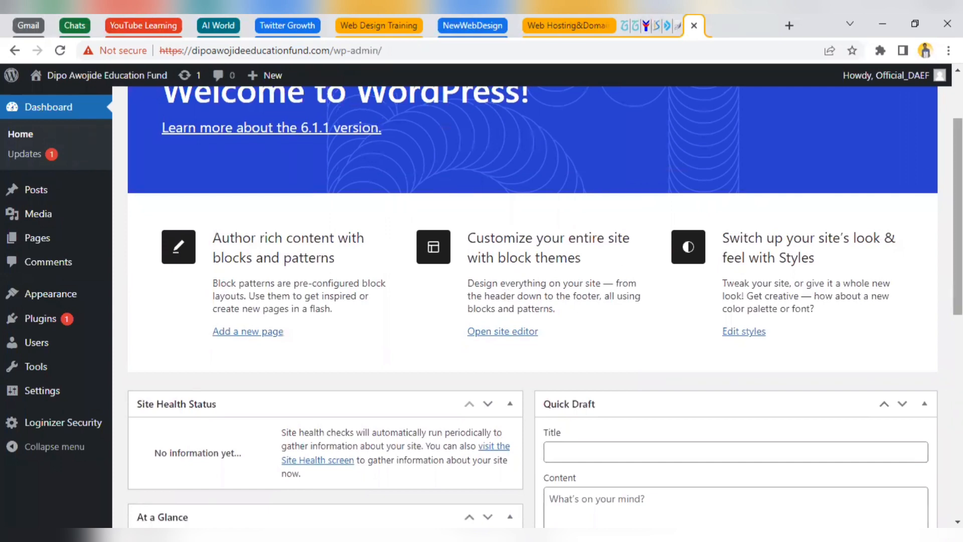
scroll(542, 311, "down", 5)
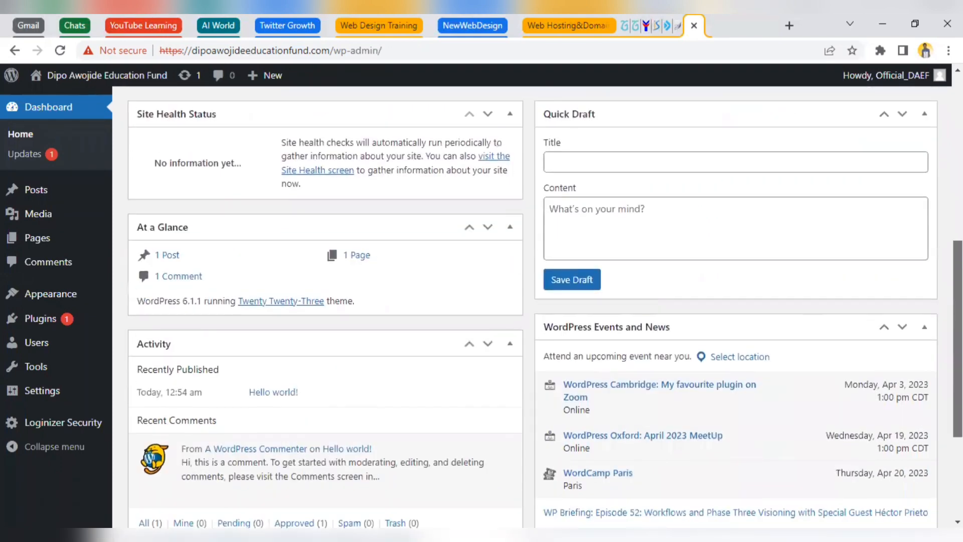
scroll(918, 425, "down", 3)
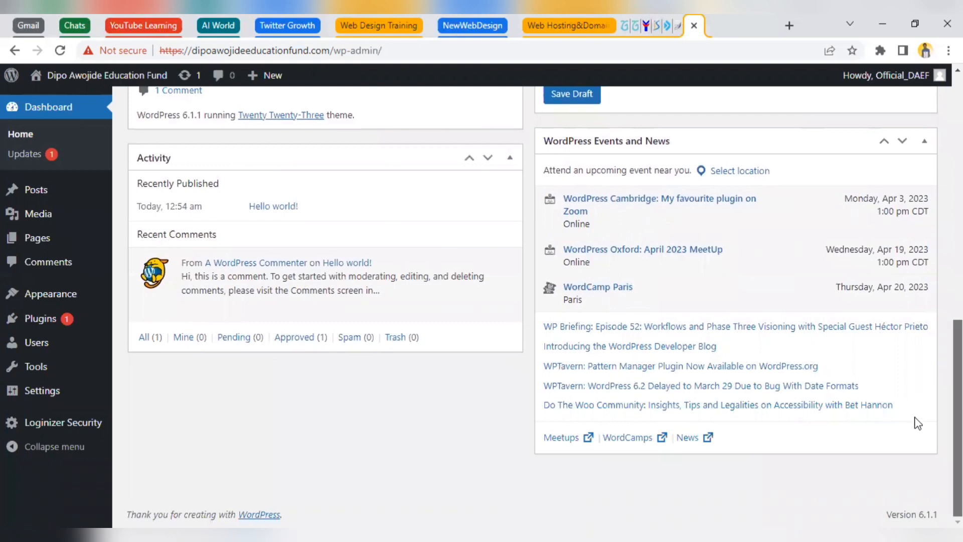
scroll(914, 396, "up", 10)
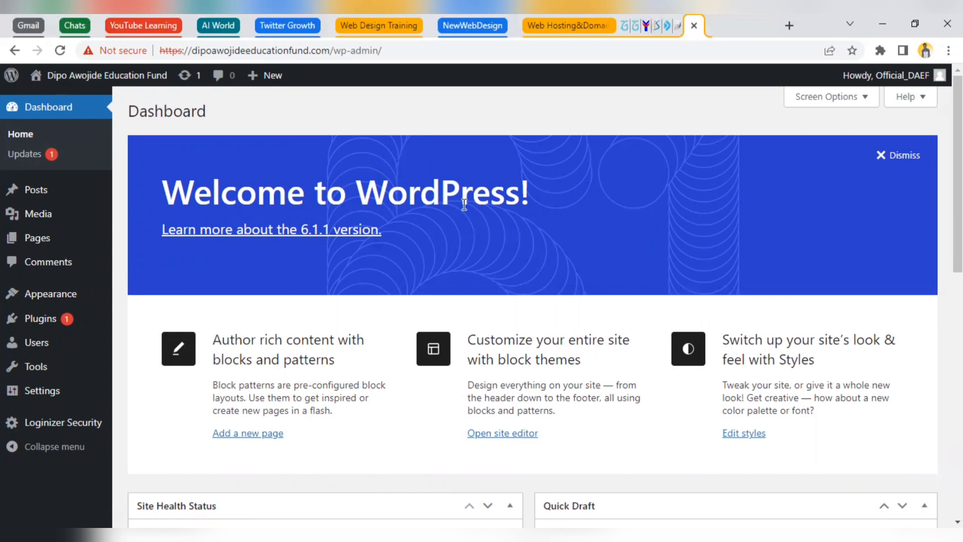
- Dismiss the WordPress welcome banner and look over the remaining dashboard widgets
left_click(900, 160)
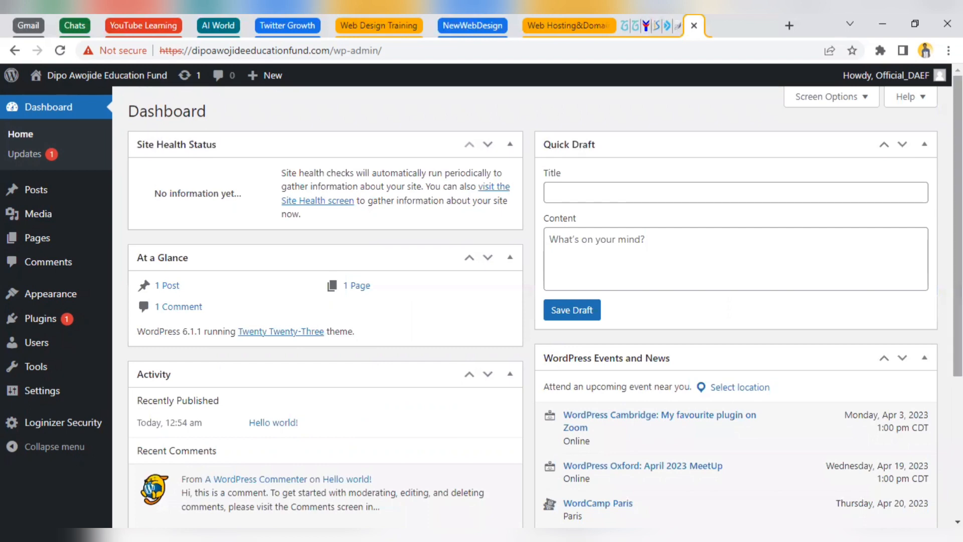
scroll(545, 308, "down", 3)
scroll(735, 308, "down", 1)
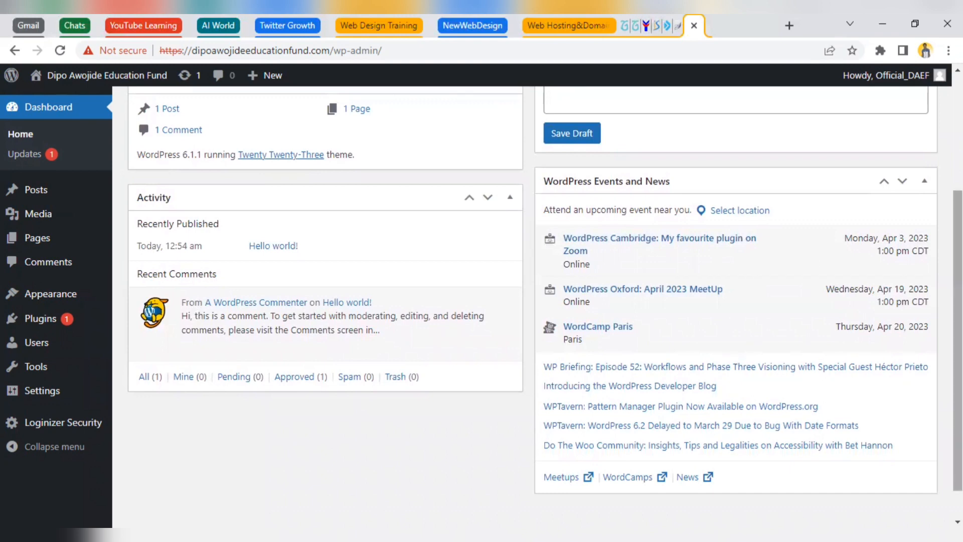
scroll(326, 301, "up", 1)
mouse_move(253, 337)
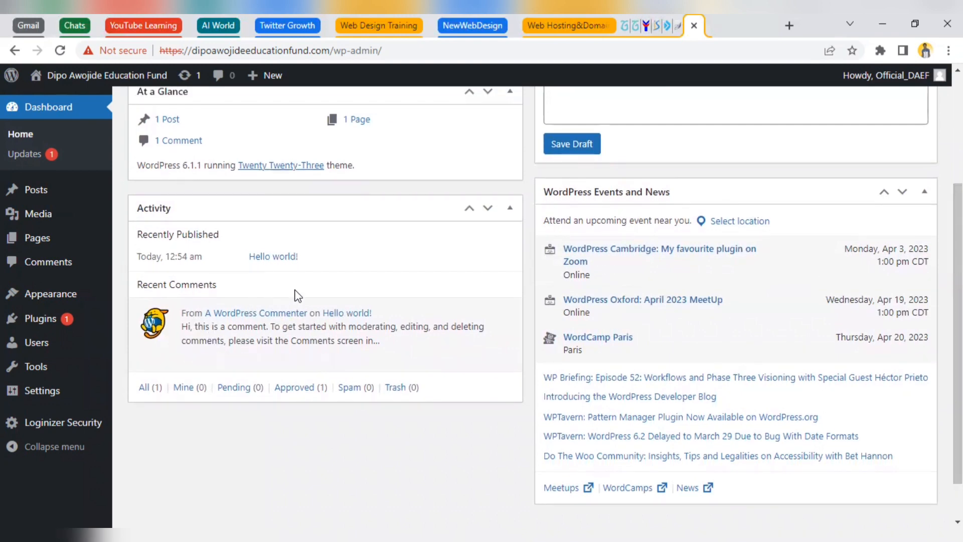
scroll(298, 324, "up", 3)
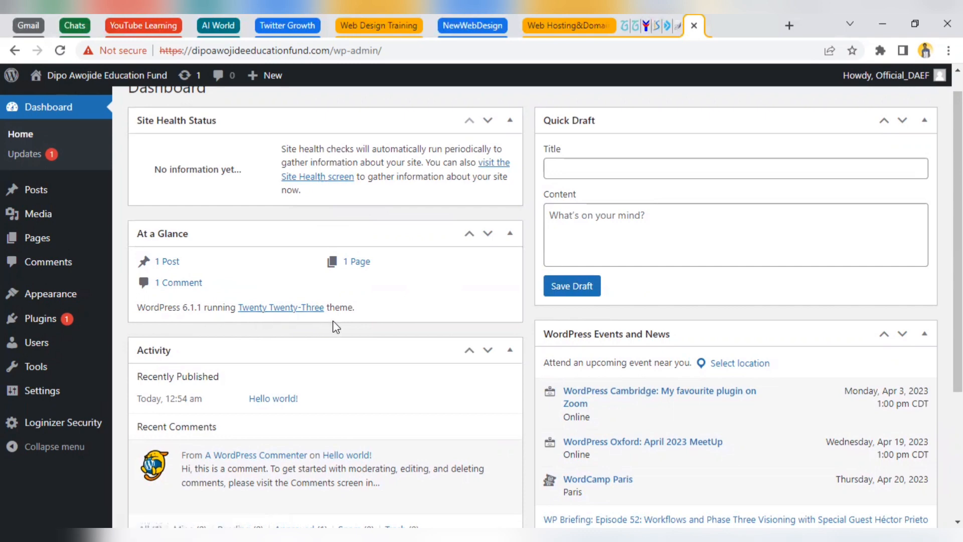
scroll(545, 309, "up", 1)
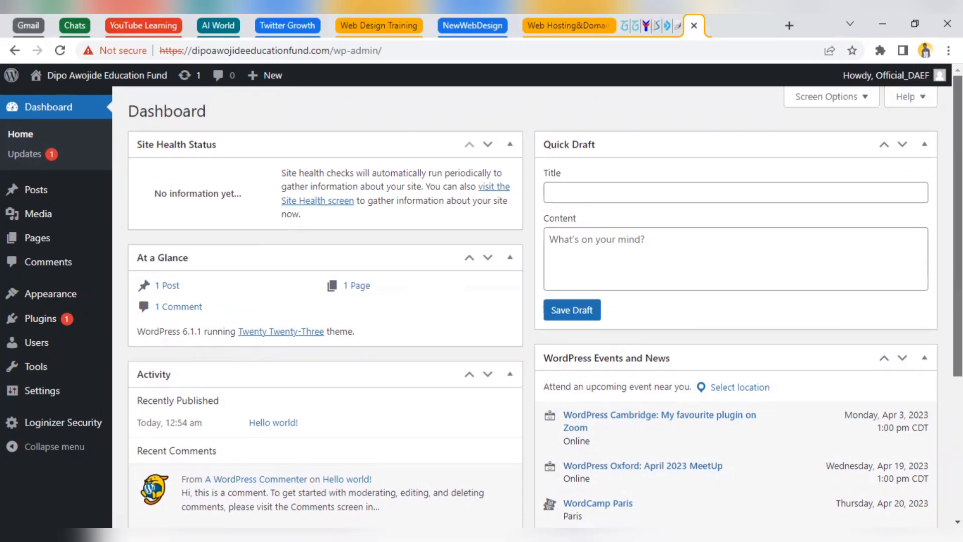
scroll(935, 280, "down", 5)
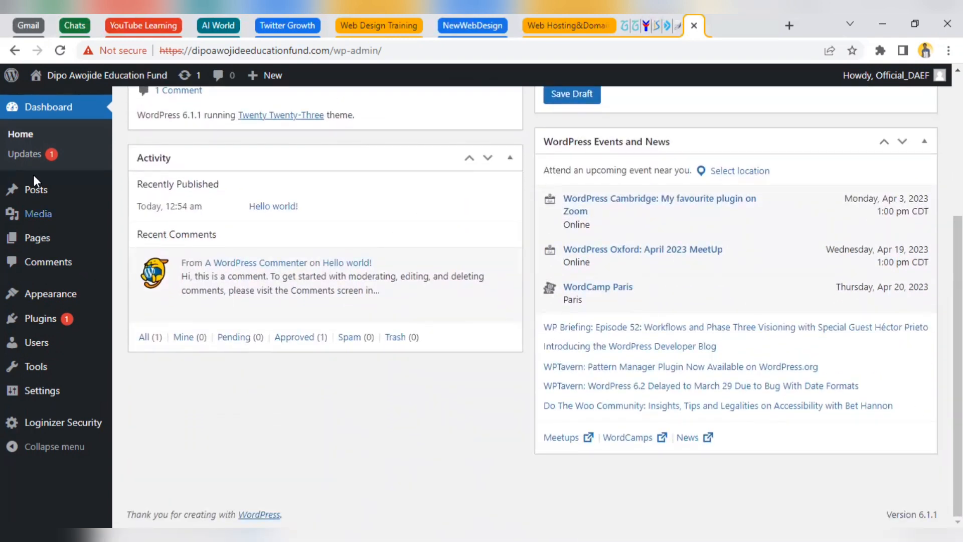
- Open the dashboard's Home page in a new browser tab and switch to that tab
right_click(25, 141)
left_click(62, 151)
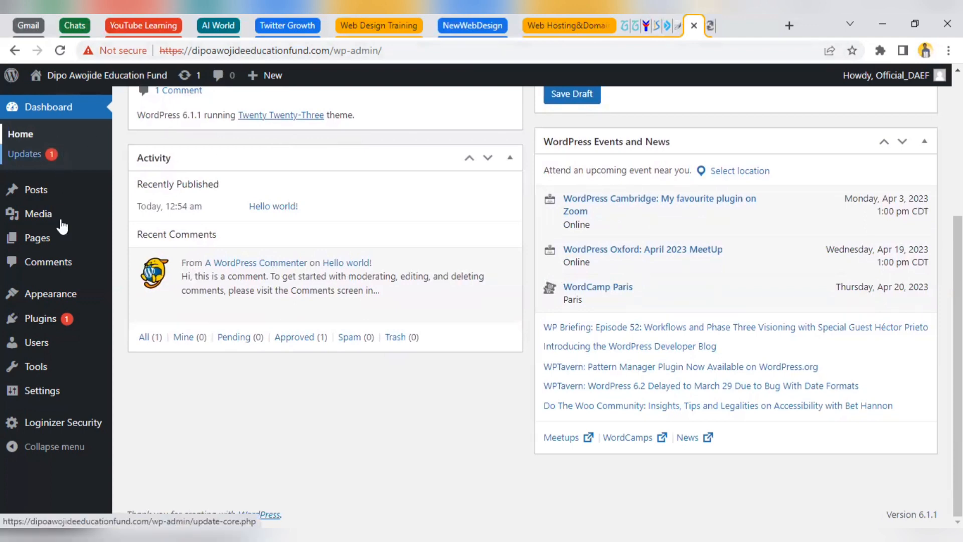
mouse_move(62, 226)
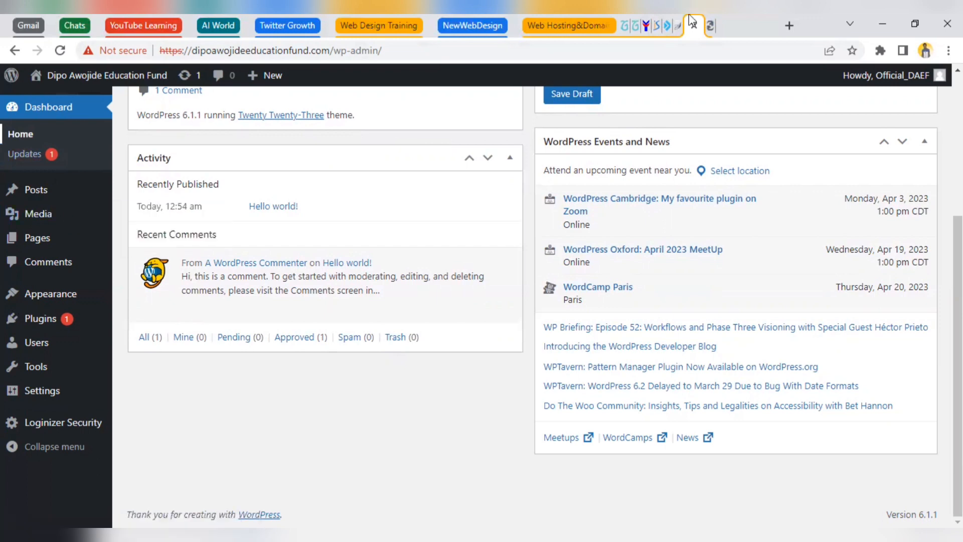
left_click(710, 31)
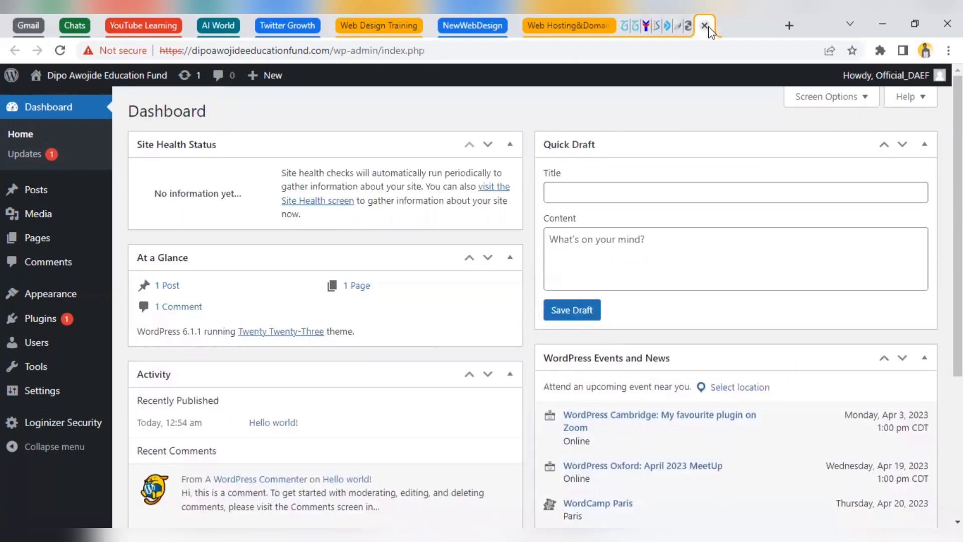
left_click(21, 136)
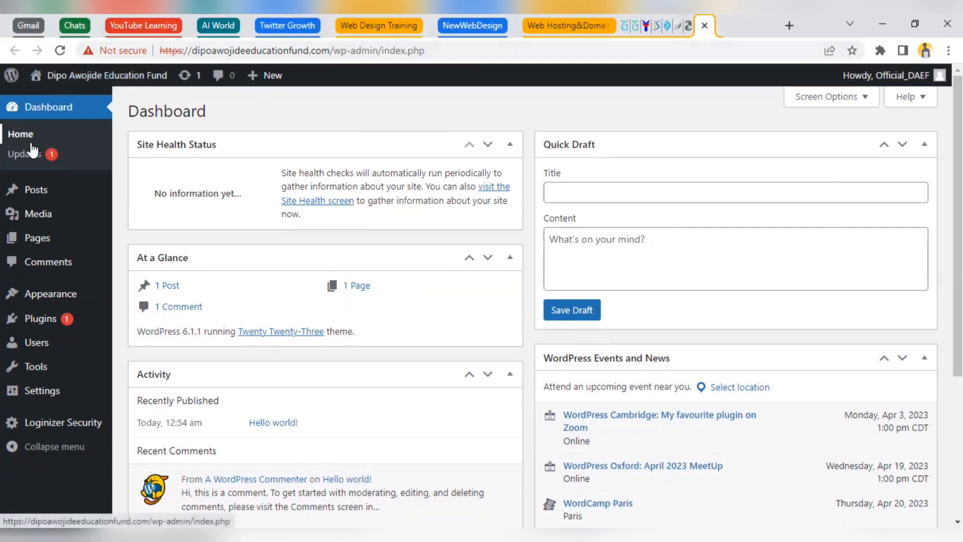
- Look through the options offered under Posts, Media, Pages, Comments, Appearance, Plugins, Users, Tools and Settings
mouse_move(40, 197)
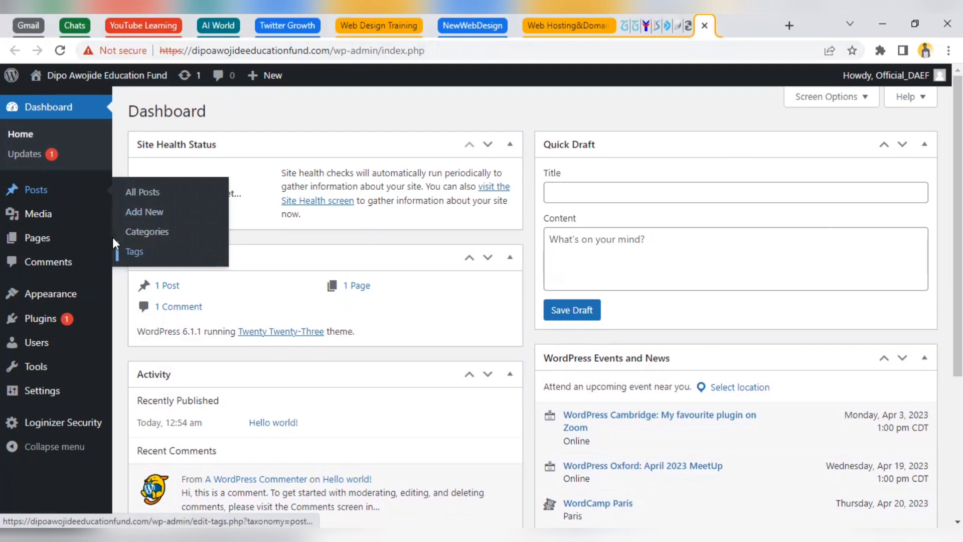
mouse_move(107, 225)
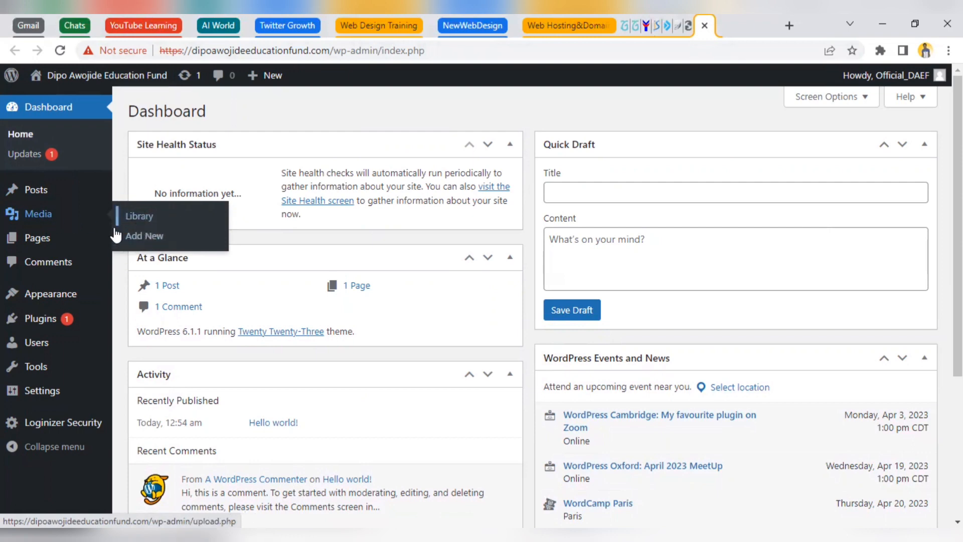
mouse_move(45, 243)
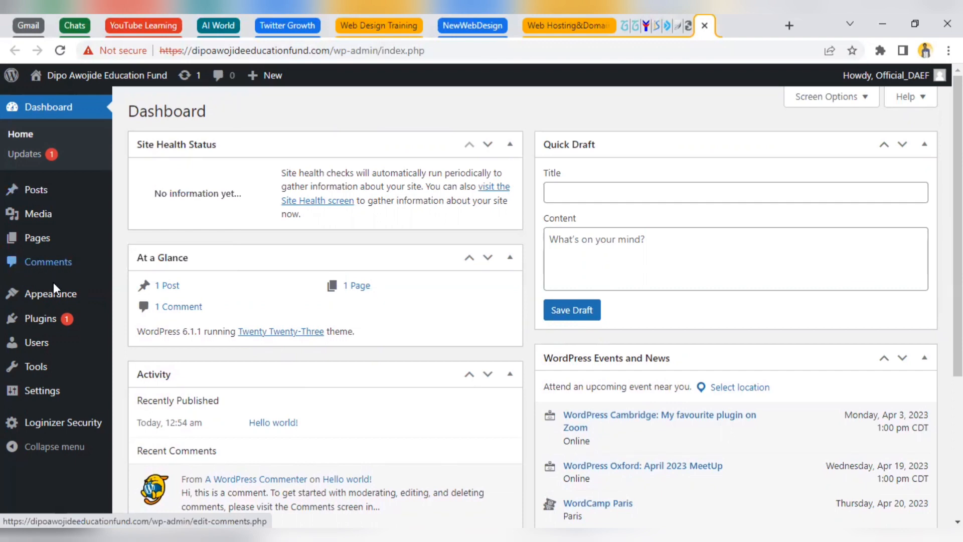
mouse_move(80, 295)
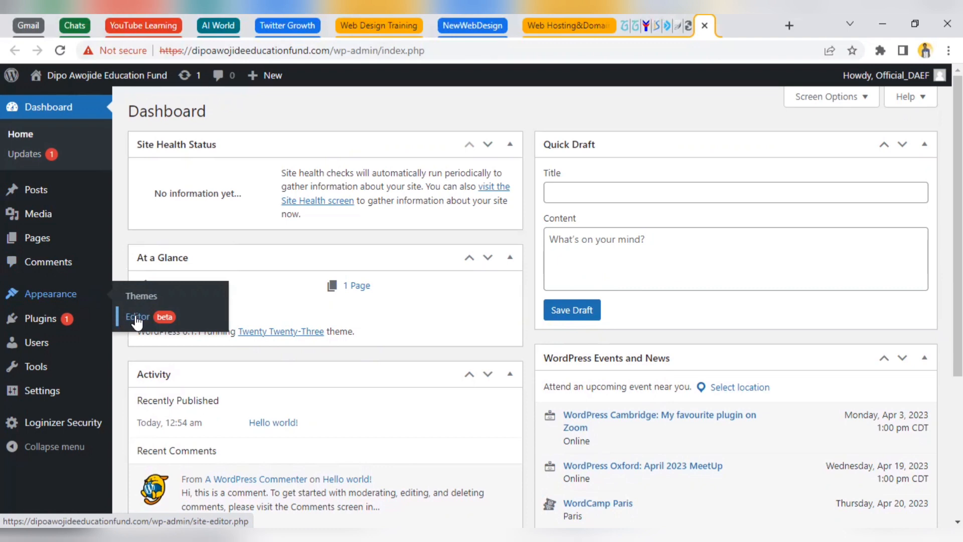
mouse_move(45, 321)
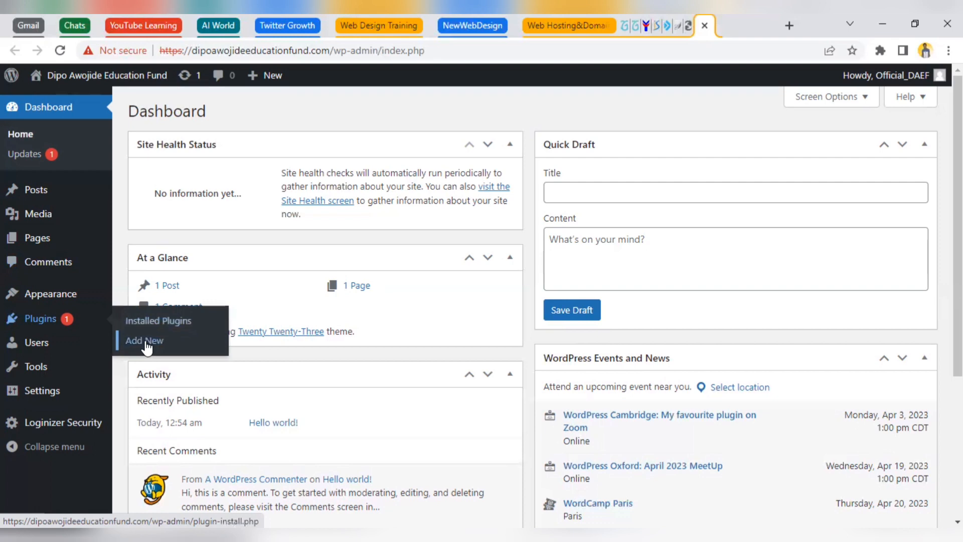
mouse_move(41, 350)
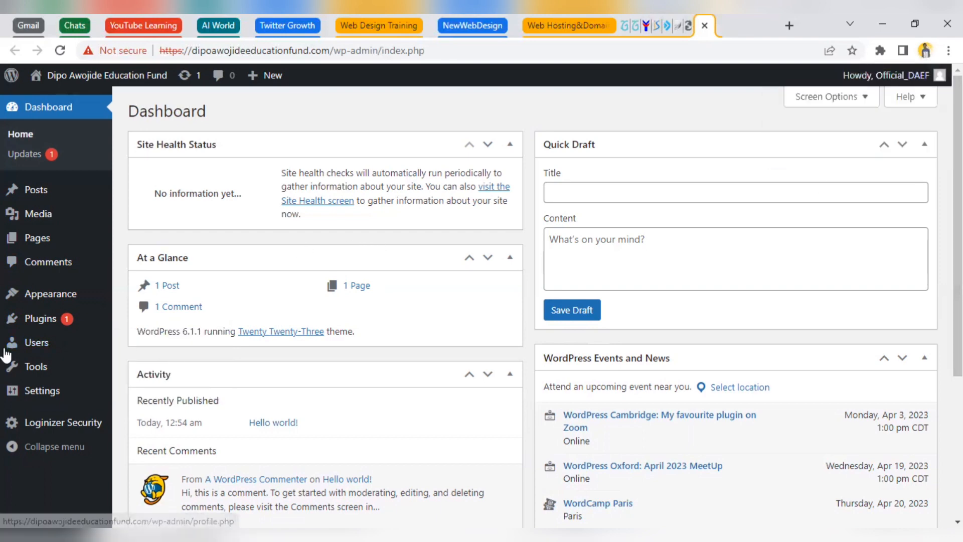
mouse_move(75, 319)
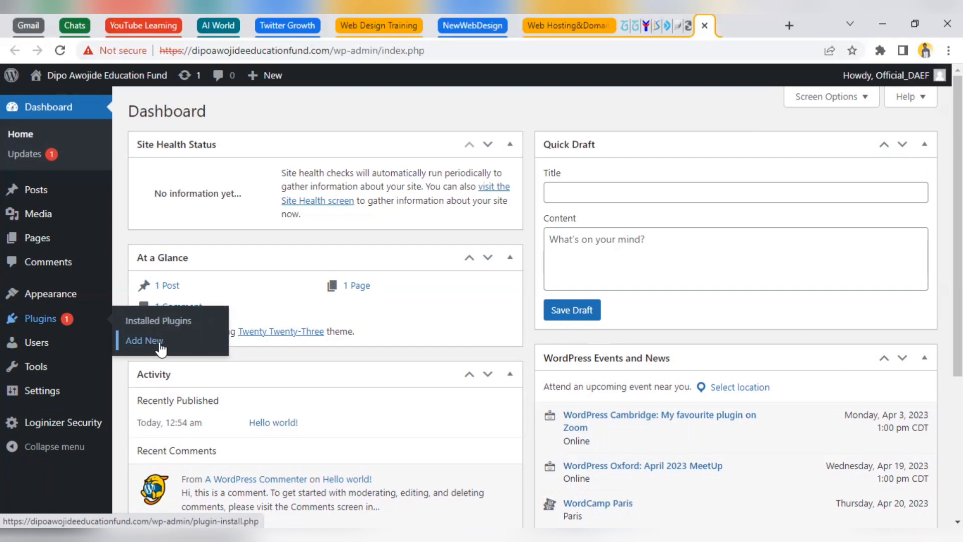
mouse_move(45, 365)
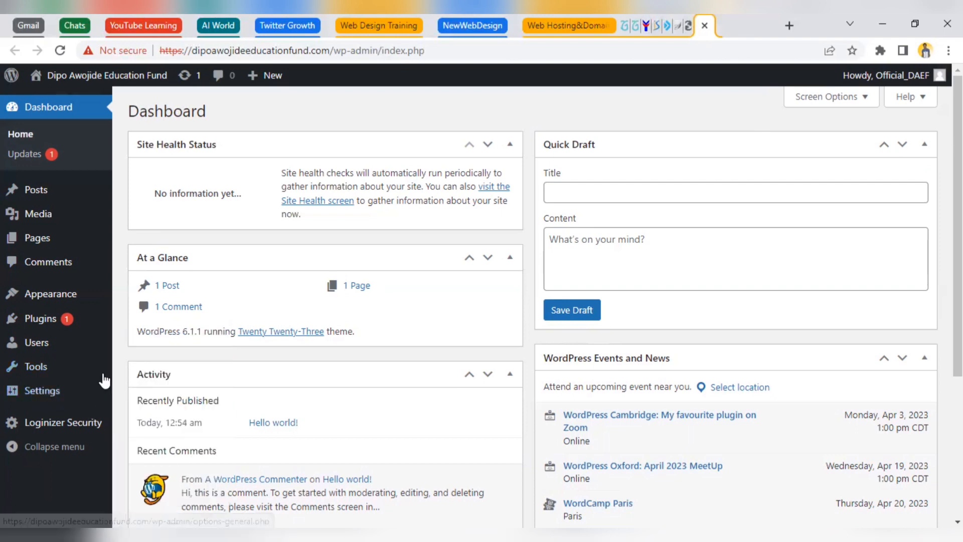
mouse_move(50, 390)
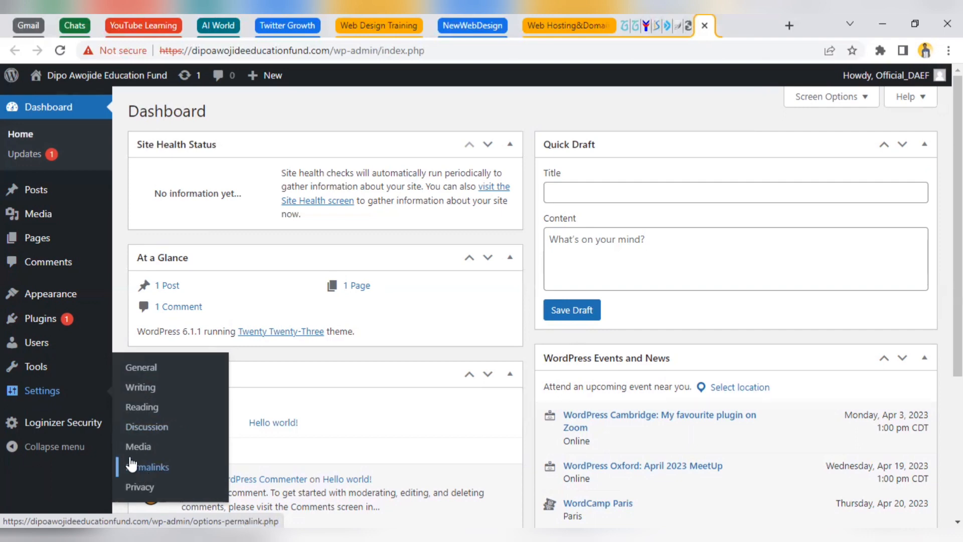
- Open Loginizer Security's Brute Force page and review its failed login attempts log and brute force settings
mouse_move(50, 431)
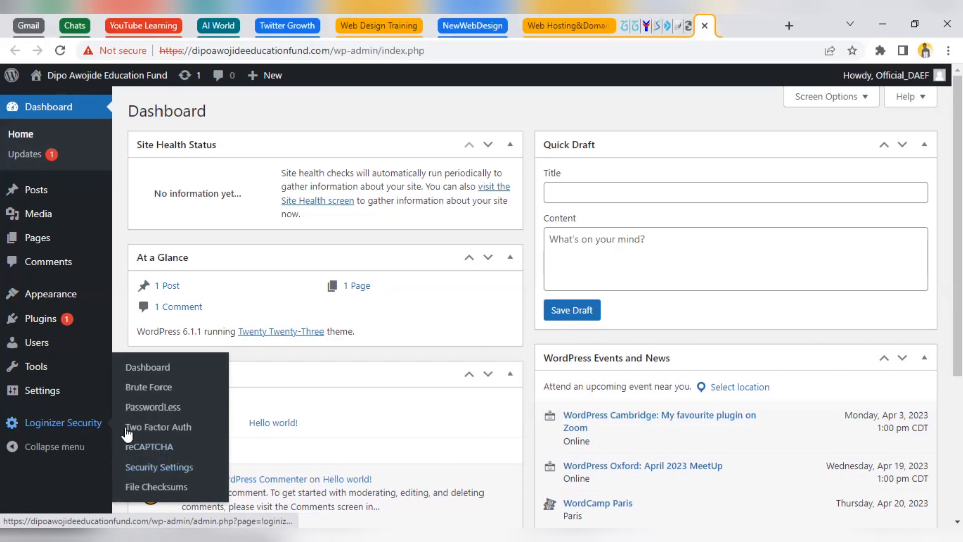
left_click(167, 390)
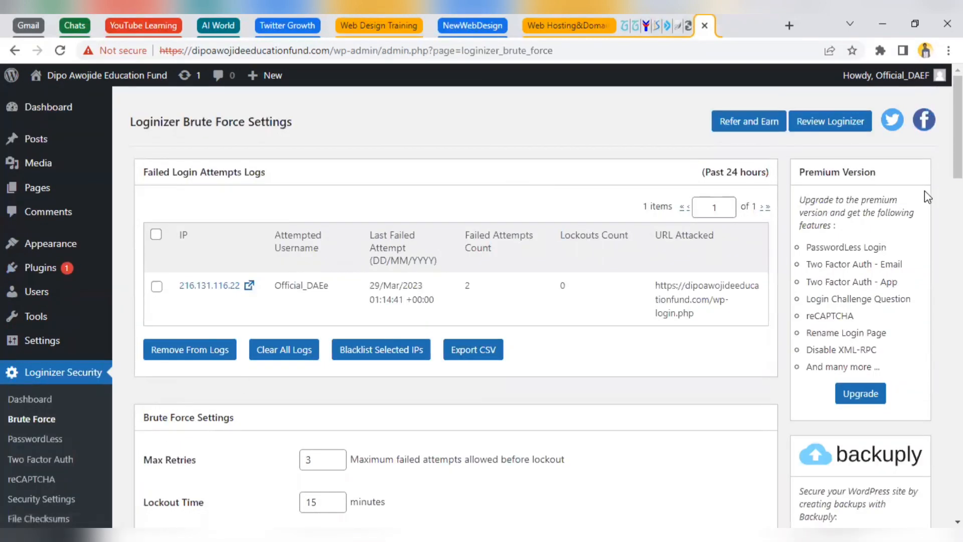
scroll(958, 126, "down", 2)
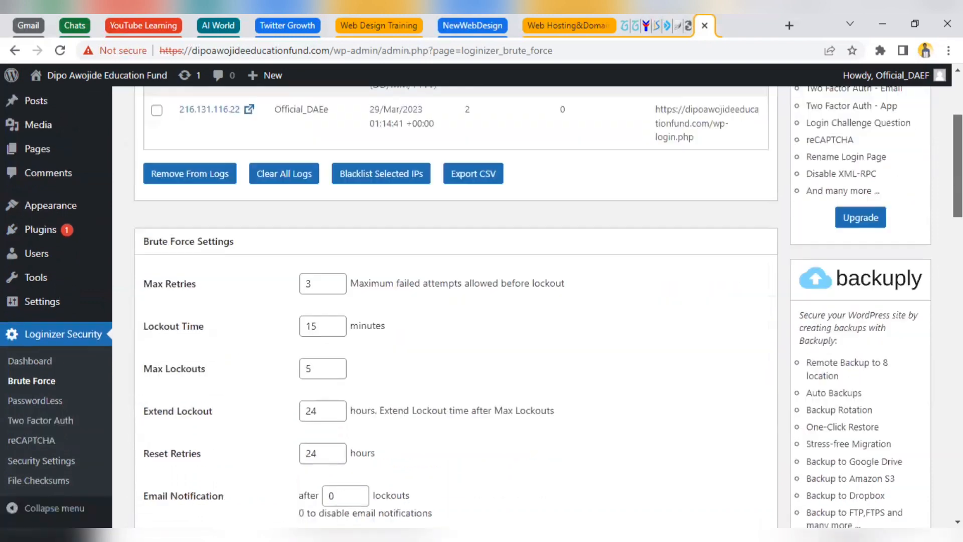
scroll(455, 306, "down", 5)
scroll(321, 186, "down", 1)
scroll(321, 187, "up", 3)
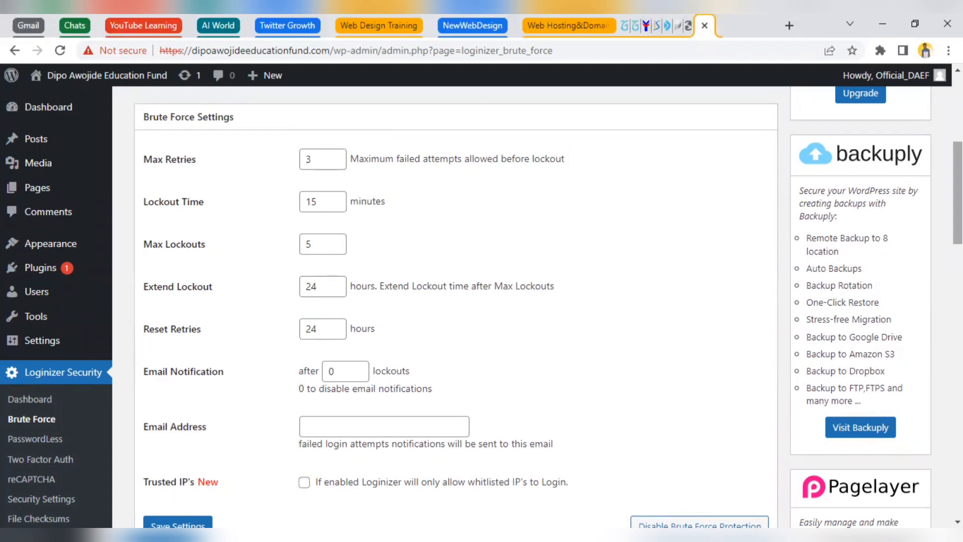
scroll(872, 287, "down", 2)
scroll(872, 287, "up", 3)
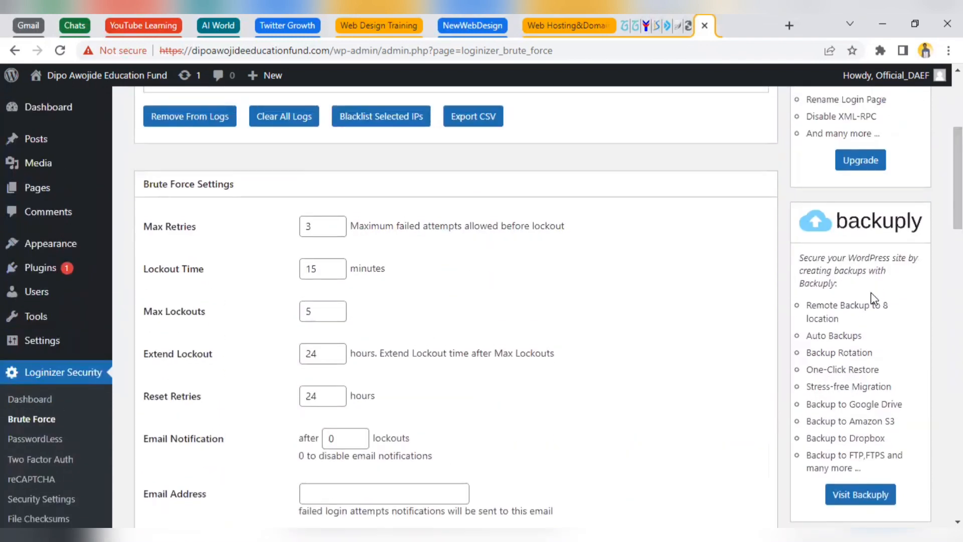
scroll(958, 176, "up", 4)
scroll(958, 175, "up", 1)
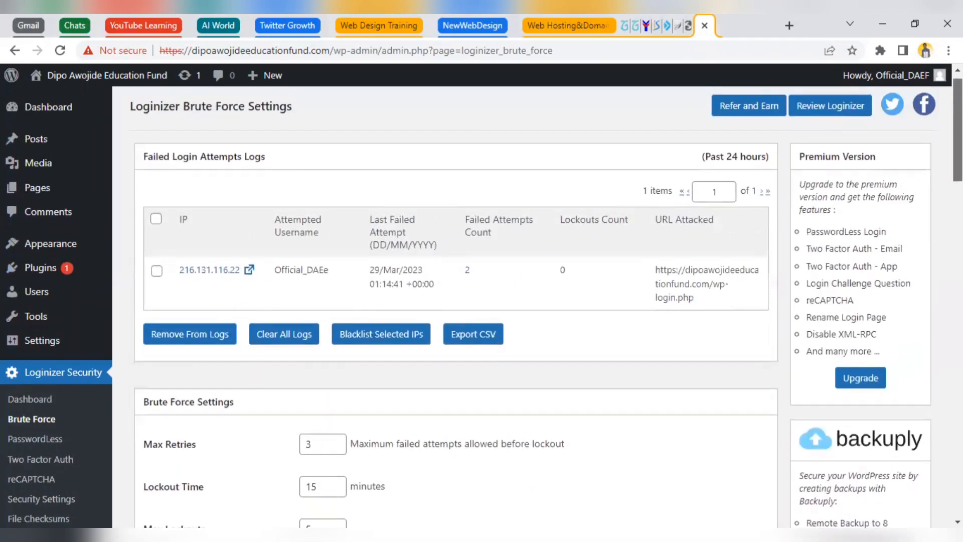
- Examine the Blacklist IP and Whitelist IP sections of the Loginizer Brute Force settings
scroll(482, 301, "down", 12)
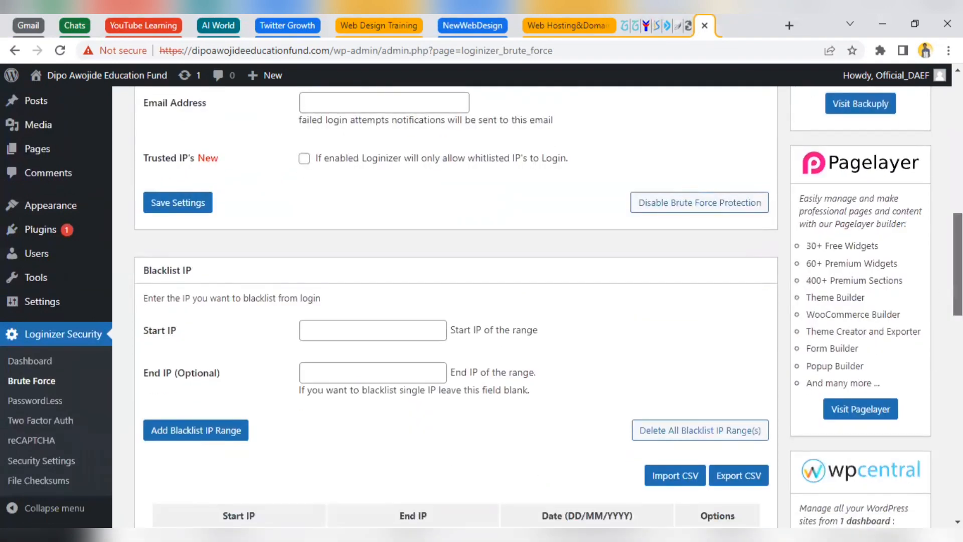
scroll(481, 301, "down", 4)
scroll(482, 301, "up", 3)
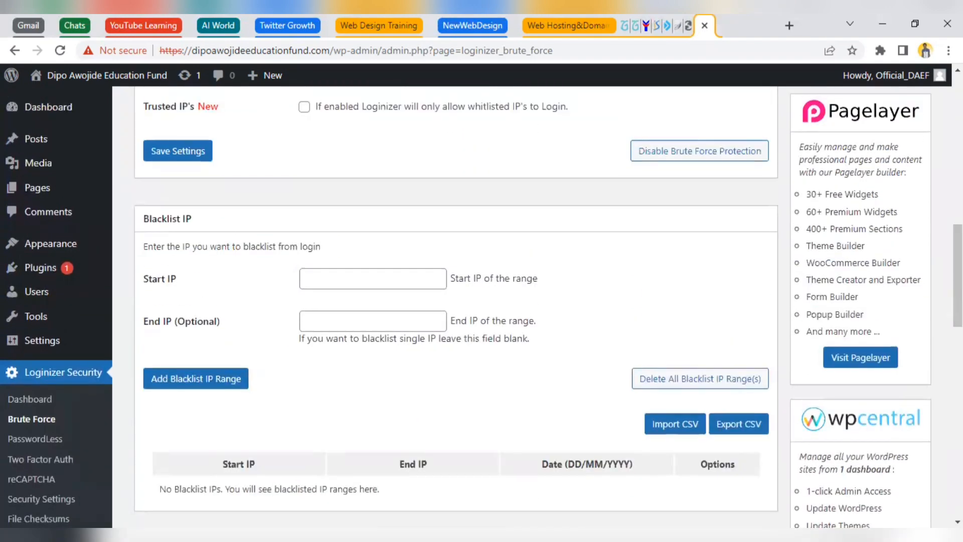
scroll(482, 301, "down", 6)
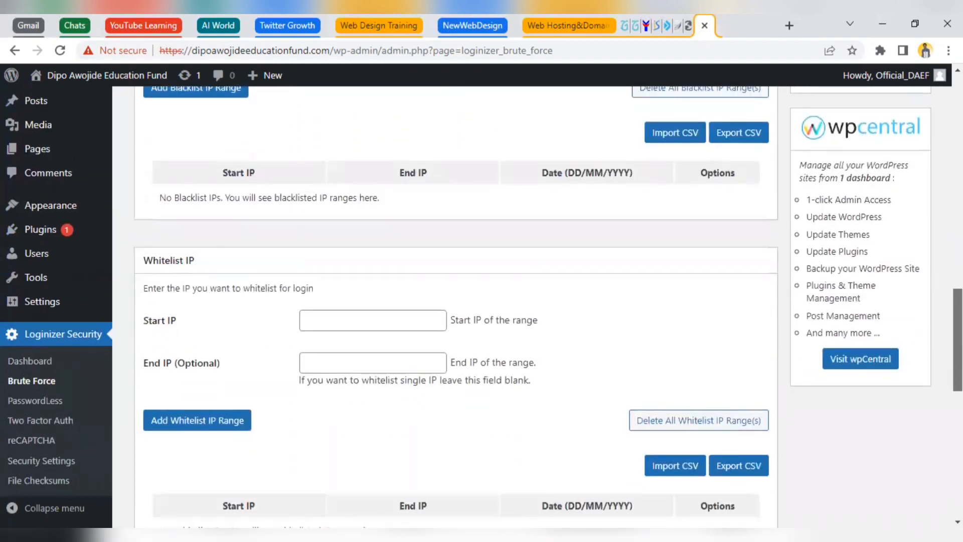
scroll(482, 301, "up", 1)
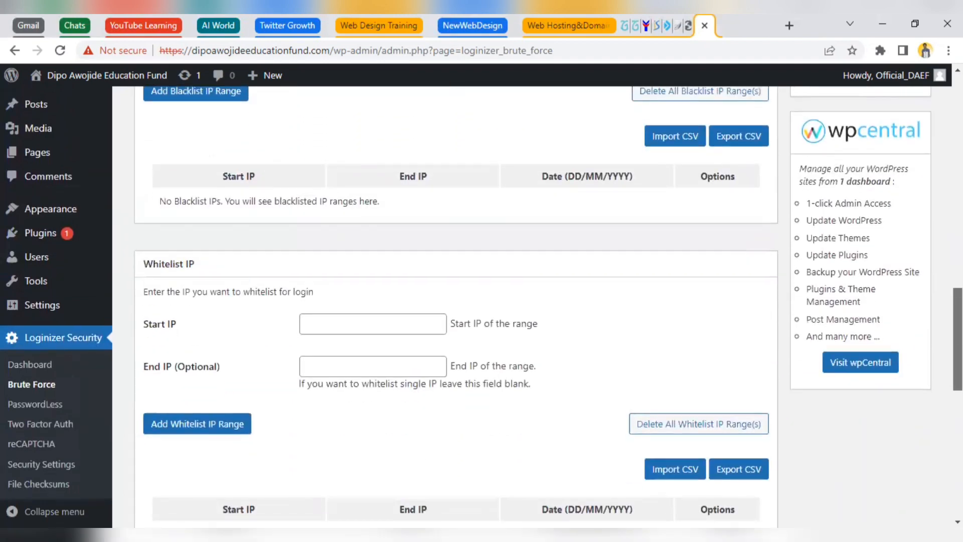
scroll(482, 301, "up", 1)
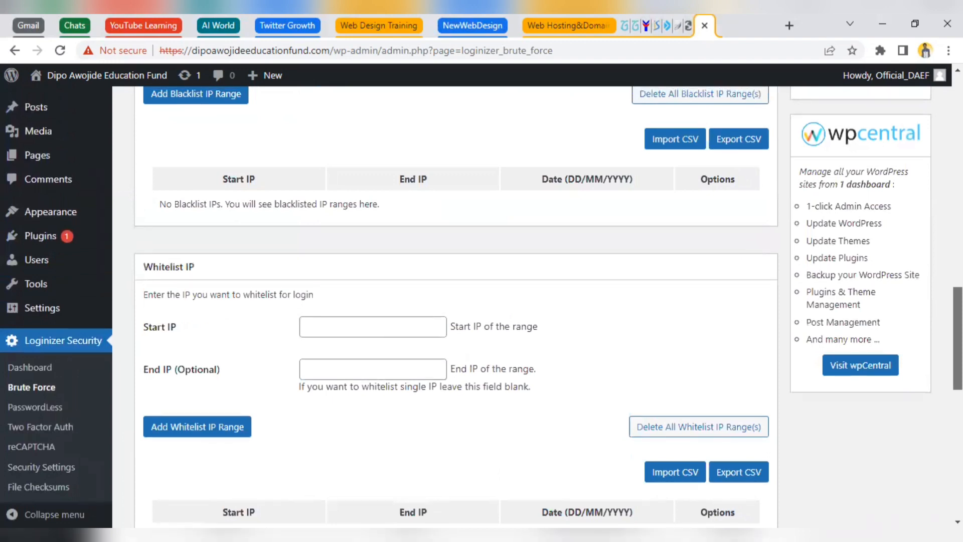
scroll(482, 300, "up", 3)
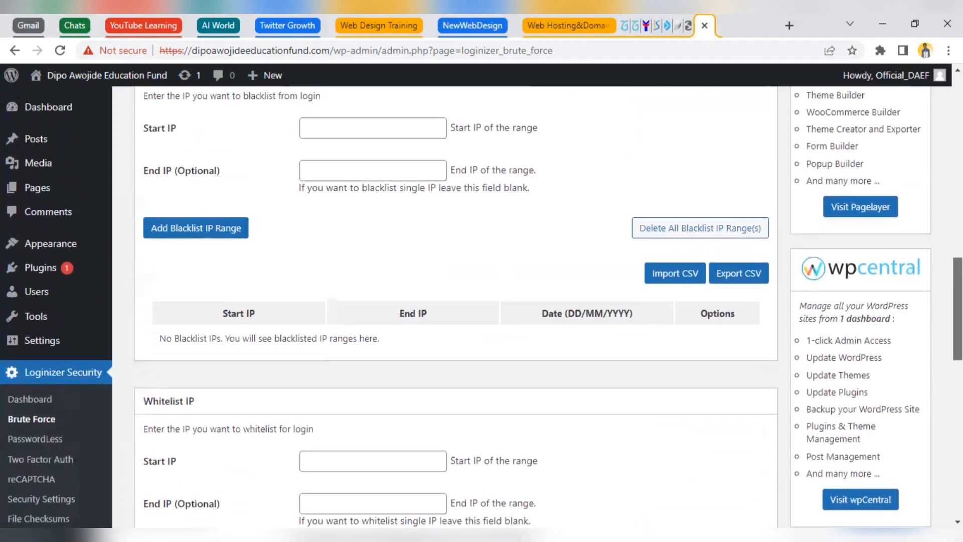
scroll(481, 301, "down", 2)
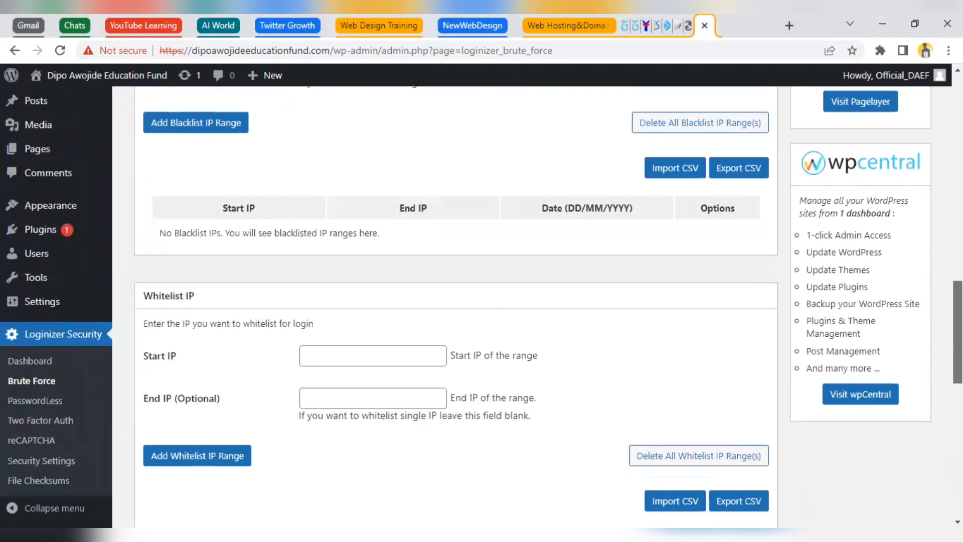
scroll(482, 301, "down", 1)
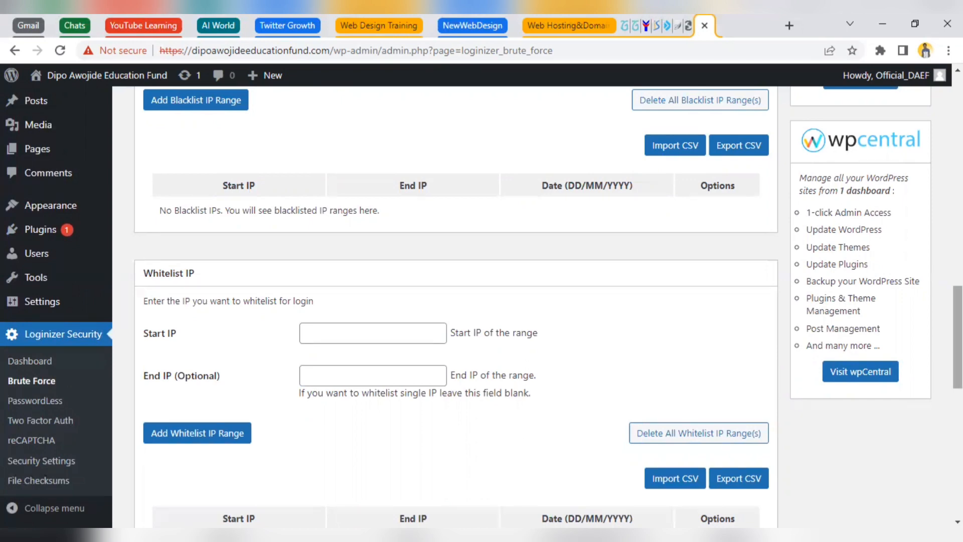
scroll(540, 315, "up", 2)
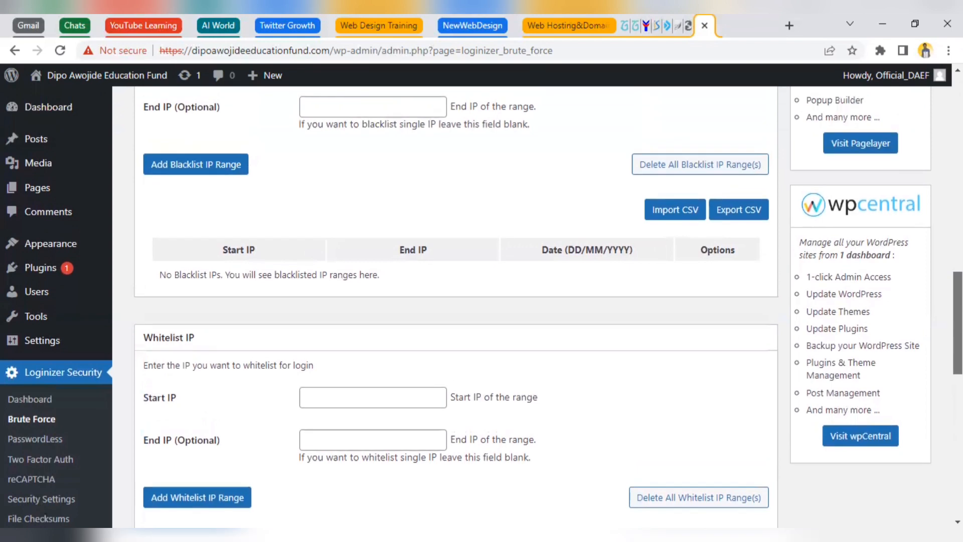
scroll(456, 306, "up", 3)
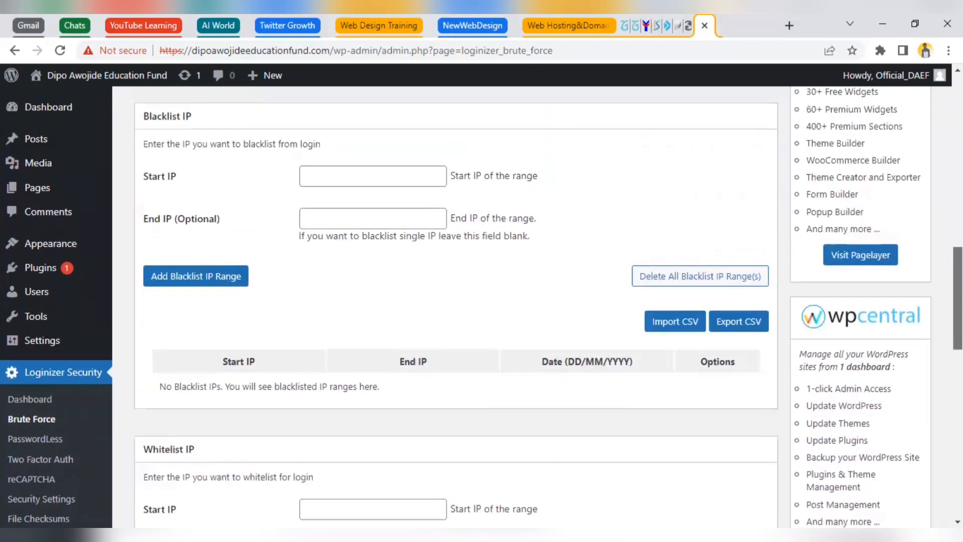
- Compare the blacklist and whitelist IP range fields, tables and CSV options with the brute force settings above them
scroll(455, 306, "up", 6)
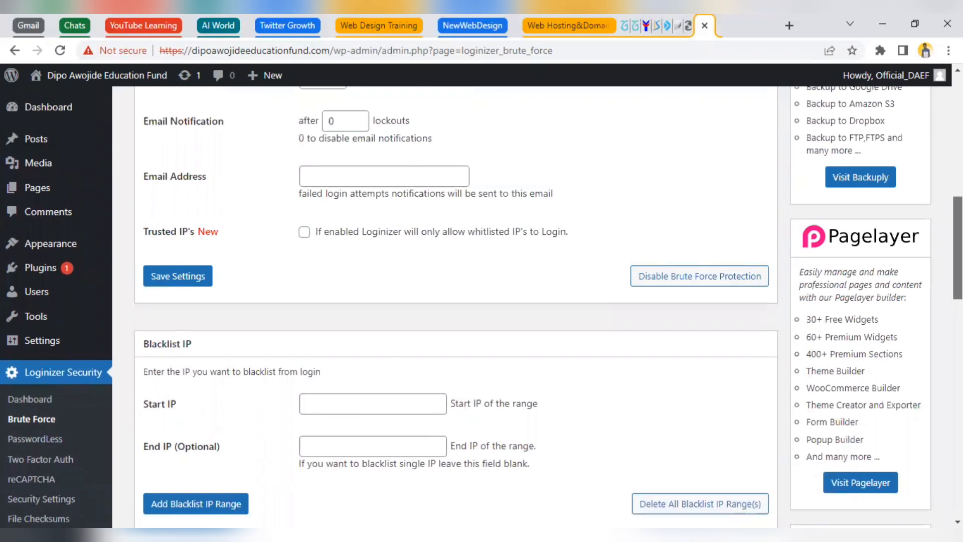
scroll(455, 306, "up", 3)
scroll(455, 306, "down", 8)
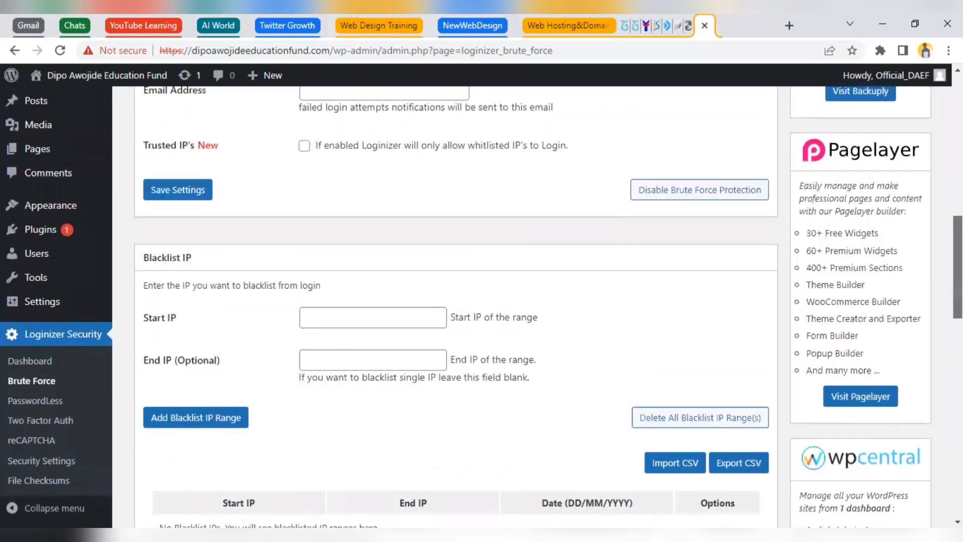
scroll(456, 306, "down", 7)
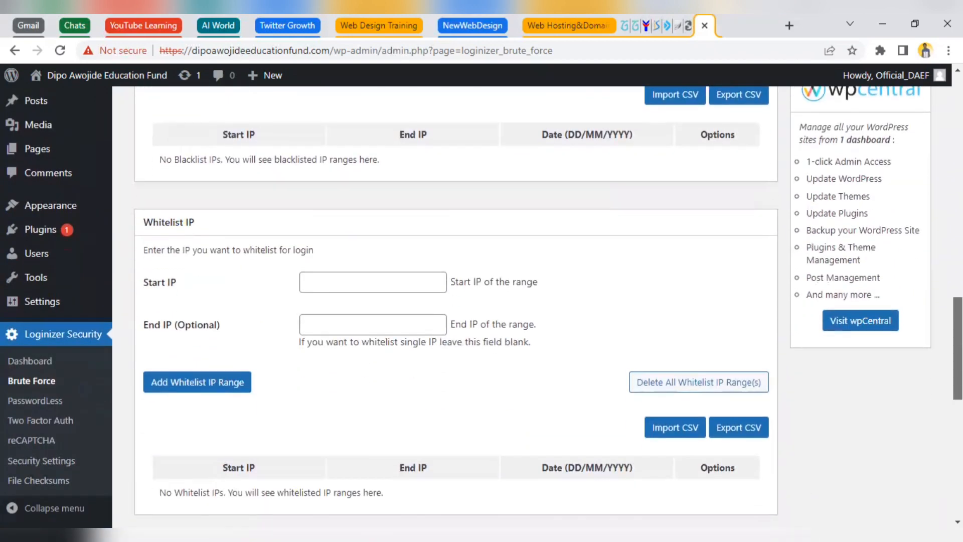
scroll(456, 306, "up", 4)
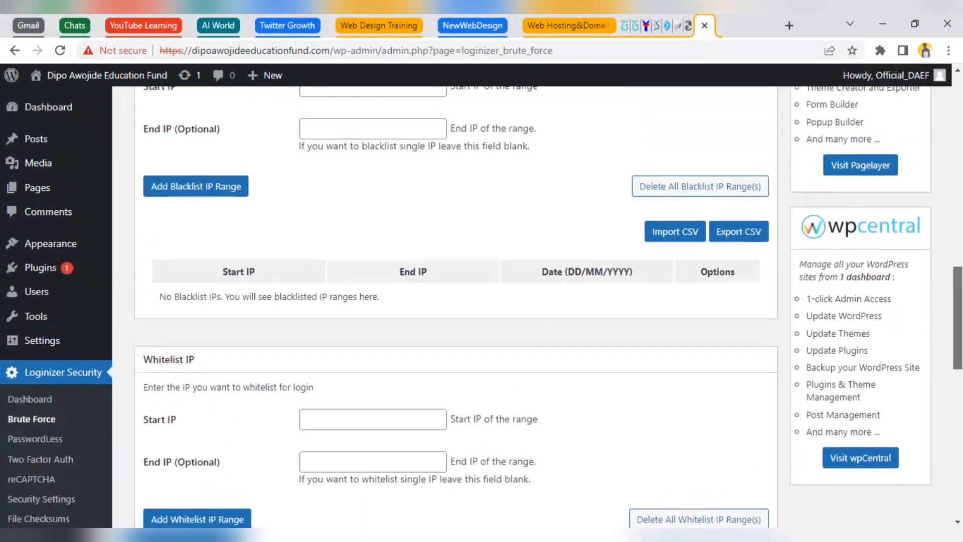
scroll(456, 306, "up", 1)
scroll(456, 306, "down", 4)
scroll(456, 306, "down", 1)
scroll(456, 306, "down", 1)
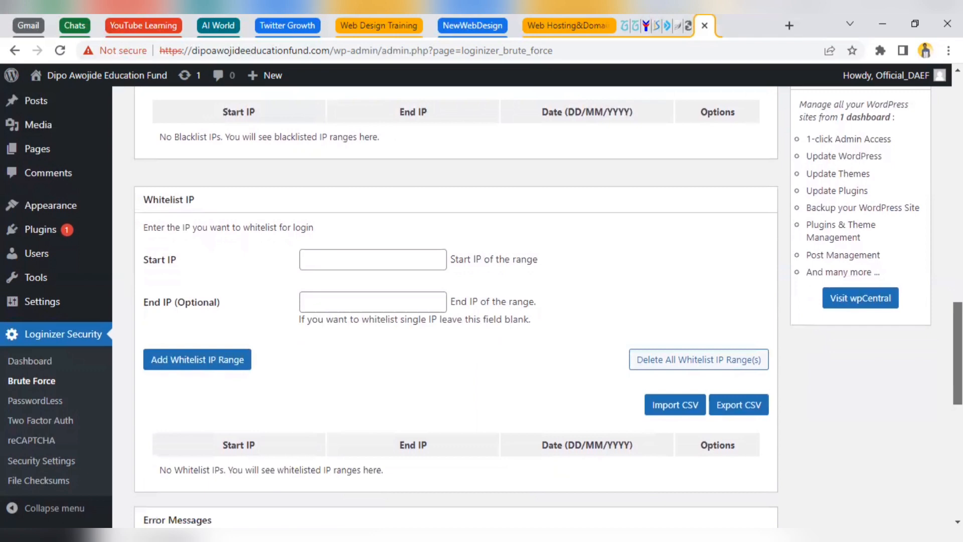
scroll(456, 306, "up", 6)
scroll(455, 306, "down", 4)
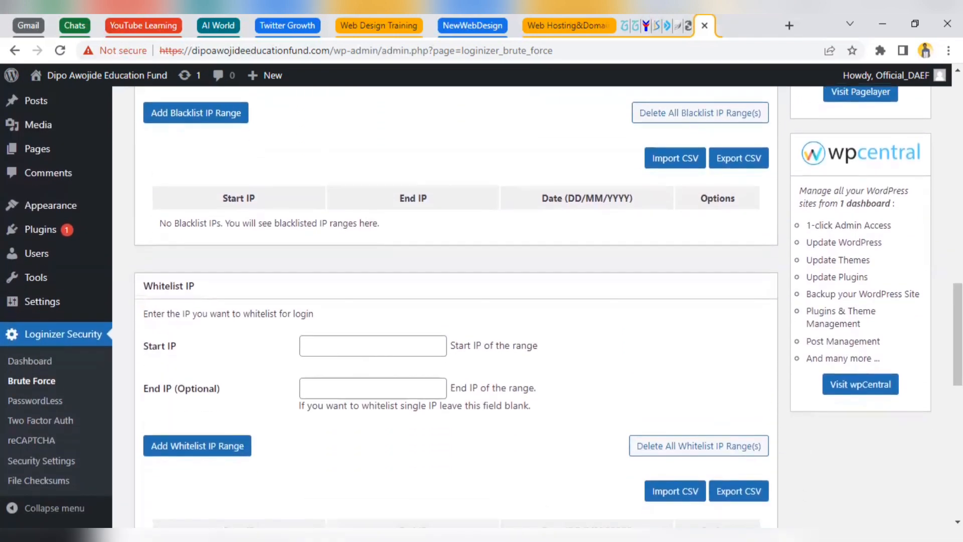
- Open the reCAPTCHA settings page of Loginizer Security
left_click(52, 441)
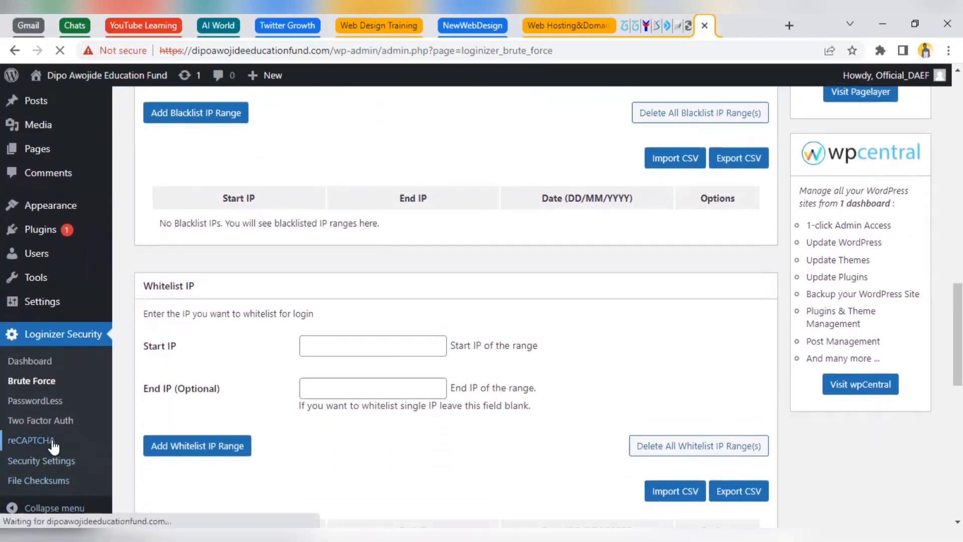
left_click(47, 464)
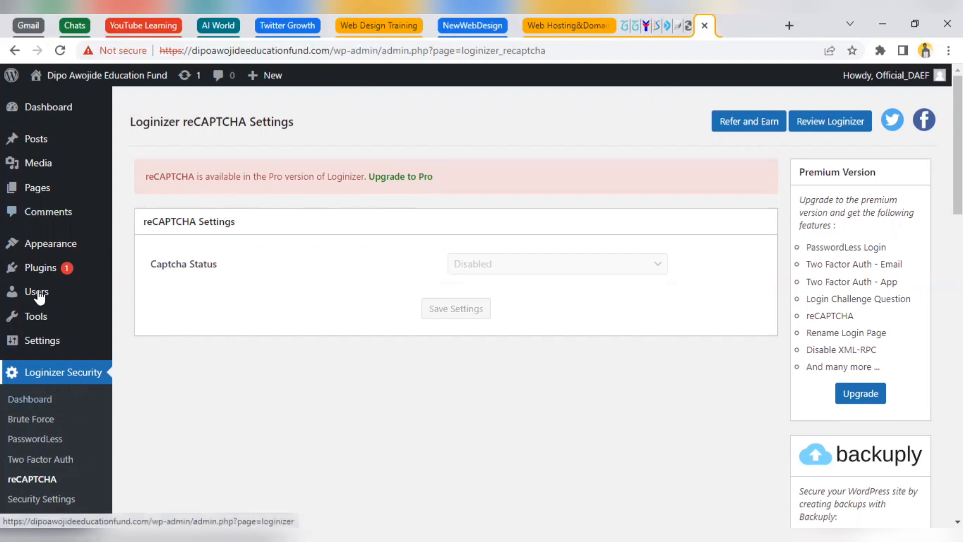
- Open the Permalink Settings and compare the Post name structure with the Day and name structure, leaving Day and name selected
mouse_move(102, 349)
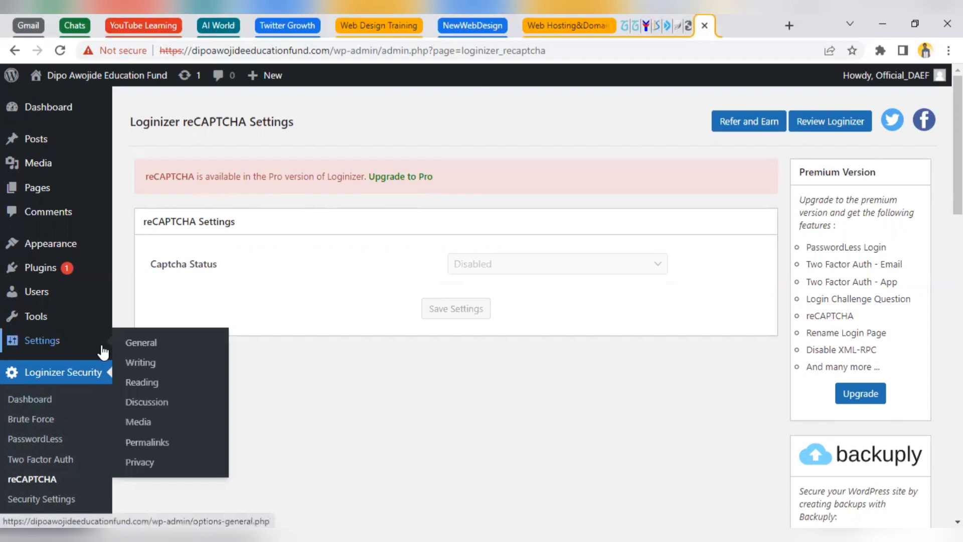
left_click(142, 443)
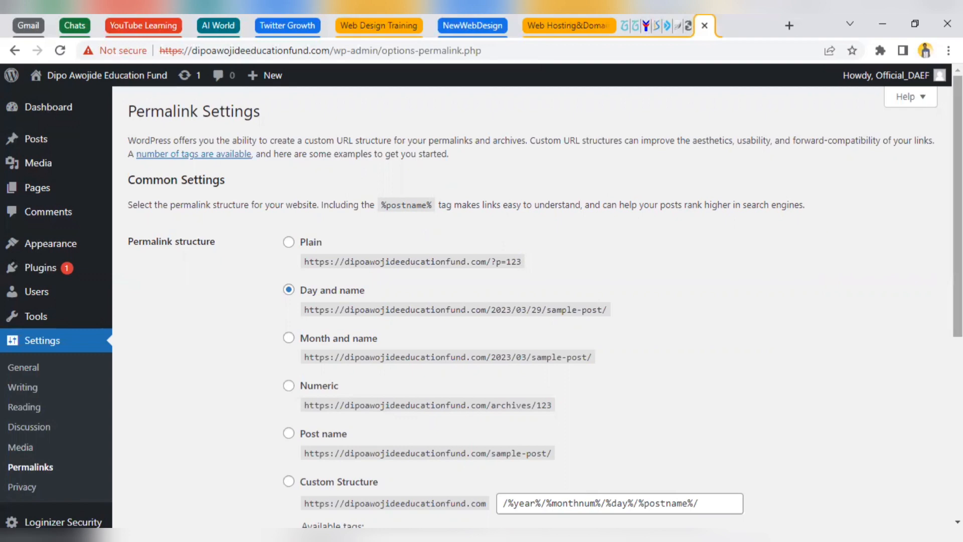
scroll(957, 251, "down", 2)
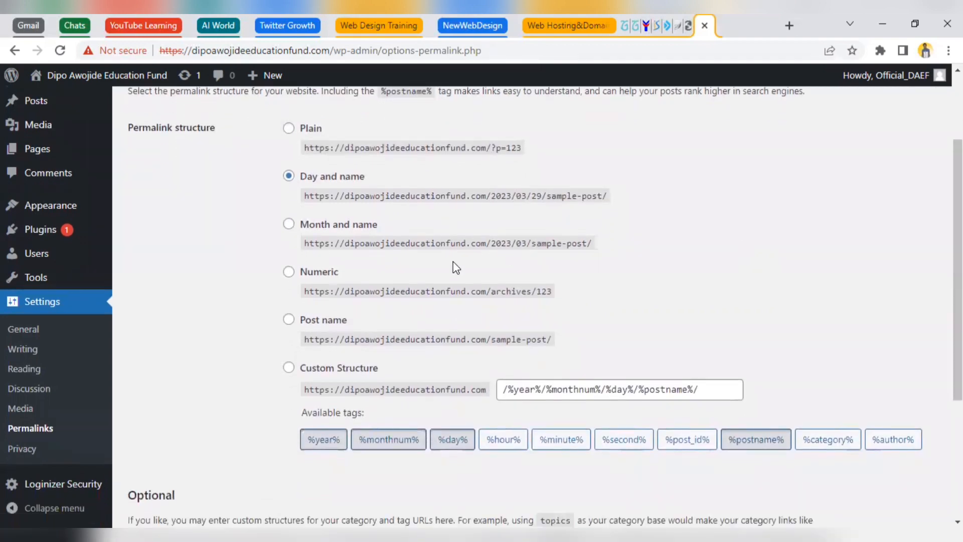
left_click(289, 320)
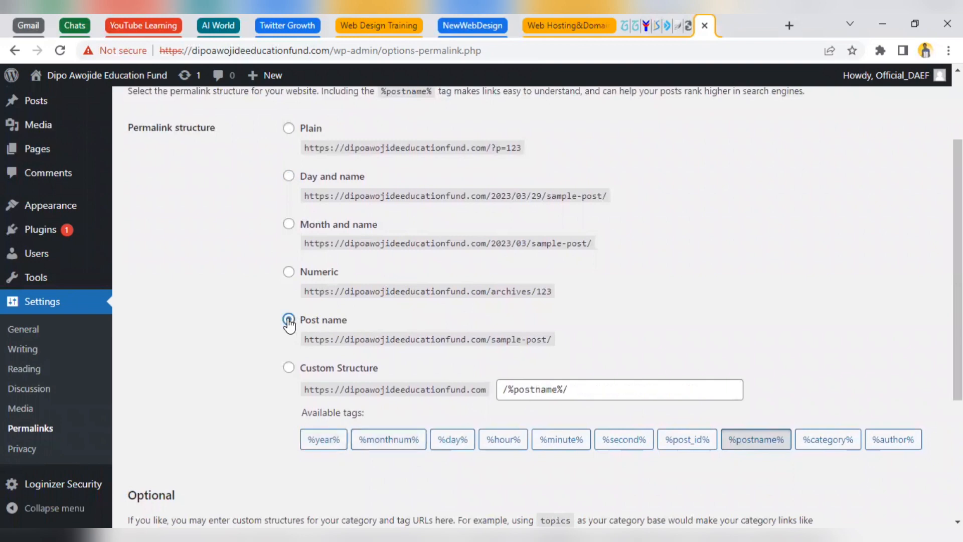
left_click(292, 180)
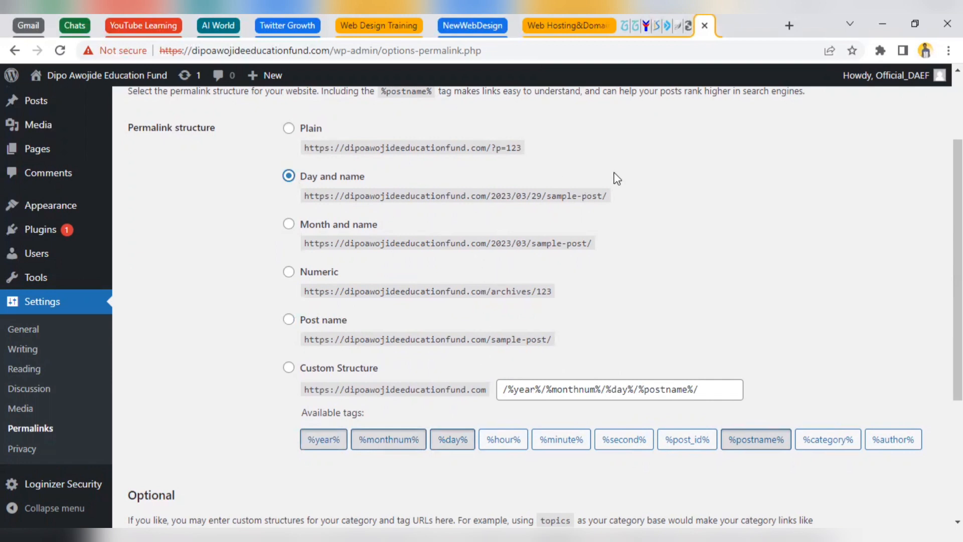
- Switch to the dashboard tab, visit the site's public front page and open the Hello world! post
left_click(689, 27)
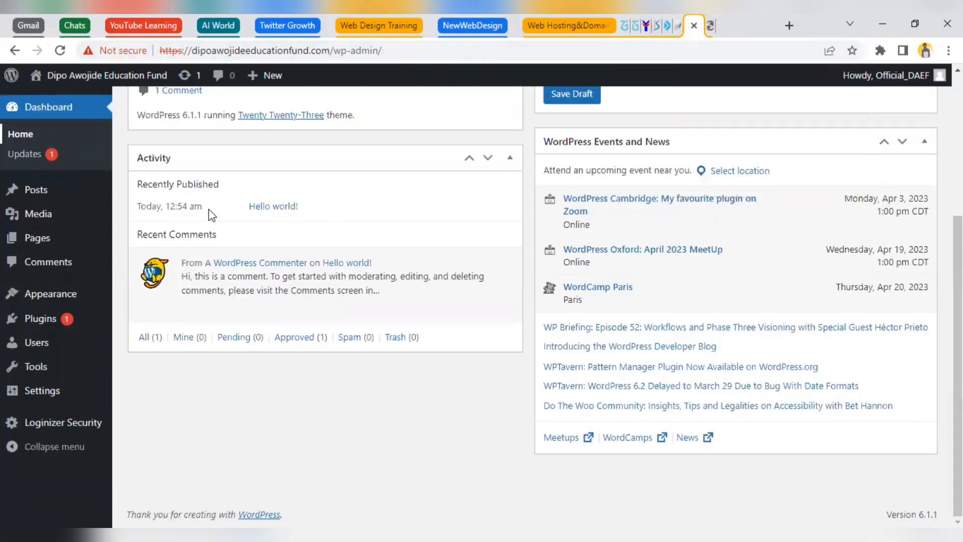
left_click(144, 81)
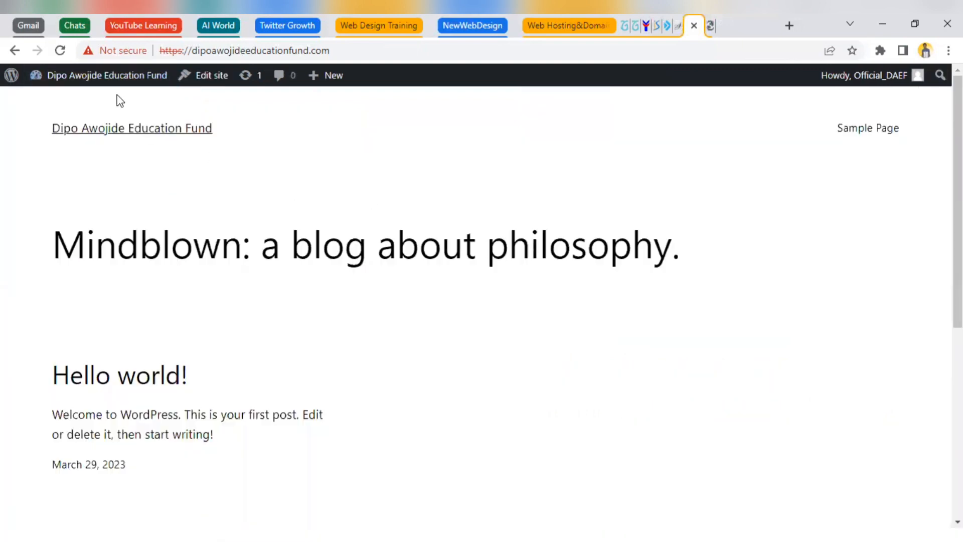
mouse_move(100, 76)
left_click(91, 81)
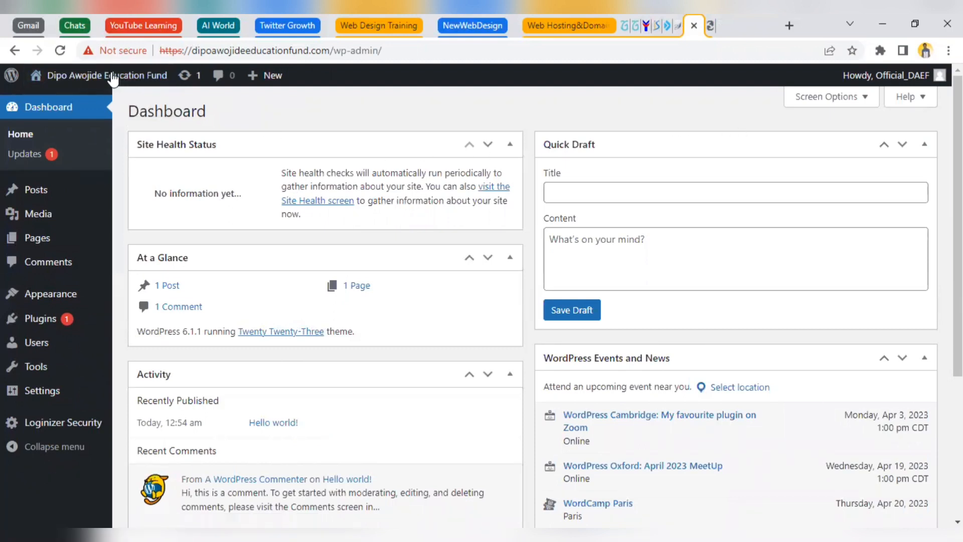
left_click(114, 78)
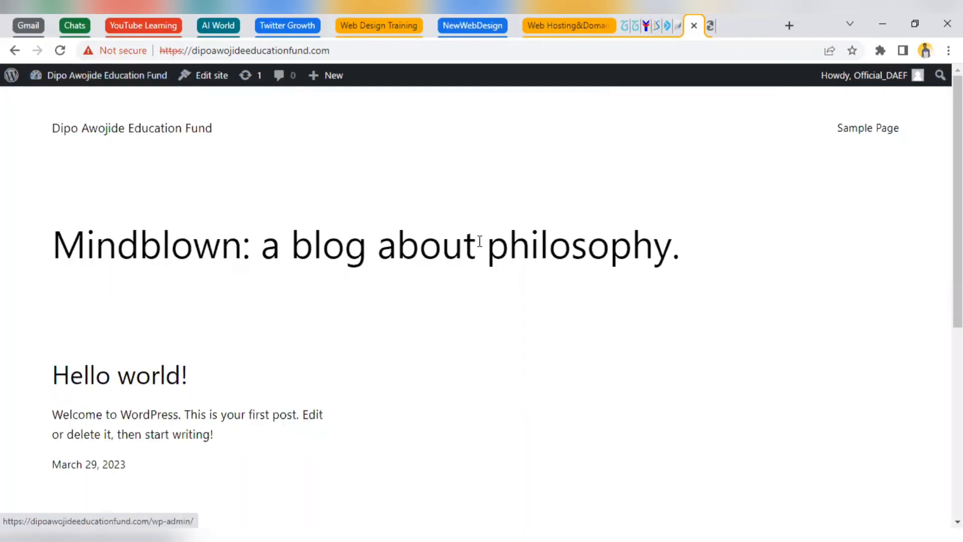
scroll(161, 250, "down", 2)
left_click(115, 298)
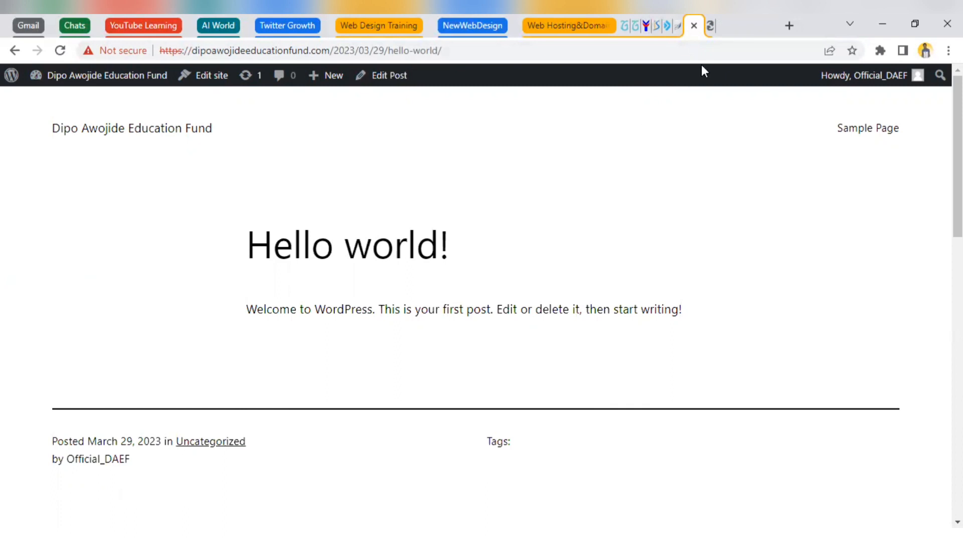
- Return to the Permalink Settings tab, set the permalink structure to Post name and save the changes
mouse_move(710, 31)
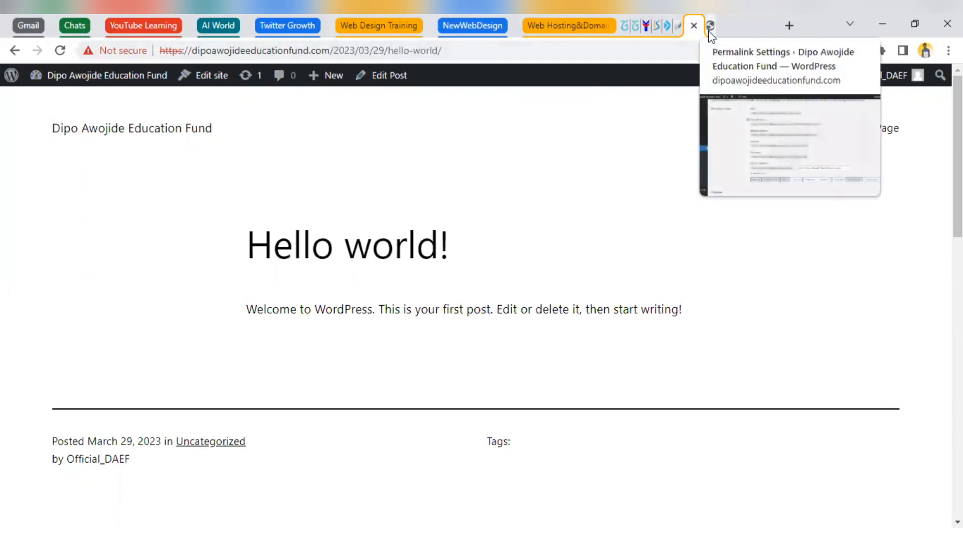
left_click(710, 31)
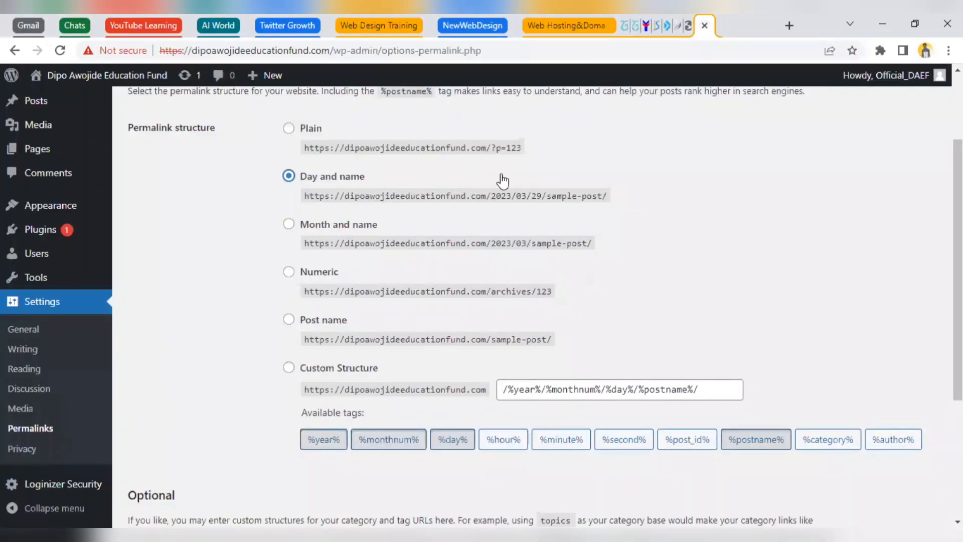
left_click(291, 322)
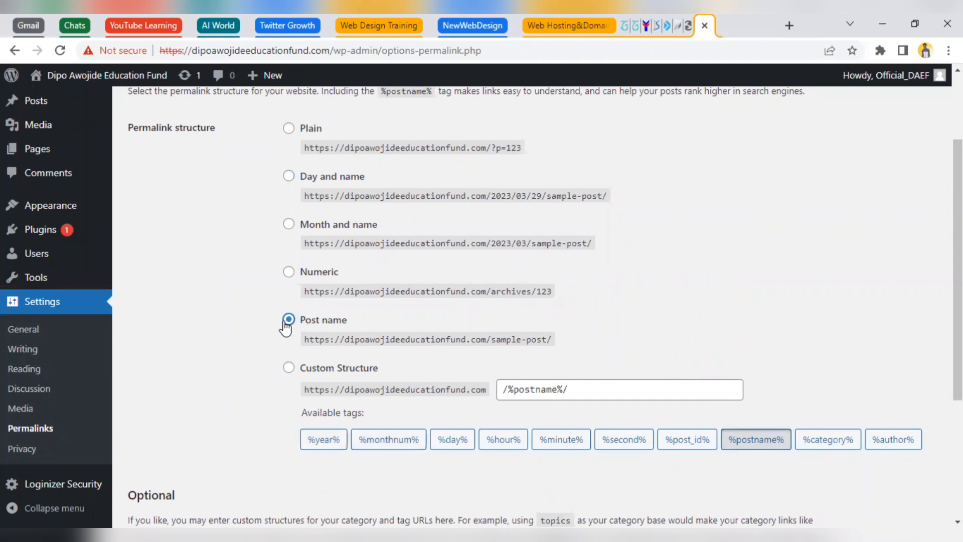
left_click(288, 180)
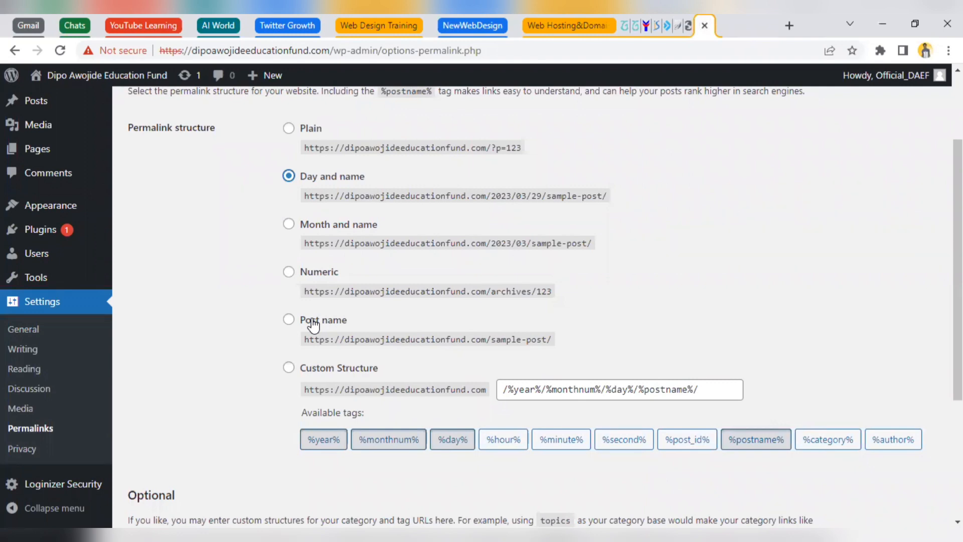
left_click(283, 321)
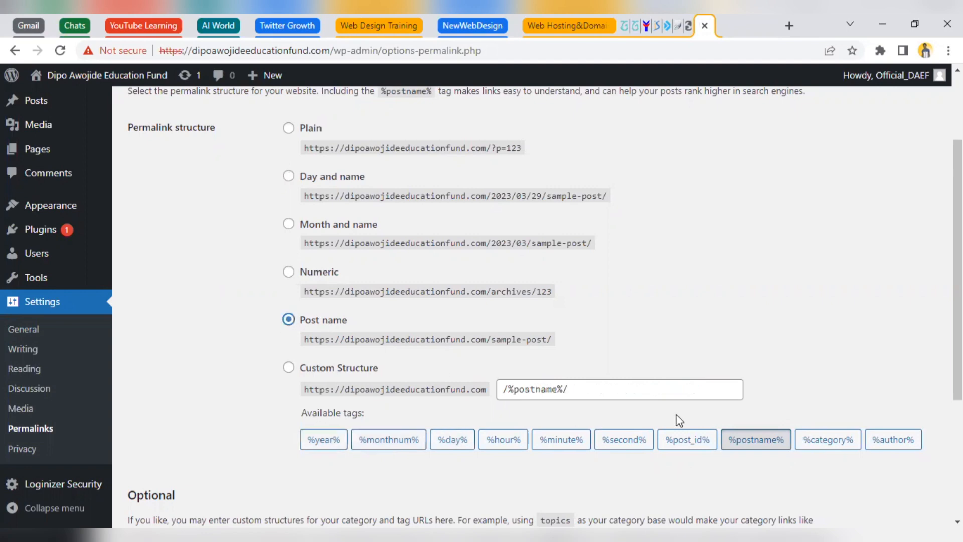
scroll(526, 444, "down", 4)
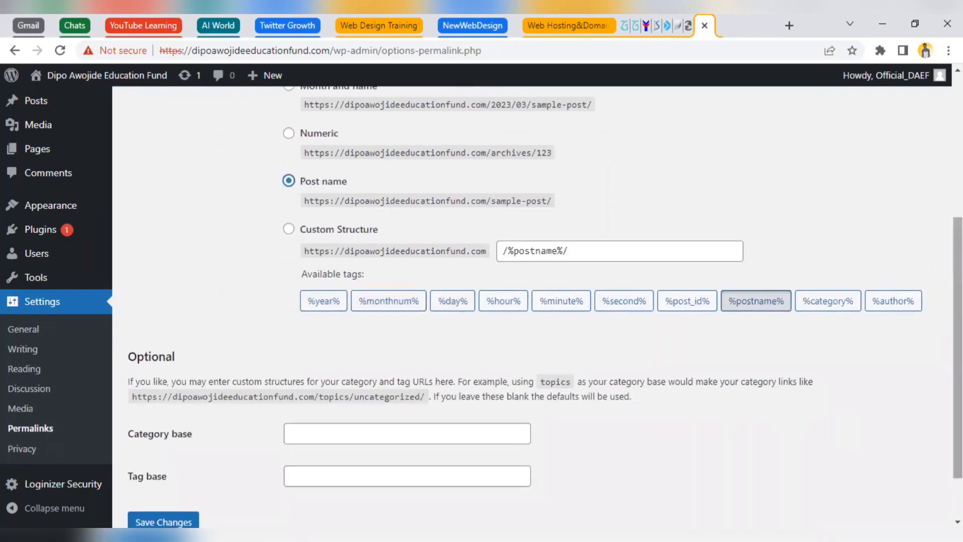
left_click(175, 464)
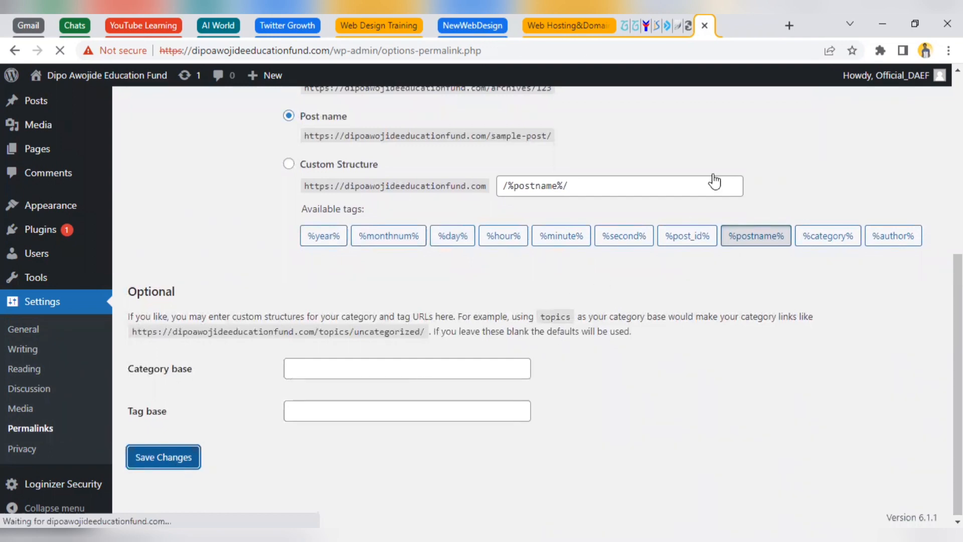
- Reload the Hello world! post in its tab, and load it with the date part removed from its address, leaving /hello-world/
left_click(688, 26)
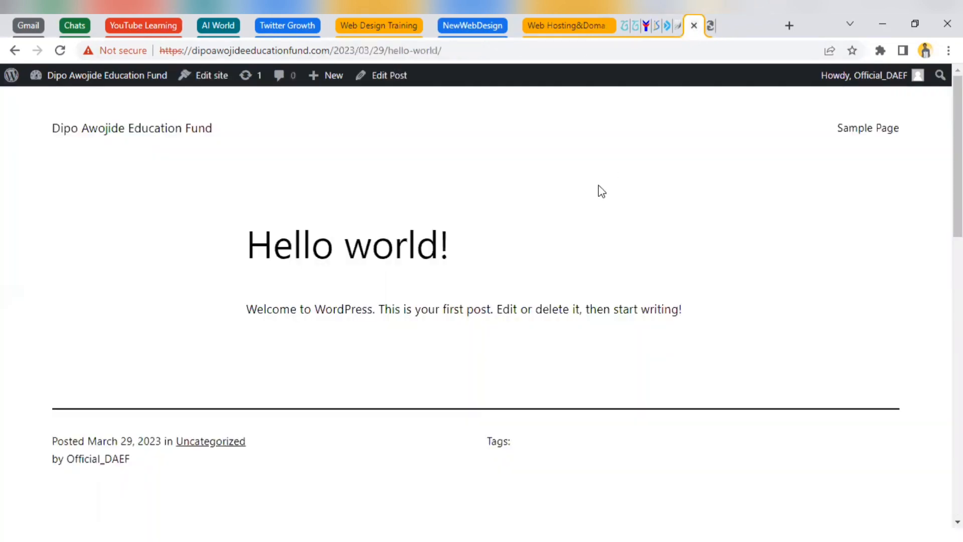
right_click(601, 191)
left_click(611, 226)
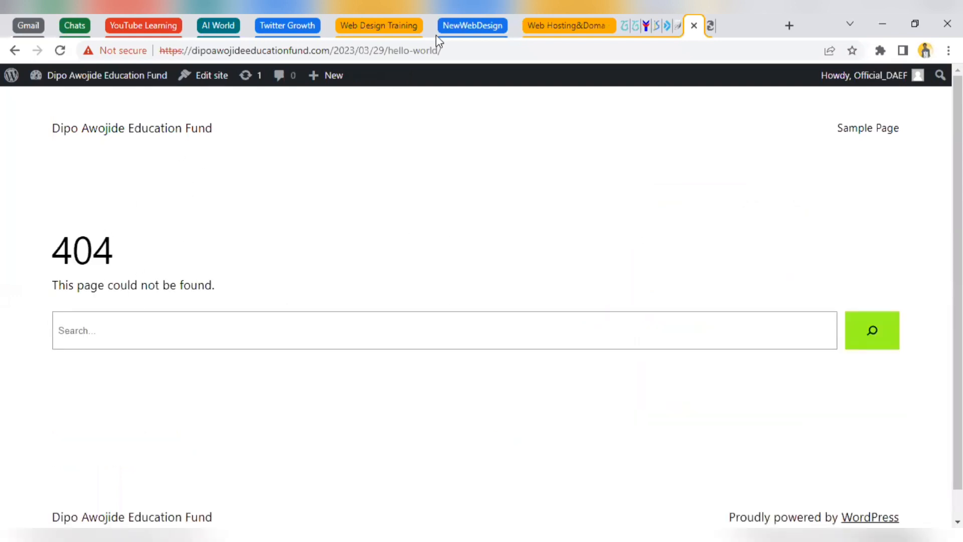
left_click_drag(389, 53, 336, 50)
key("BackSpace")
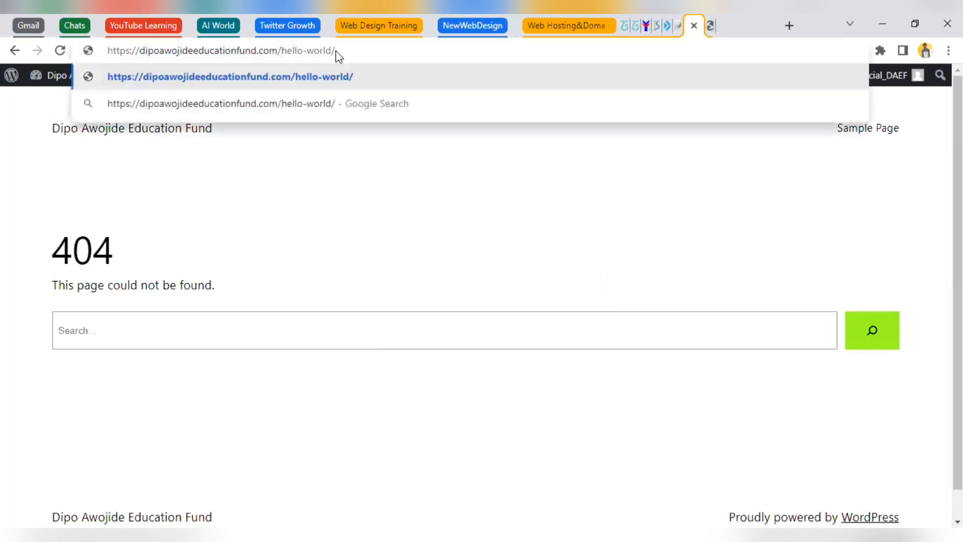
key("Return")
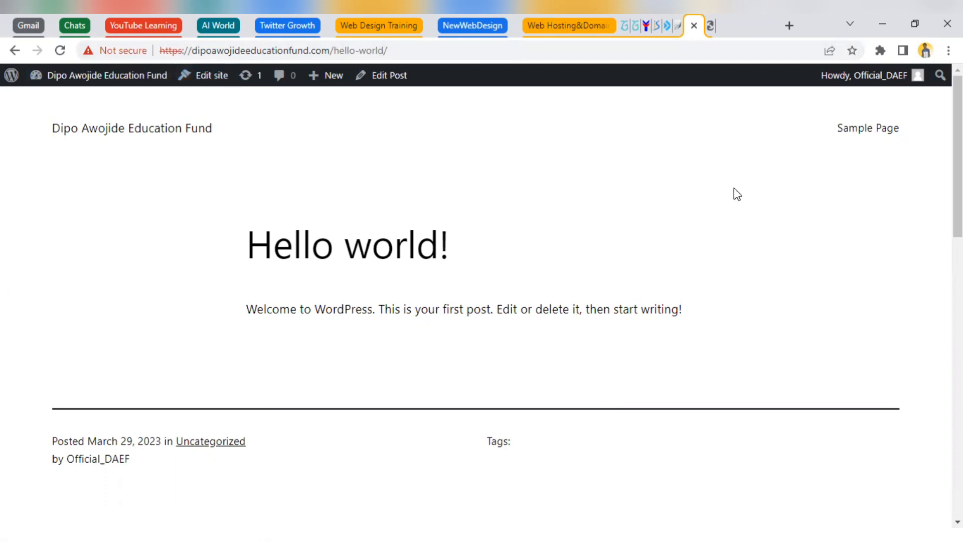
- Return to the site's admin tab, open the General Settings and review them from the site title through the date and time formats
left_click(708, 28)
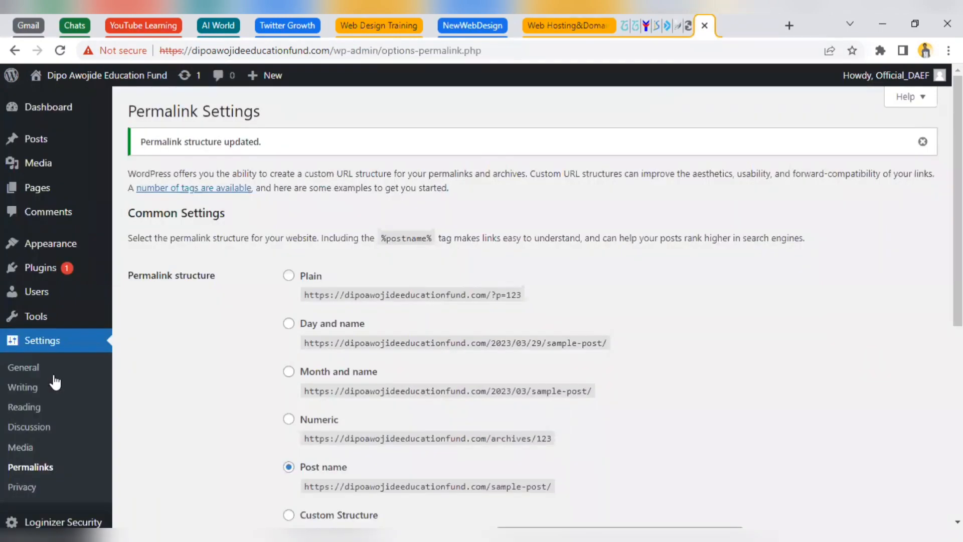
left_click(29, 368)
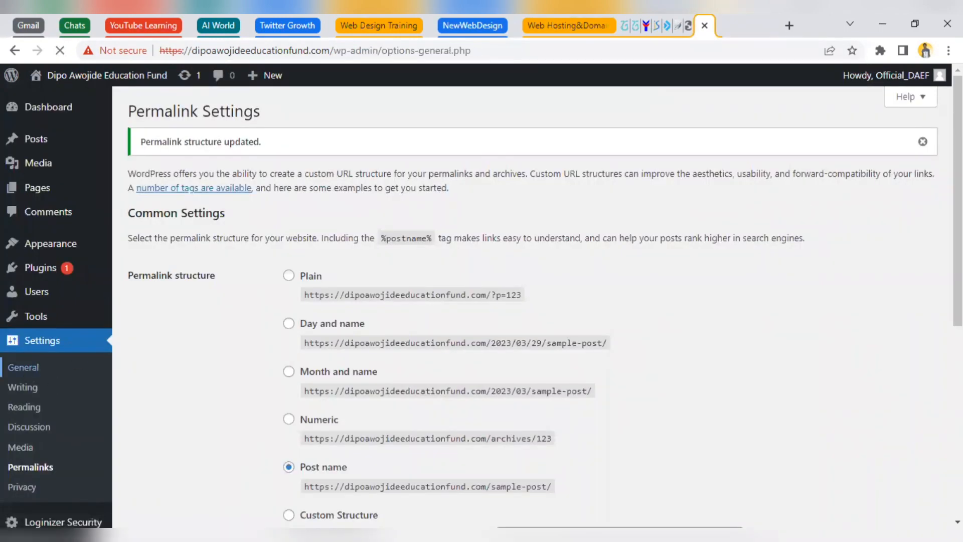
mouse_move(957, 175)
left_mouse_down()
mouse_move(958, 197)
mouse_move(957, 175)
left_mouse_up()
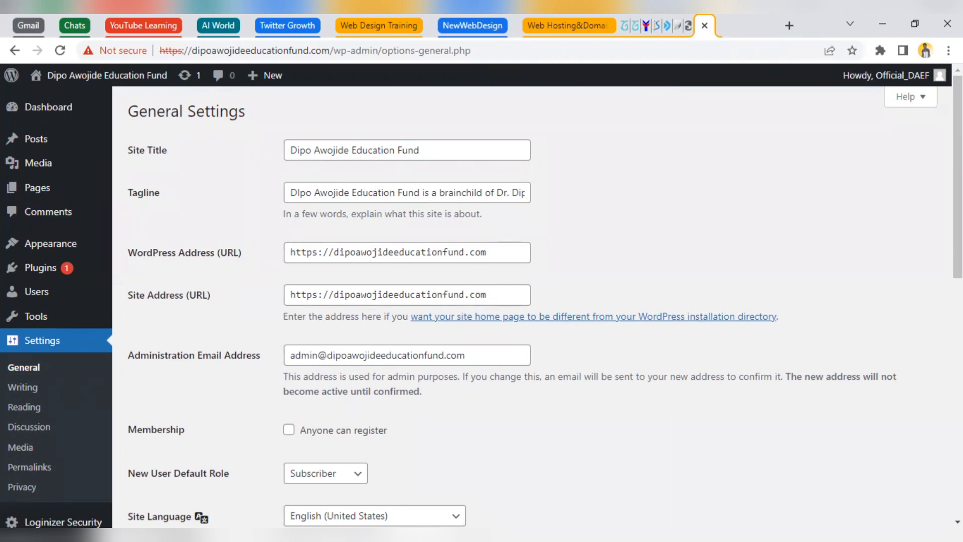
scroll(957, 176, "down", 1)
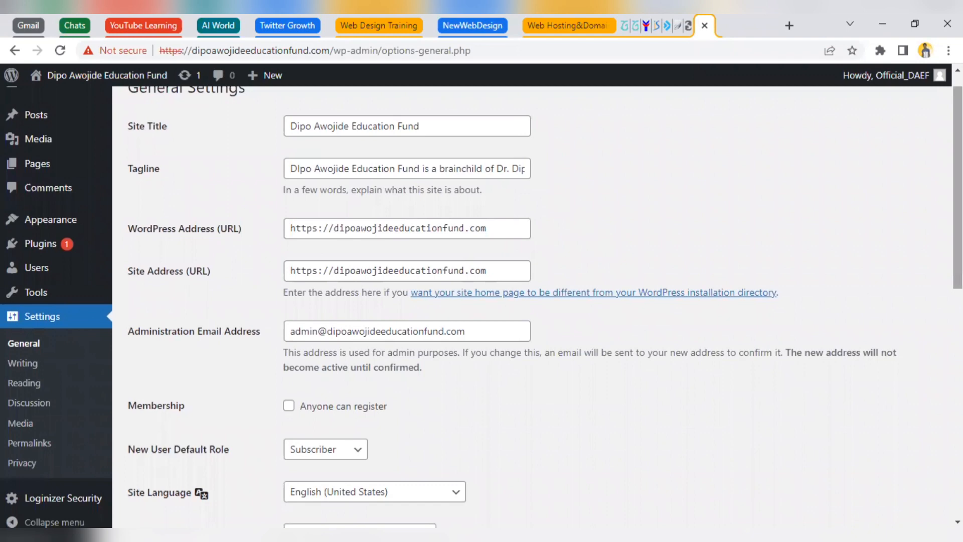
mouse_move(938, 81)
scroll(934, 248, "down", 4)
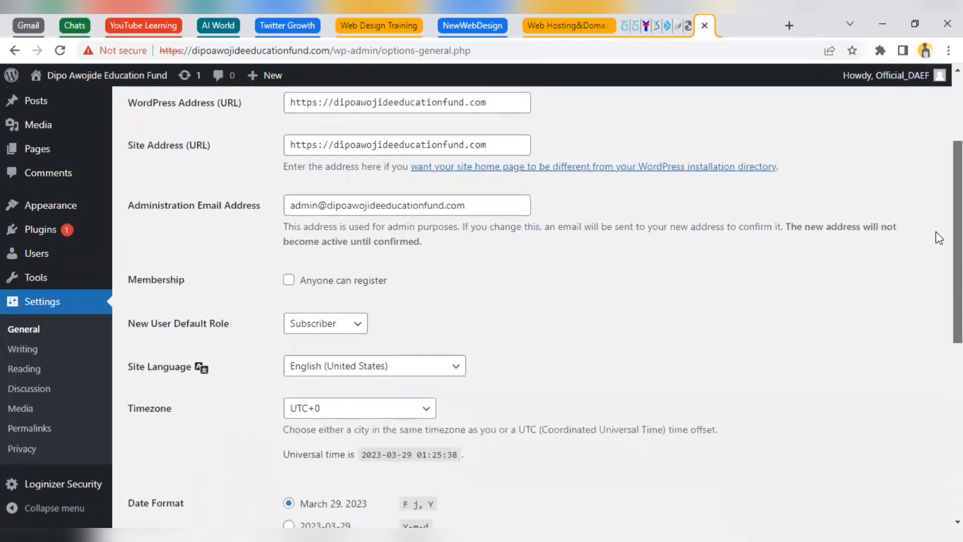
scroll(932, 243, "down", 1)
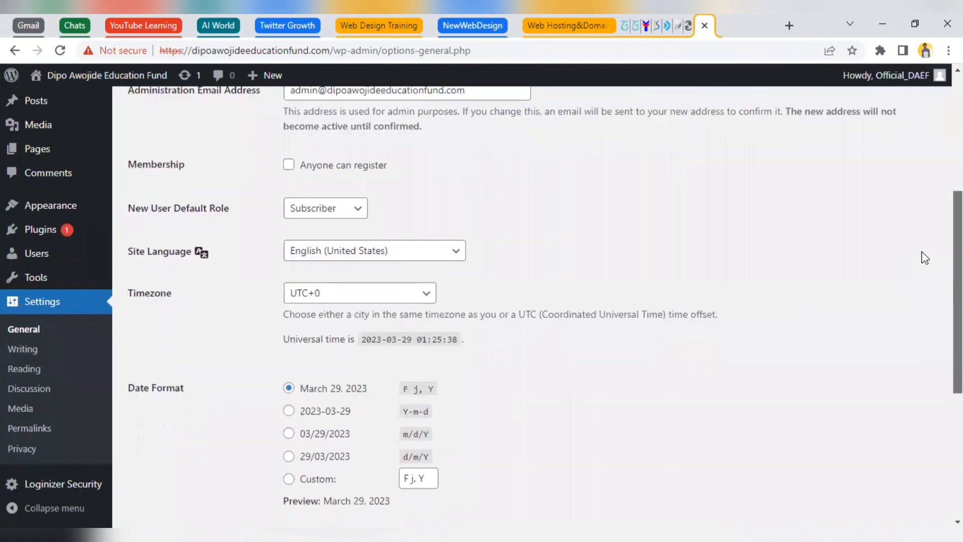
scroll(923, 240, "up", 1)
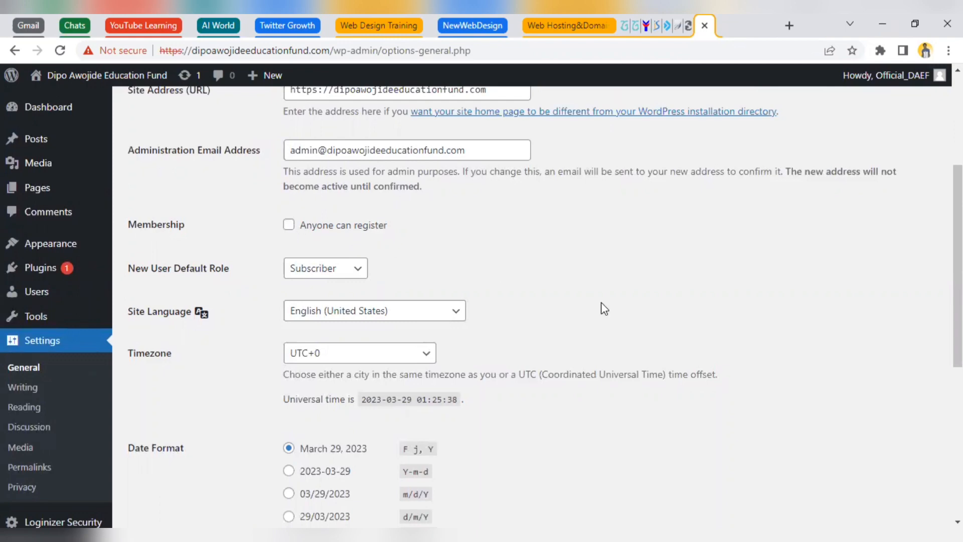
scroll(925, 482, "down", 6)
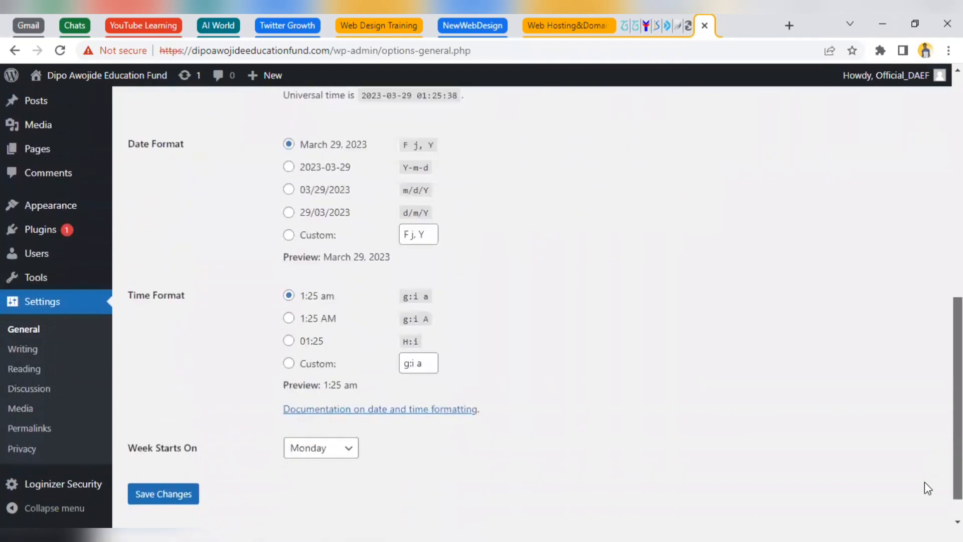
scroll(925, 451, "up", 2)
scroll(927, 421, "up", 8)
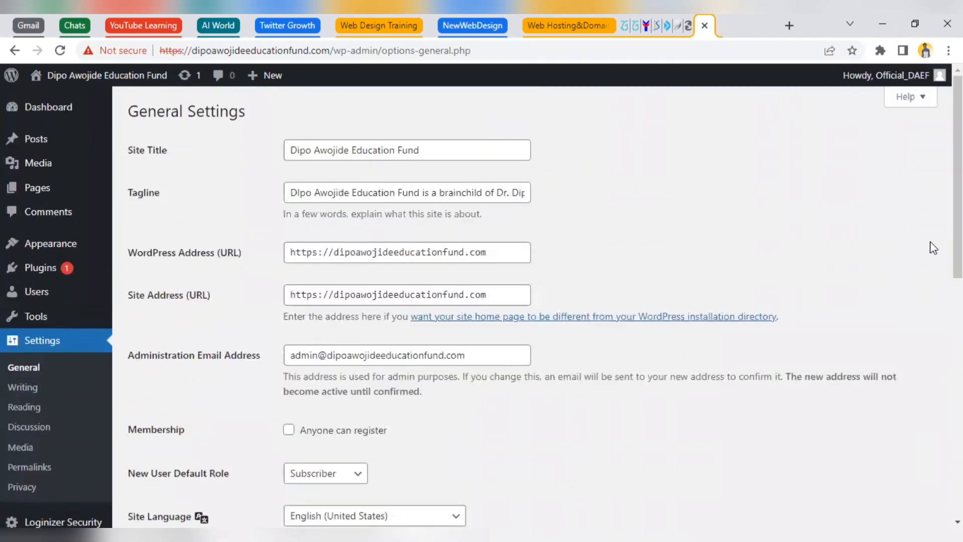
- Open the Writing Settings, check the Default Post Category choices and review the editor, post-via-email and update services options
left_click(33, 393)
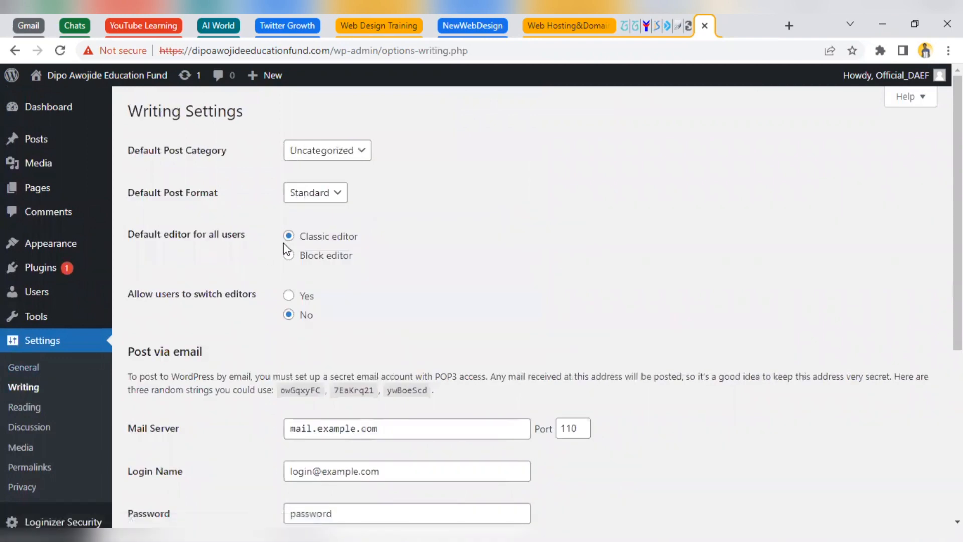
left_click(356, 159)
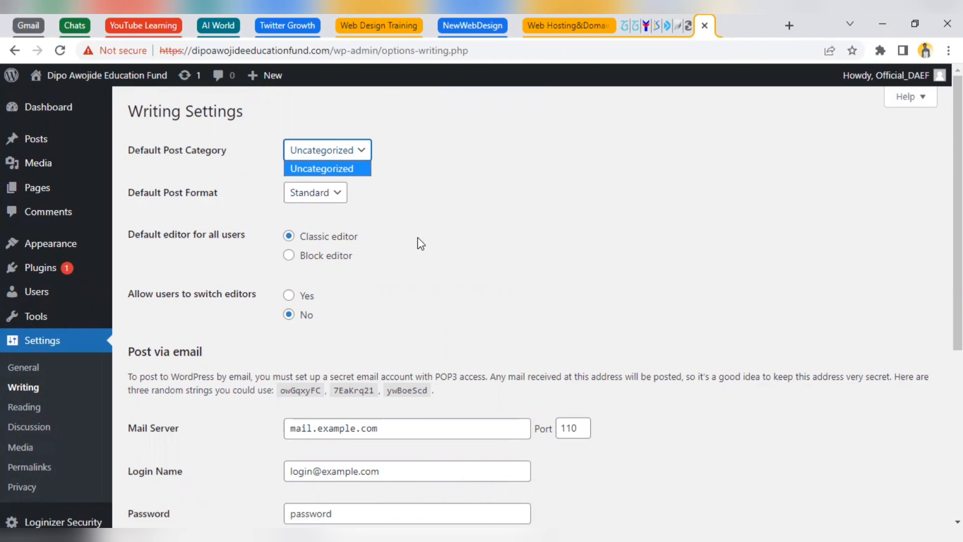
scroll(532, 301, "down", 4)
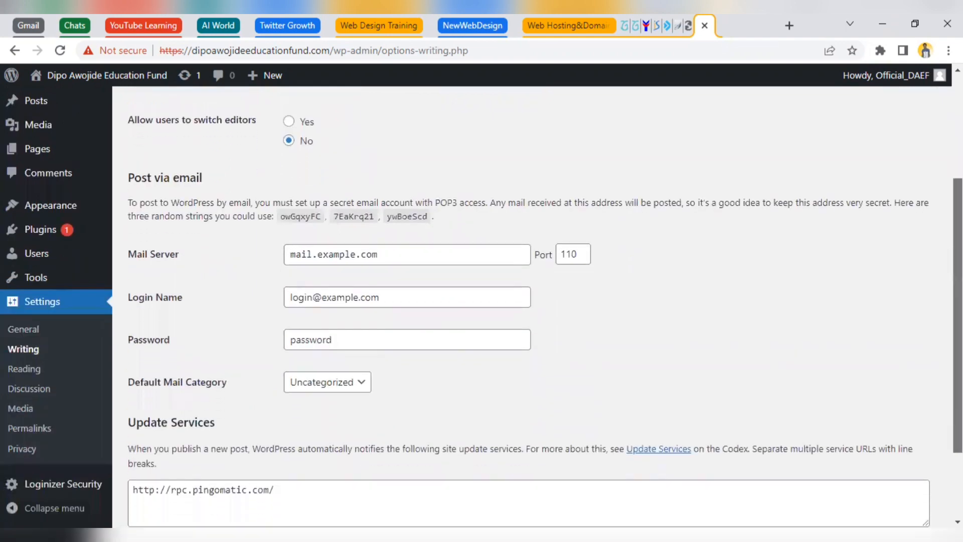
scroll(907, 456, "down", 2)
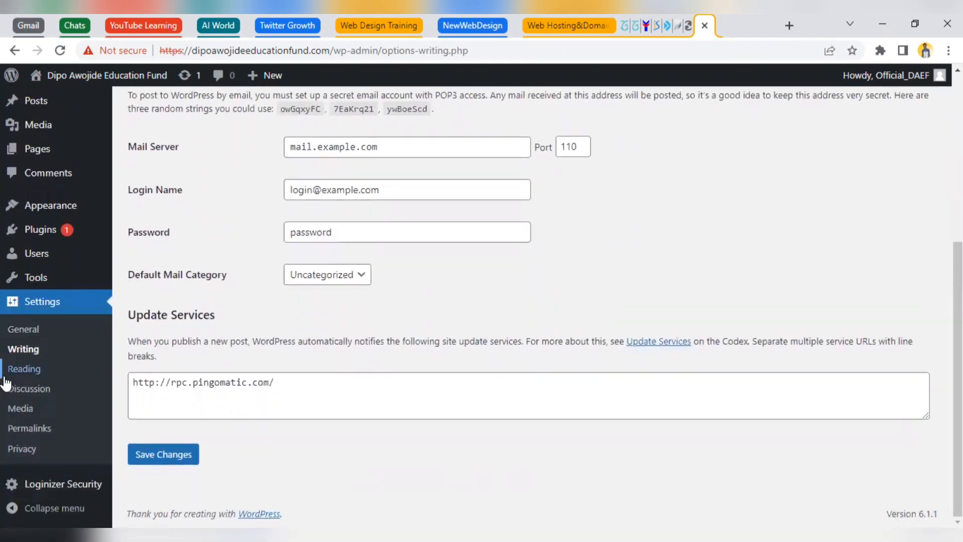
- Open the Reading Settings, check the page choices for a static homepage, and leave the homepage display on Your latest posts
left_click(15, 375)
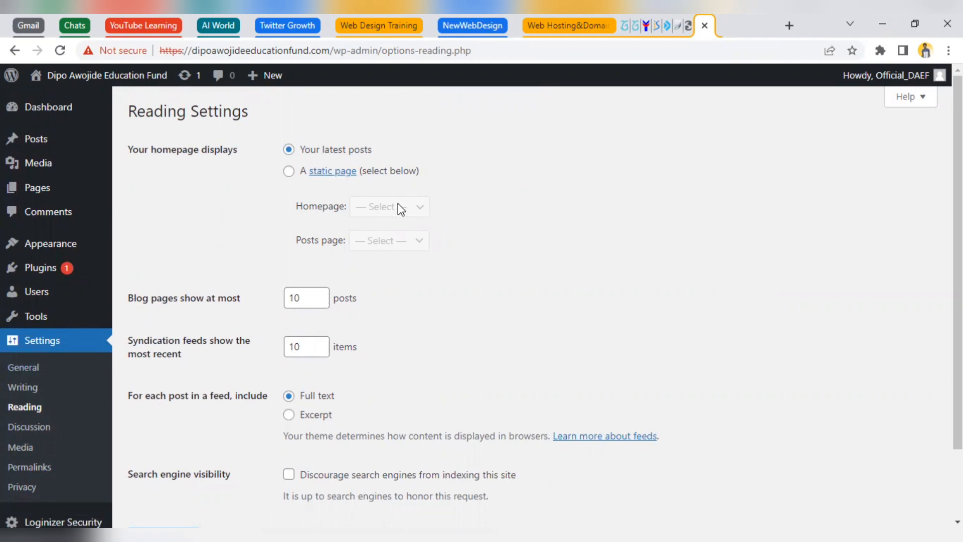
left_click(289, 171)
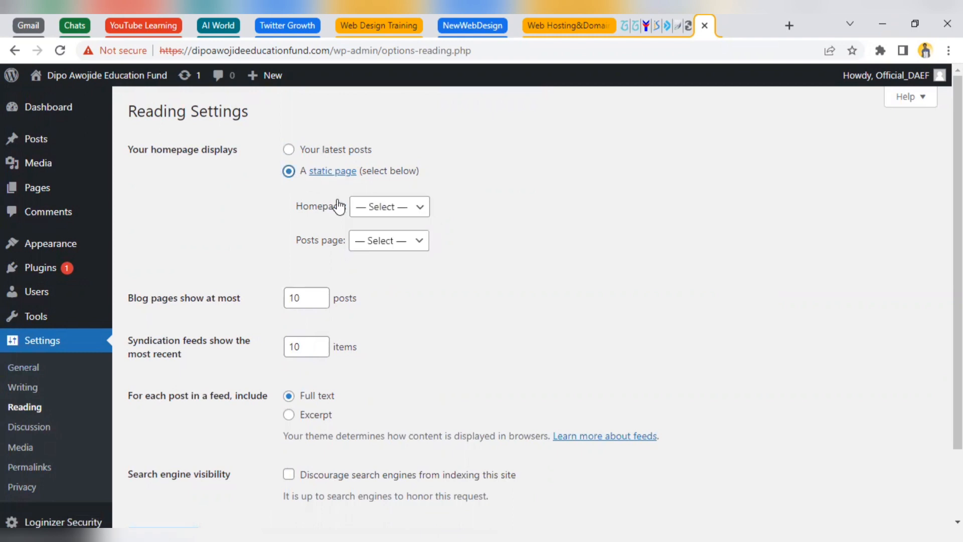
left_click(380, 214)
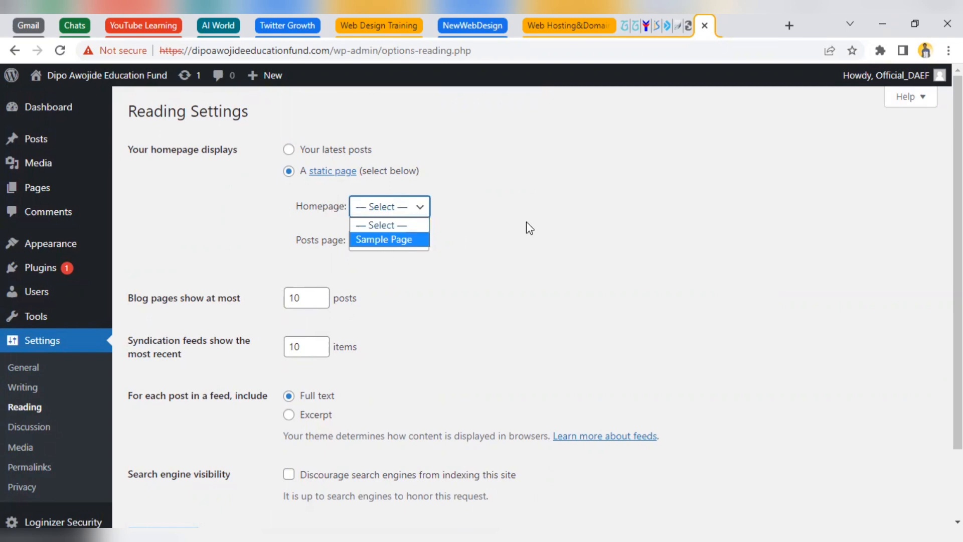
left_click(339, 152)
left_click(288, 150)
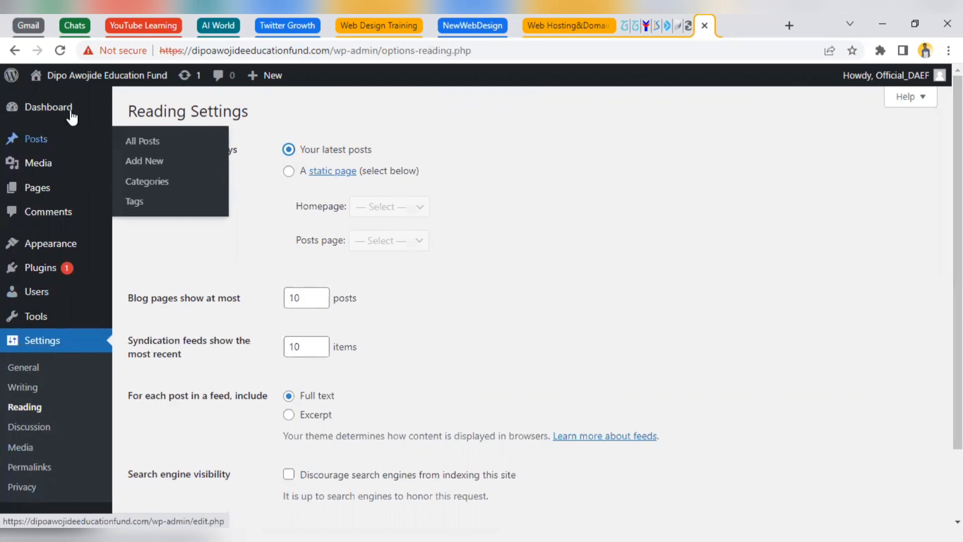
- Open the WordPress Dashboard home and look over its widgets
left_click(71, 112)
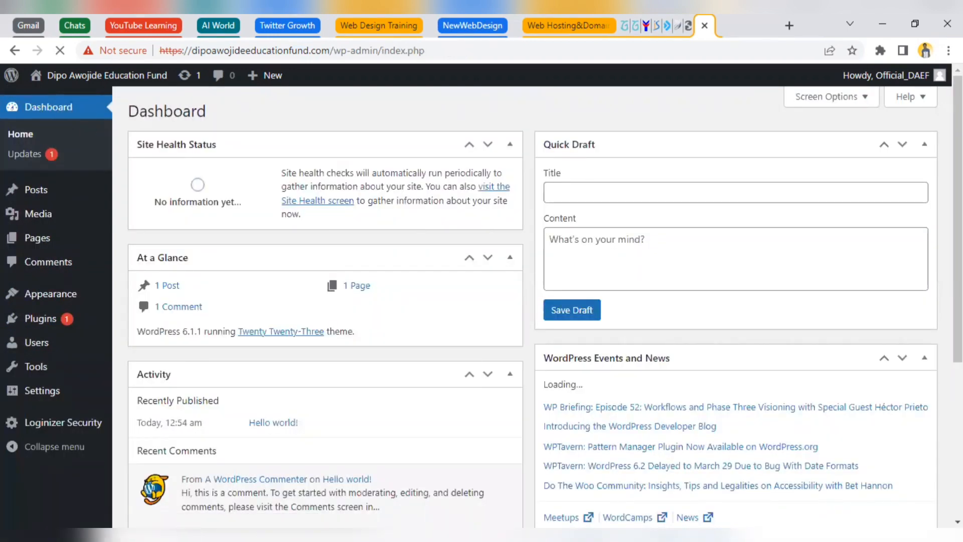
scroll(926, 317, "down", 4)
scroll(925, 317, "up", 4)
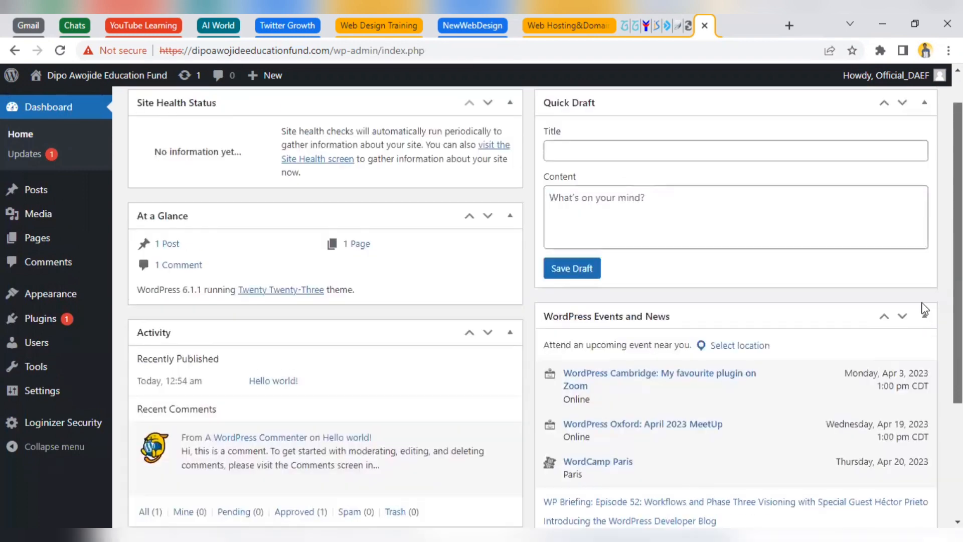
scroll(926, 317, "up", 1)
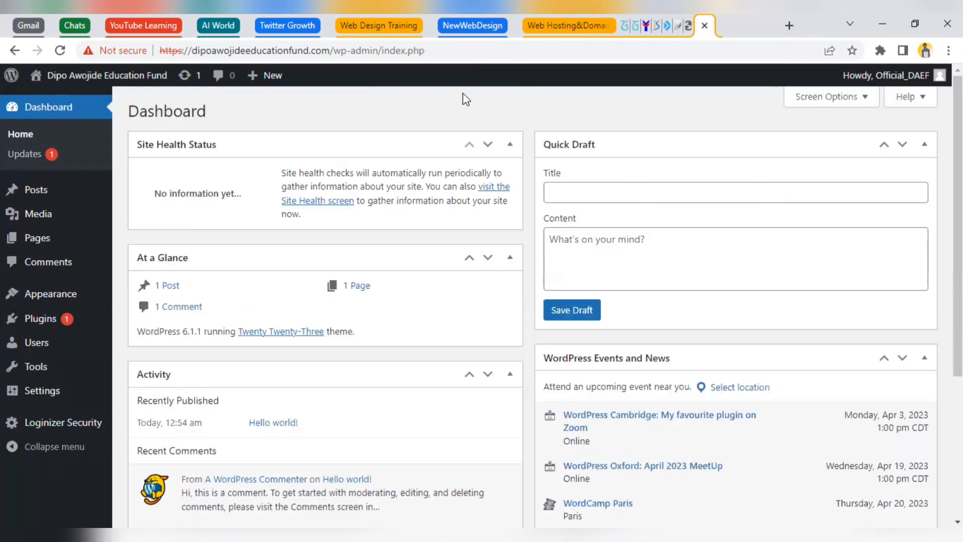
- Expand the Web Design Training tab group and view the Course Outline slide and the Pro (Nulled) theme folder in Google Drive
left_click(386, 20)
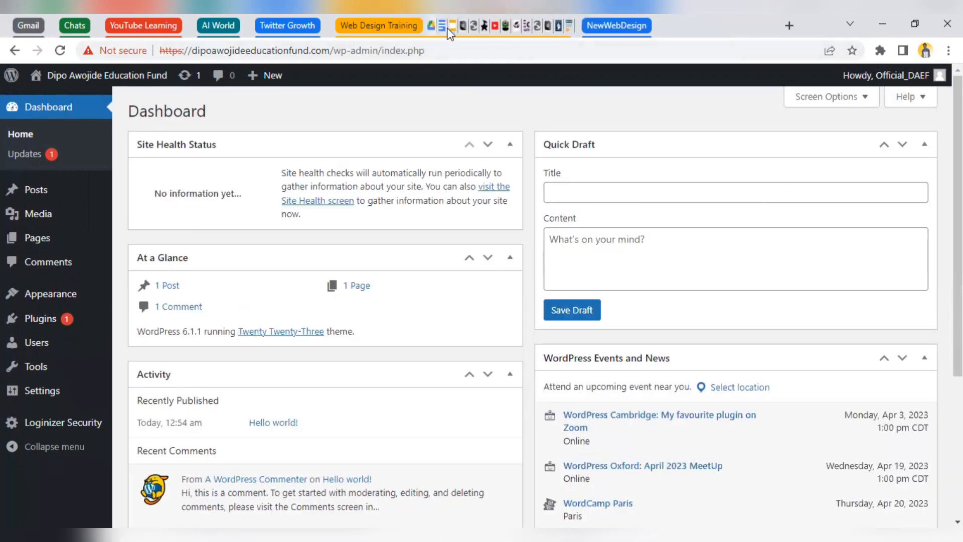
left_click(453, 29)
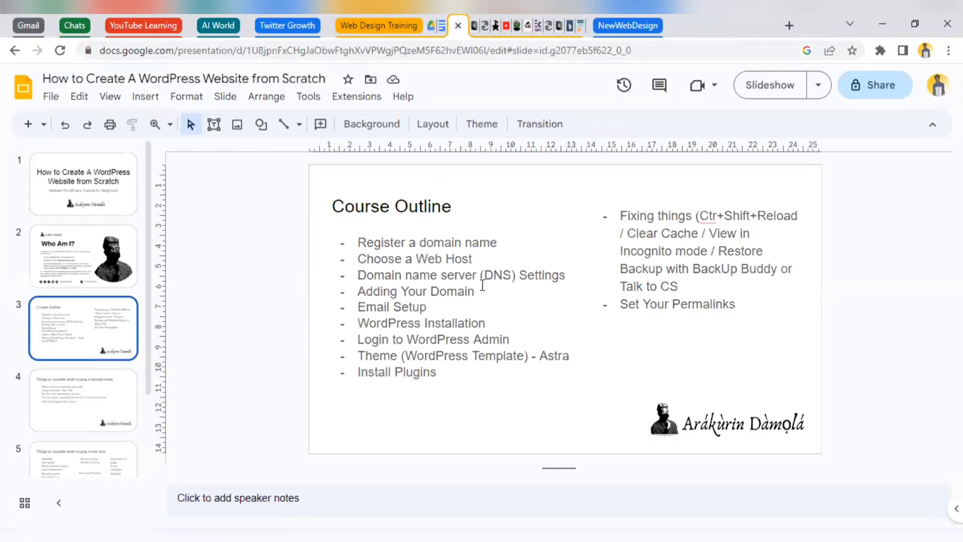
left_click(432, 26)
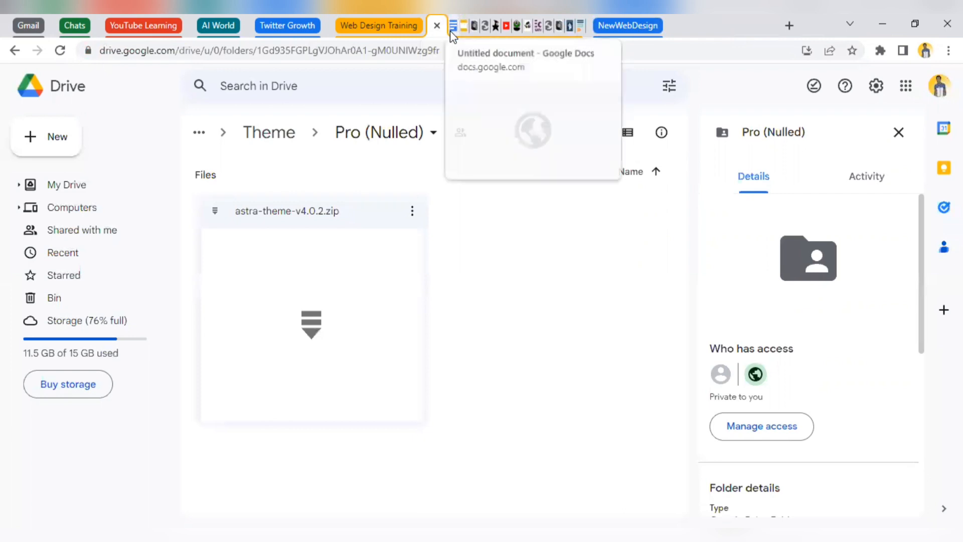
- Switch to the DipoAwojideEducationFund.com resource document in Google Docs and read its plugin, Astra theme and royalty-free media sections
left_click(451, 32)
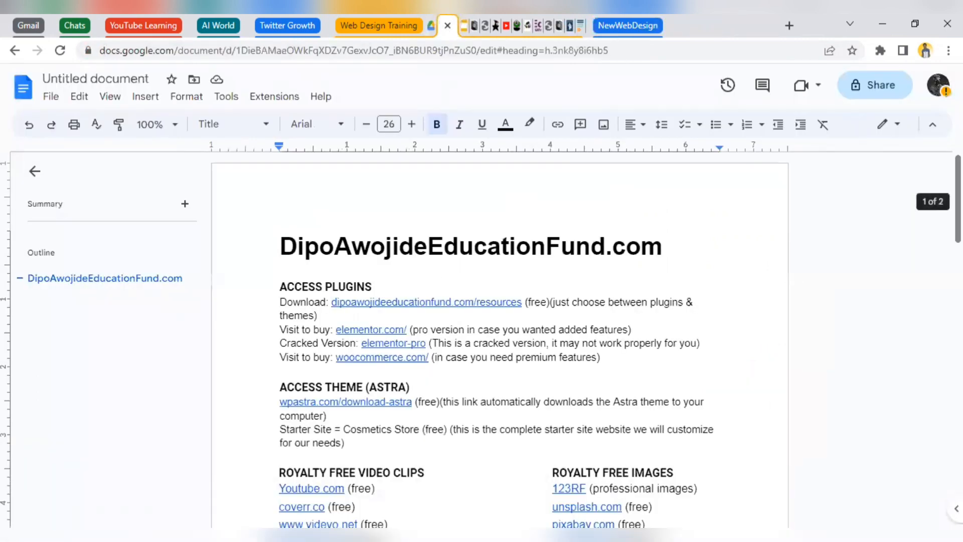
scroll(482, 346, "down", 1)
scroll(851, 172, "down", 1)
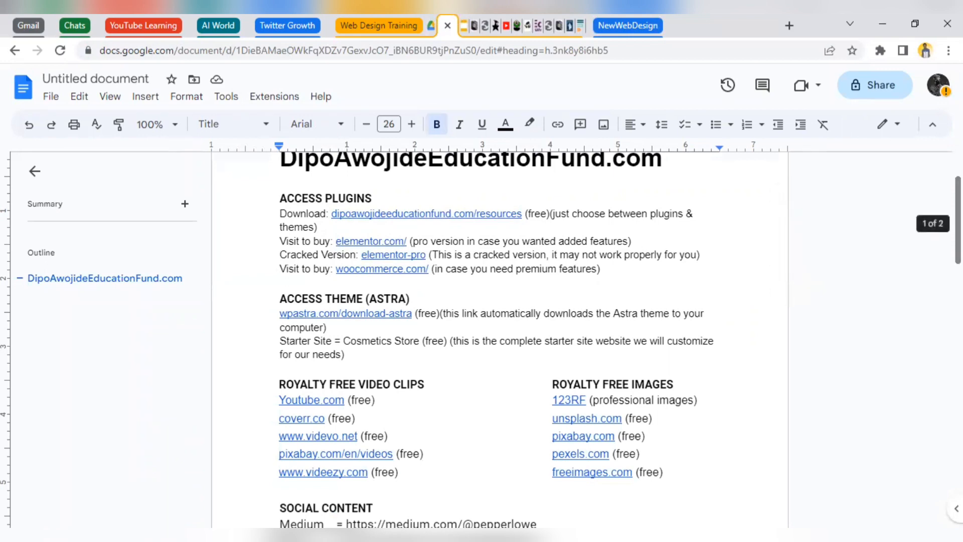
scroll(499, 341, "up", 2)
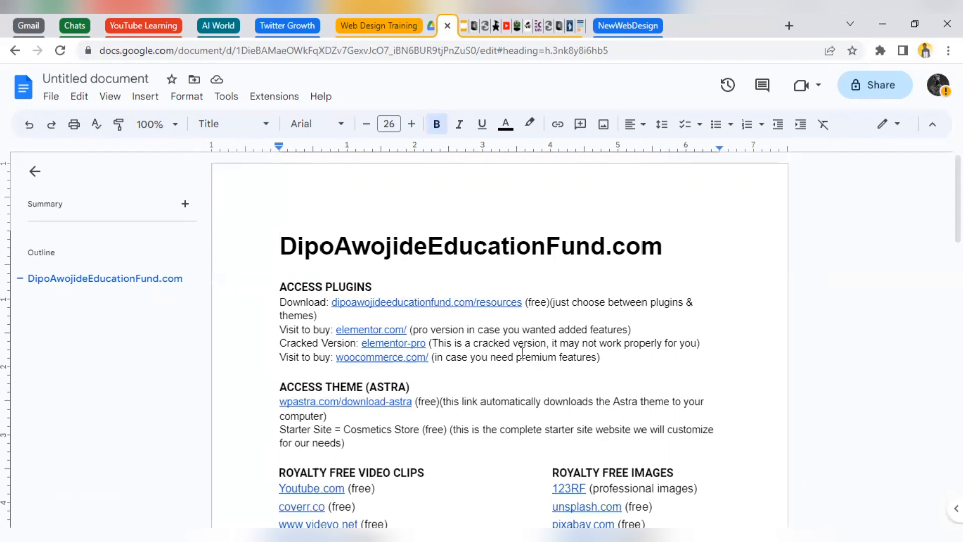
- Preview the targets of the elementor-pro link and the dipoawojideeducationfund.com/resources link under Access Plugins
left_click(403, 343)
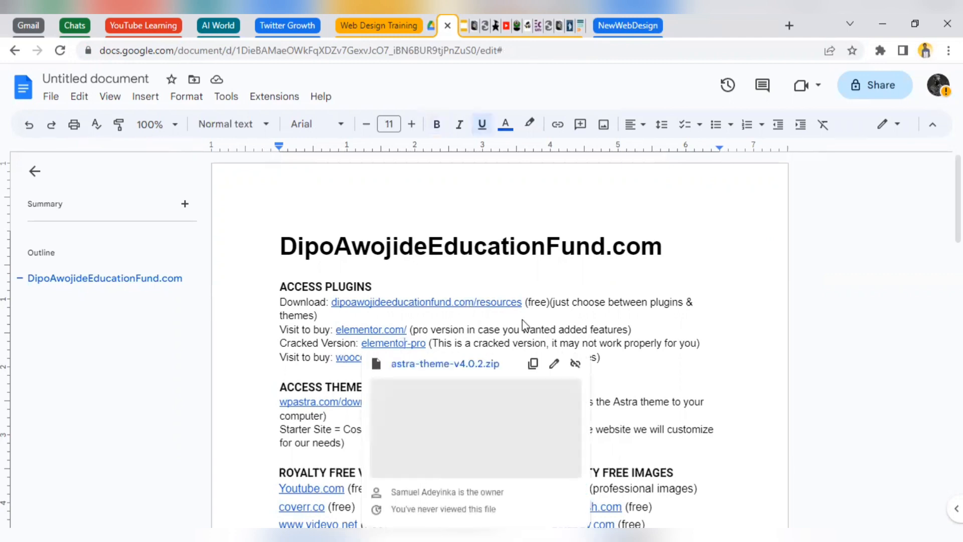
left_click(483, 325)
scroll(484, 325, "down", 2)
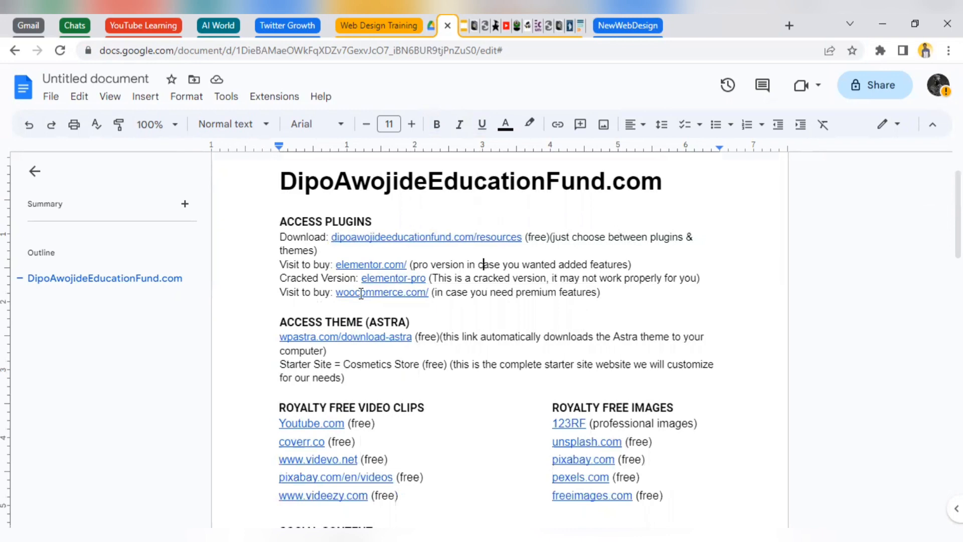
left_click(387, 239)
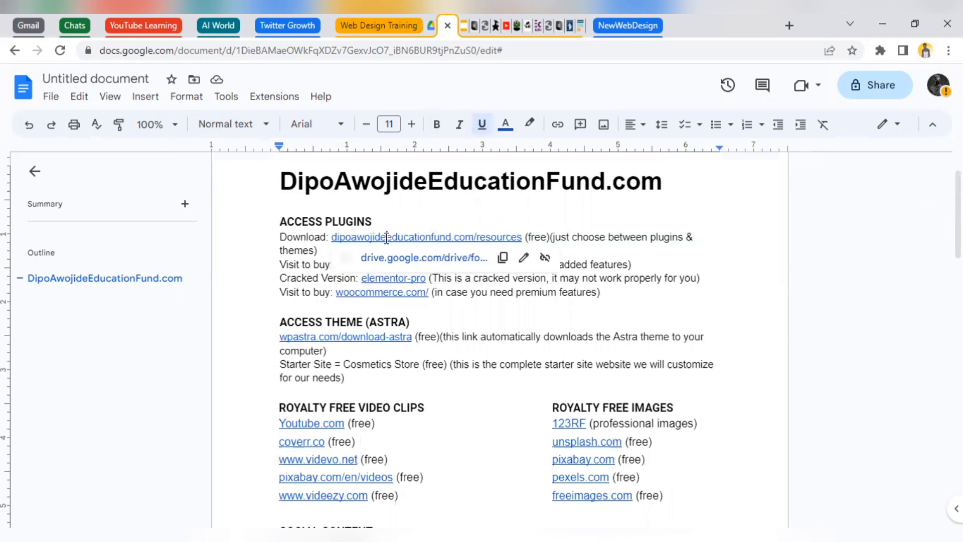
left_click(650, 314)
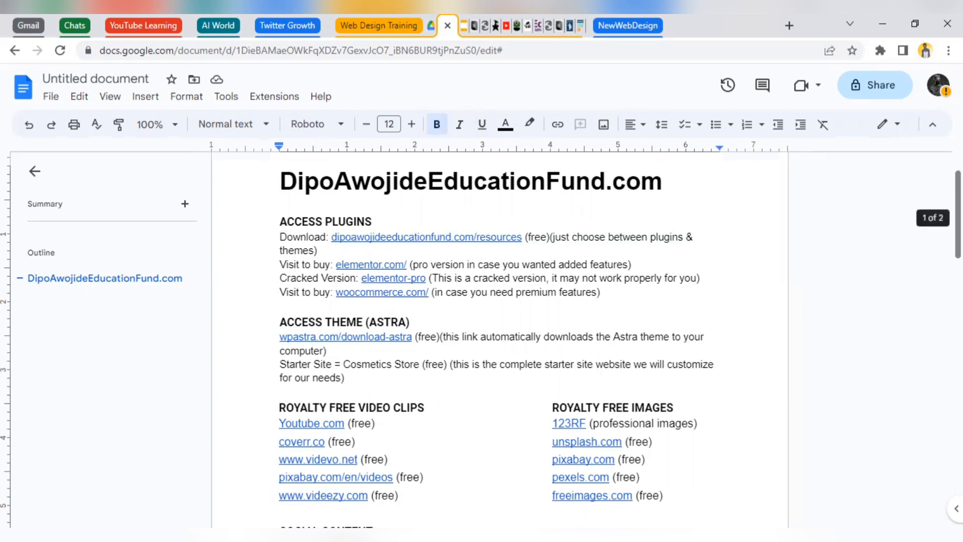
- Look through the document's social content and DAEF colors sections, and return to its beginning
scroll(369, 336, "down", 2)
scroll(499, 339, "down", 4)
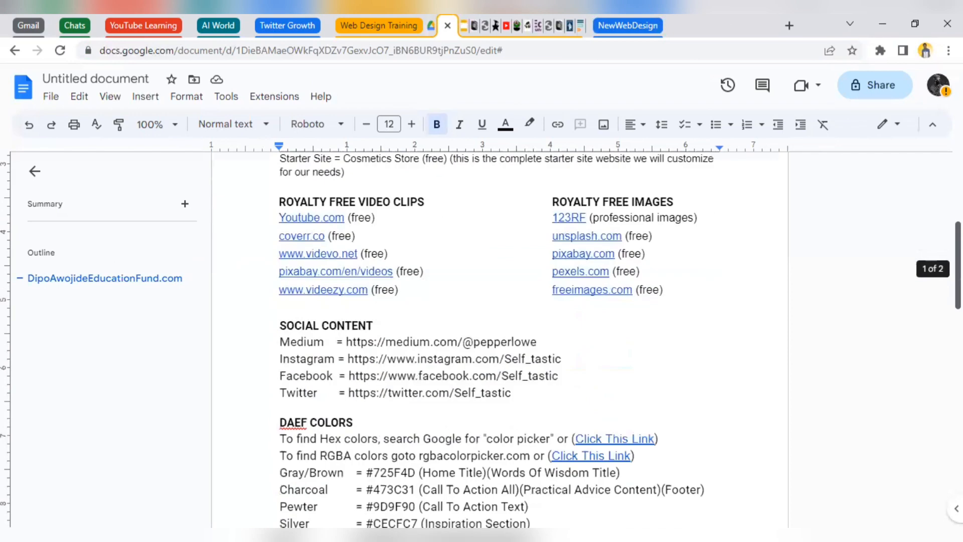
scroll(499, 339, "up", 7)
scroll(666, 254, "up", 1)
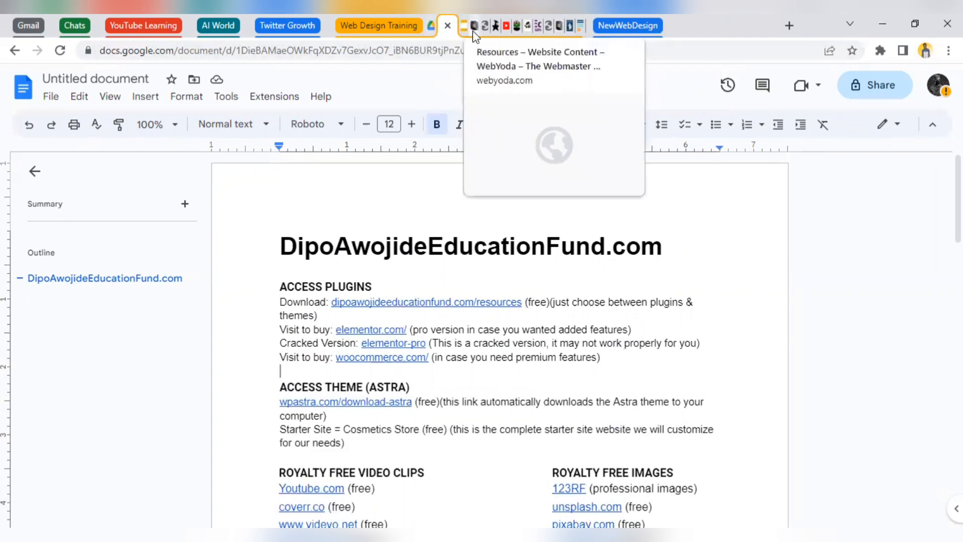
- Collapse the Web Design Training tab group, close the Hello world! post tab and return to the WordPress Dashboard
left_click(384, 21)
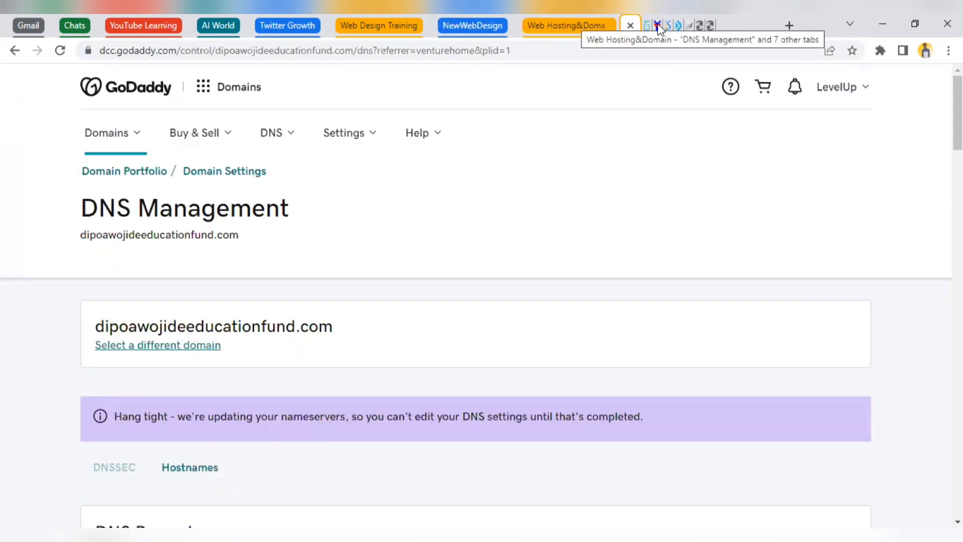
left_click(699, 25)
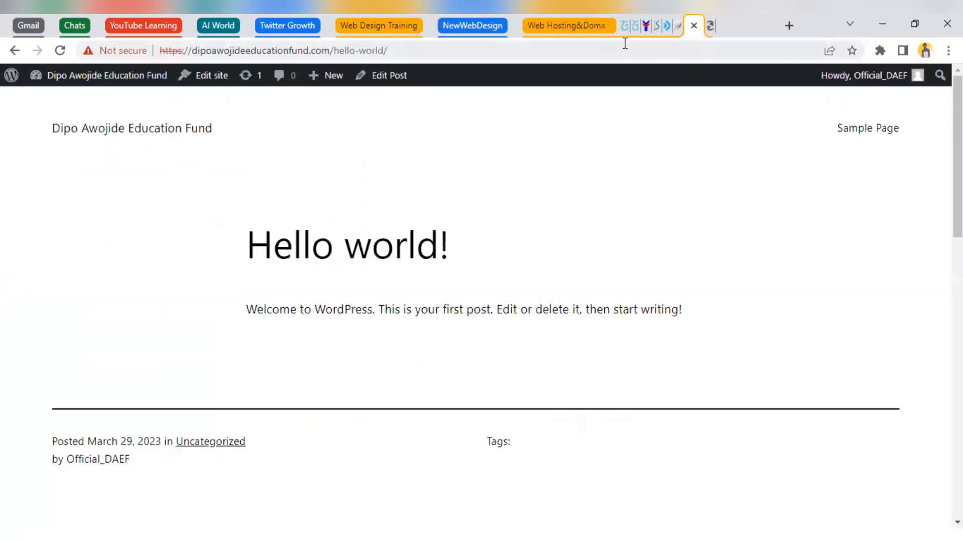
left_click(695, 28)
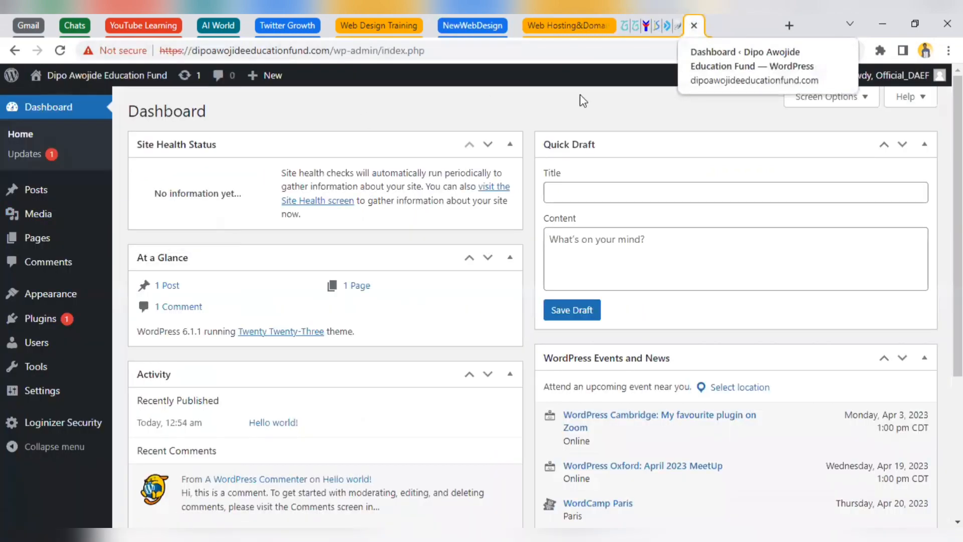
- Open the site's front end in a new tab and look over its homepage heading and Hello world! post
right_click(133, 80)
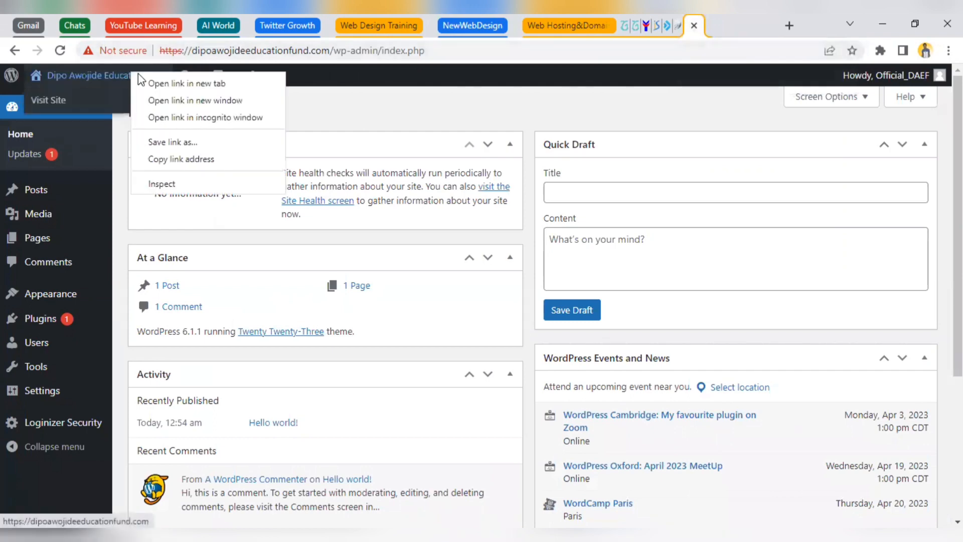
left_click(156, 82)
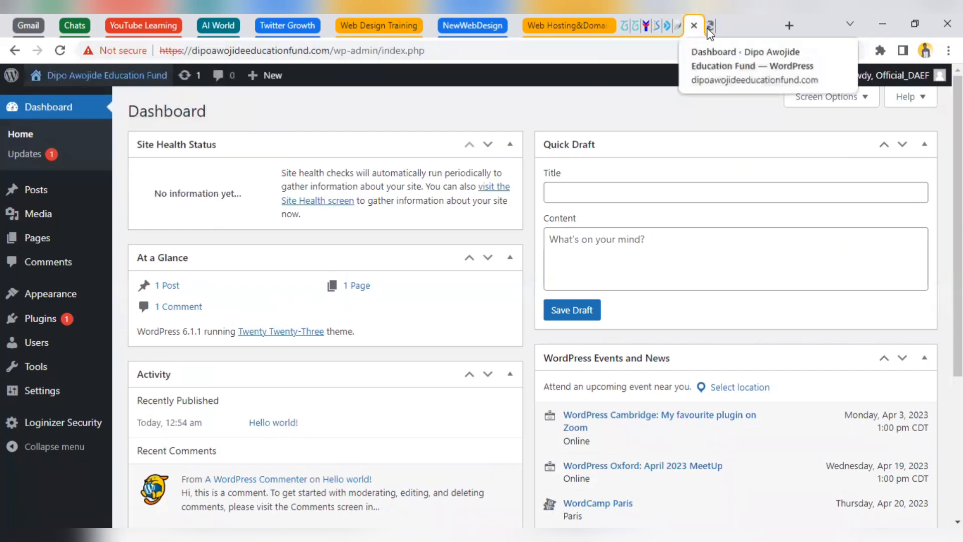
left_click(709, 28)
scroll(482, 301, "down", 4)
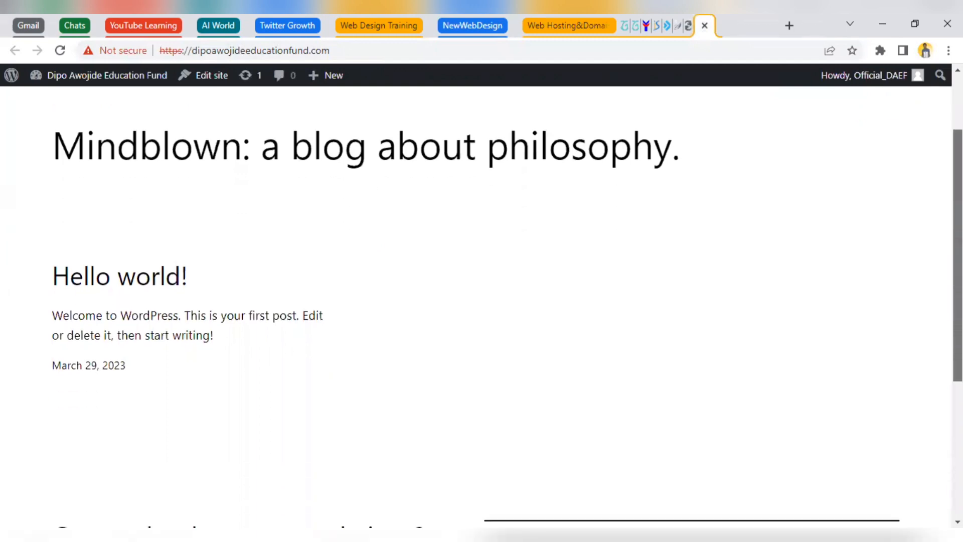
scroll(482, 301, "up", 3)
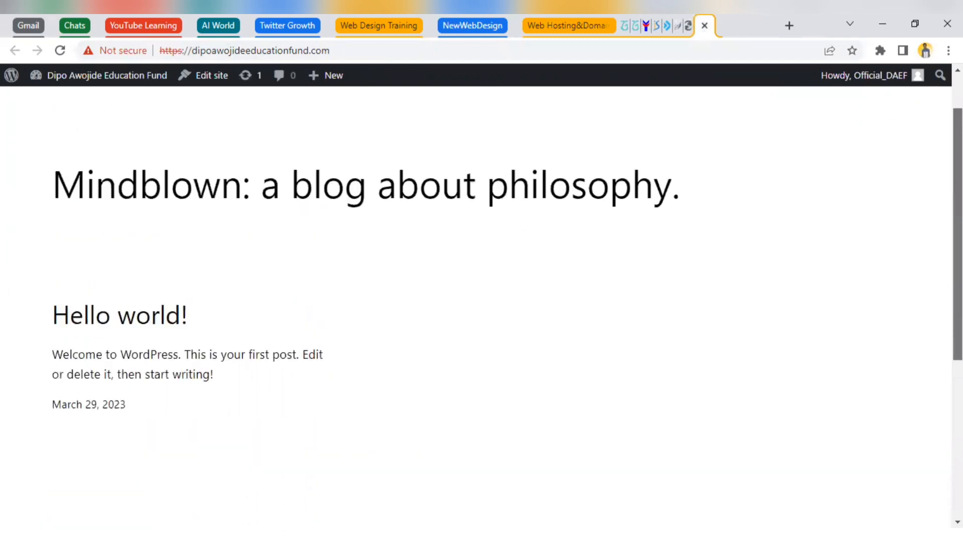
scroll(481, 301, "down", 2)
scroll(481, 301, "up", 3)
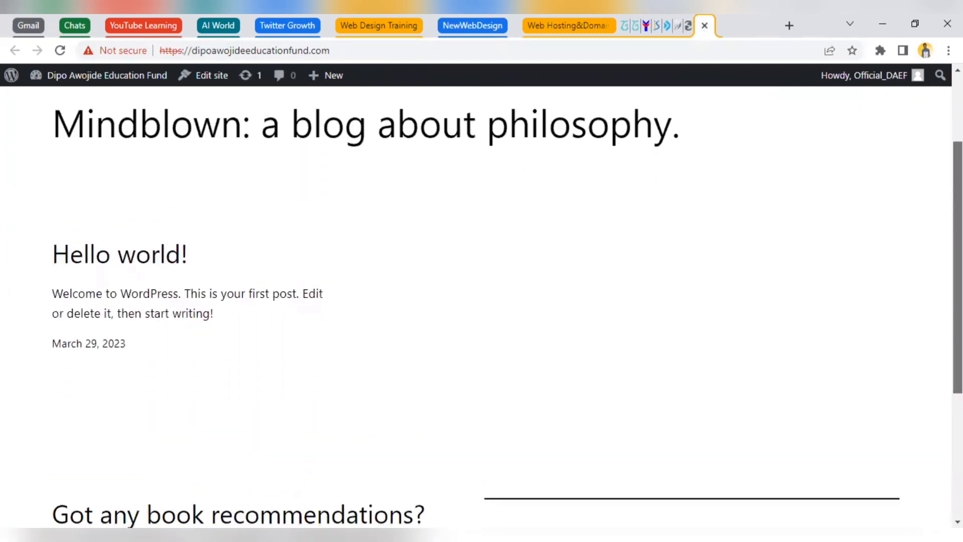
scroll(482, 301, "up", 1)
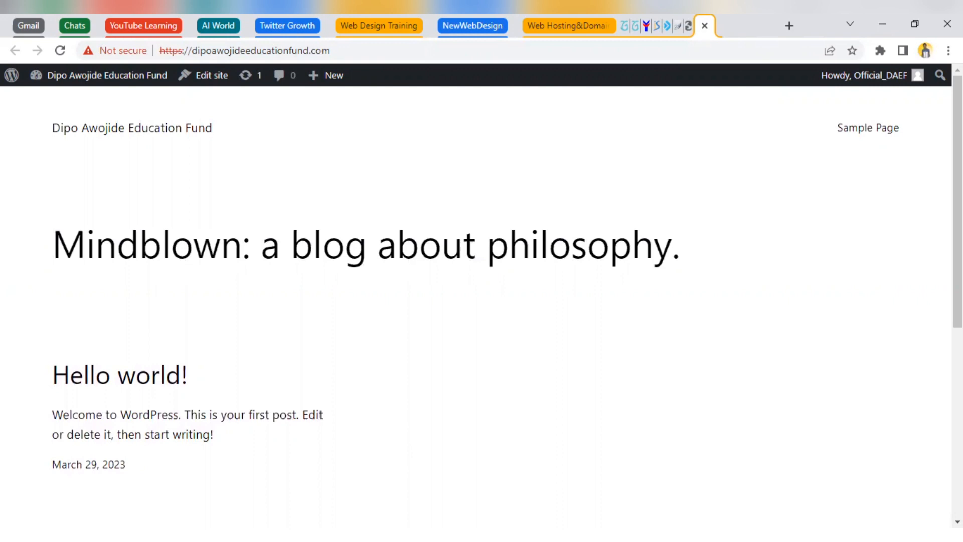
- View the browser's extensions list and look through the homepage down to its footer
left_click(881, 50)
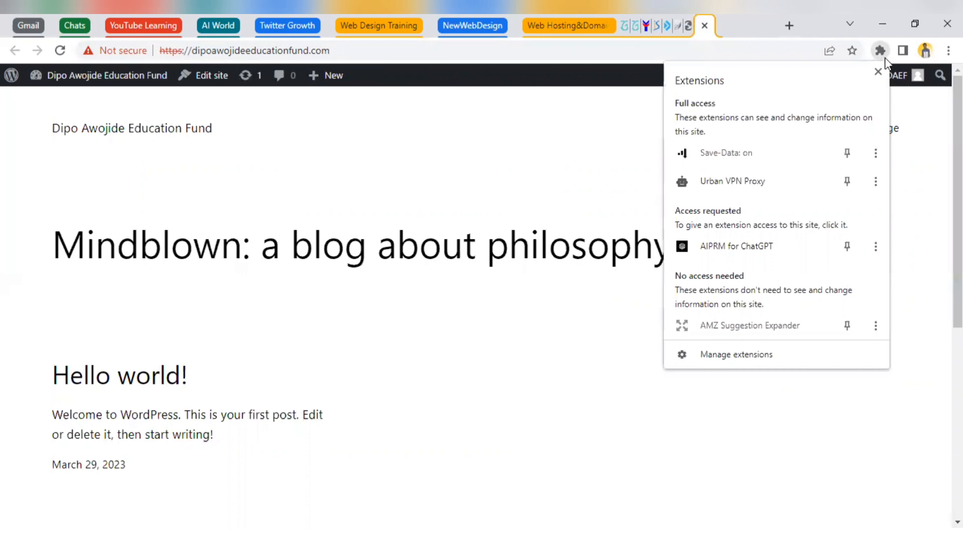
left_click(930, 190)
scroll(931, 191, "down", 6)
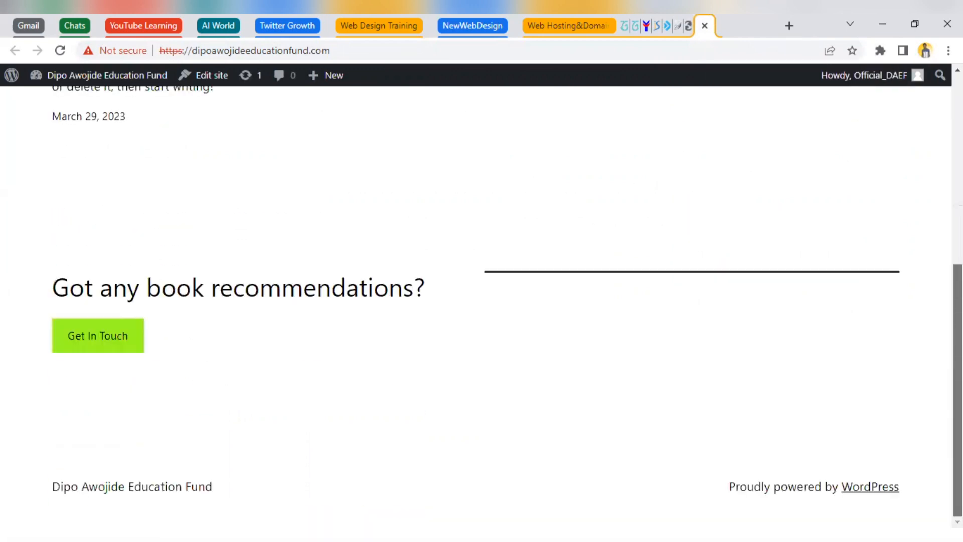
scroll(937, 366, "up", 1)
scroll(937, 366, "down", 1)
scroll(937, 365, "up", 6)
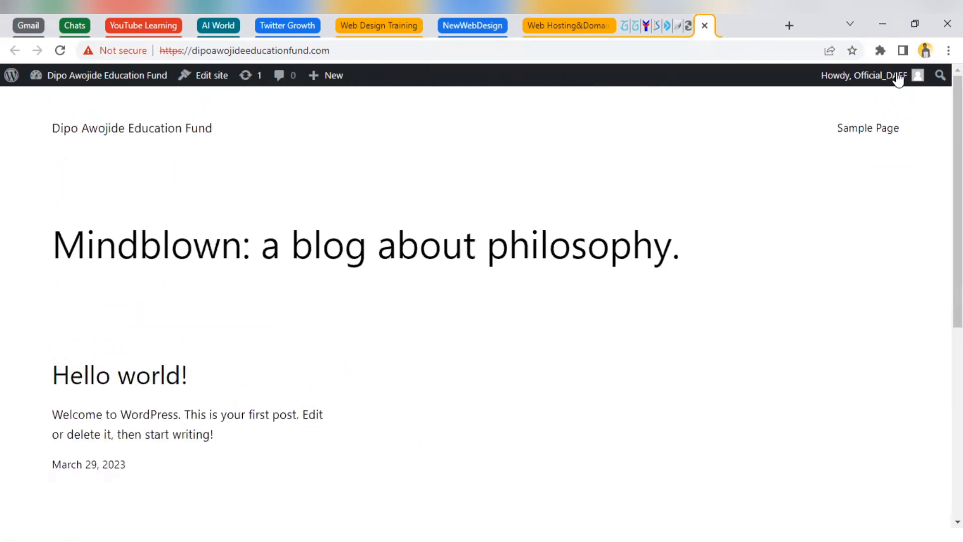
mouse_move(913, 85)
left_click(880, 50)
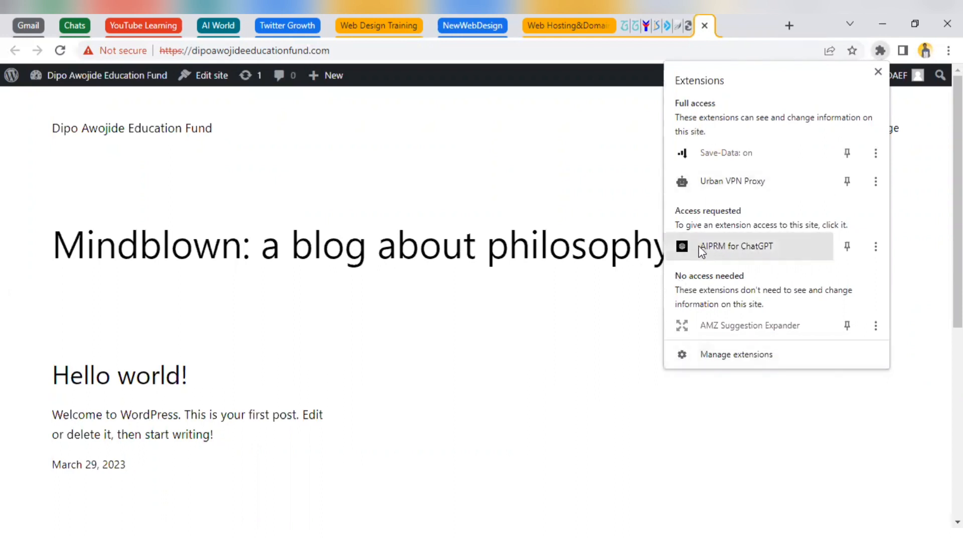
left_click(577, 122)
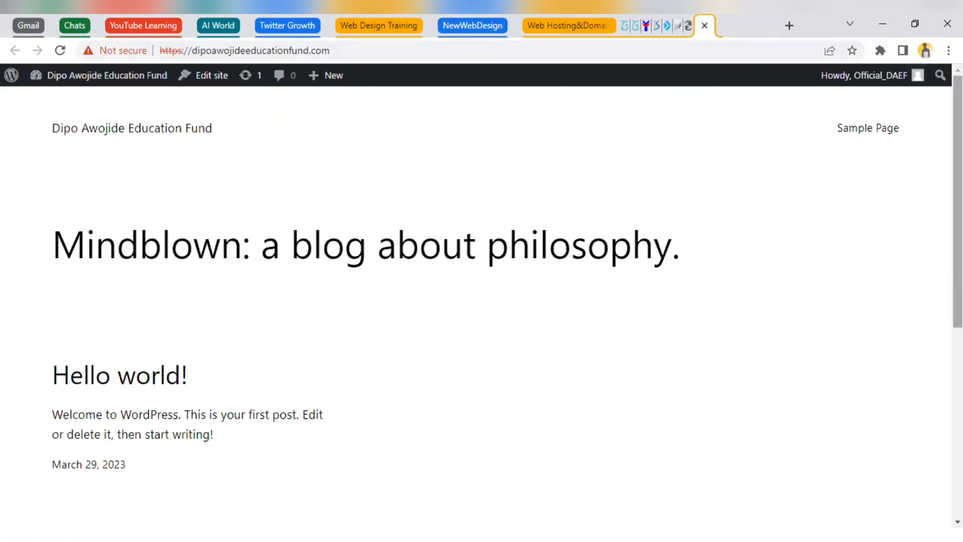
scroll(502, 270, "down", 1)
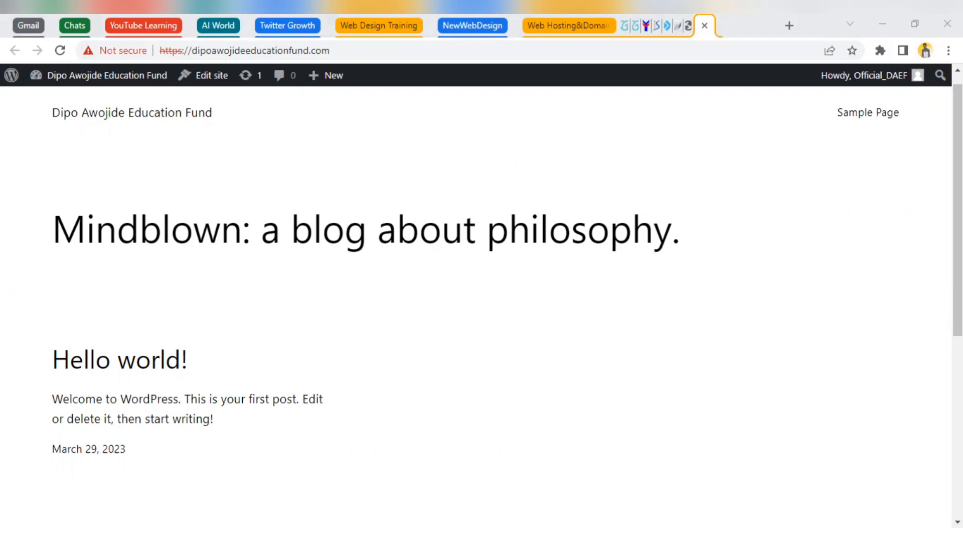
left_click(545, 283)
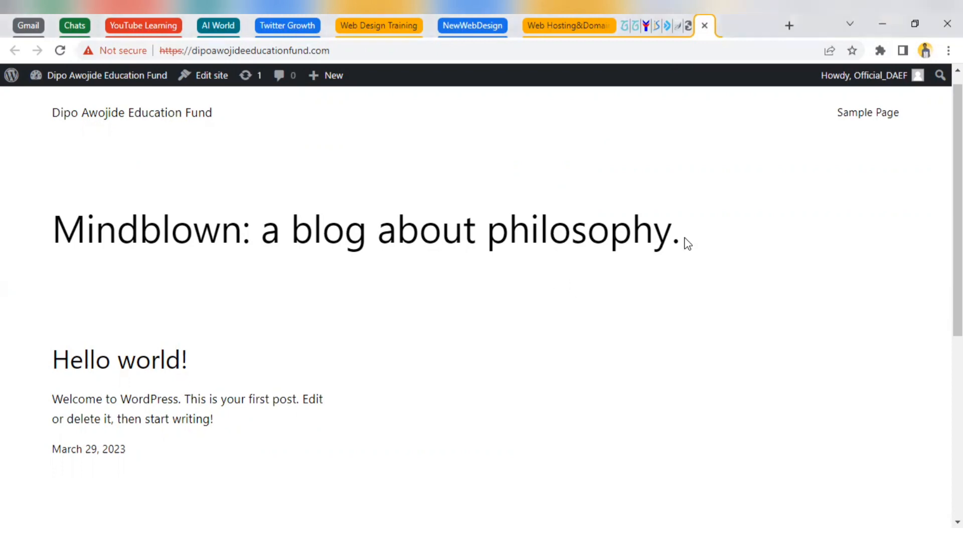
- Return to the WordPress Dashboard, open the installed themes page and review the Twenty Twenty-Three, Twenty Twenty-One and Twenty Twenty-Two themes
left_click(691, 28)
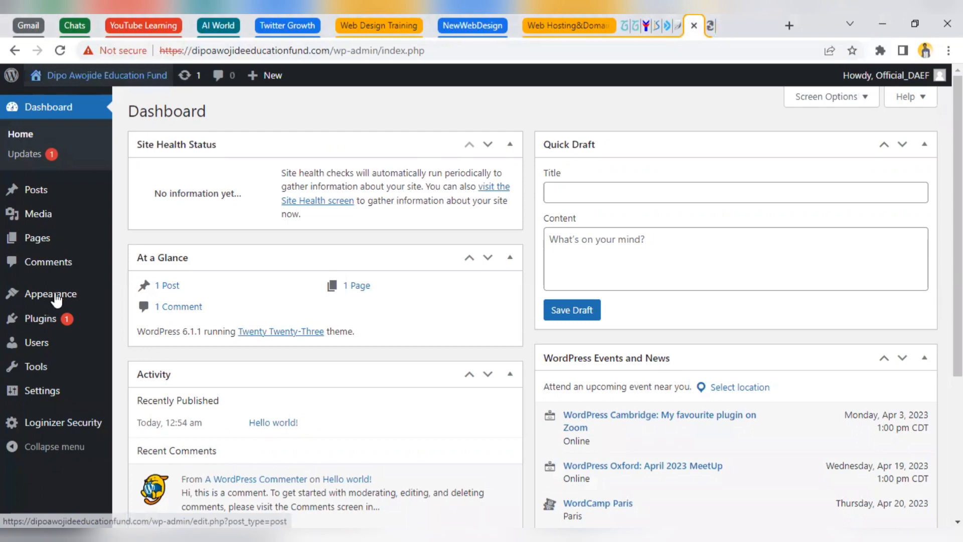
mouse_move(55, 295)
left_click(132, 297)
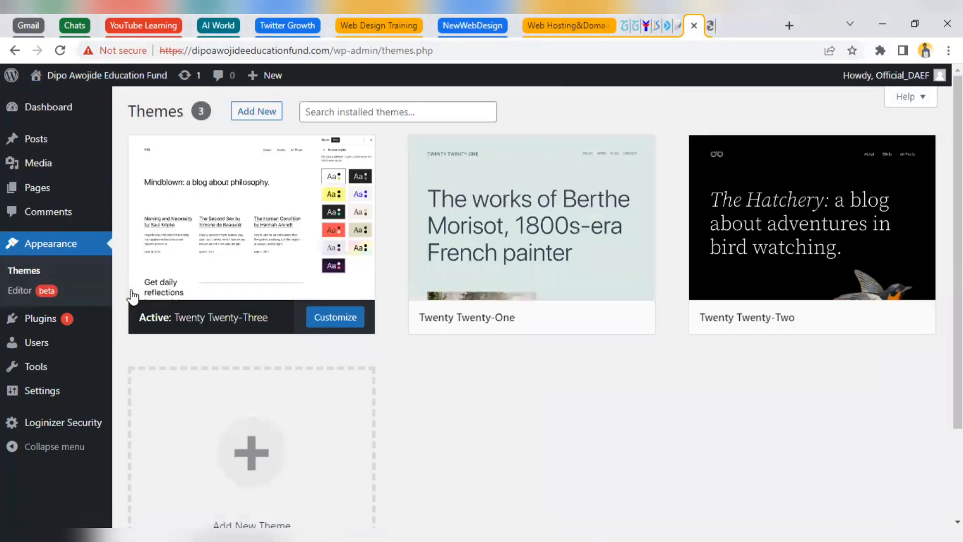
mouse_move(133, 286)
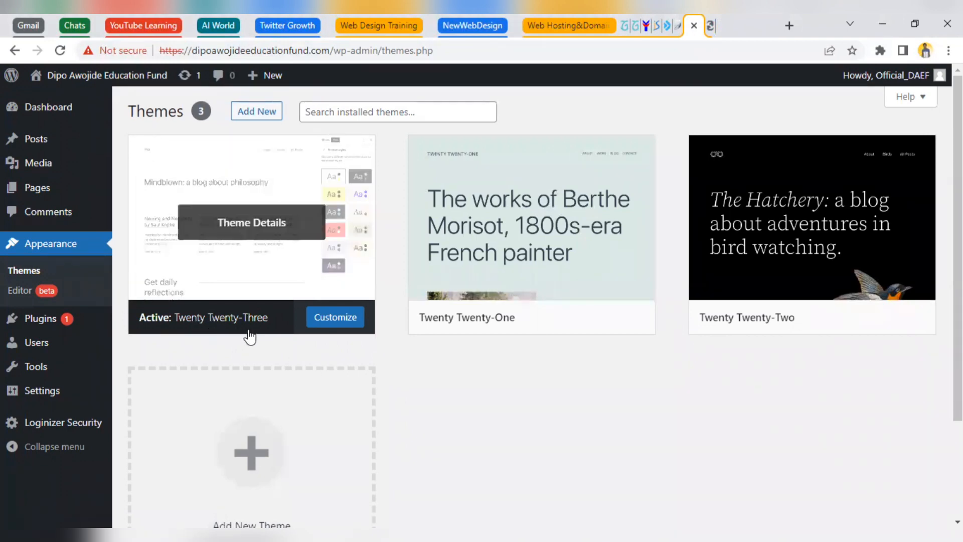
mouse_move(463, 330)
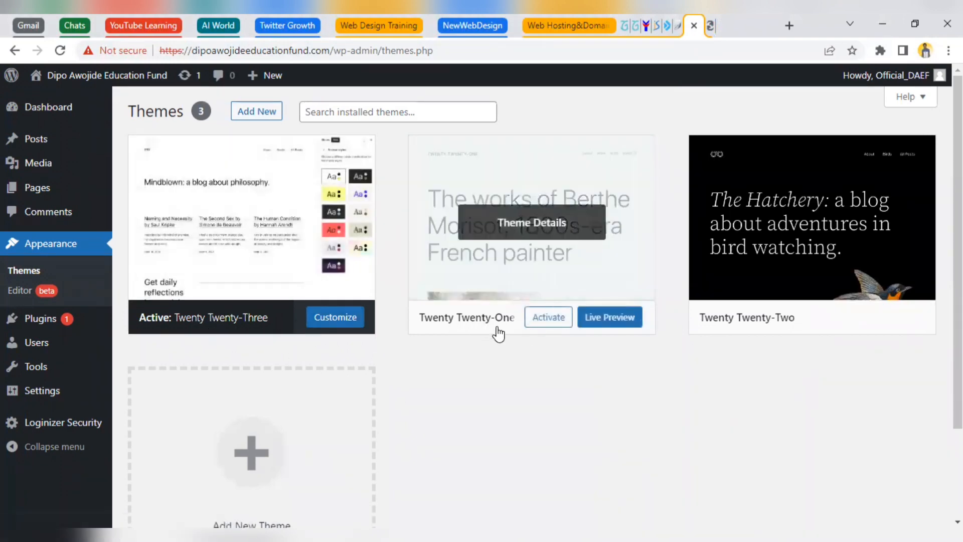
mouse_move(787, 325)
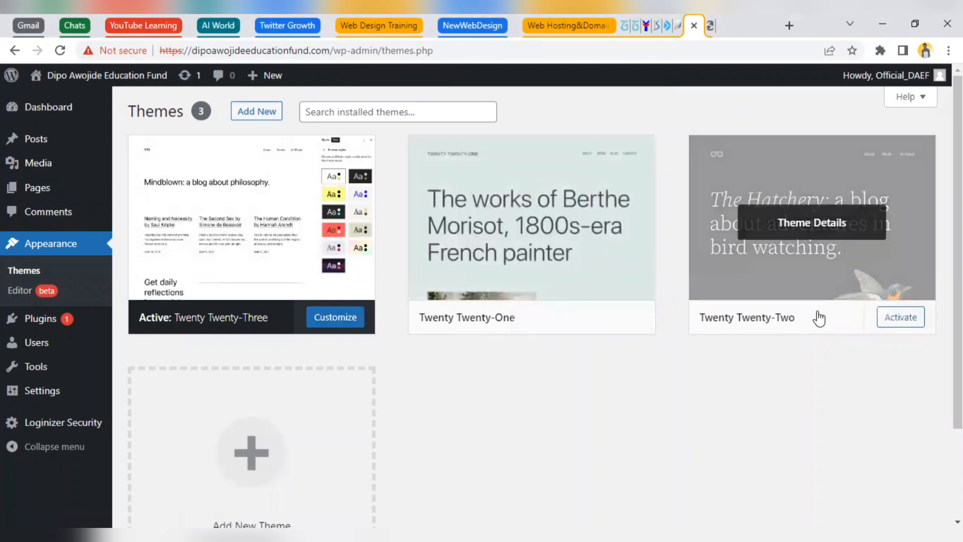
scroll(548, 292, "down", 2)
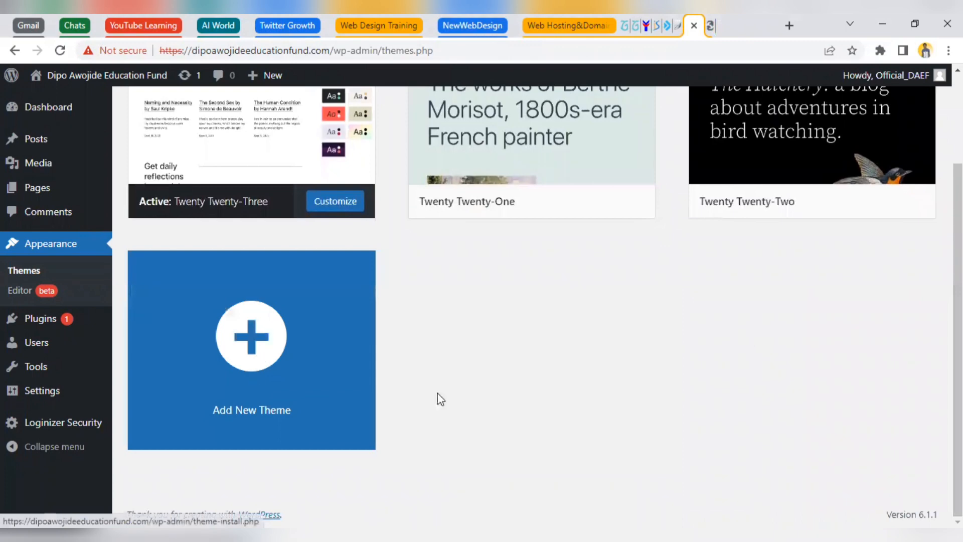
scroll(937, 200, "up", 2)
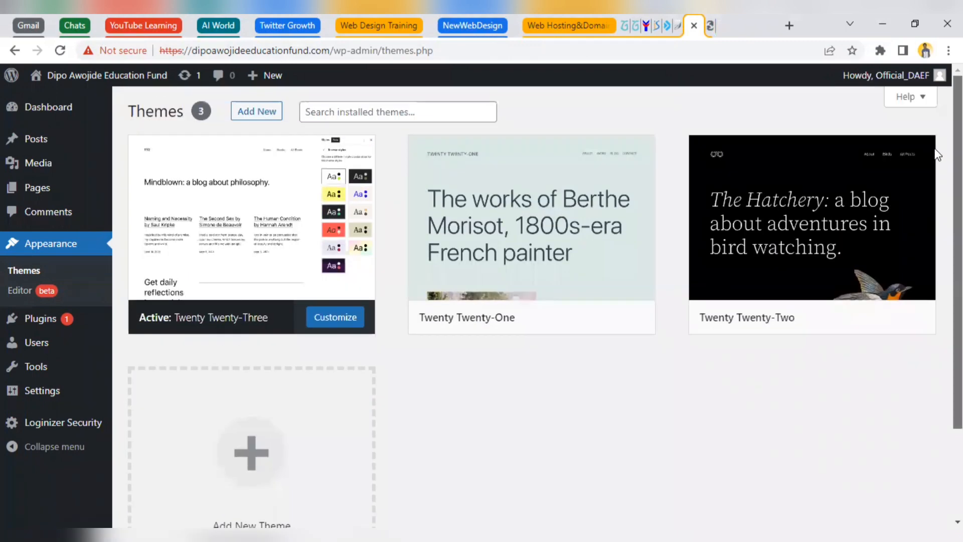
- Open the Add Themes page and browse the popular themes, including Astra, OceanWP and Kadence
left_click(250, 451)
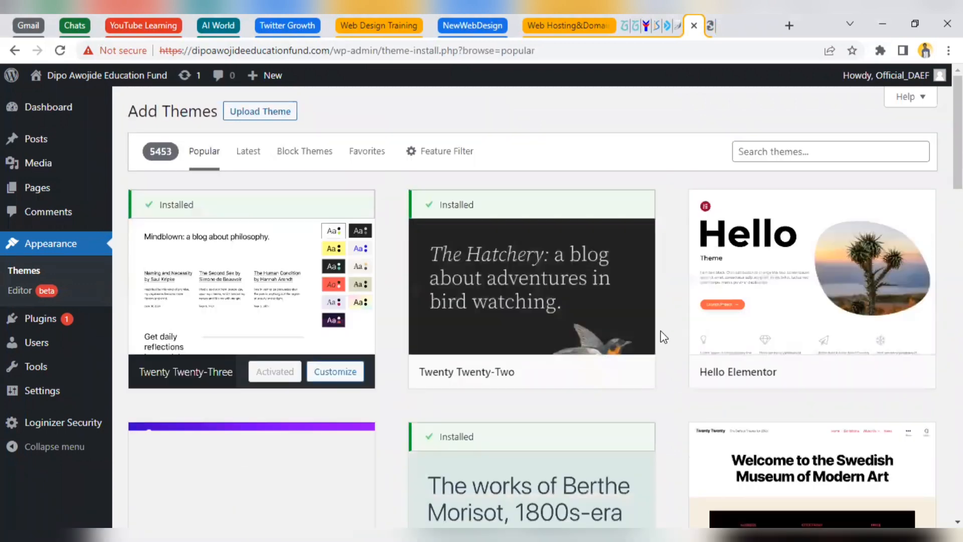
scroll(622, 285, "down", 3)
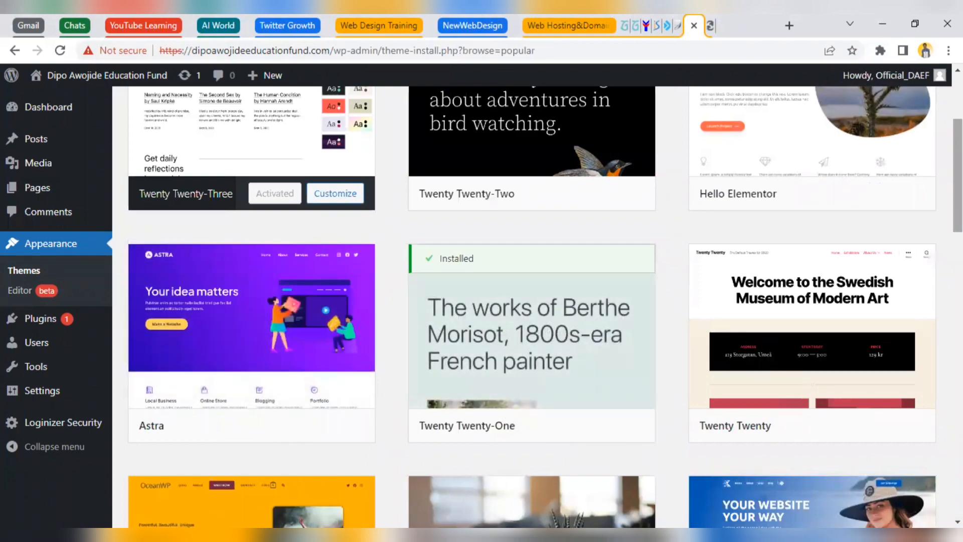
scroll(541, 314, "down", 10)
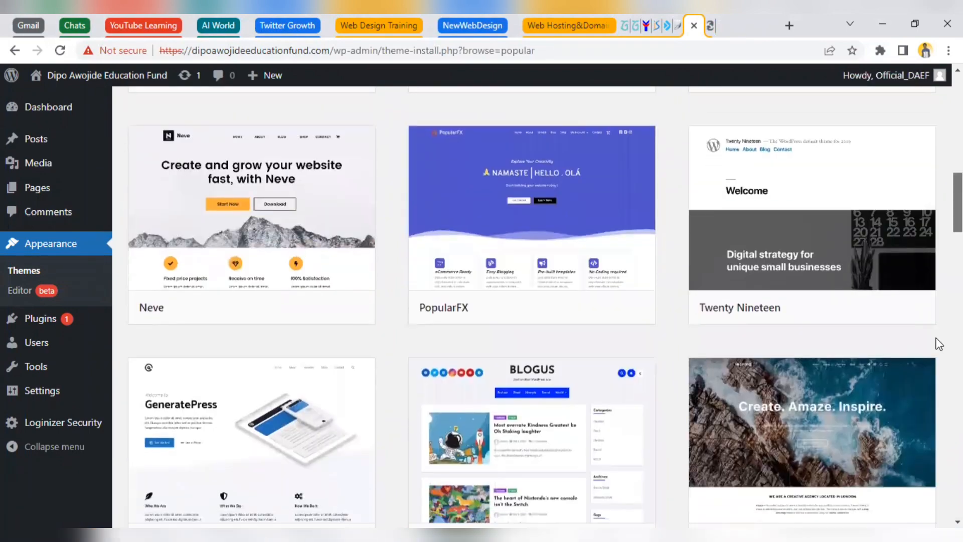
scroll(935, 339, "up", 15)
scroll(933, 249, "down", 15)
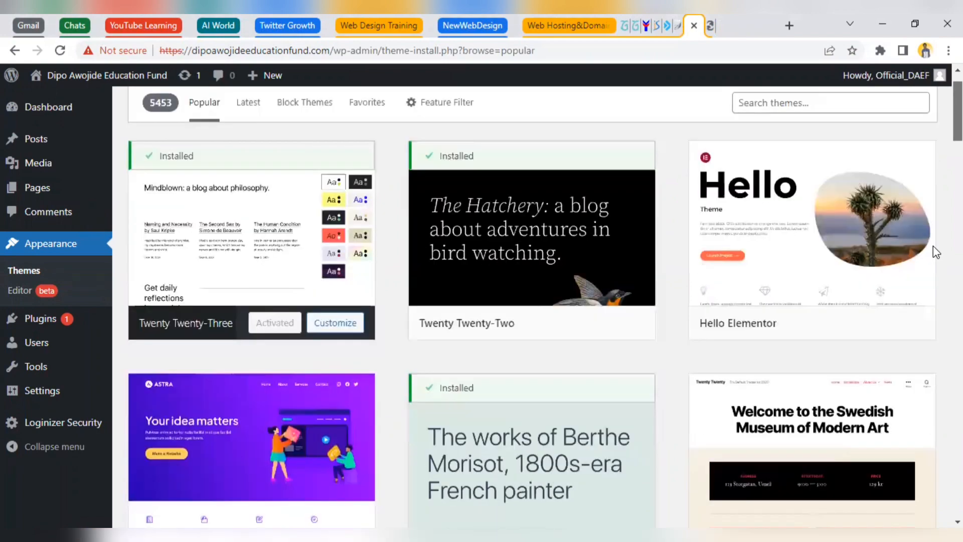
scroll(920, 371, "down", 6)
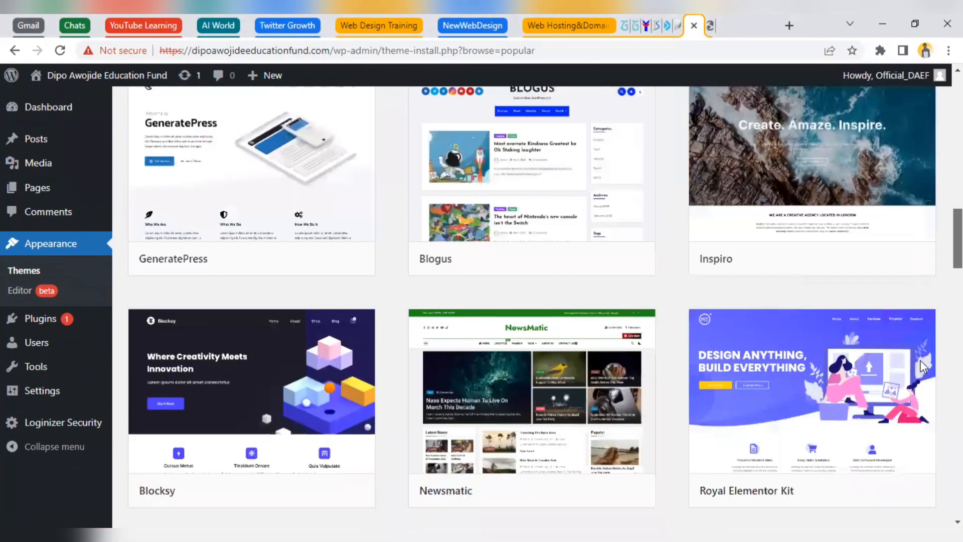
scroll(920, 363, "up", 11)
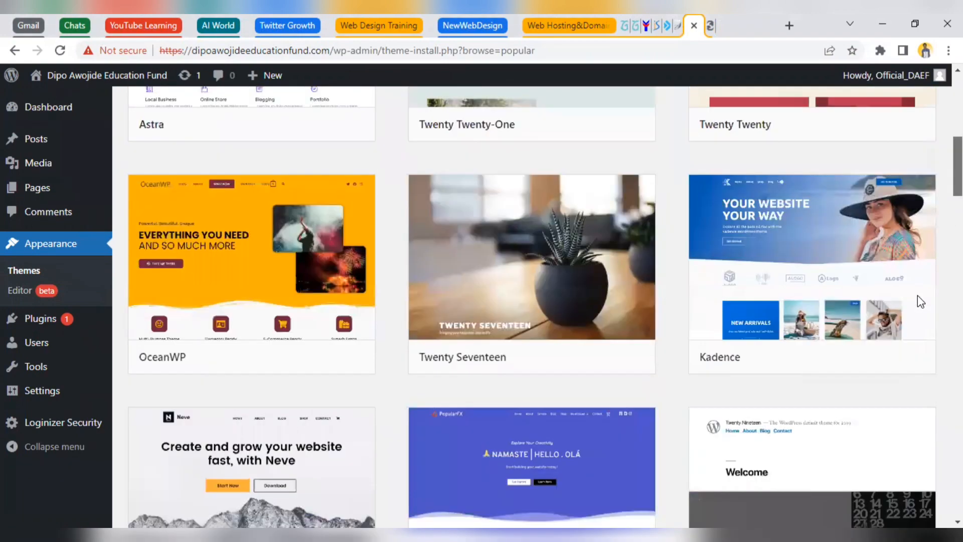
scroll(917, 295, "up", 1)
mouse_move(333, 409)
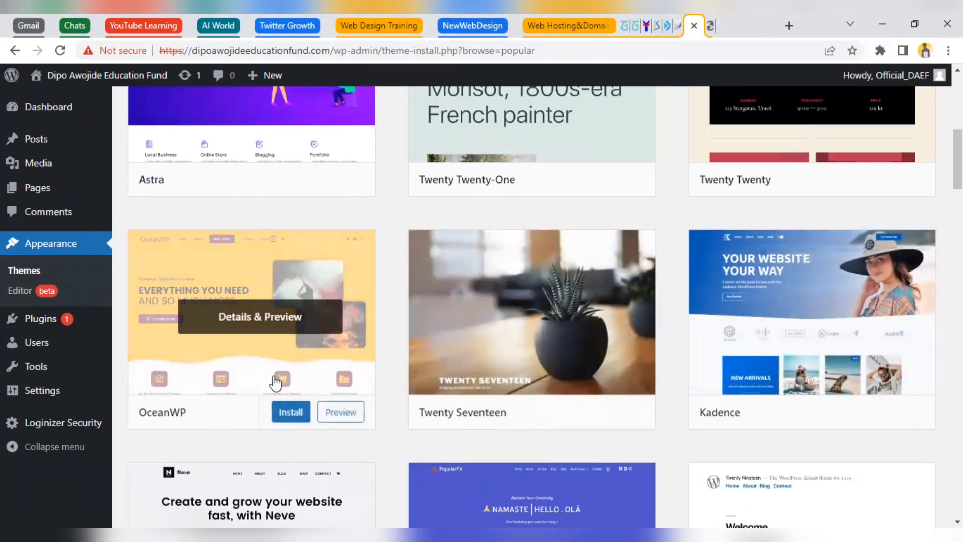
mouse_move(712, 297)
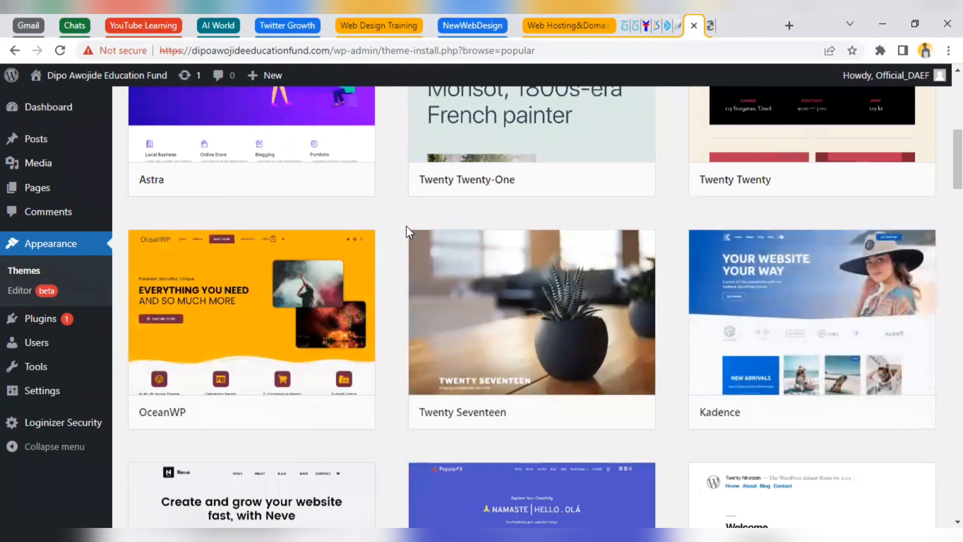
mouse_move(255, 261)
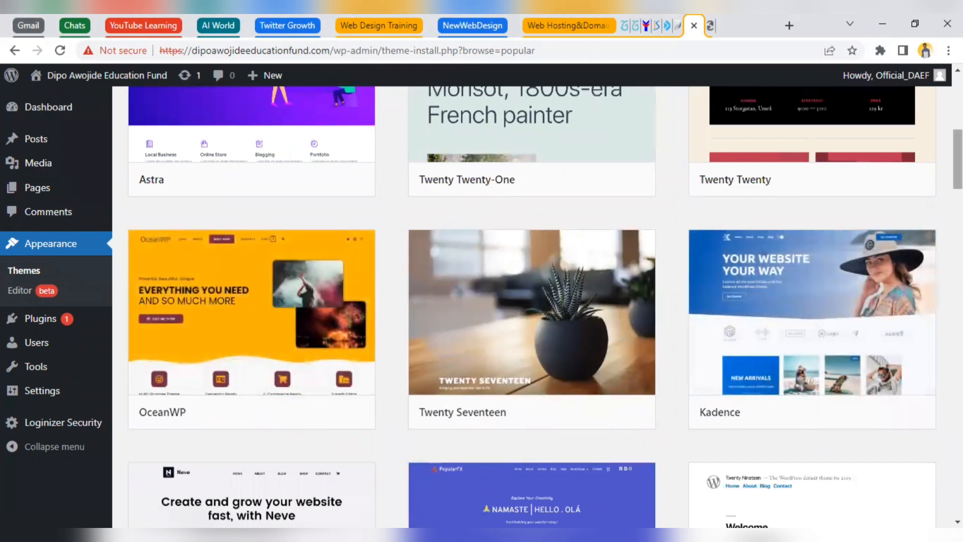
scroll(532, 306, "up", 3)
scroll(532, 306, "up", 1)
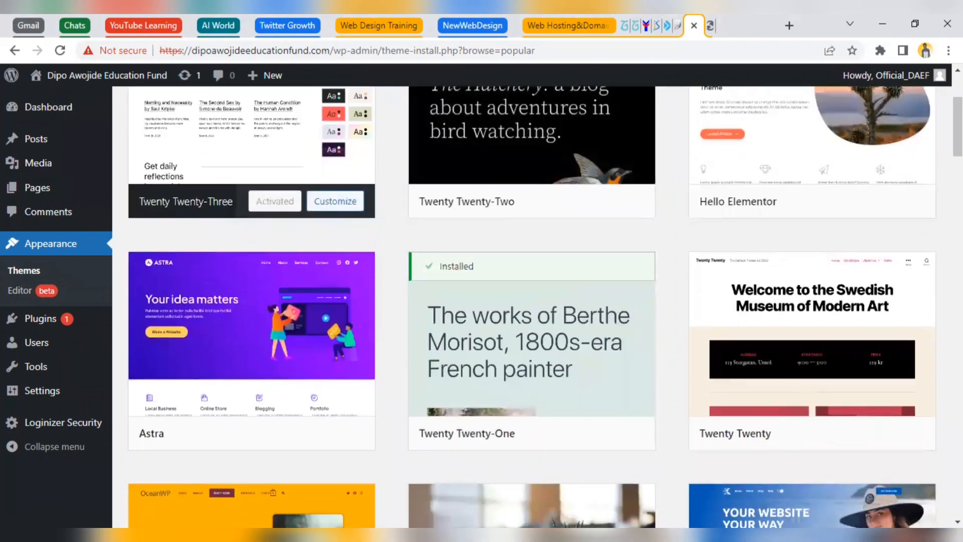
scroll(899, 237, "up", 2)
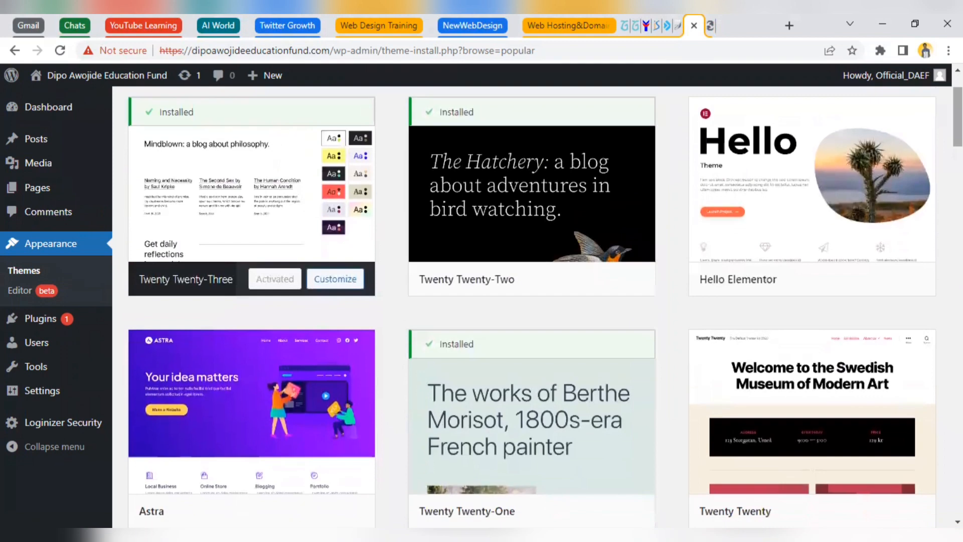
mouse_move(259, 396)
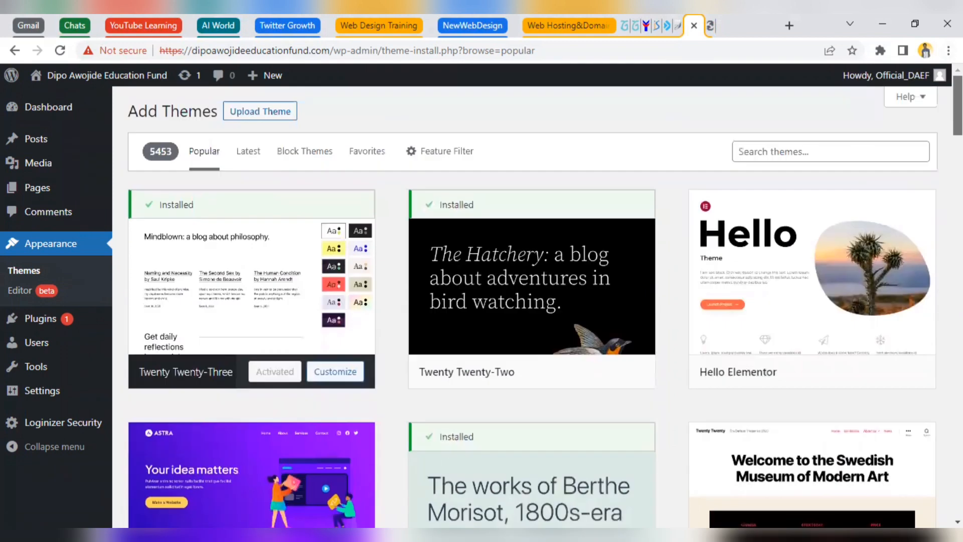
- Start a theme upload and choose the astra-theme-v4.0.2 zip file from Downloads
scroll(532, 301, "up", 2)
left_click(261, 114)
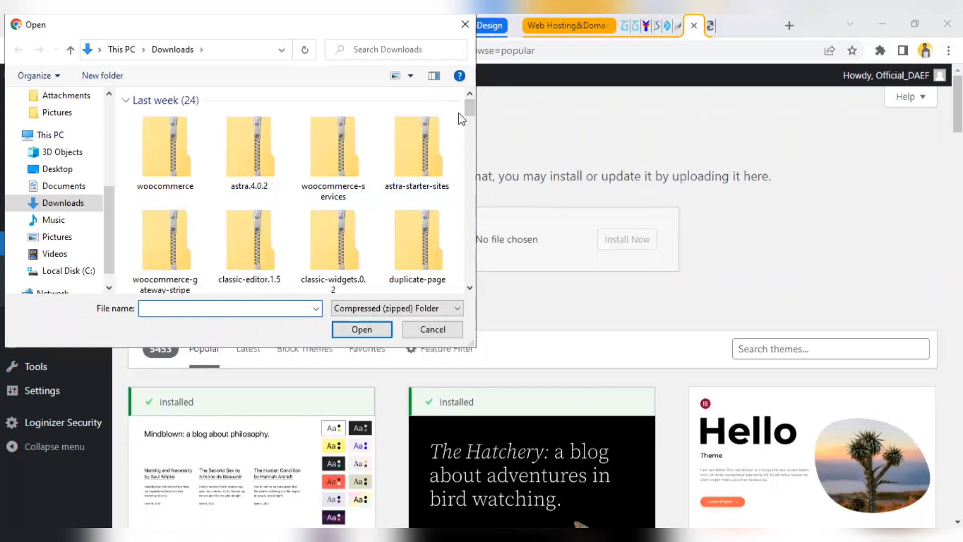
left_click_drag(470, 115, 470, 133)
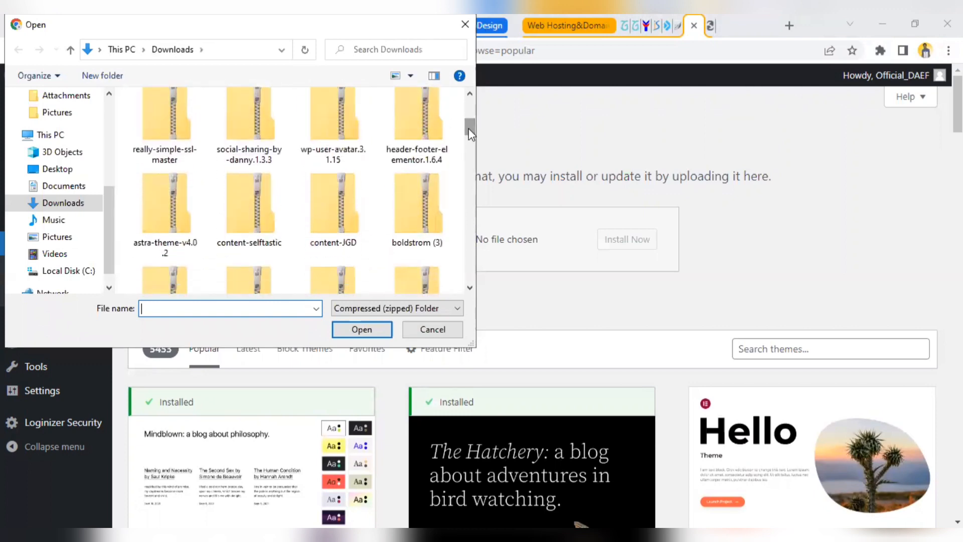
left_click(176, 218)
left_click(360, 329)
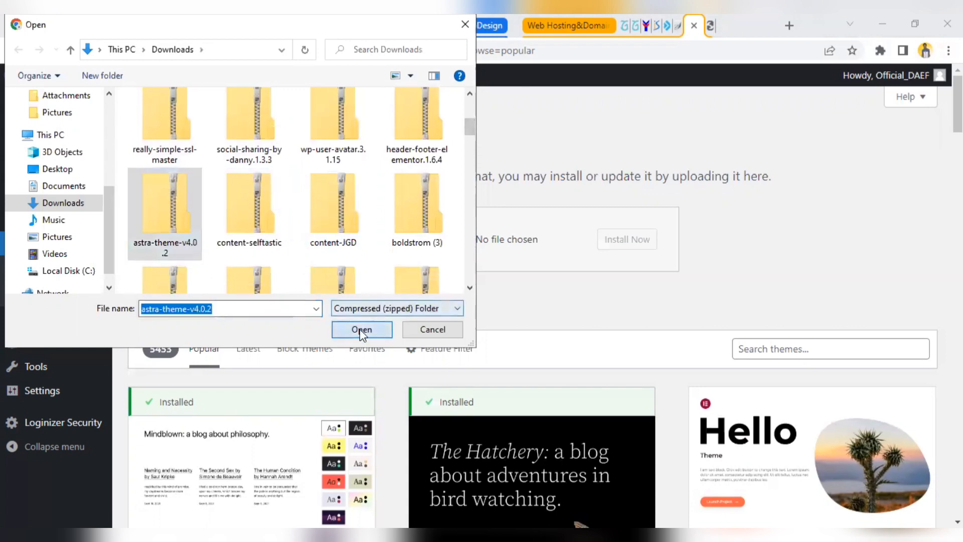
- Install the Astra theme from the chosen astra-theme-v4.0.2 zip file
left_click(632, 239)
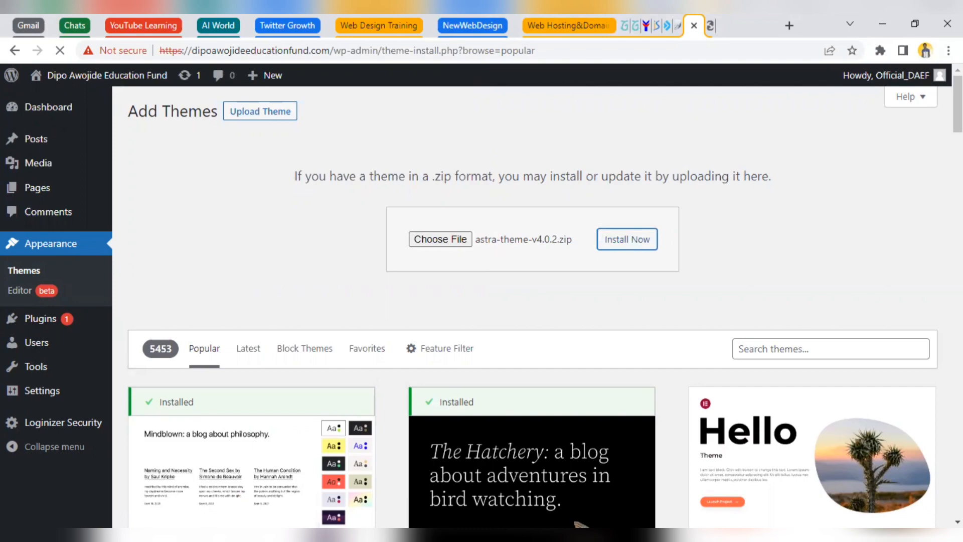
scroll(634, 246, "down", 1)
scroll(925, 206, "down", 20)
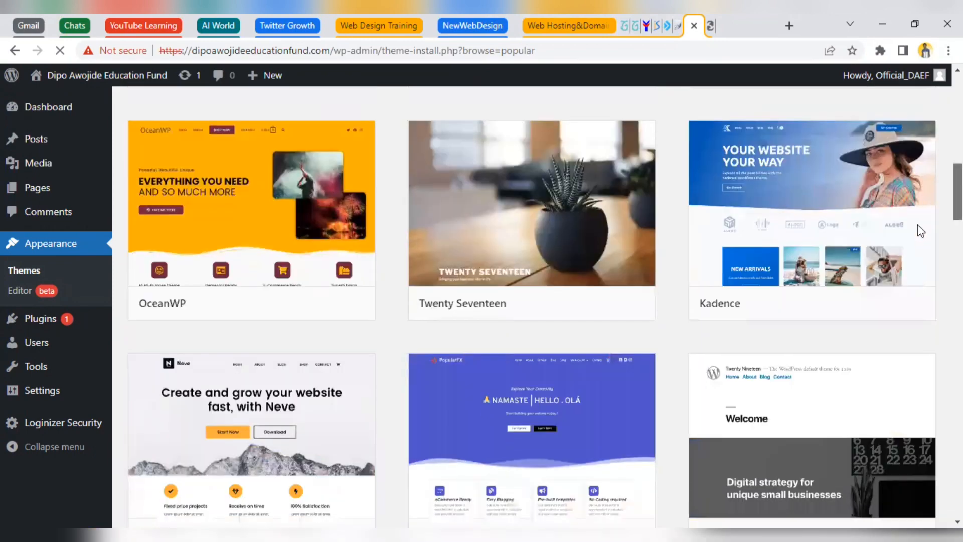
scroll(880, 159, "up", 20)
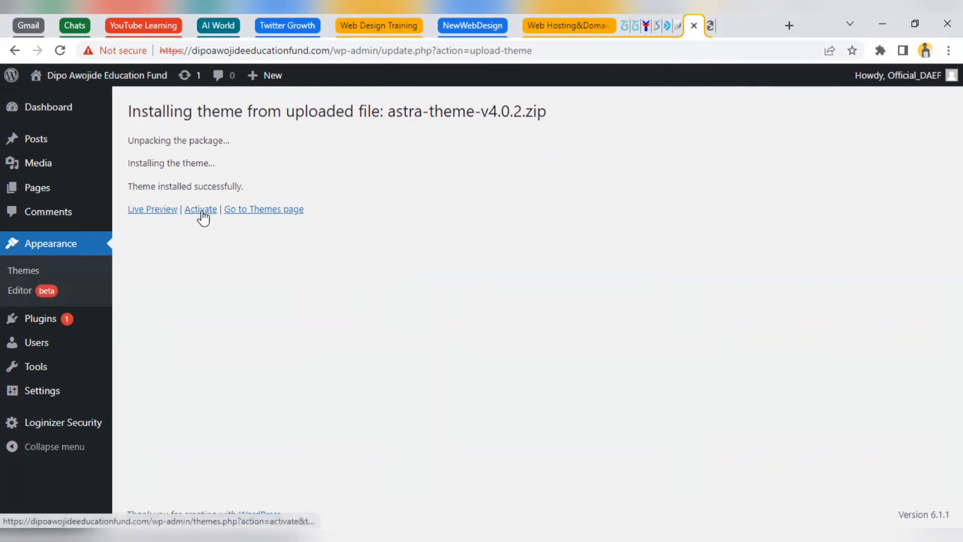
- Open Astra's live preview in a new tab, look through the whole page and compare it with the current homepage
right_click(161, 211)
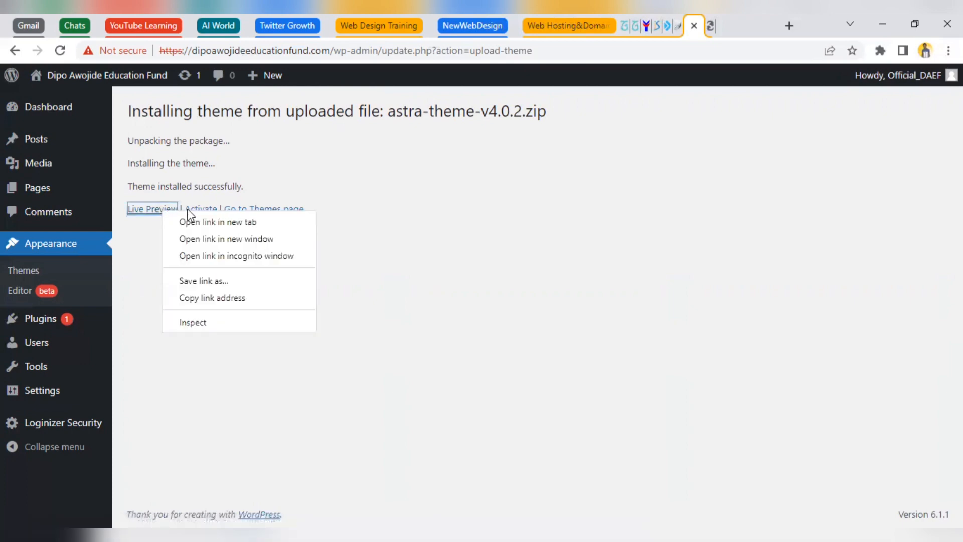
left_click(193, 223)
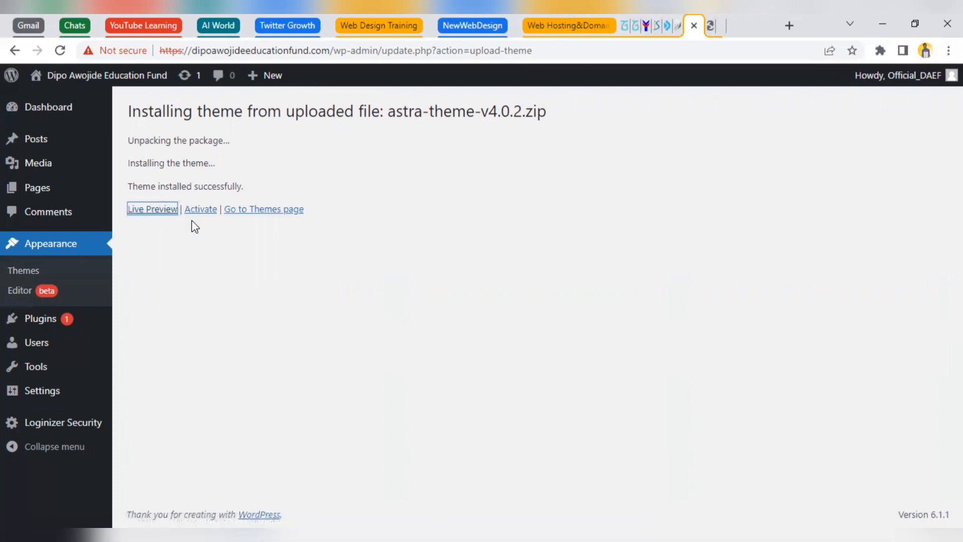
left_click(718, 26)
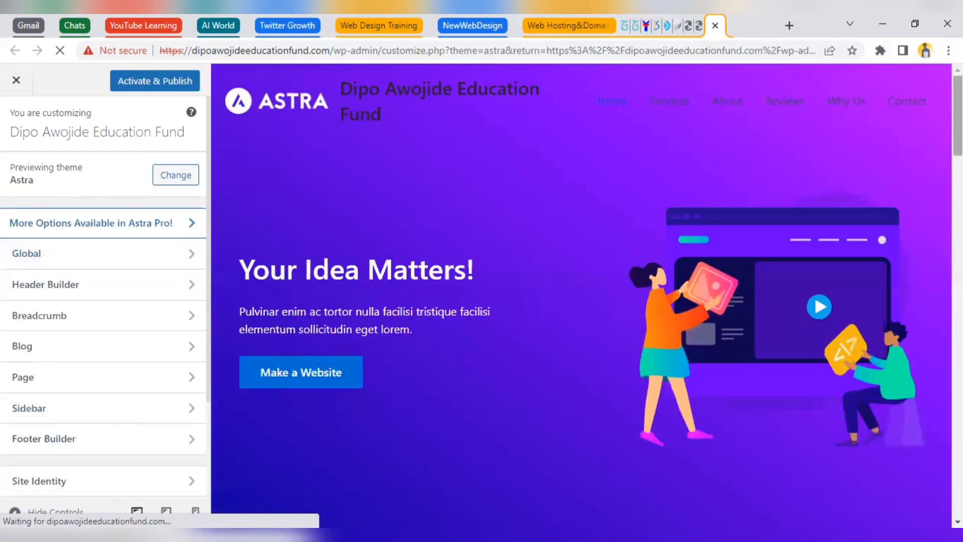
scroll(933, 290, "down", 10)
scroll(933, 289, "down", 15)
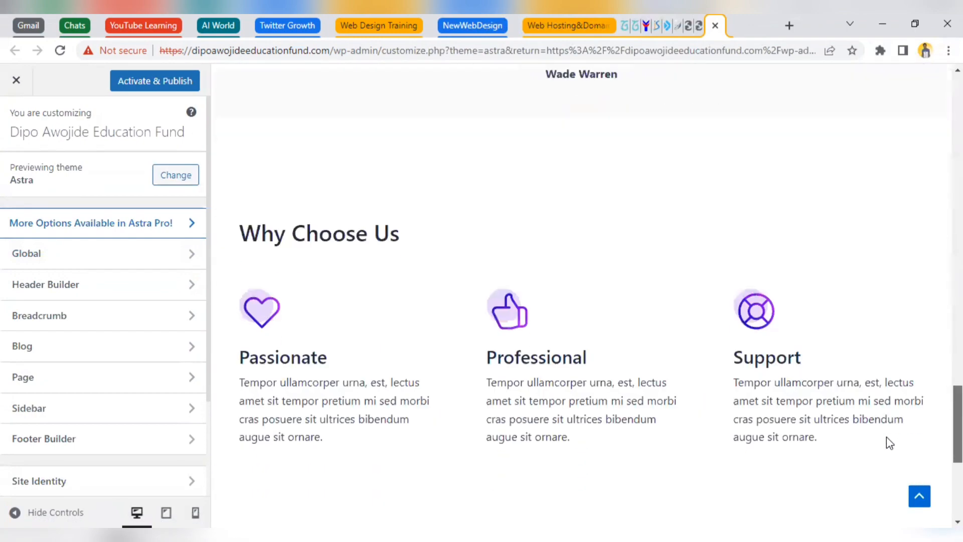
scroll(887, 436, "down", 5)
scroll(872, 479, "up", 20)
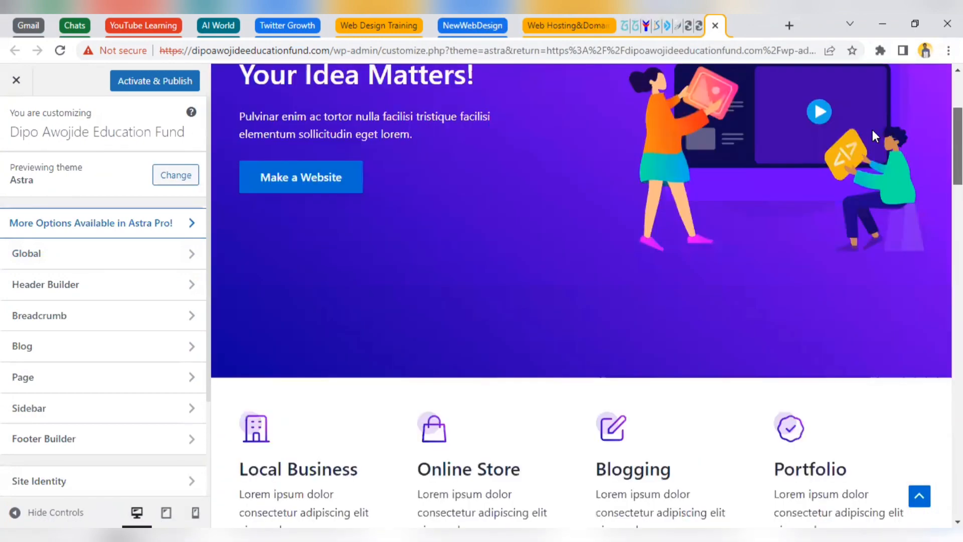
scroll(872, 130, "up", 4)
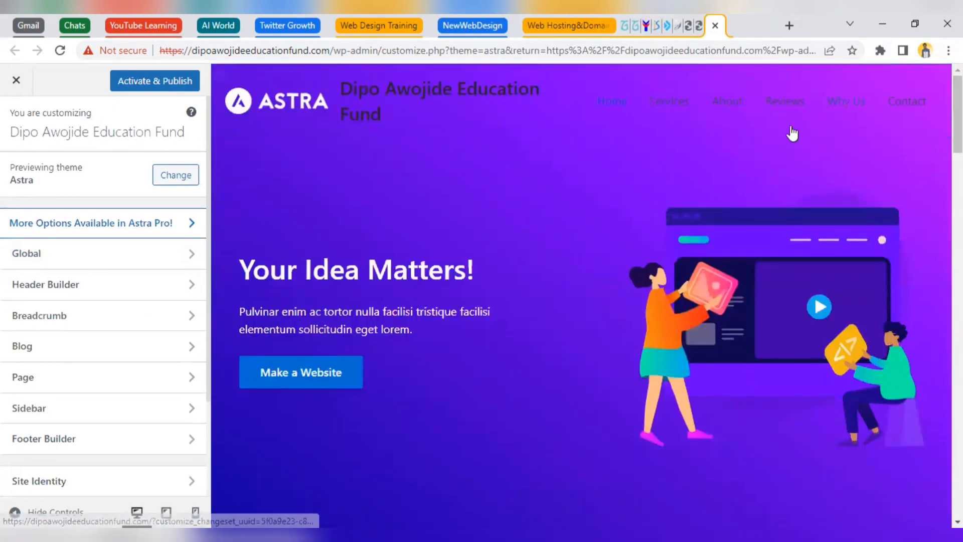
left_click(710, 25)
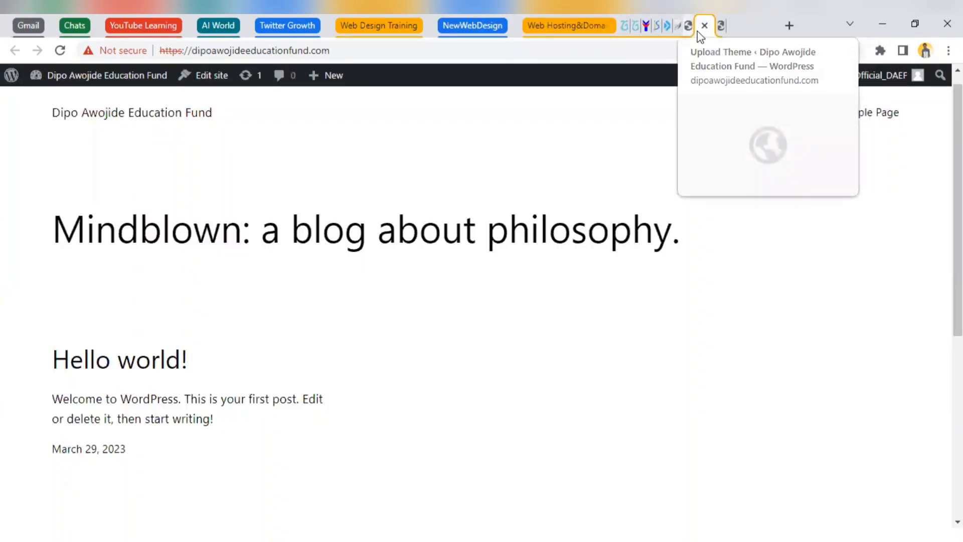
left_click(721, 26)
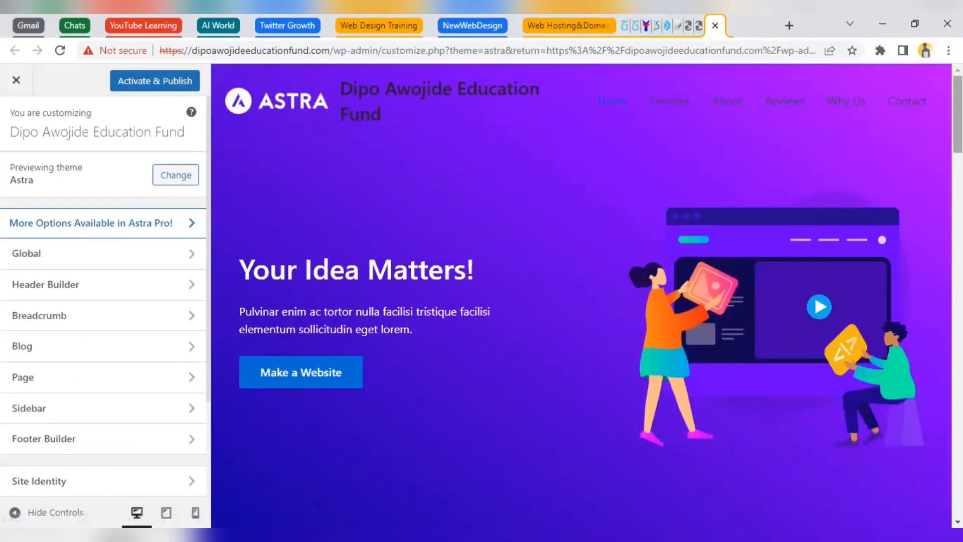
scroll(926, 189, "down", 3)
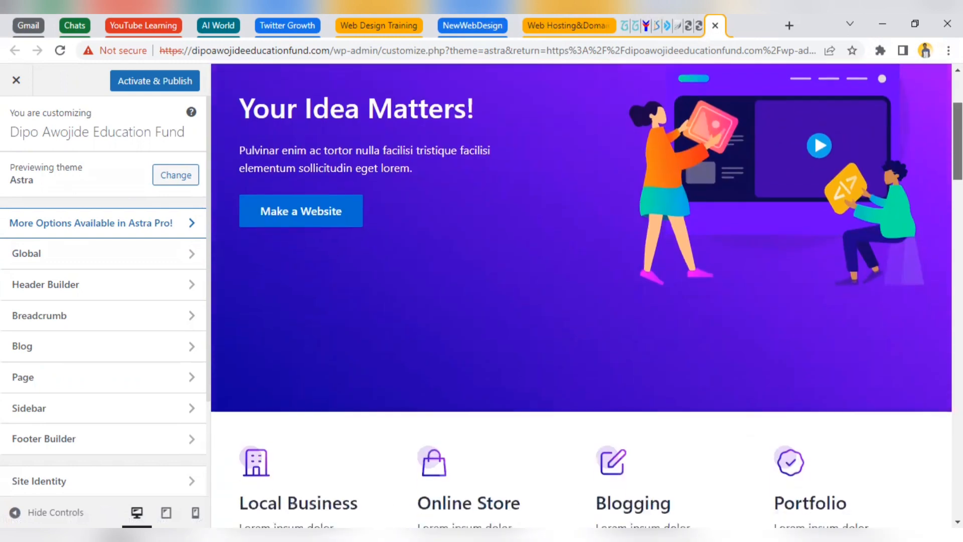
- Switch to DirectAdmin, open its File Manager and look through the main public_html folder and the folder tree
left_click(664, 31)
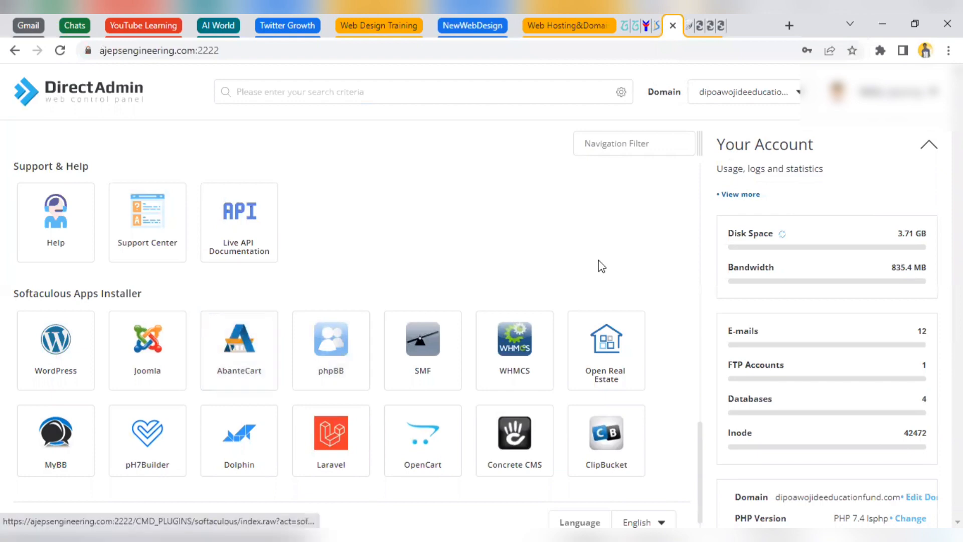
left_click_drag(697, 442, 695, 333)
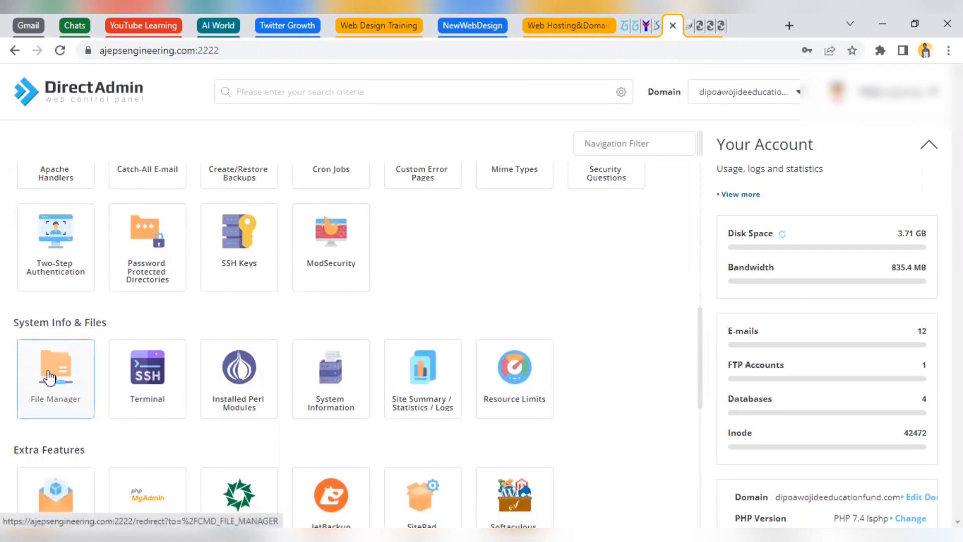
left_click(52, 370)
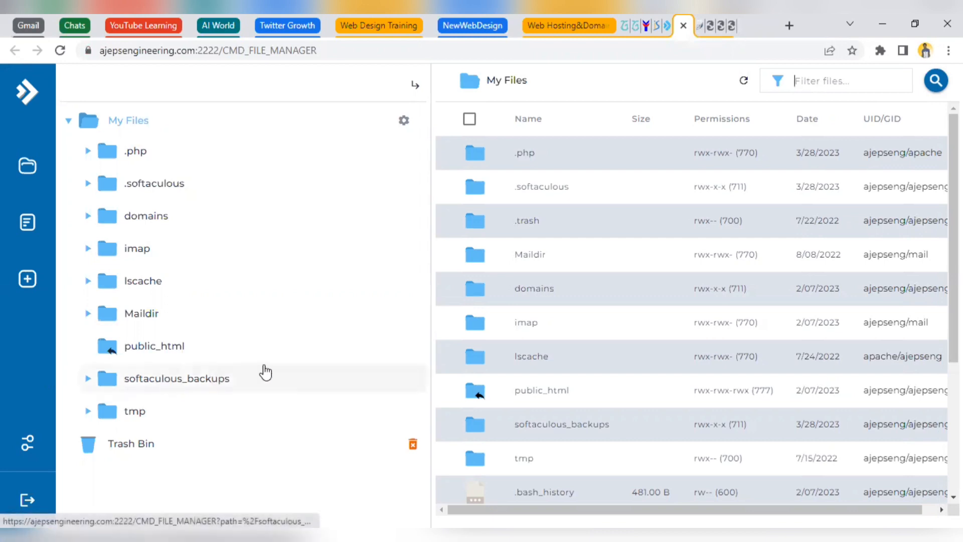
left_click(517, 396)
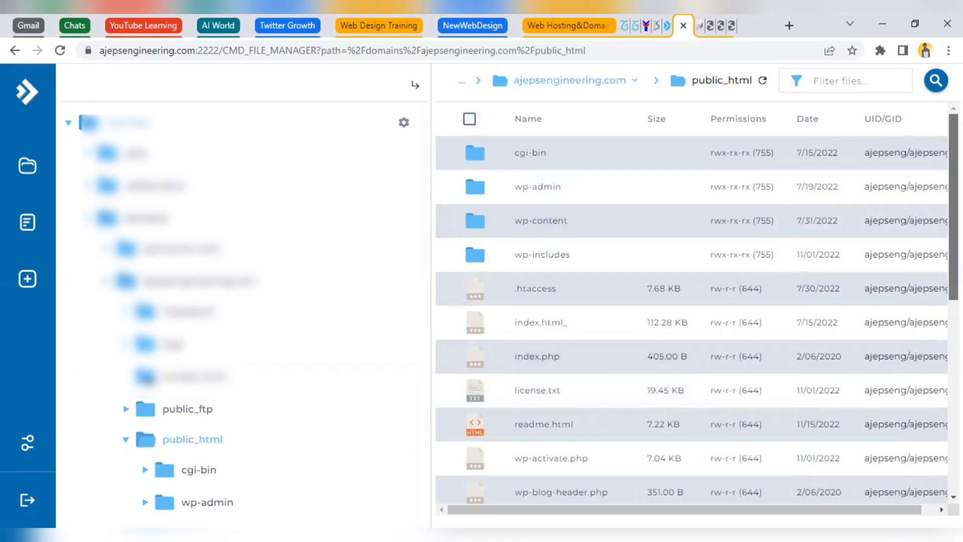
scroll(794, 219, "down", 5)
scroll(940, 452, "down", 3)
scroll(939, 451, "up", 8)
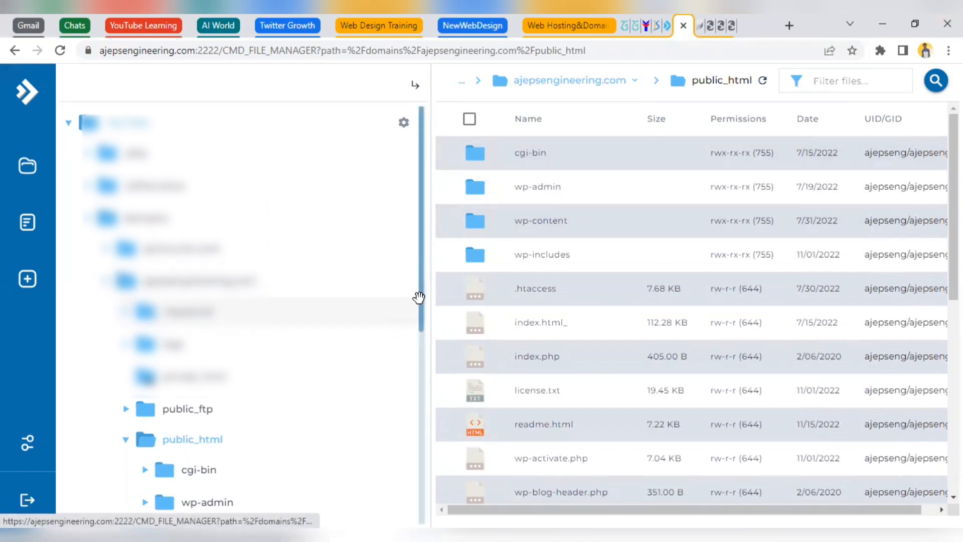
left_click_drag(421, 298, 405, 484)
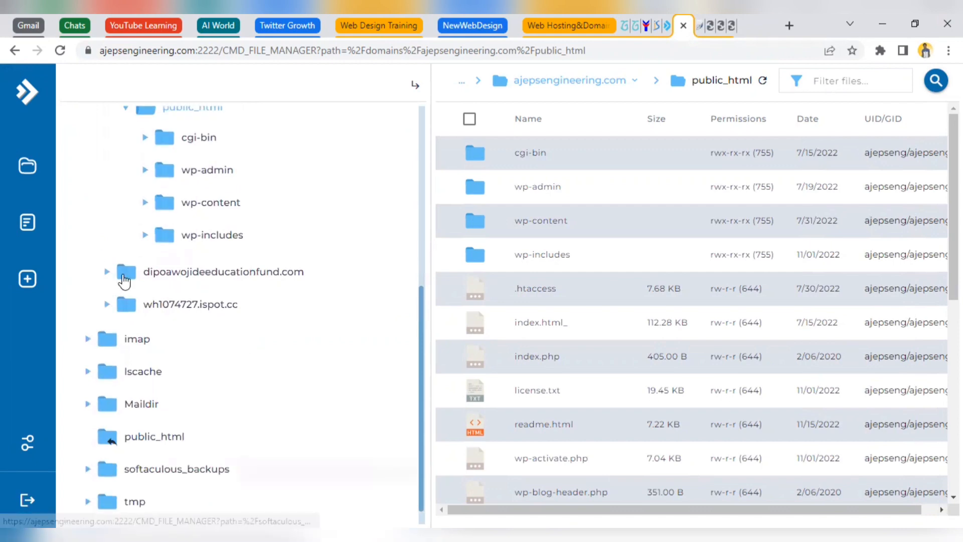
- Open the themes folder inside public_html/wp-content of the education fund domain
left_click(124, 281)
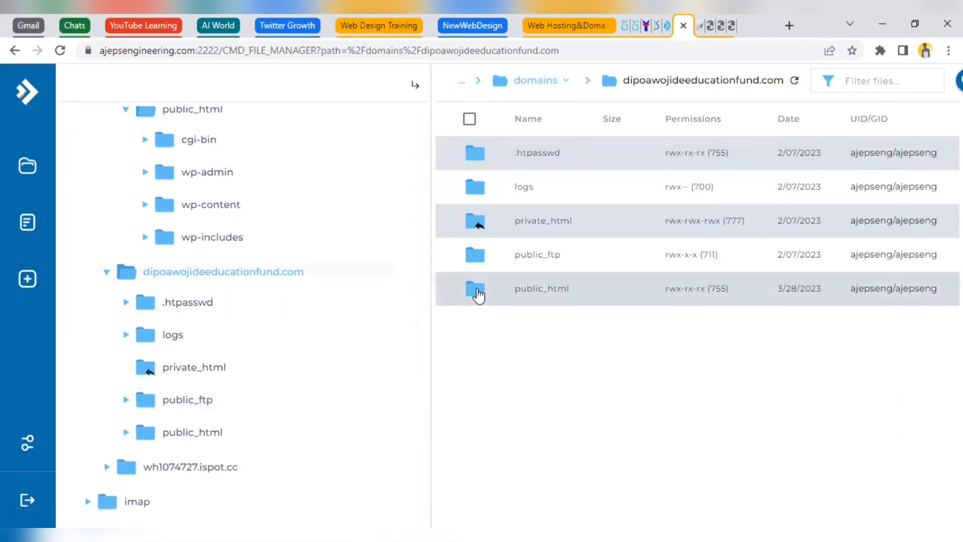
double_click(479, 294)
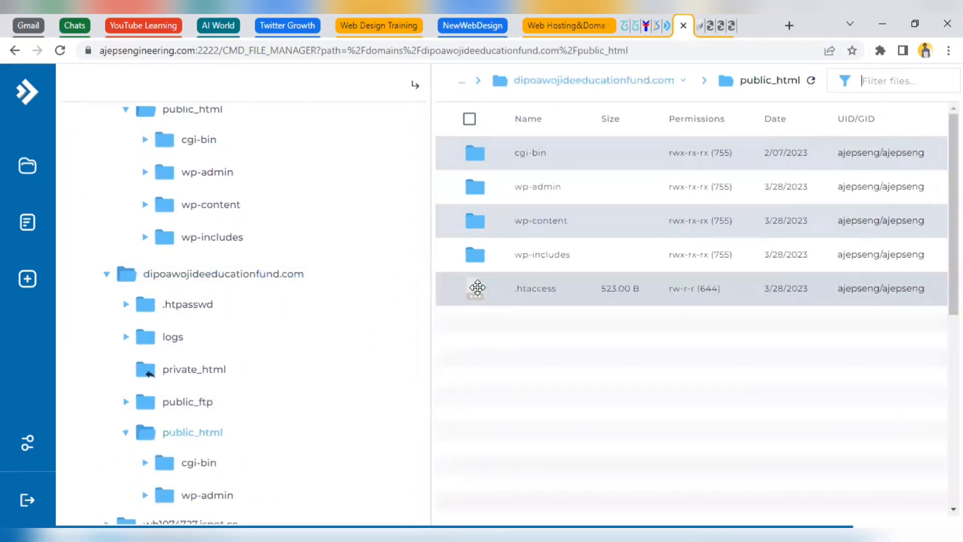
double_click(474, 230)
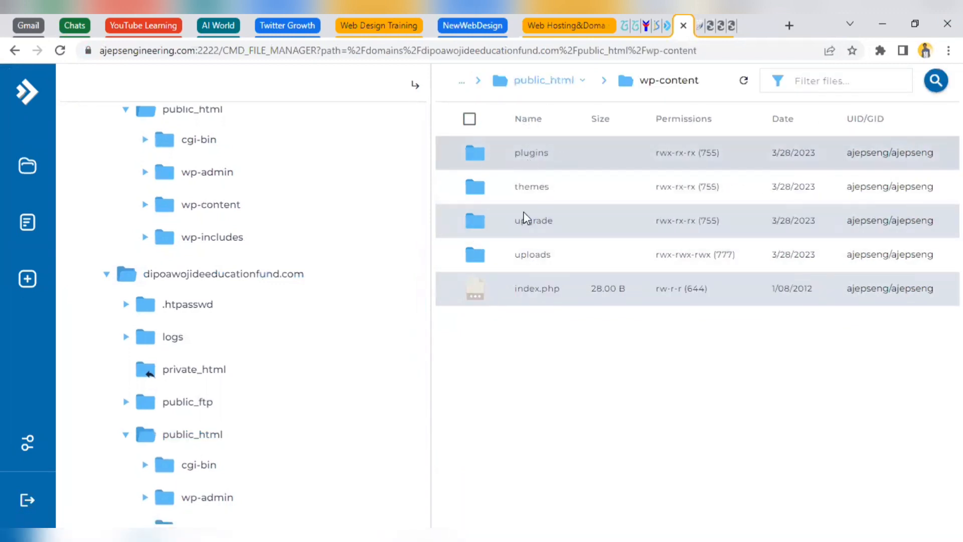
double_click(481, 185)
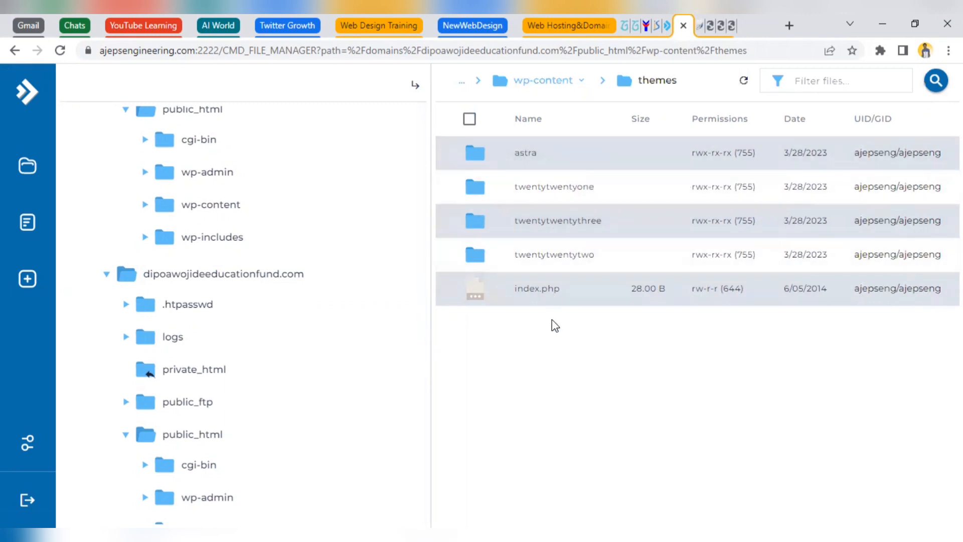
- View the file operations available for the astra folder and for the themes directory itself
right_click(541, 151)
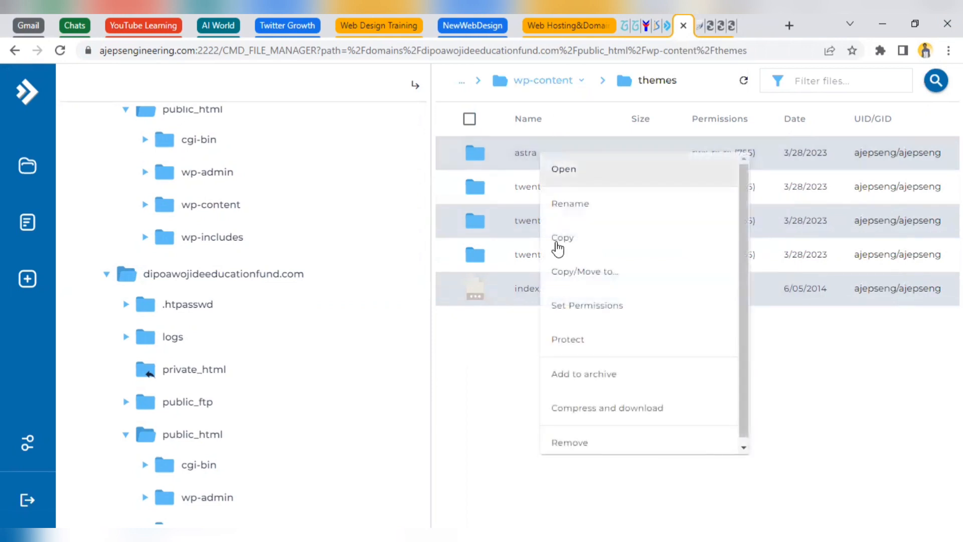
left_click(533, 366)
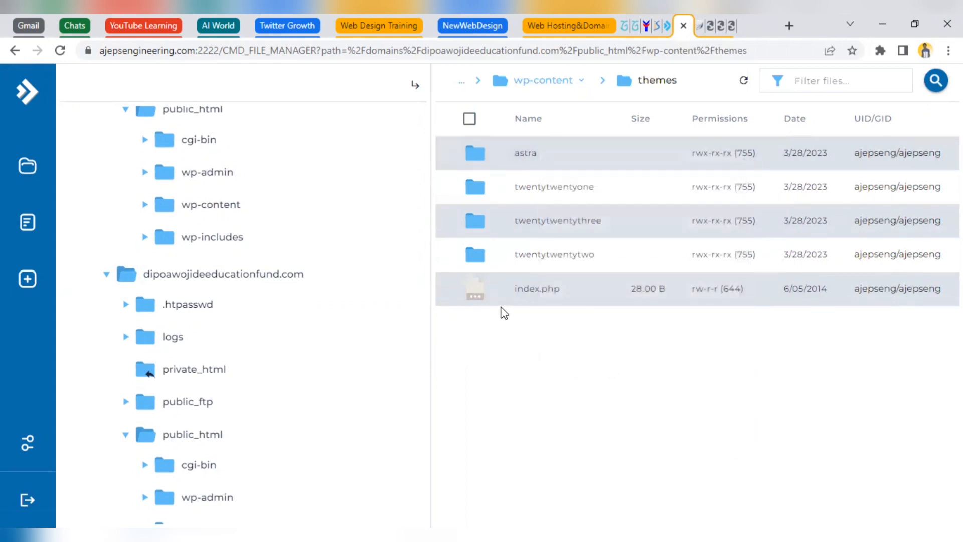
right_click(570, 331)
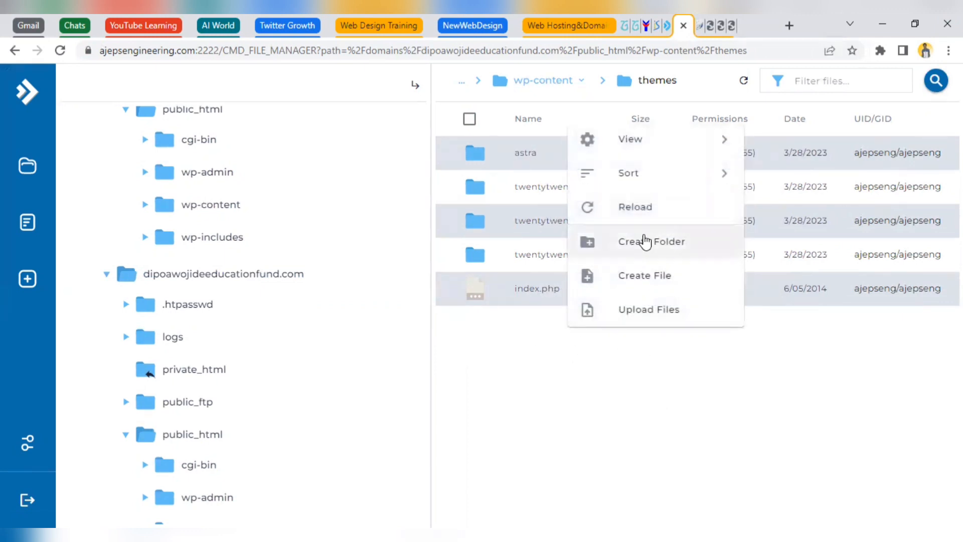
left_click(500, 377)
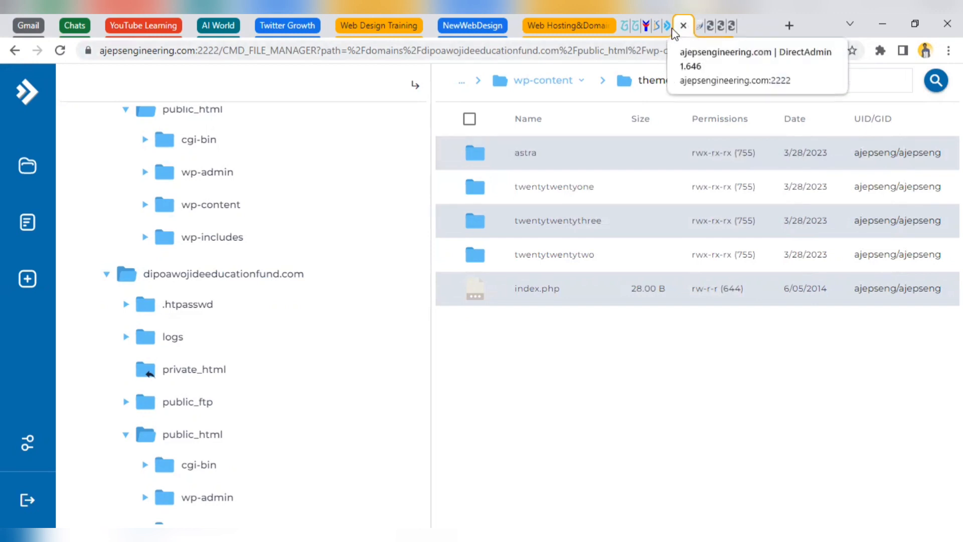
- Return to the theme installation page, activate Astra and reload the site's homepage
left_click(711, 26)
left_click(210, 220)
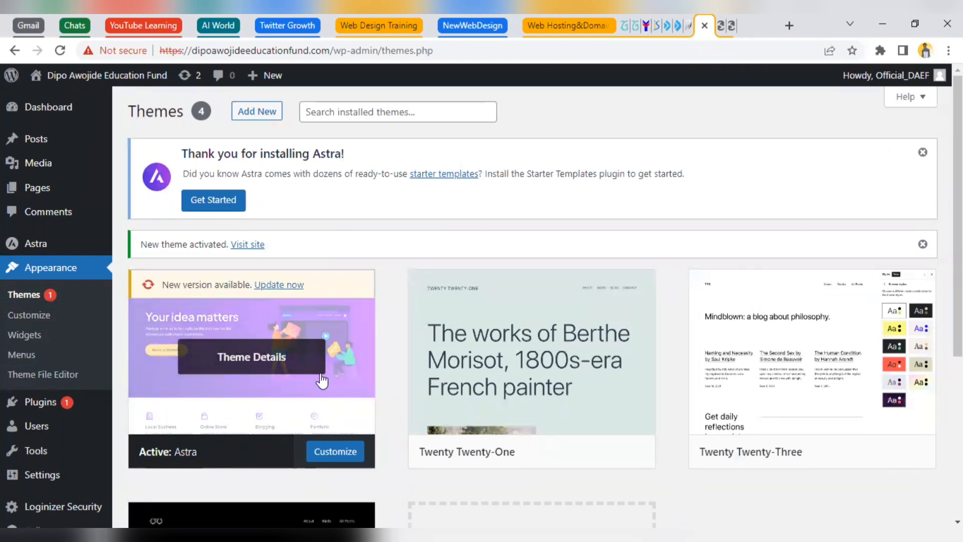
left_click(722, 26)
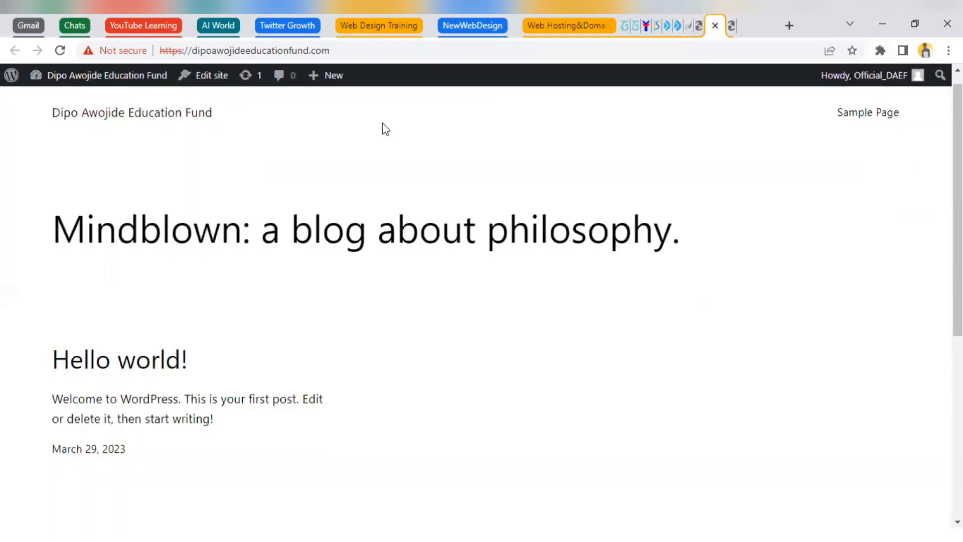
right_click(382, 123)
left_click(420, 168)
- Close the Astra live preview tab and refresh the homepage once more
left_click(732, 26)
left_click(732, 25)
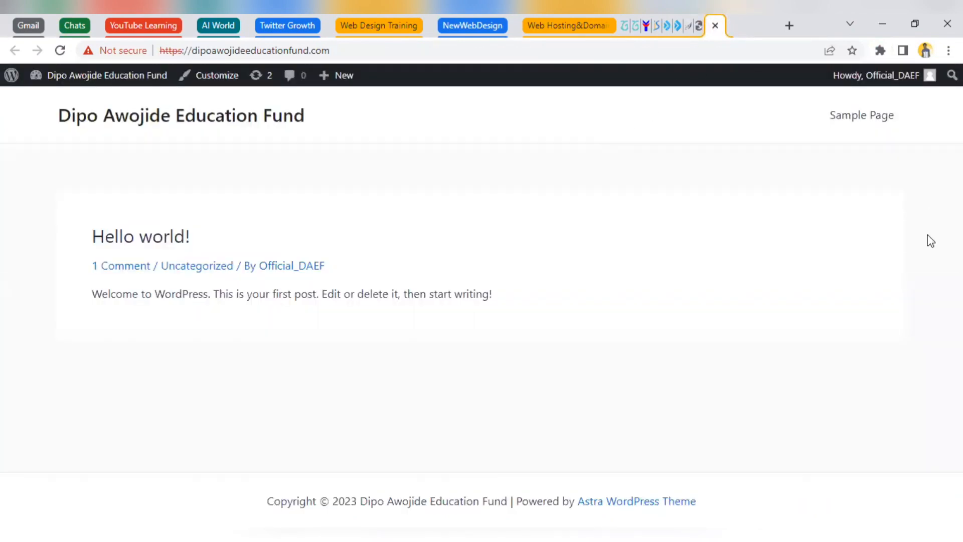
right_click(757, 17)
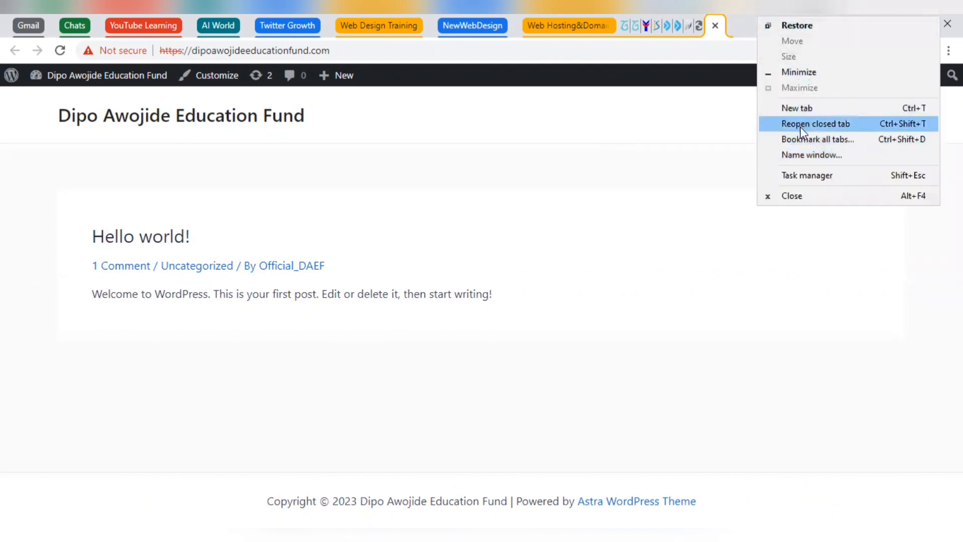
left_click(627, 159)
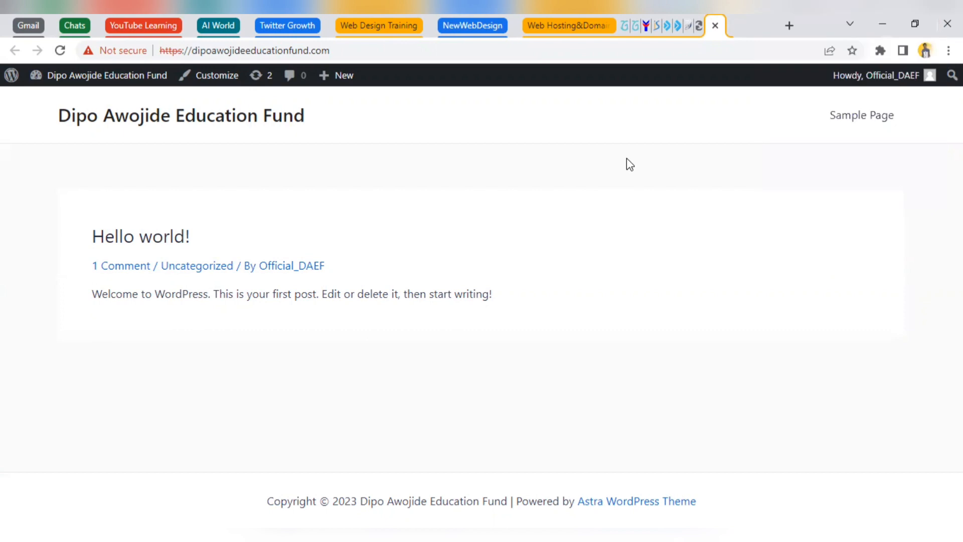
right_click(627, 159)
left_click(656, 203)
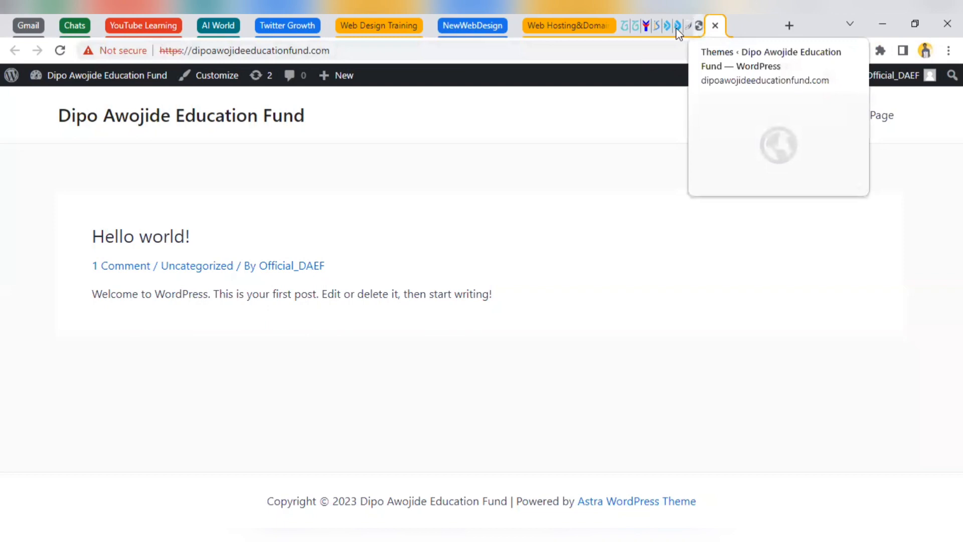
- Return to the WordPress admin, open the installed plugins list and update Akismet Anti-Spam to version 5.1
left_click(699, 25)
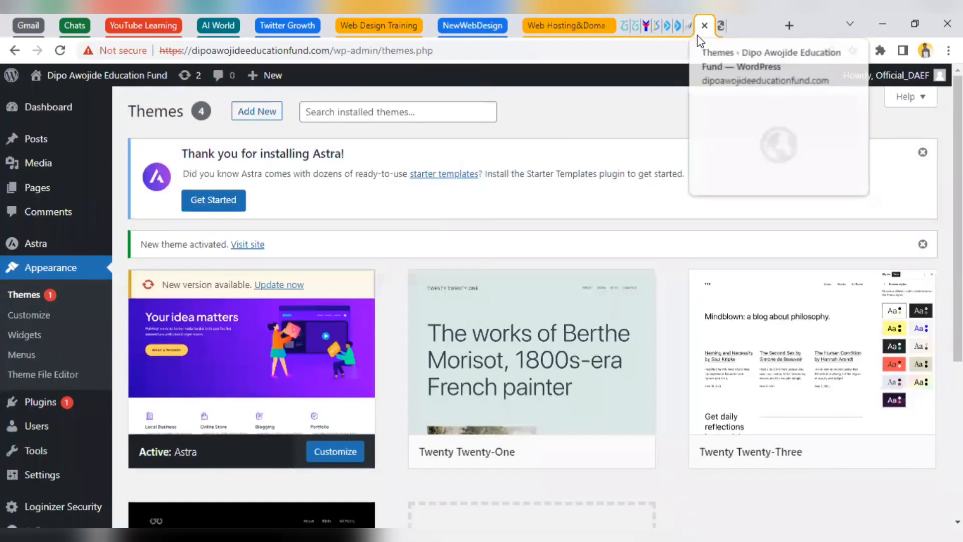
mouse_move(34, 245)
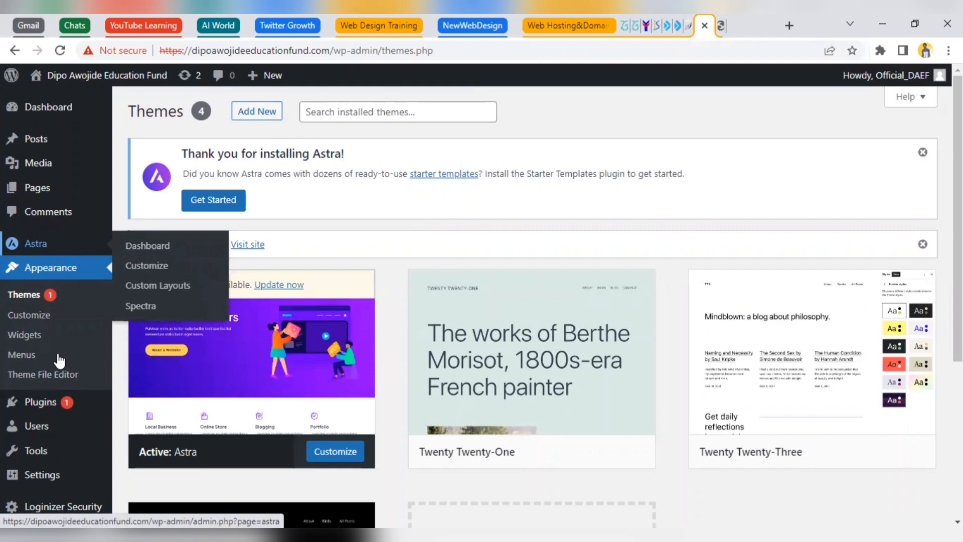
mouse_move(80, 405)
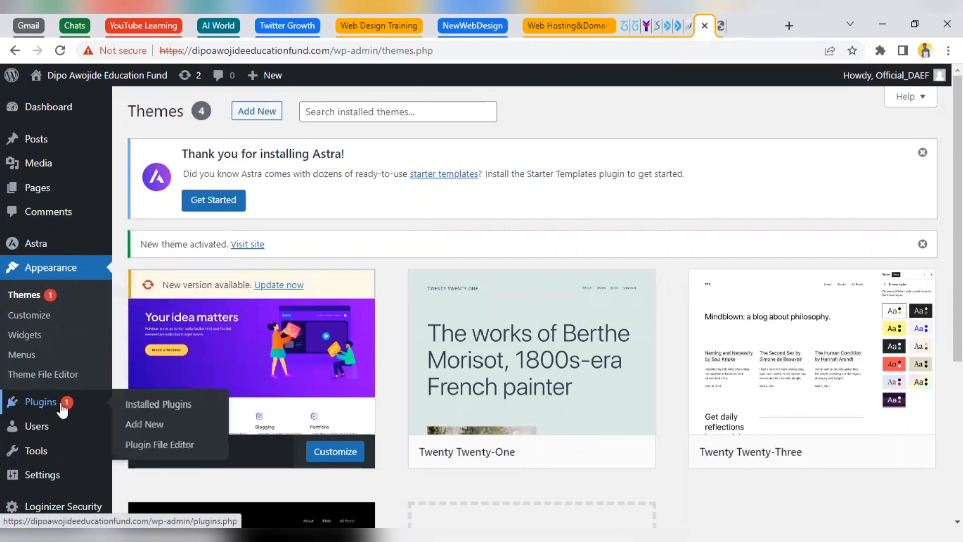
left_click(134, 409)
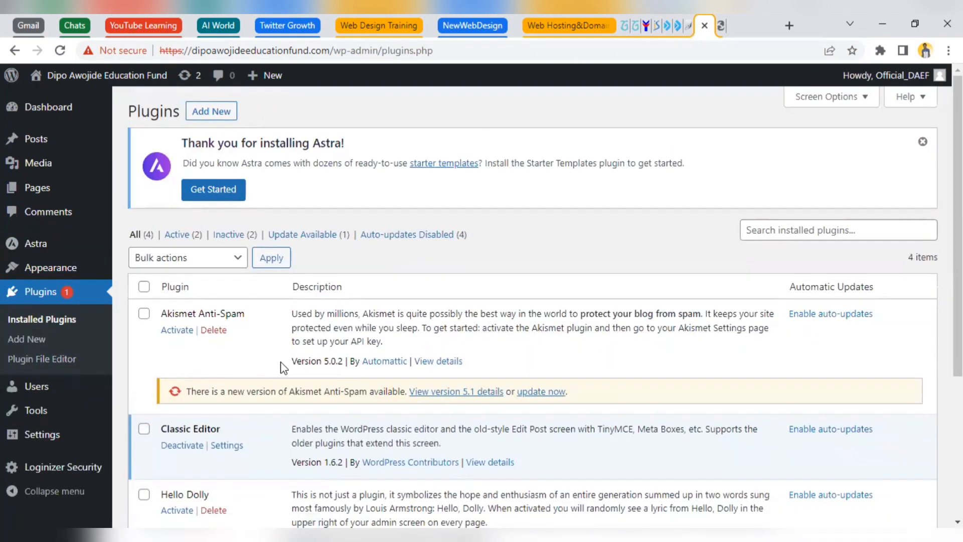
scroll(642, 311, "down", 4)
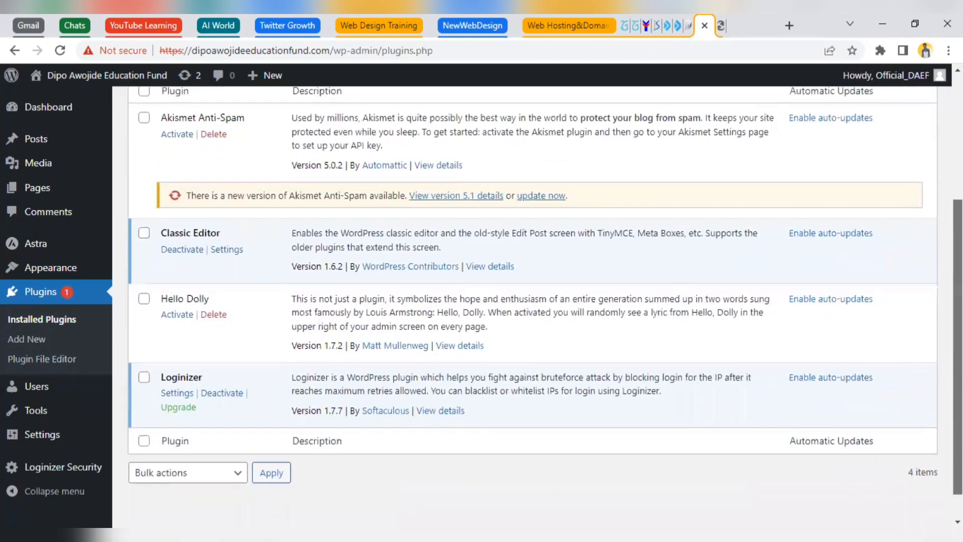
scroll(459, 249, "up", 1)
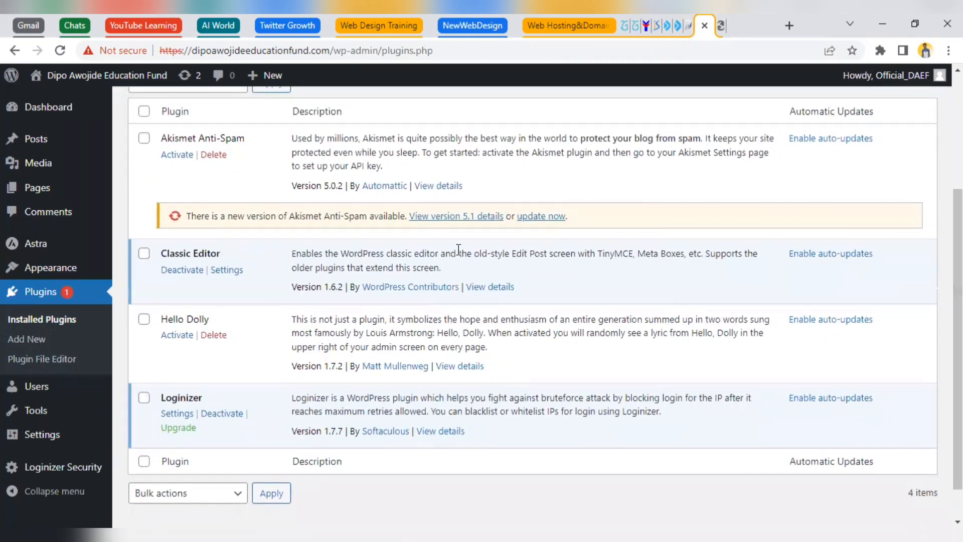
left_click(538, 217)
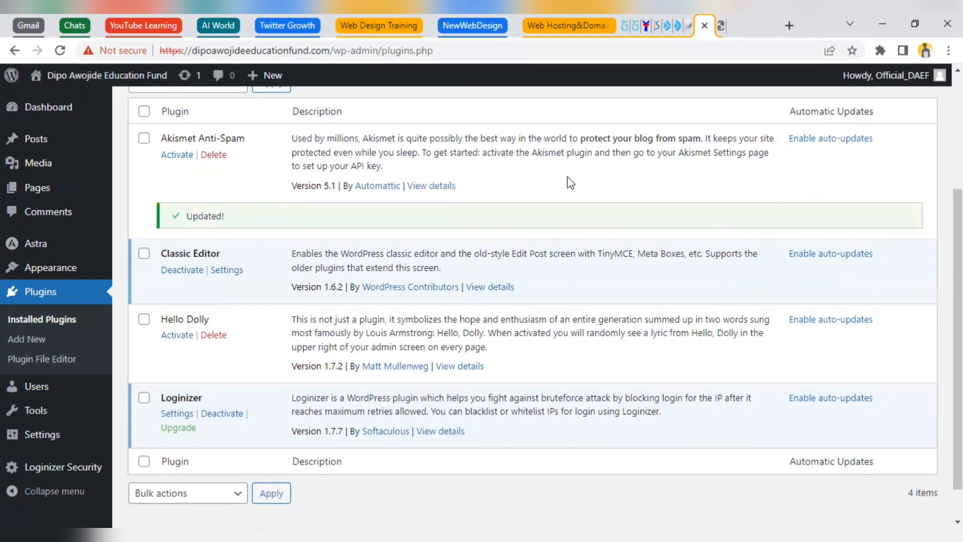
- Delete the Hello Dolly plugin from the installed plugins and confirm the deletion
scroll(567, 177, "up", 1)
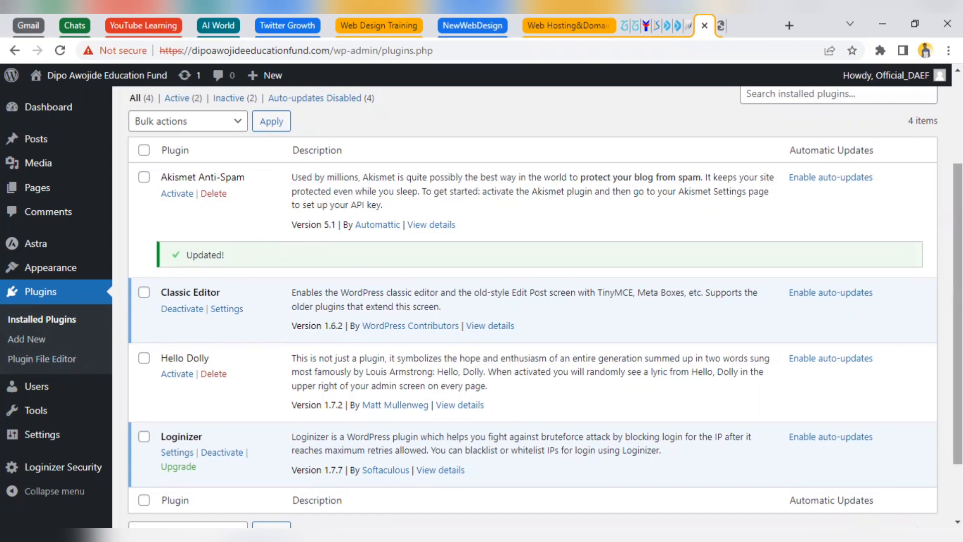
scroll(704, 260, "down", 1)
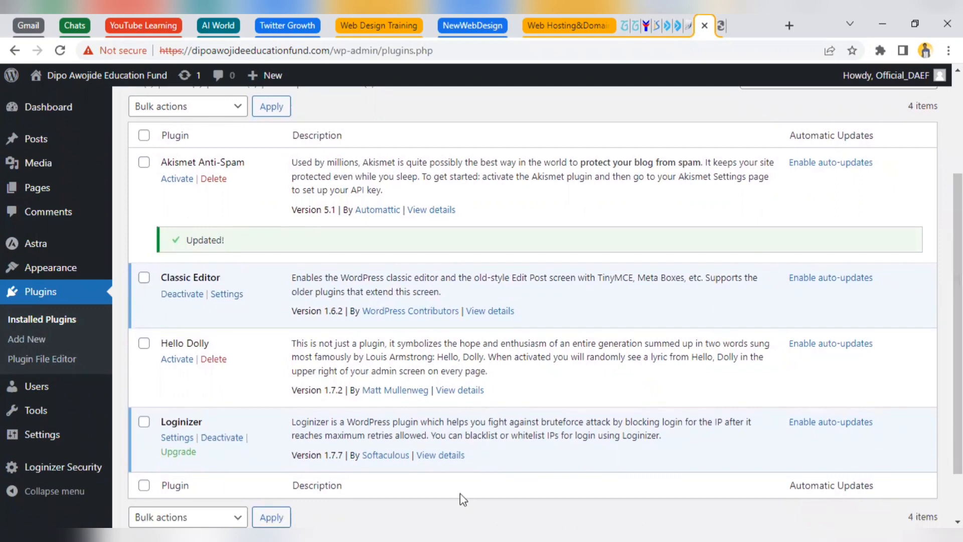
left_click(222, 359)
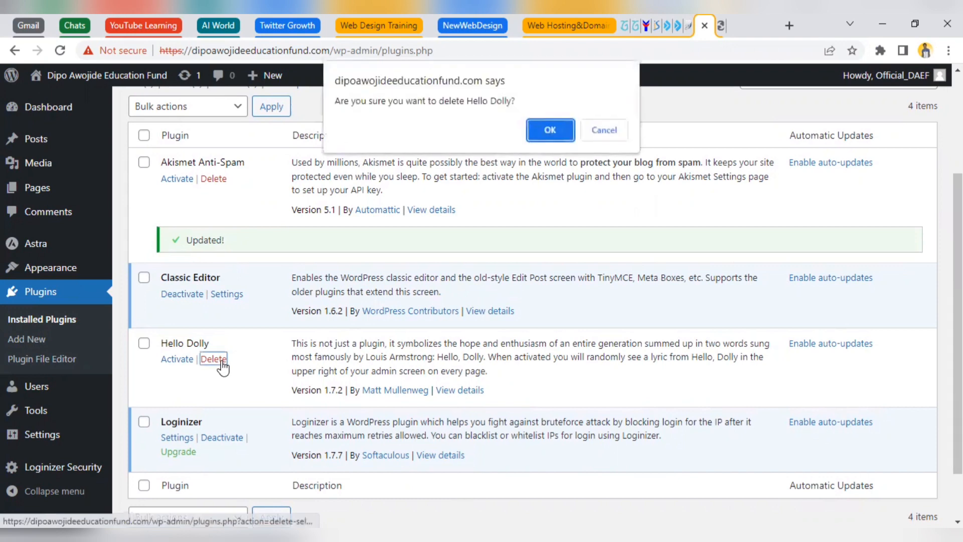
left_click(550, 135)
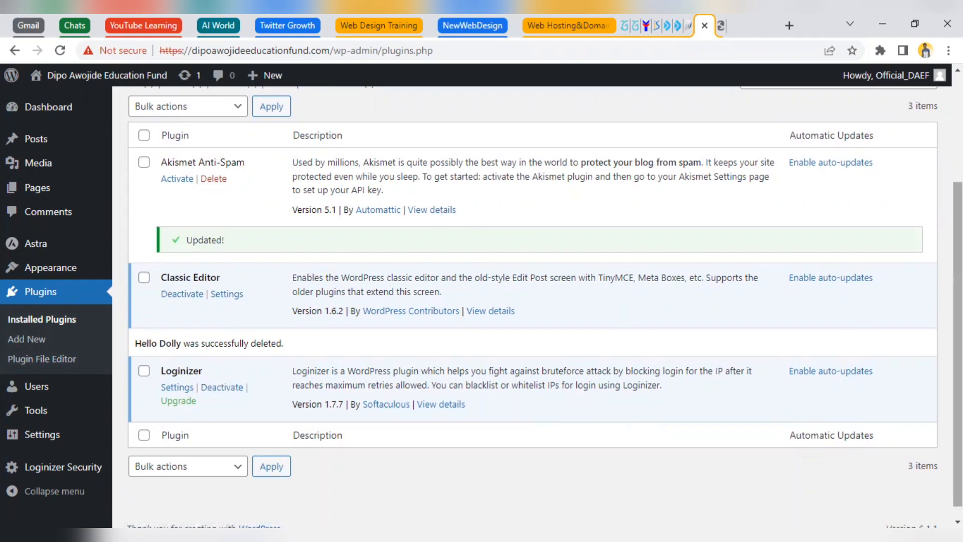
- Review the remaining installed plugins and install Starter Templates from the Astra thank-you notice
scroll(939, 294, "up", 2)
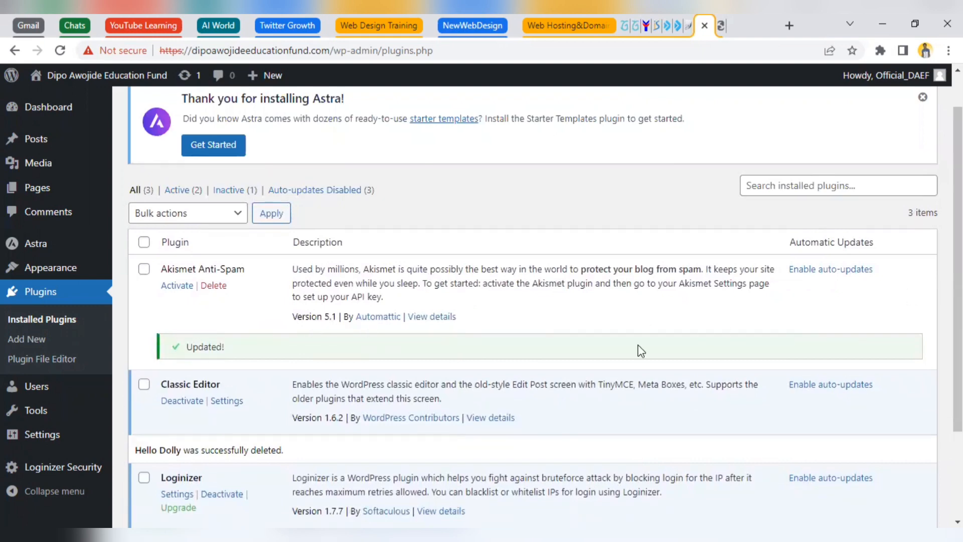
scroll(532, 301, "down", 3)
scroll(532, 300, "up", 4)
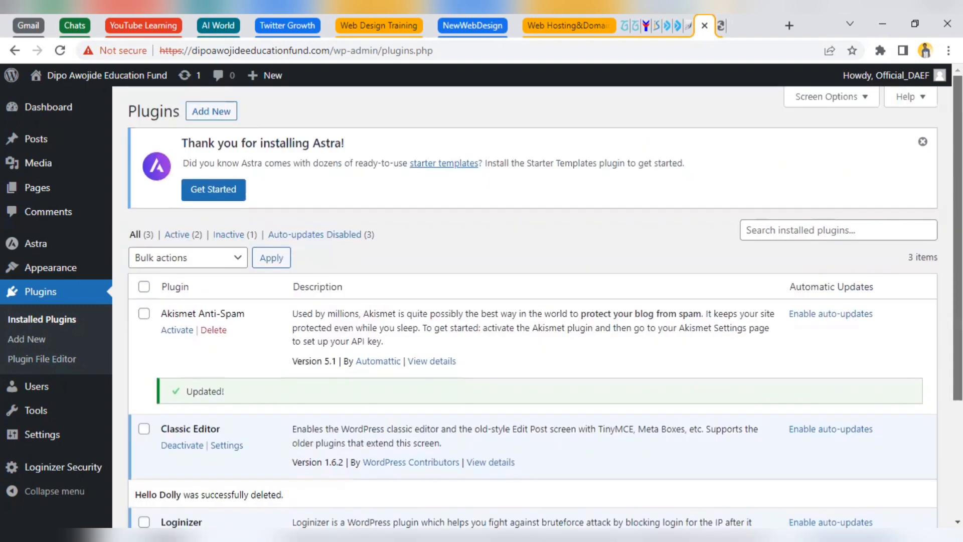
scroll(933, 241, "down", 3)
scroll(925, 148, "up", 3)
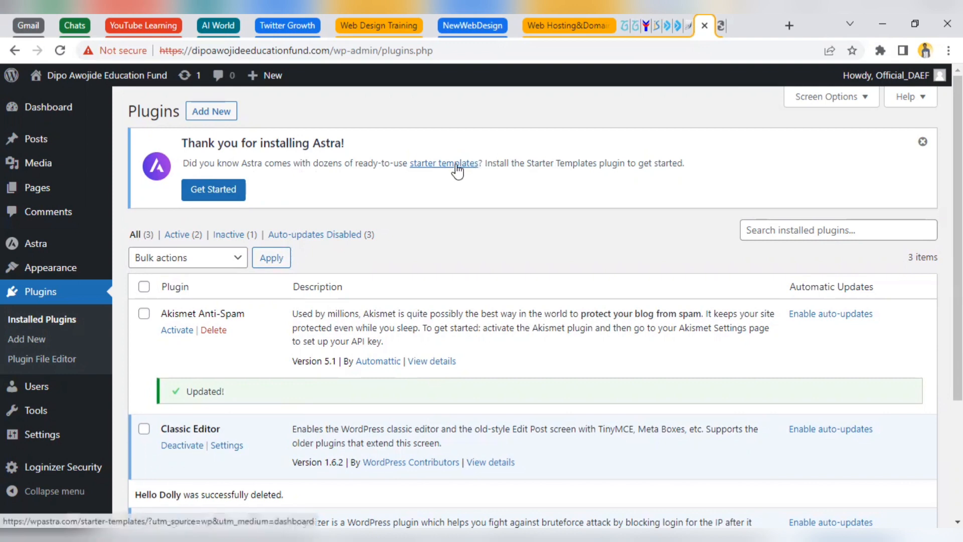
left_click(233, 197)
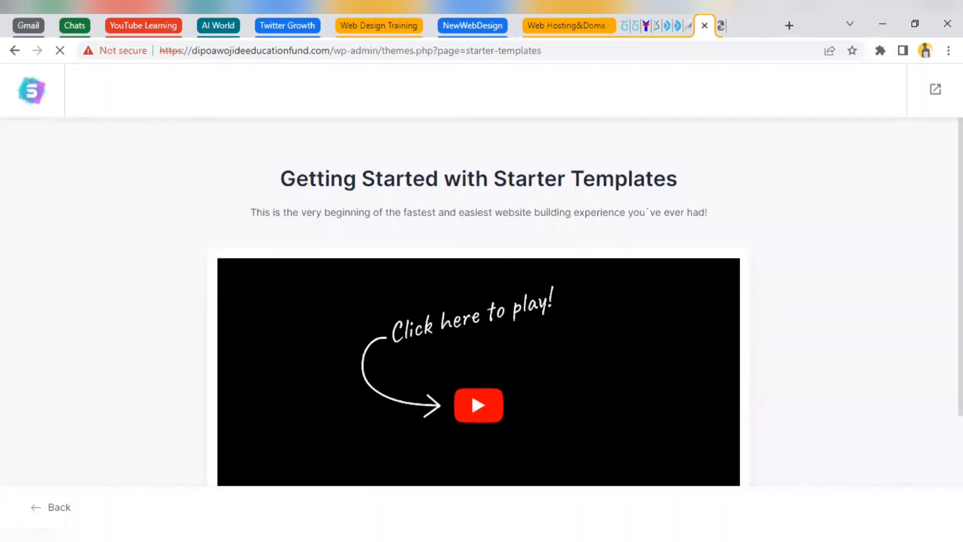
- Look through the Starter Templates getting-started page and return to the installed plugins list
scroll(478, 301, "down", 2)
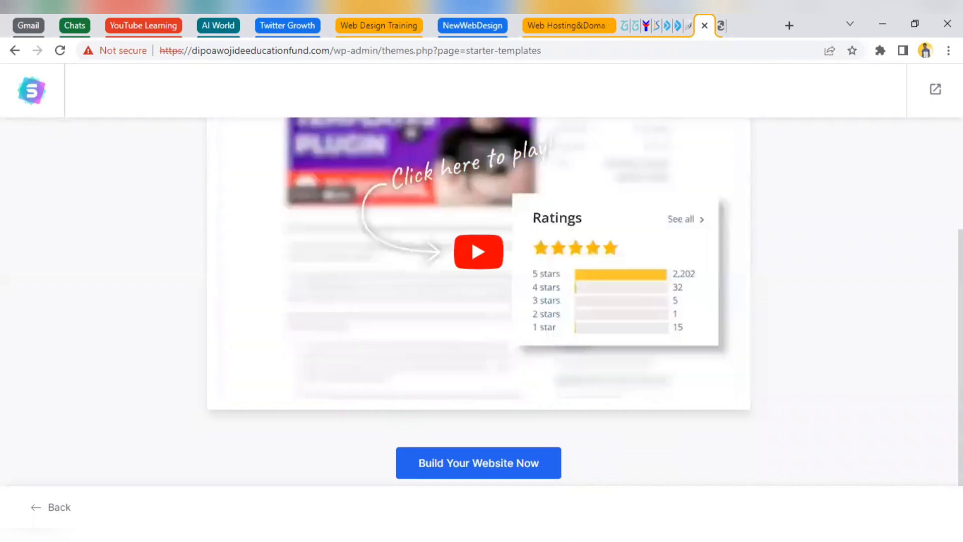
scroll(481, 301, "up", 2)
scroll(937, 129, "up", 2)
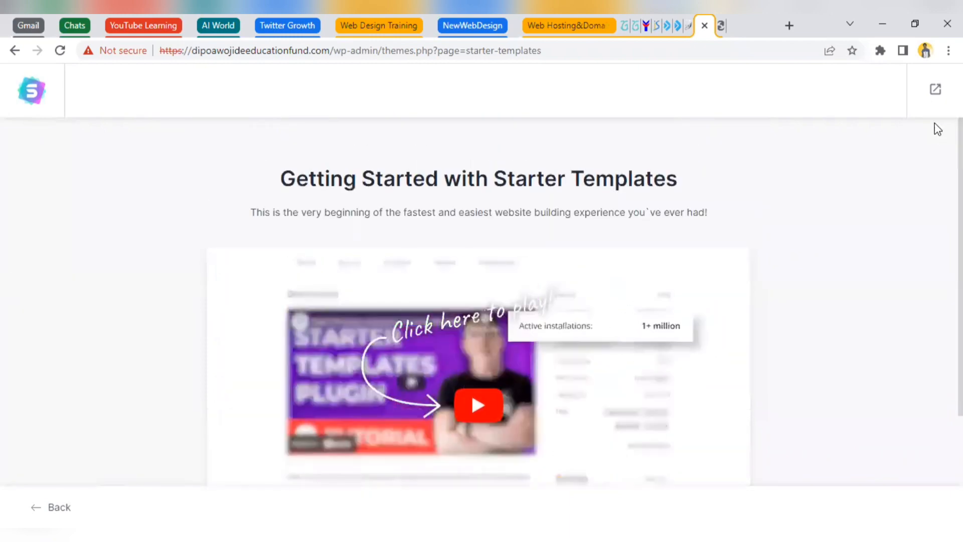
scroll(923, 200, "down", 3)
scroll(911, 301, "down", 1)
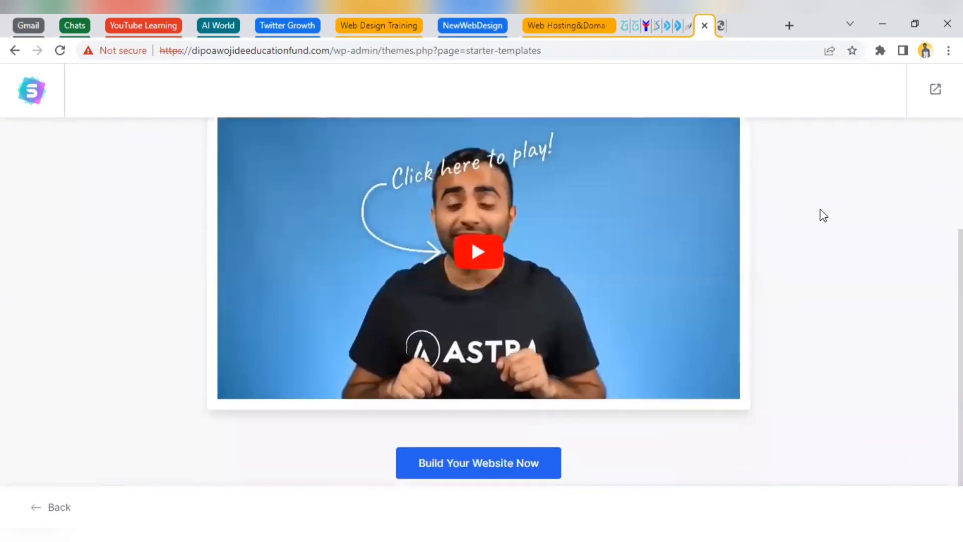
left_click(15, 51)
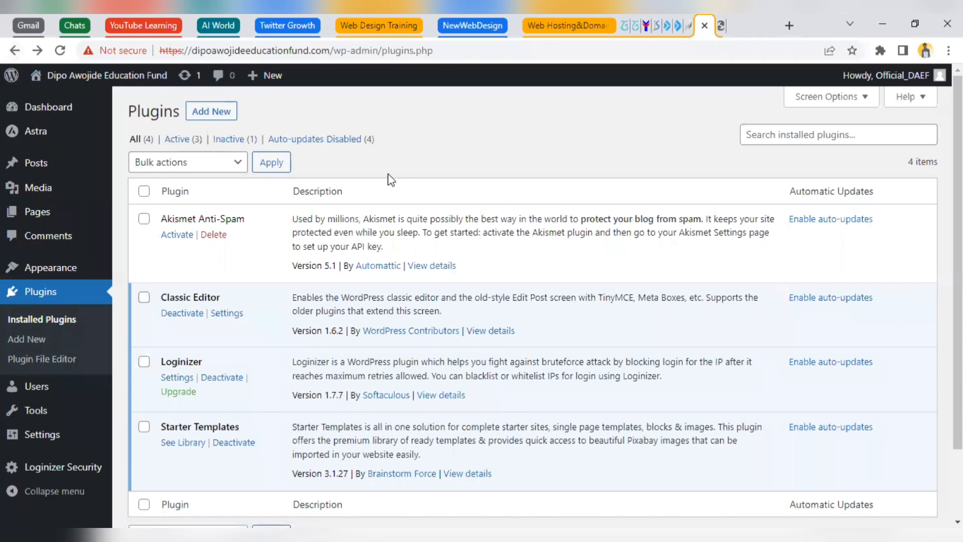
- Try to install astra-starter-sites.zip from the Downloads folder as an uploaded theme
left_click(75, 359)
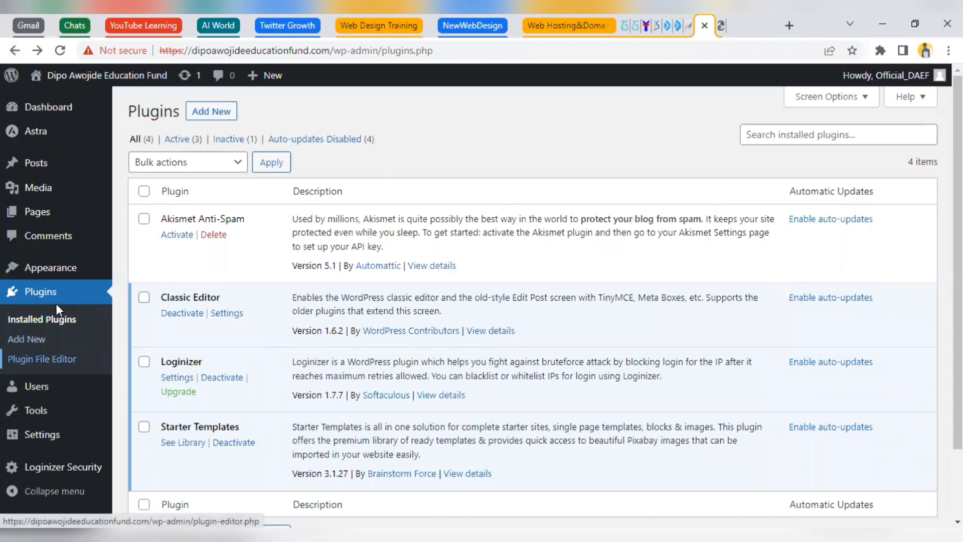
mouse_move(60, 272)
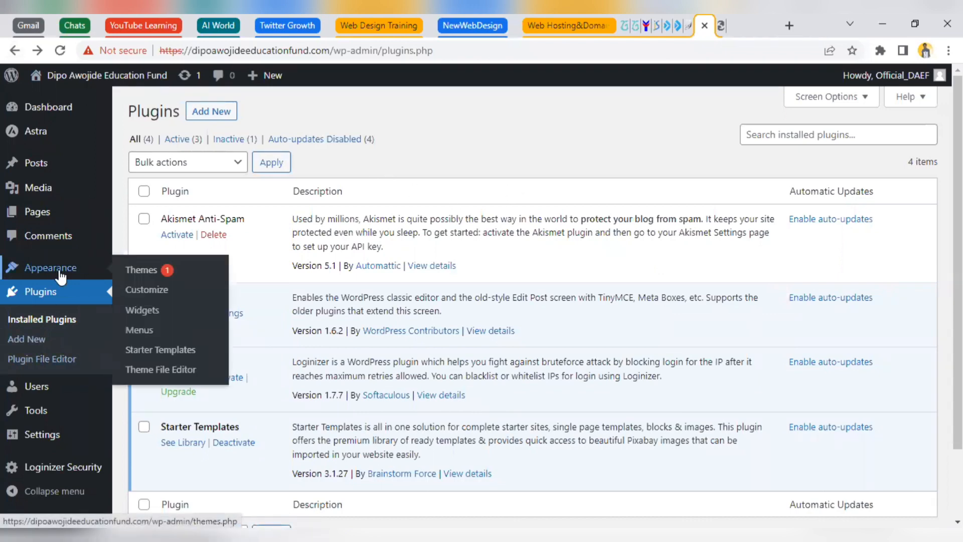
left_click(157, 270)
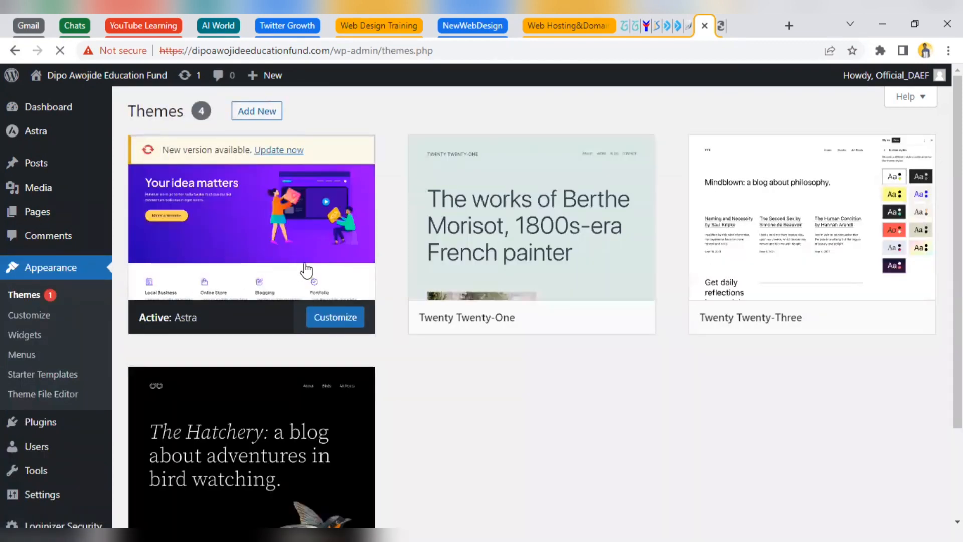
left_click(269, 110)
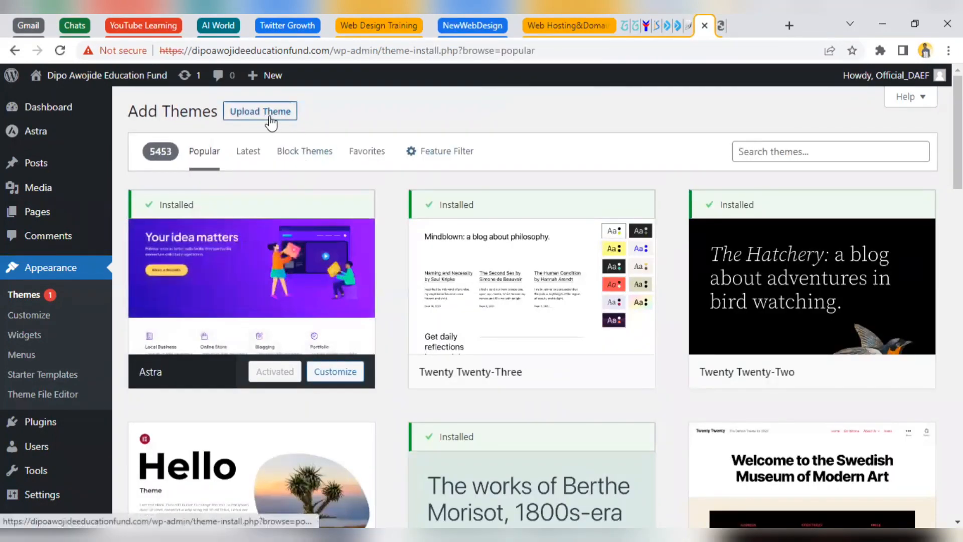
left_click(270, 117)
left_click(440, 242)
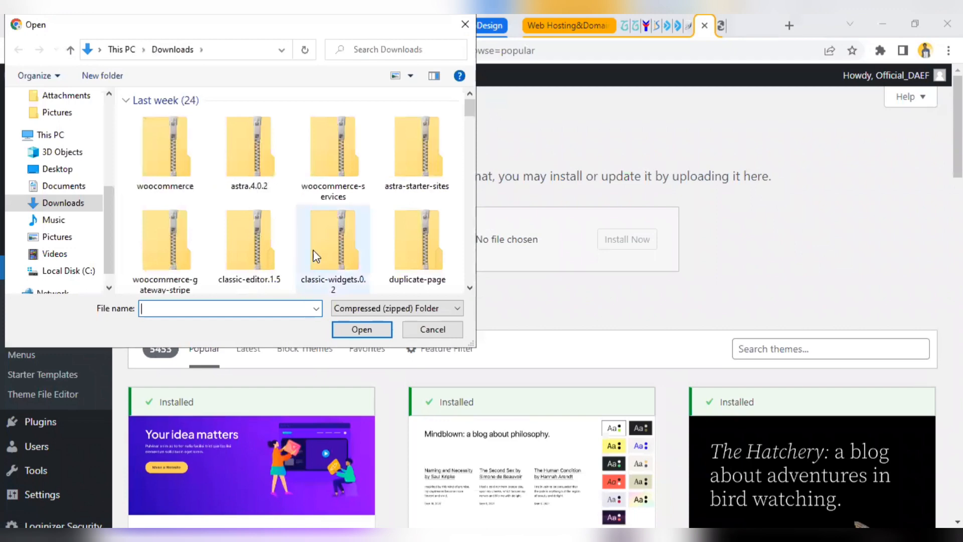
left_click(420, 158)
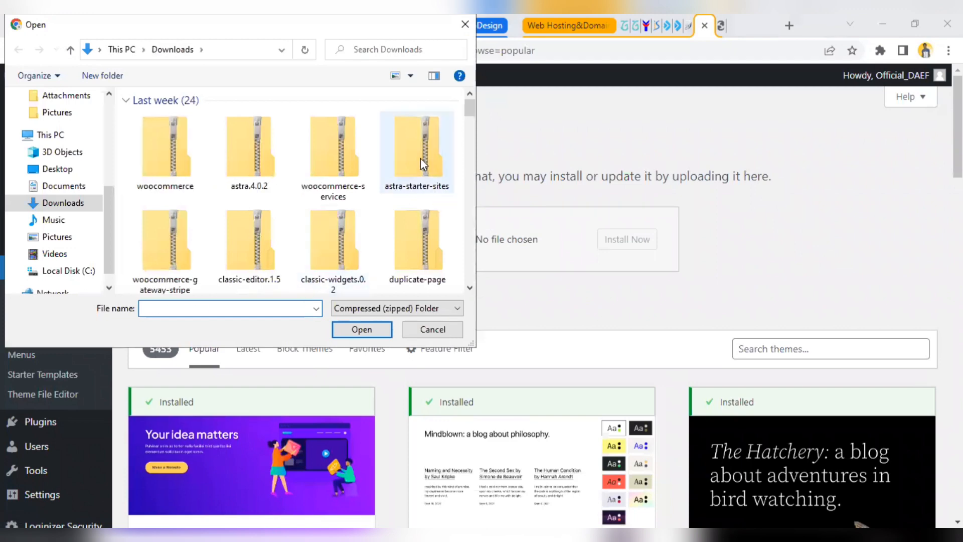
left_click(362, 329)
left_click(624, 248)
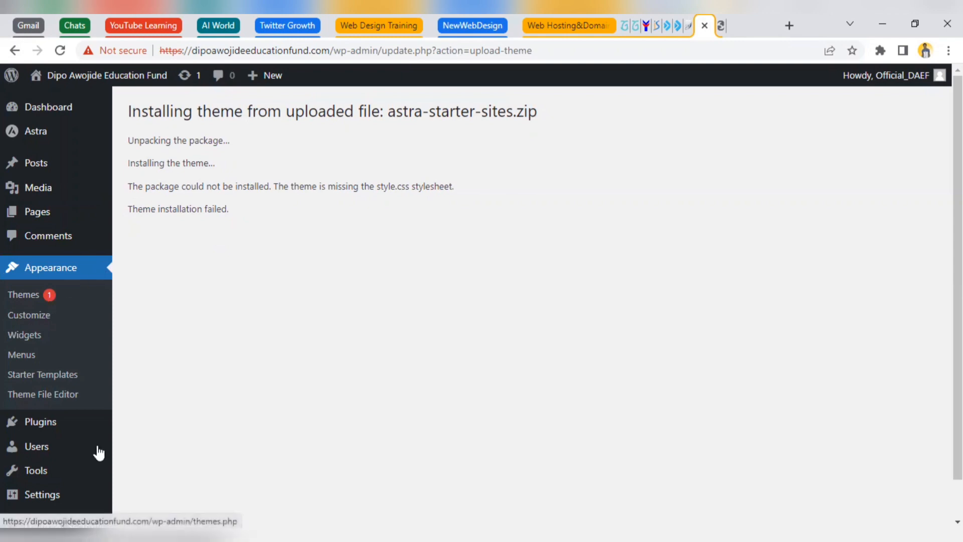
- Try to install astra-starter-sites.zip from the Downloads folder as an uploaded plugin
left_click(53, 429)
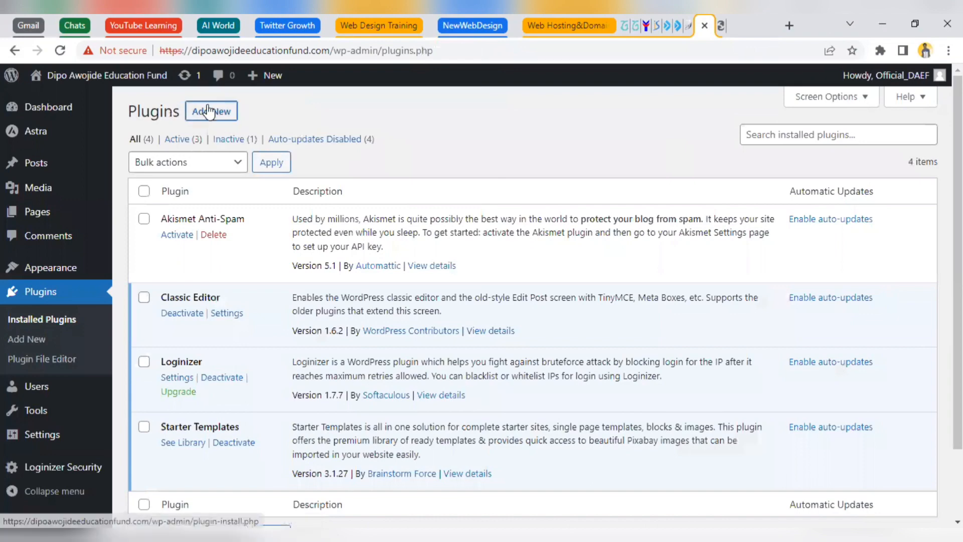
left_click(209, 110)
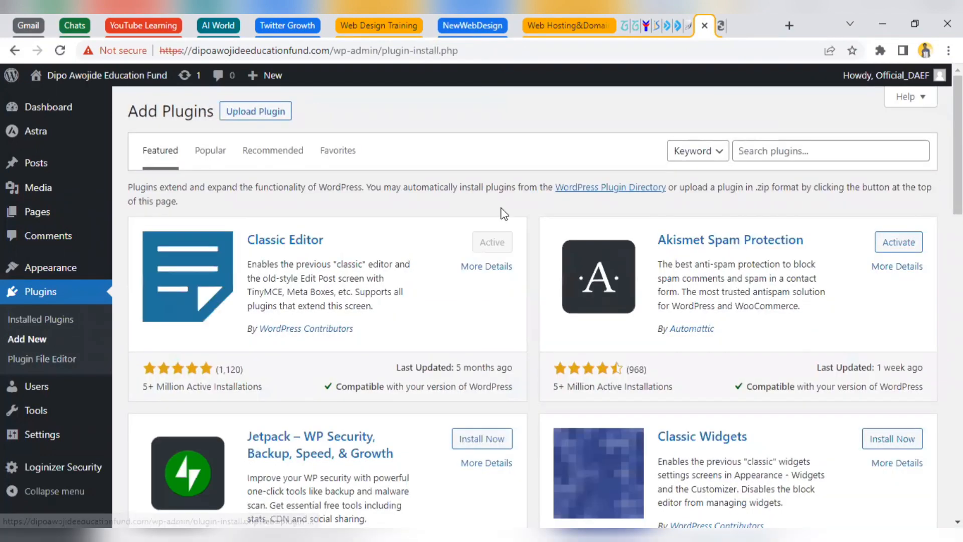
left_click(257, 111)
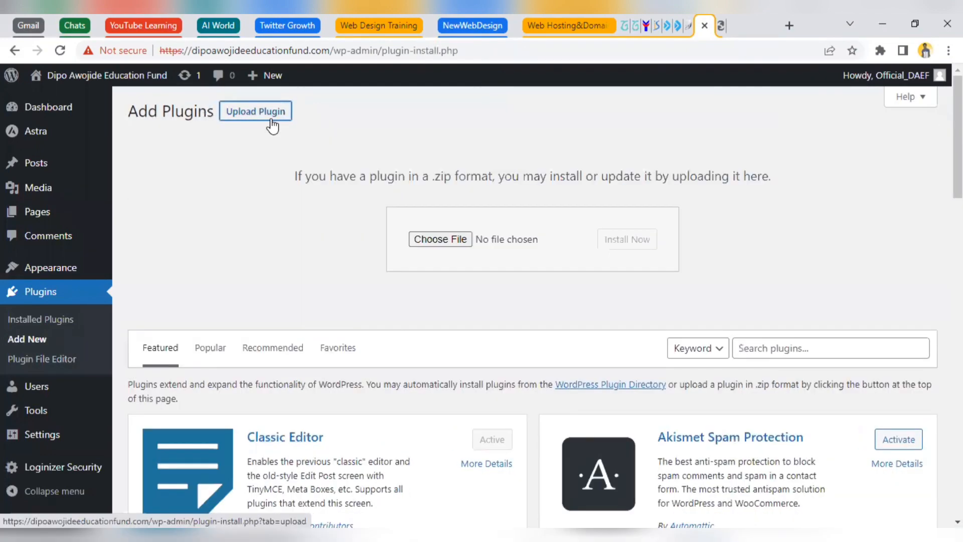
left_click(441, 239)
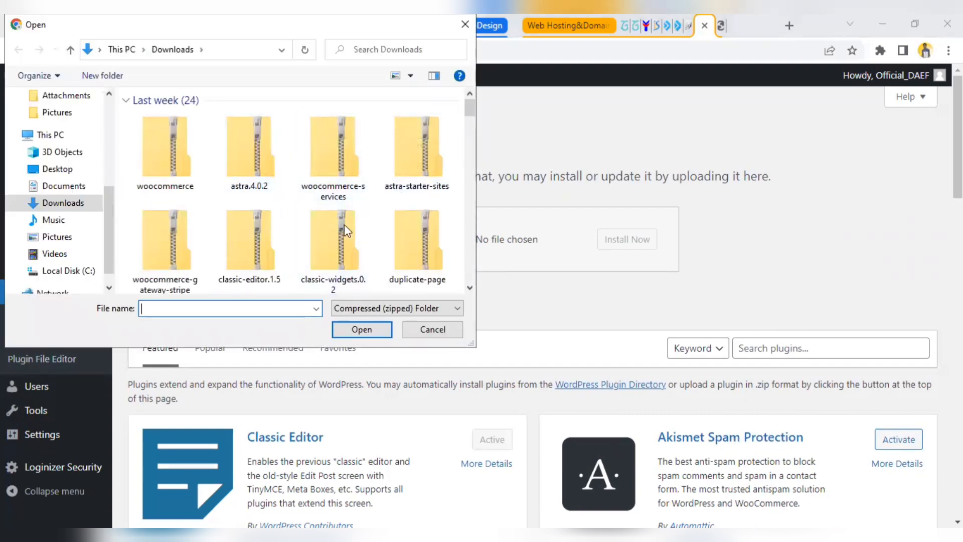
left_click(425, 148)
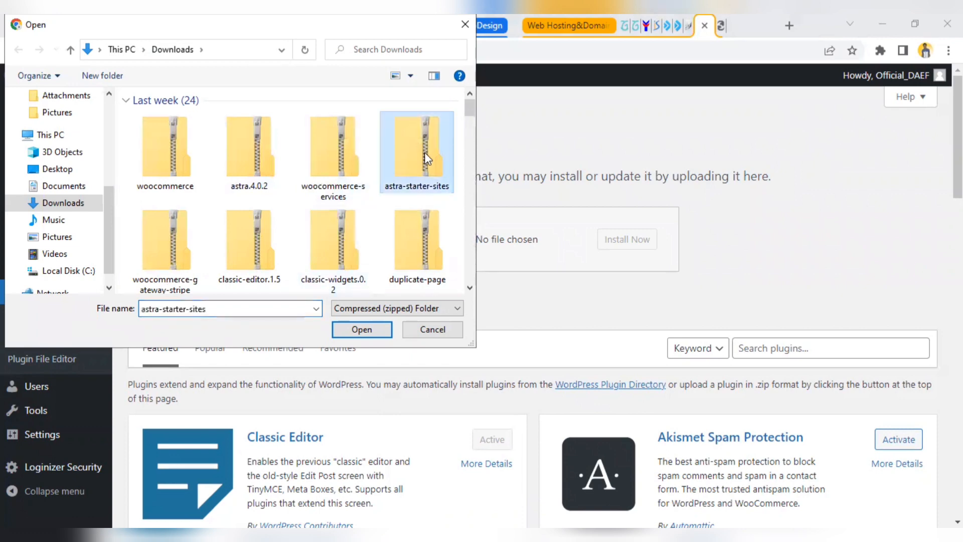
left_click(380, 329)
left_click(625, 239)
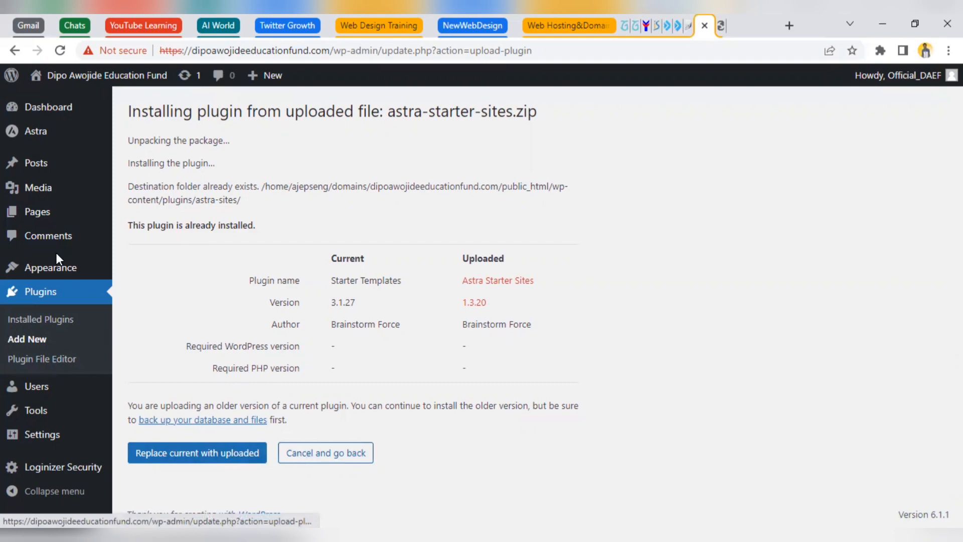
- Leave the plugin upload without replacing the current version and open the Starter Templates page
mouse_move(58, 268)
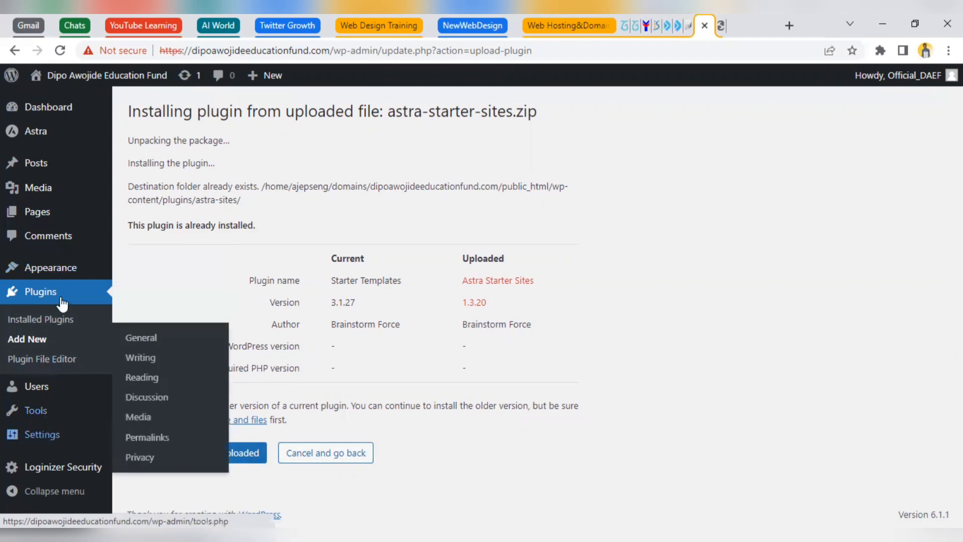
mouse_move(64, 266)
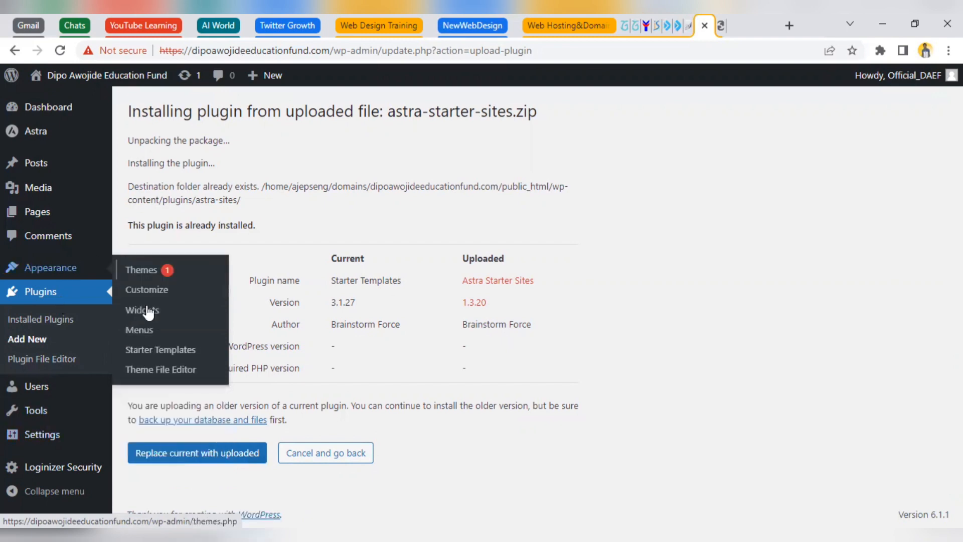
left_click(144, 353)
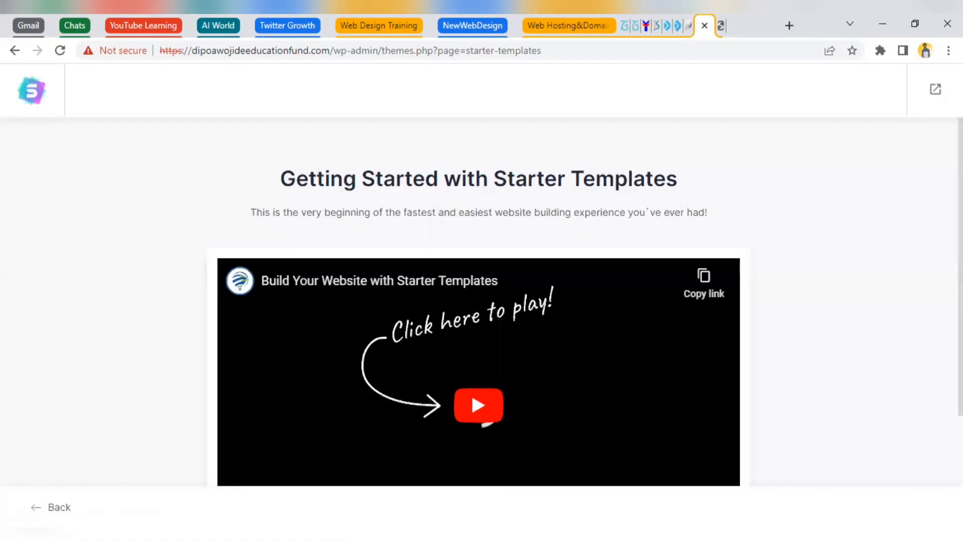
- Start building the website with Starter Templates and choose Elementor as the page builder
scroll(484, 421, "down", 3)
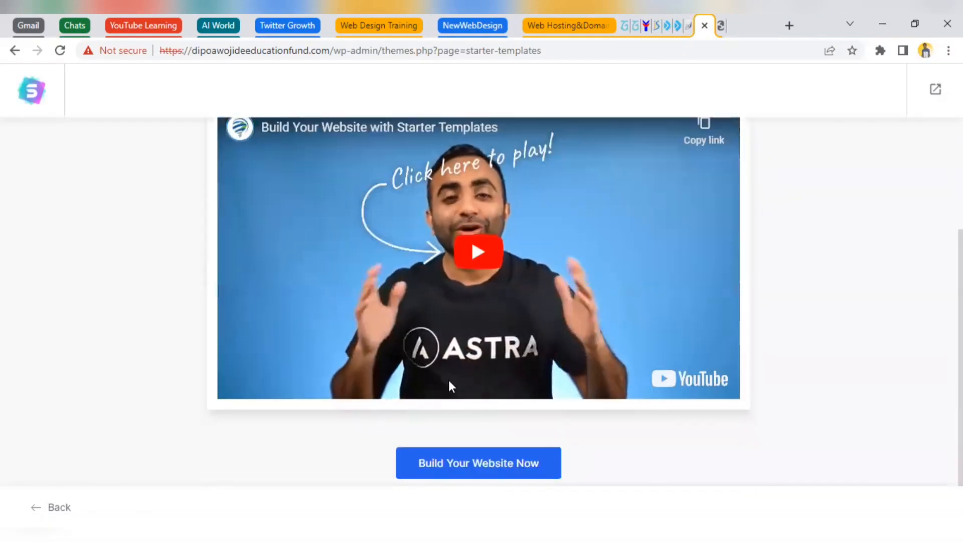
left_click(474, 249)
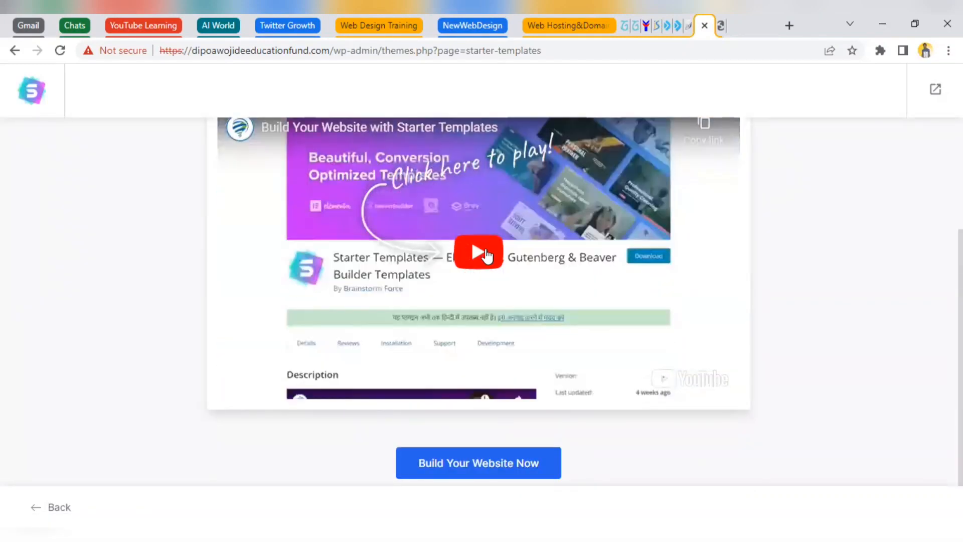
left_click(433, 471)
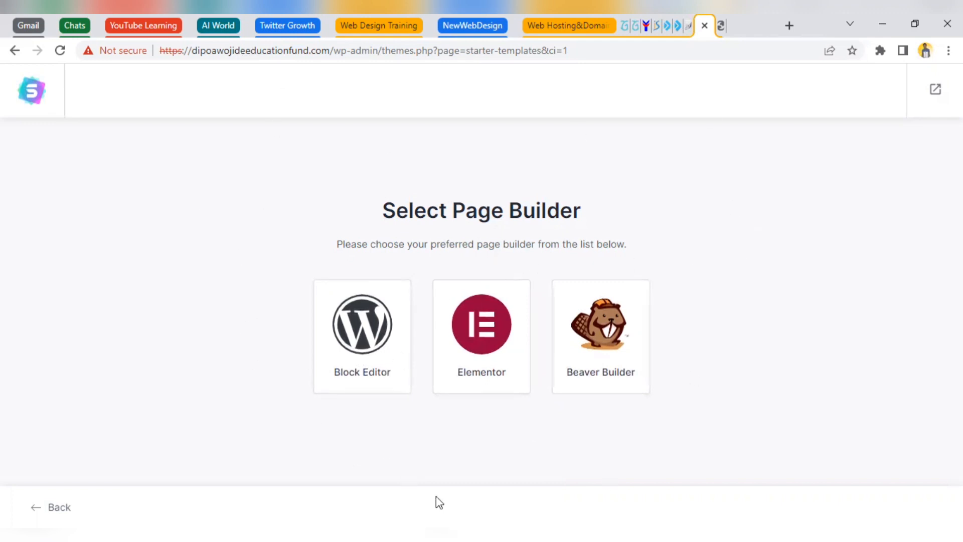
left_click(475, 331)
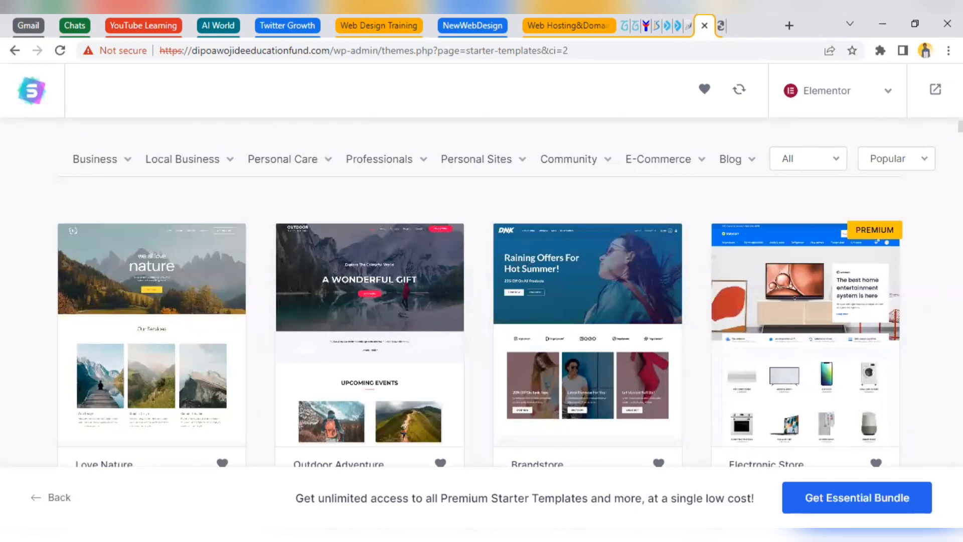
- Look through the gallery of Elementor starter templates to see the available free and premium designs
scroll(479, 291, "down", 10)
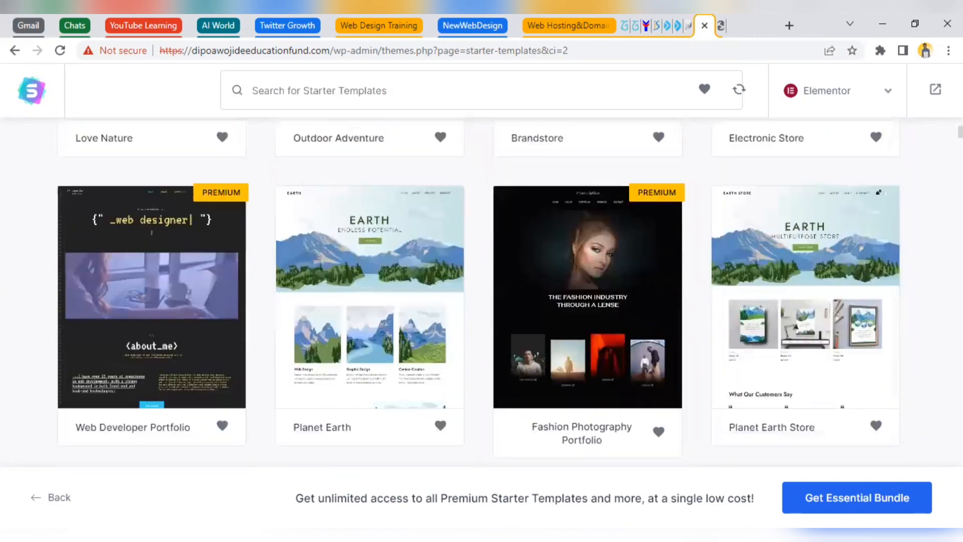
scroll(479, 291, "down", 5)
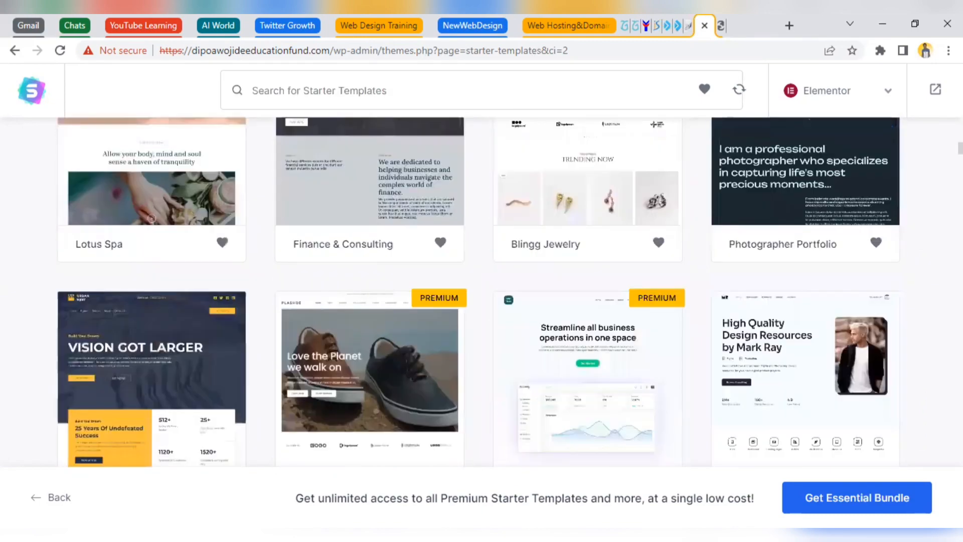
scroll(479, 291, "down", 15)
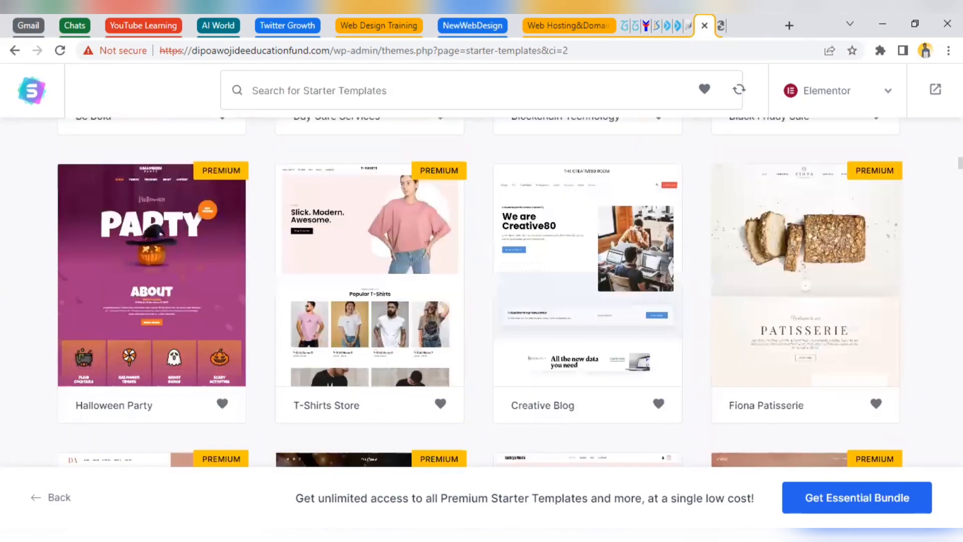
scroll(479, 291, "down", 10)
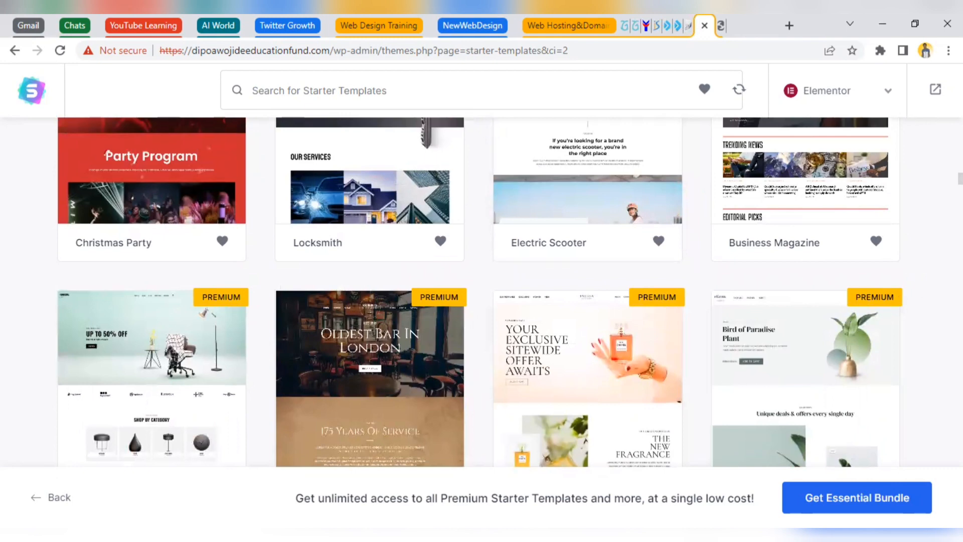
scroll(479, 291, "up", 3)
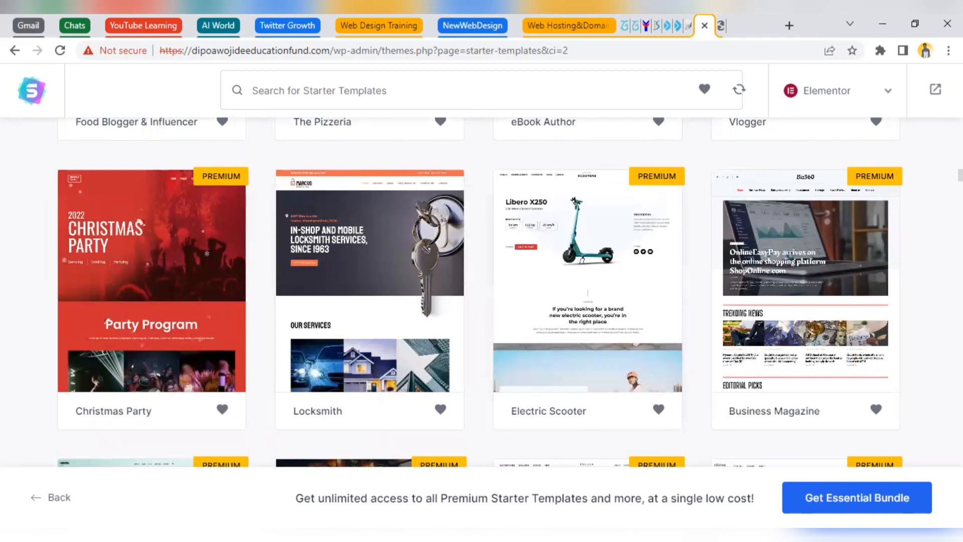
scroll(377, 260, "up", 15)
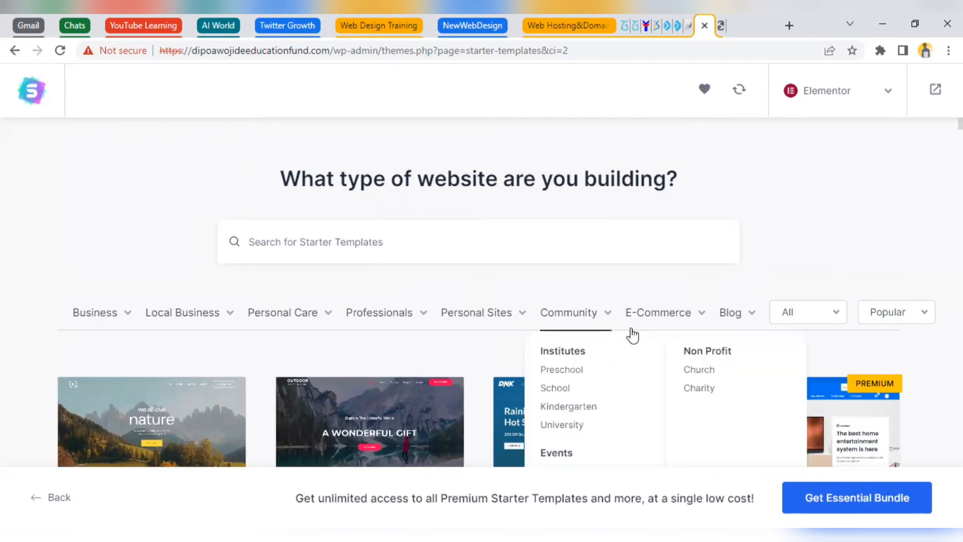
- Filter the starter templates by the E-Commerce category and look through the matching store designs
left_click(638, 313)
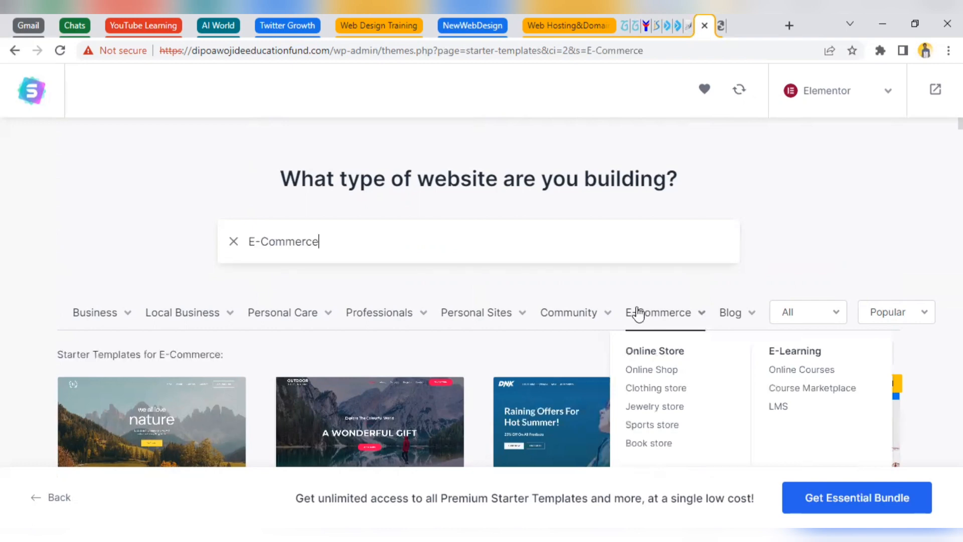
scroll(481, 301, "down", 6)
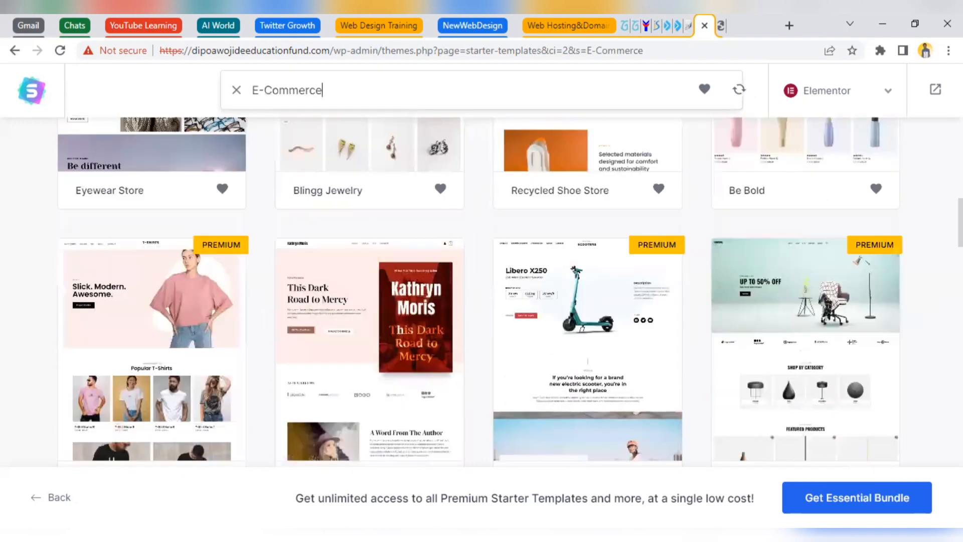
scroll(481, 291, "up", 5)
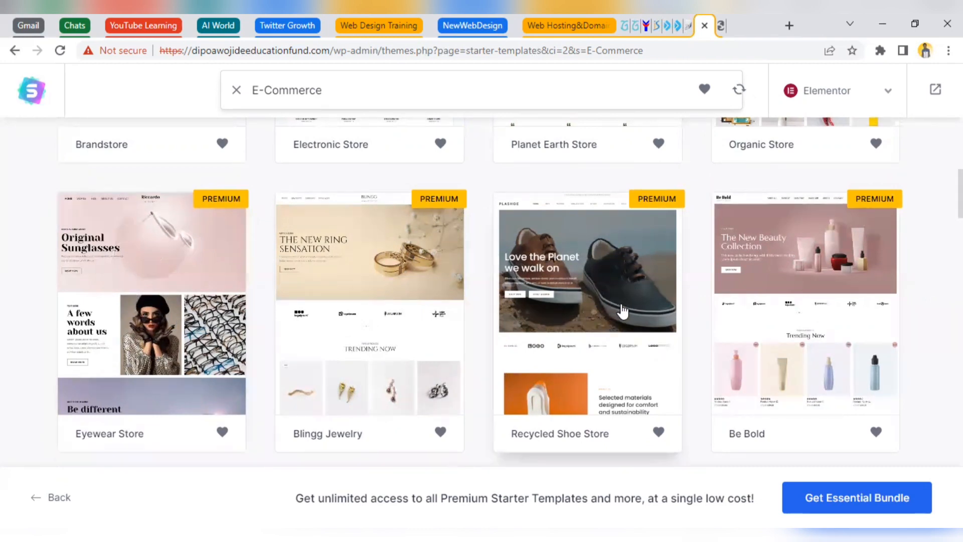
scroll(742, 254, "up", 2)
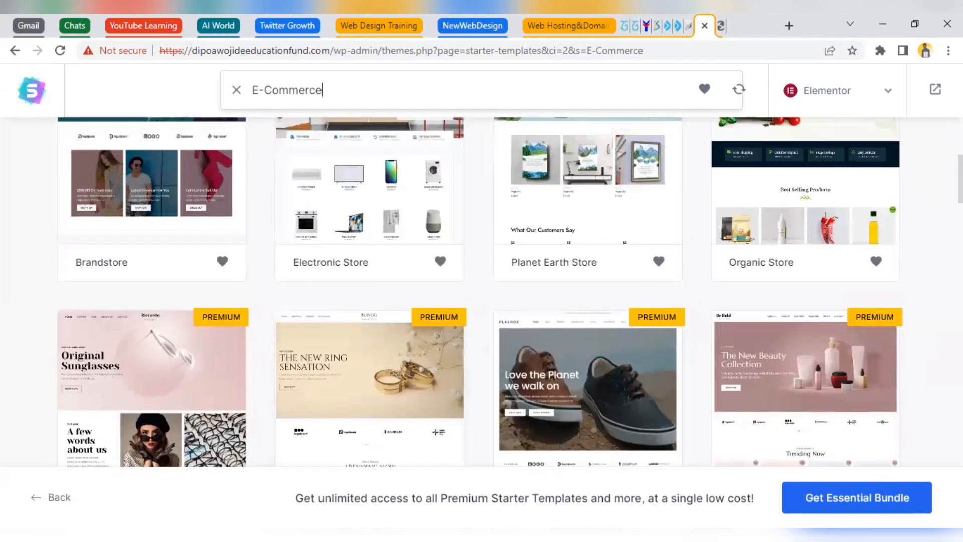
scroll(481, 291, "up", 2)
scroll(522, 163, "up", 3)
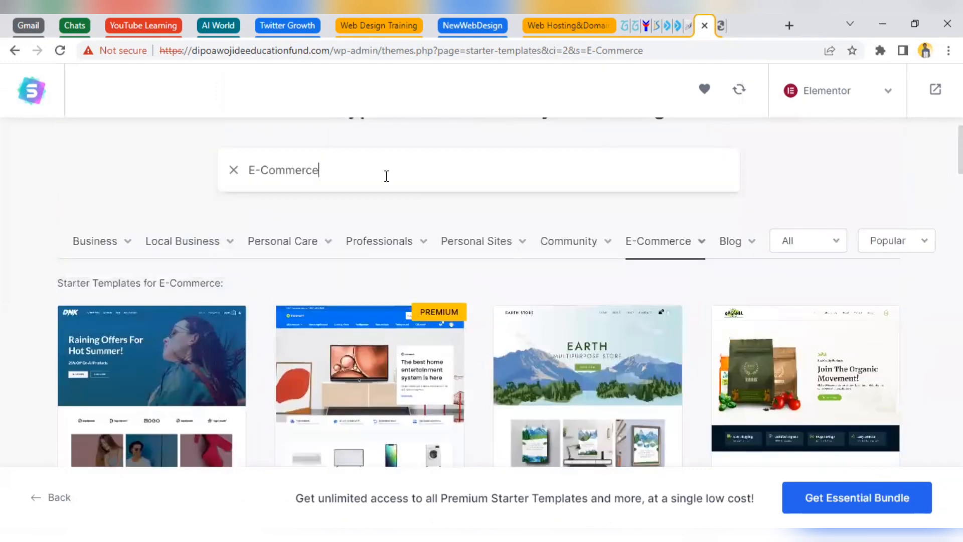
- Replace the E-Commerce query by searching the starter templates for "education fund"
left_click_drag(384, 176, 246, 183)
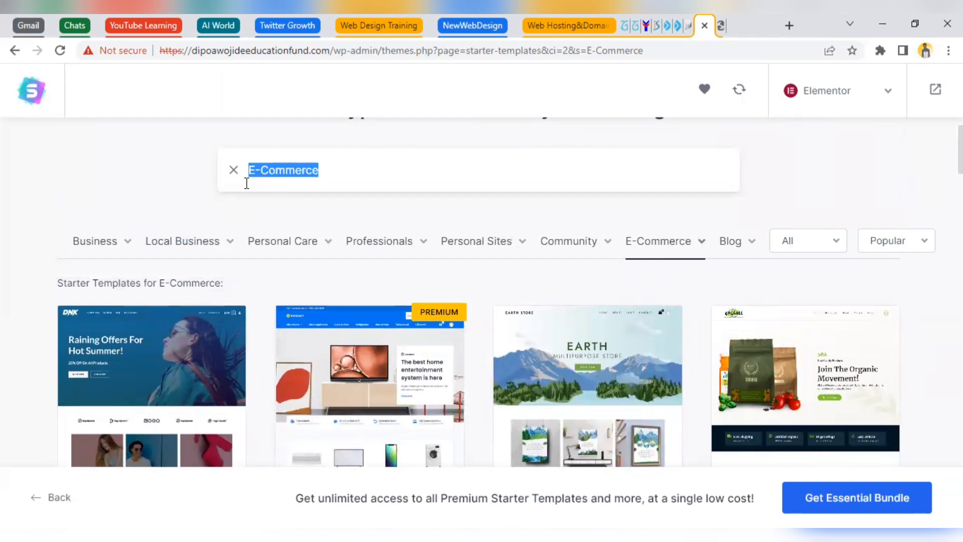
type("education ")
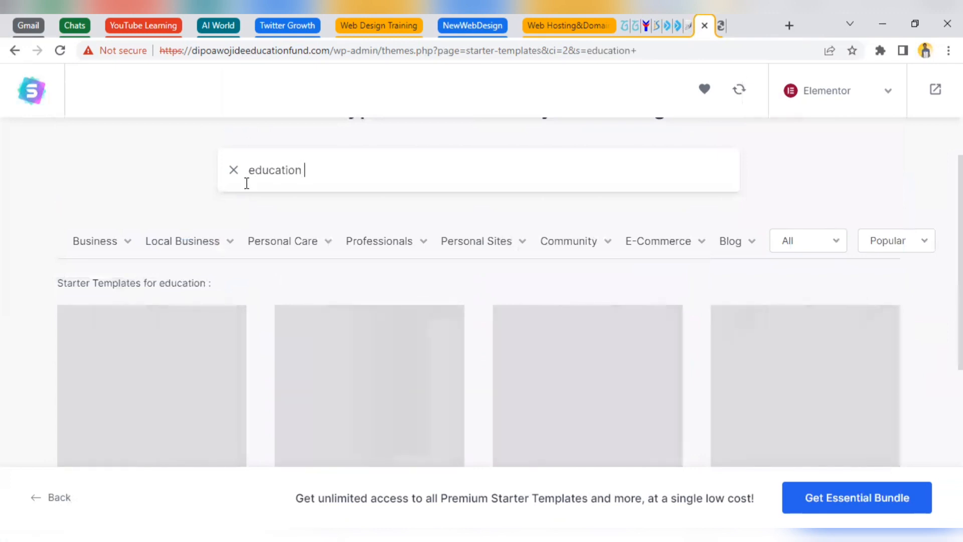
type("fund")
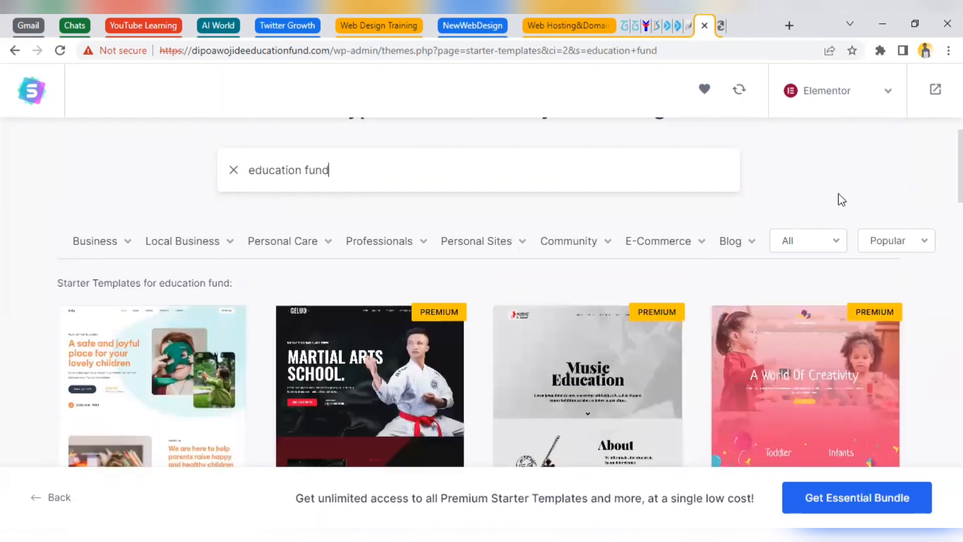
- Look through the starter templates for "education fund" down to the last row and back to the search field
scroll(482, 301, "down", 2)
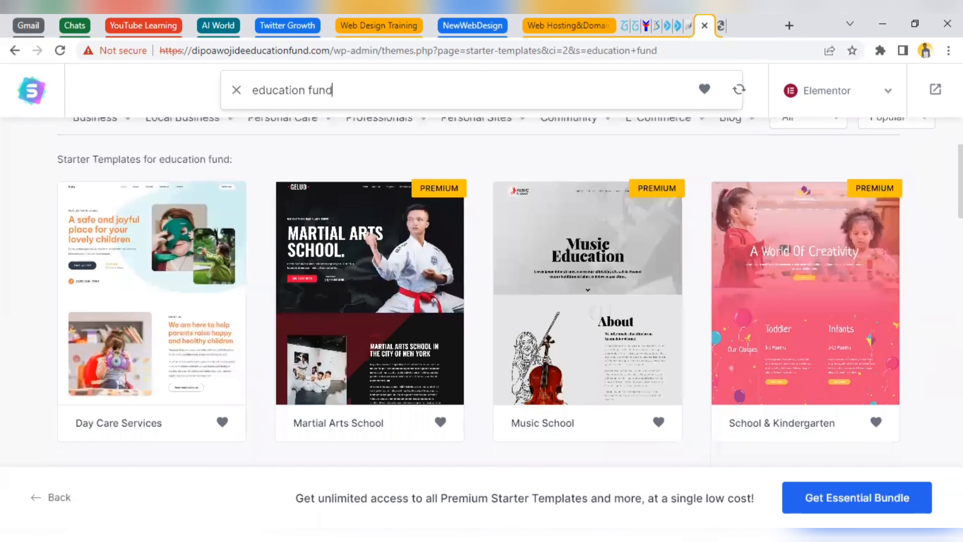
scroll(482, 291, "down", 2)
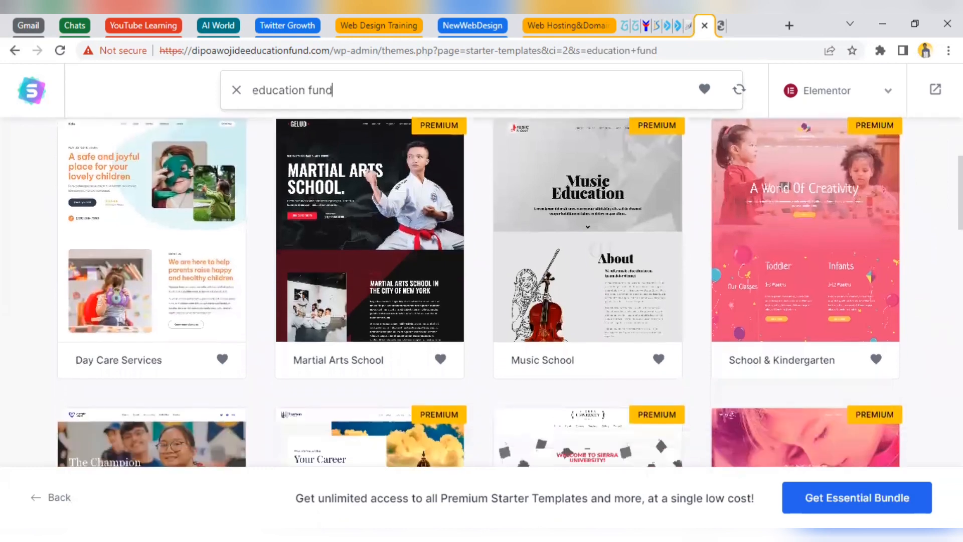
scroll(481, 291, "down", 1)
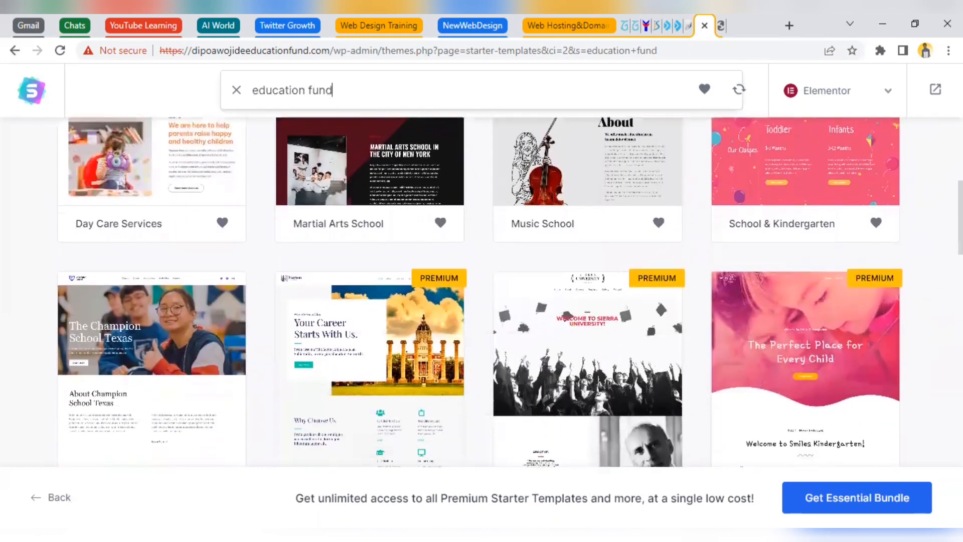
scroll(482, 291, "down", 2)
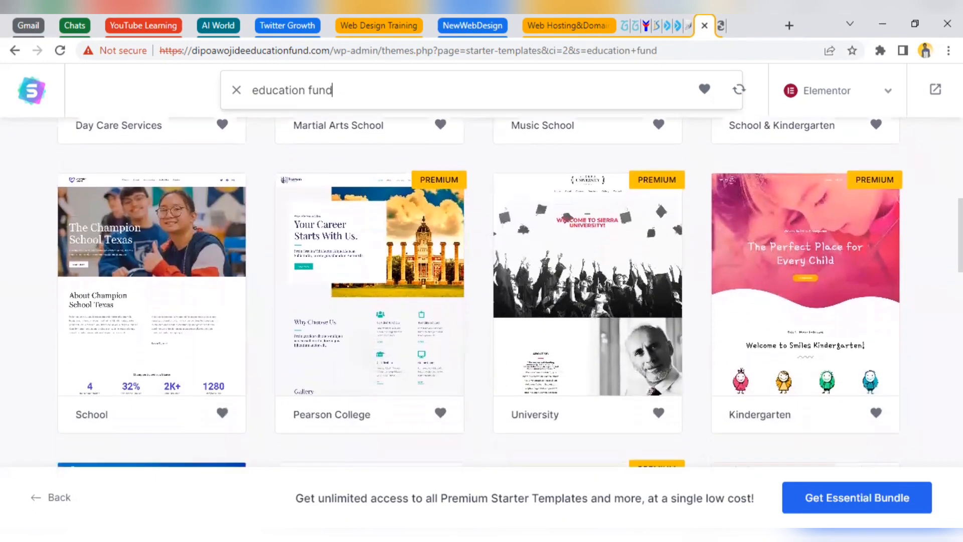
double_click(467, 372)
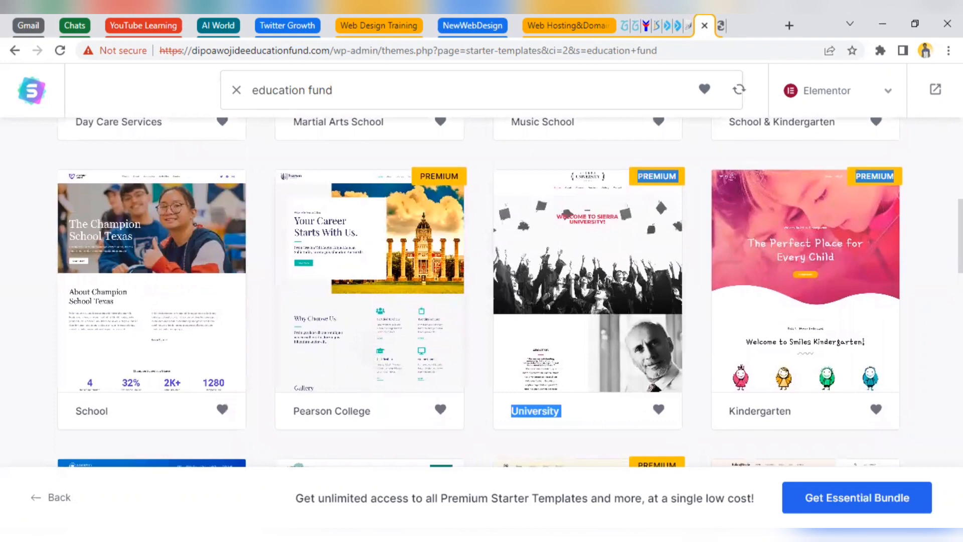
scroll(598, 270, "down", 2)
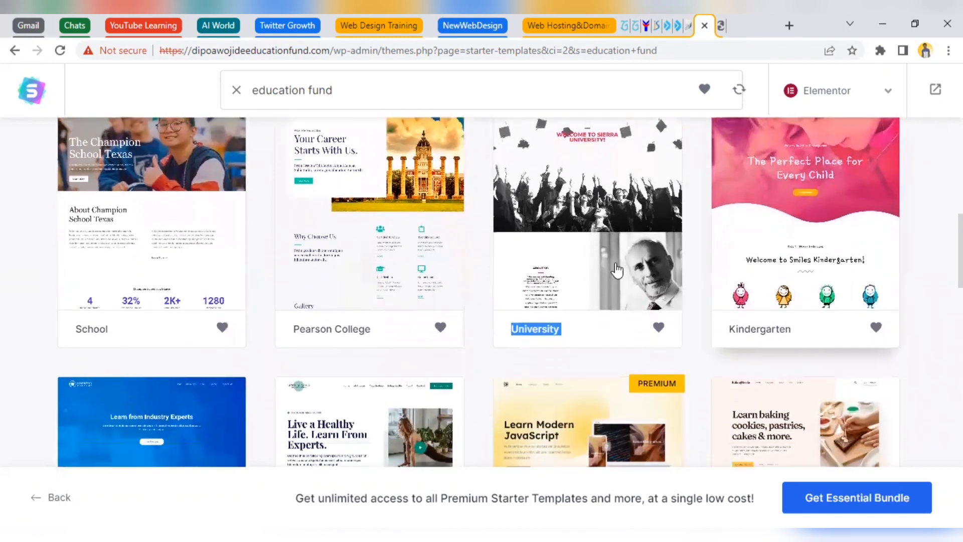
scroll(478, 292, "down", 5)
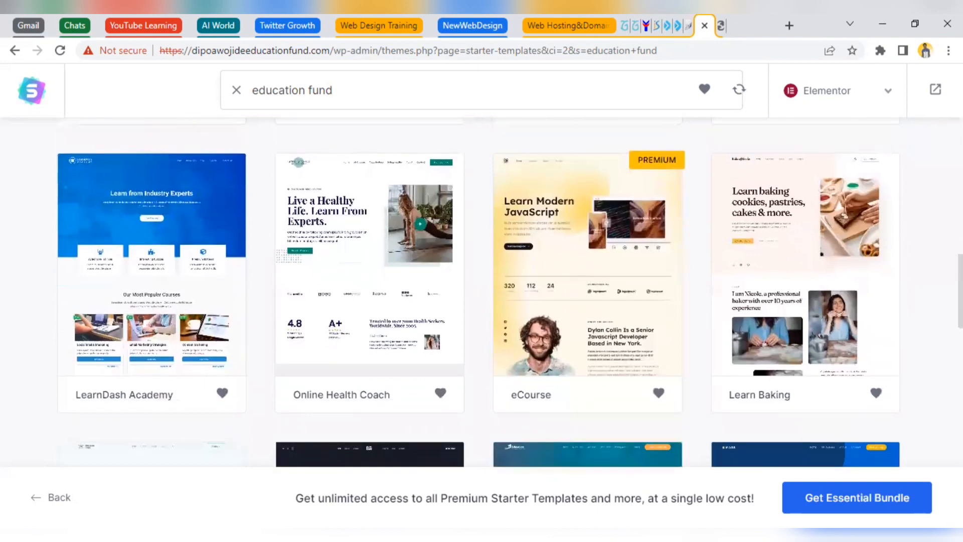
scroll(478, 293, "down", 1)
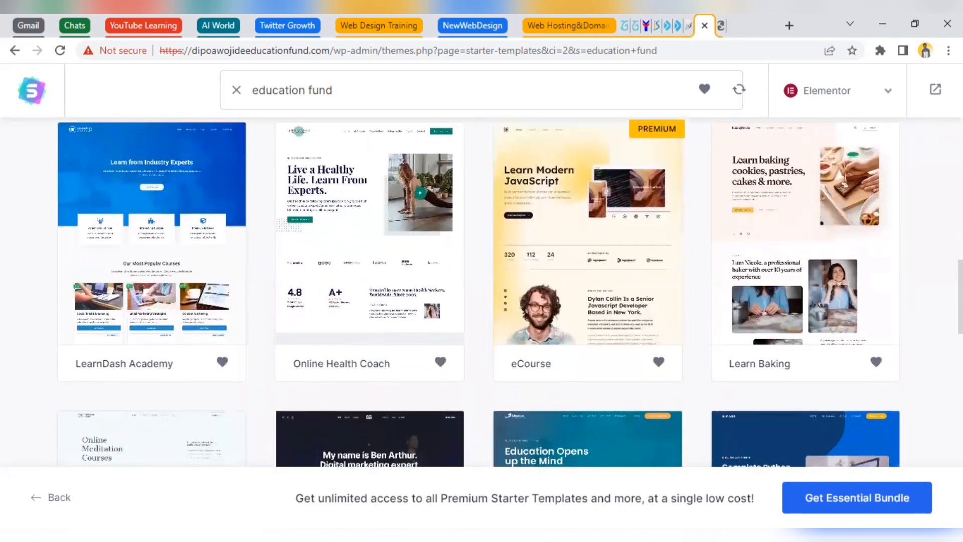
scroll(510, 292, "down", 2)
scroll(938, 373, "down", 4)
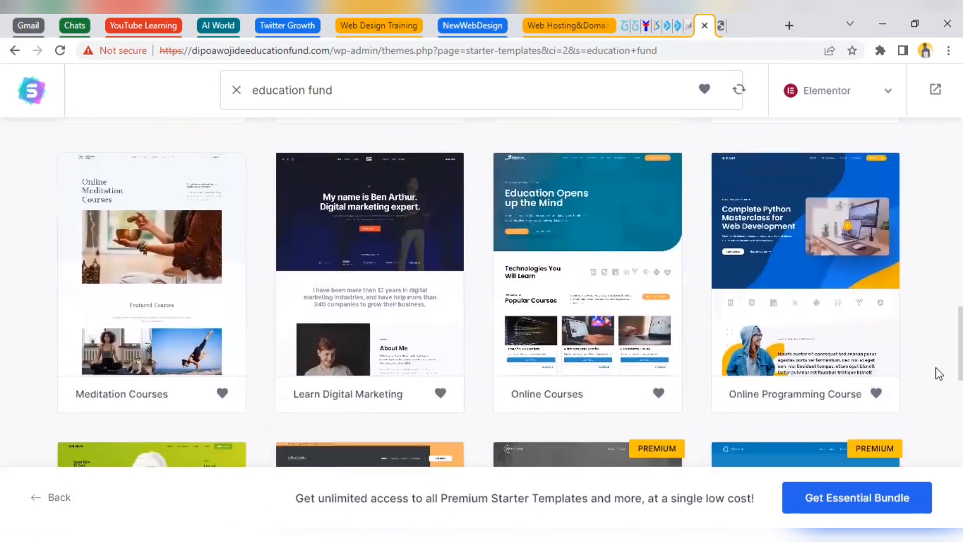
scroll(934, 374, "down", 2)
scroll(930, 396, "down", 3)
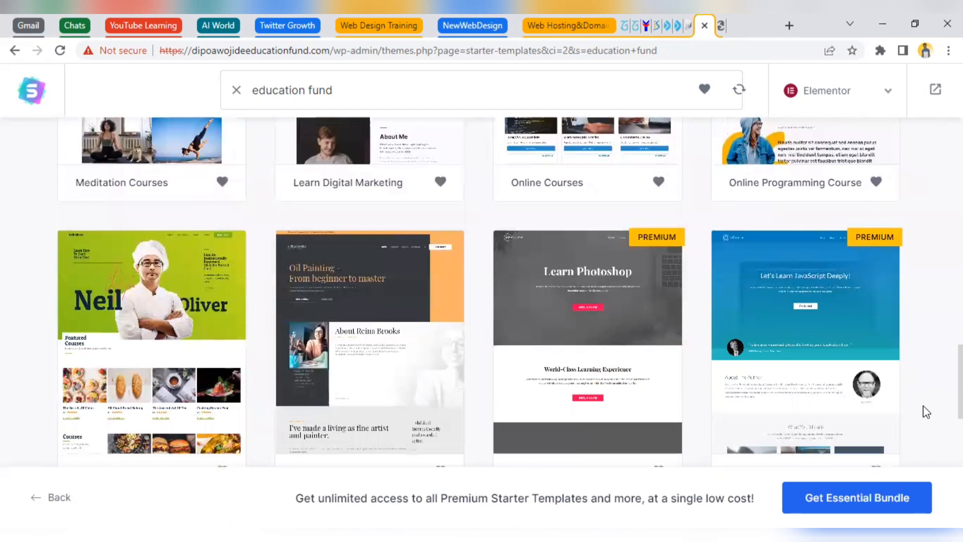
scroll(923, 405, "down", 1)
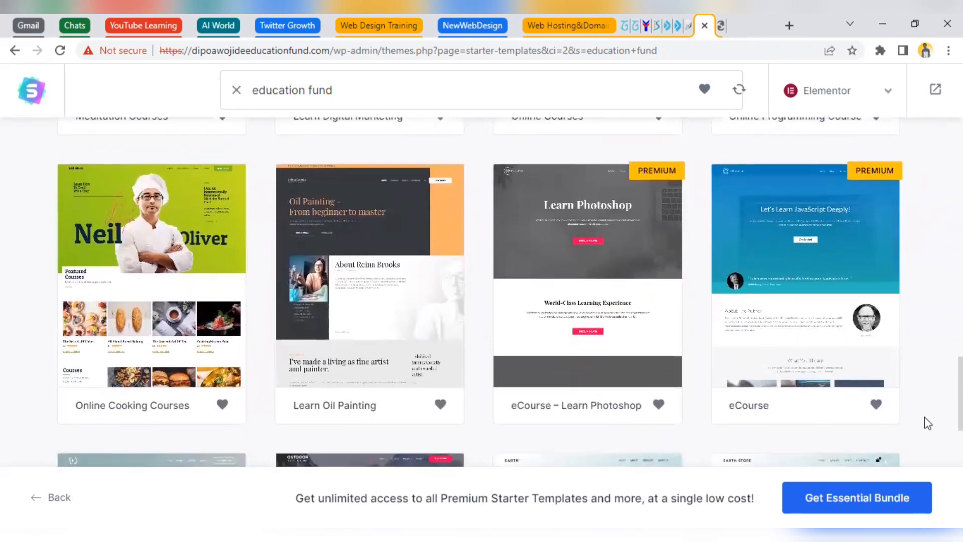
scroll(924, 421, "down", 2)
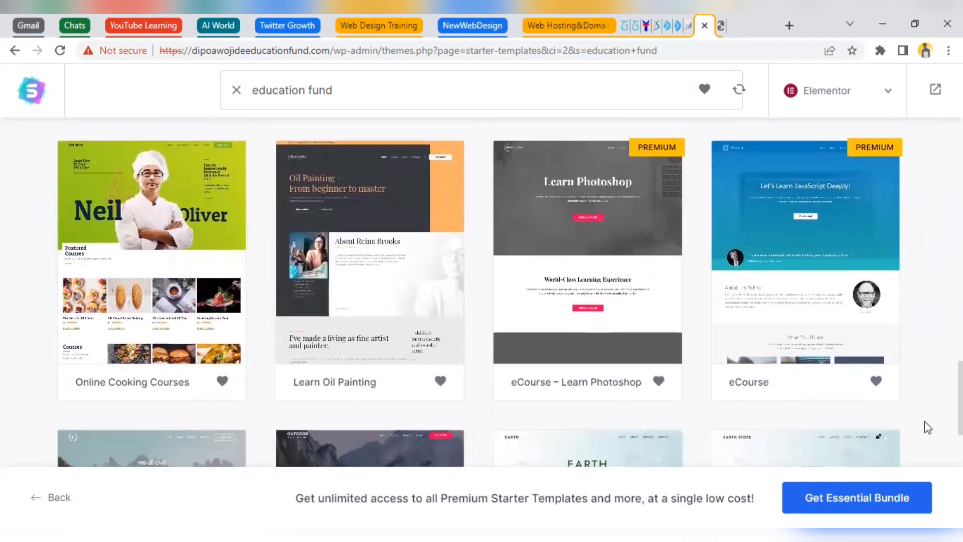
scroll(923, 441, "down", 1)
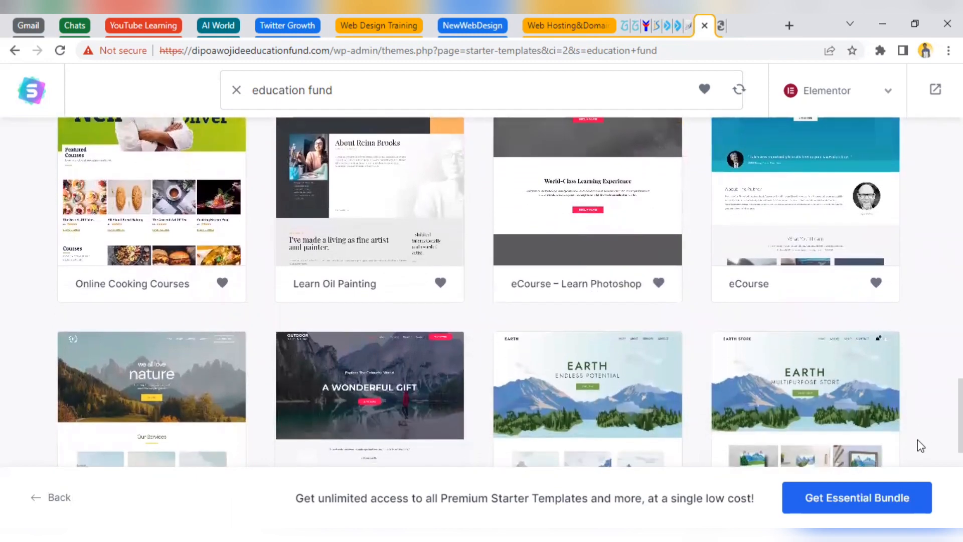
scroll(917, 442, "down", 5)
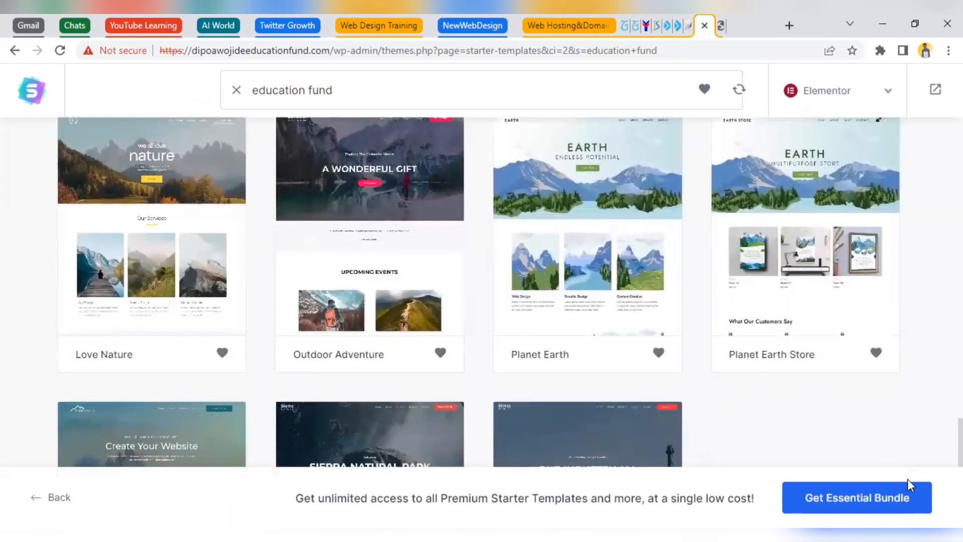
scroll(903, 489, "down", 5)
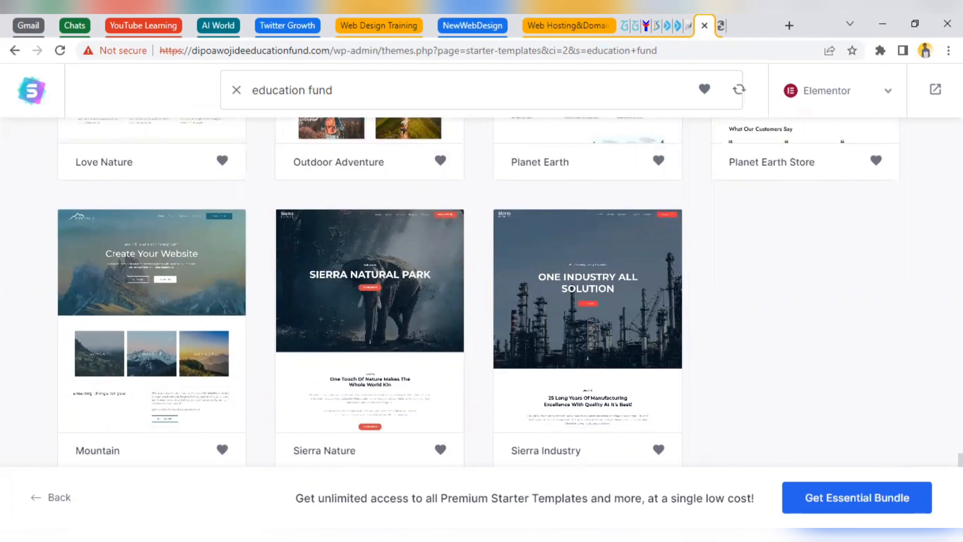
triple_click(873, 399)
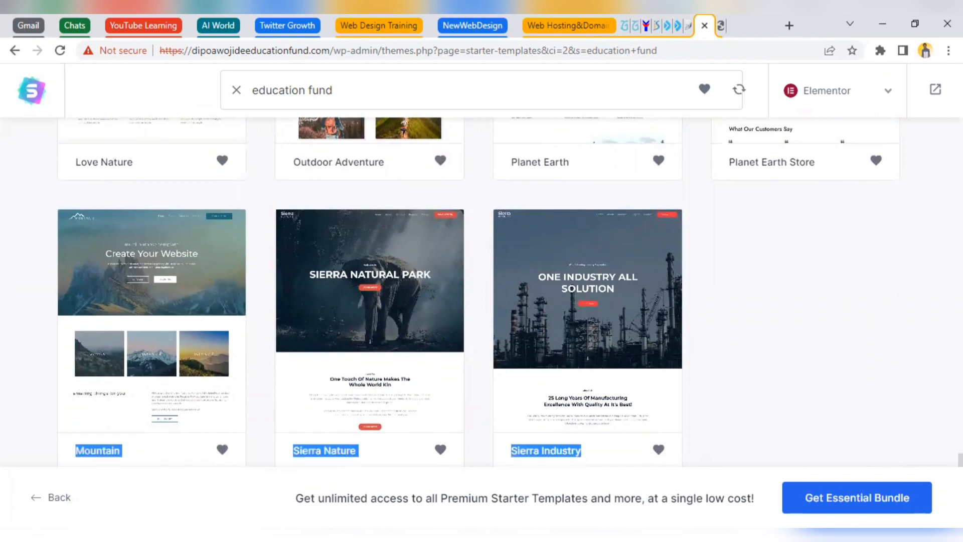
left_click(874, 399)
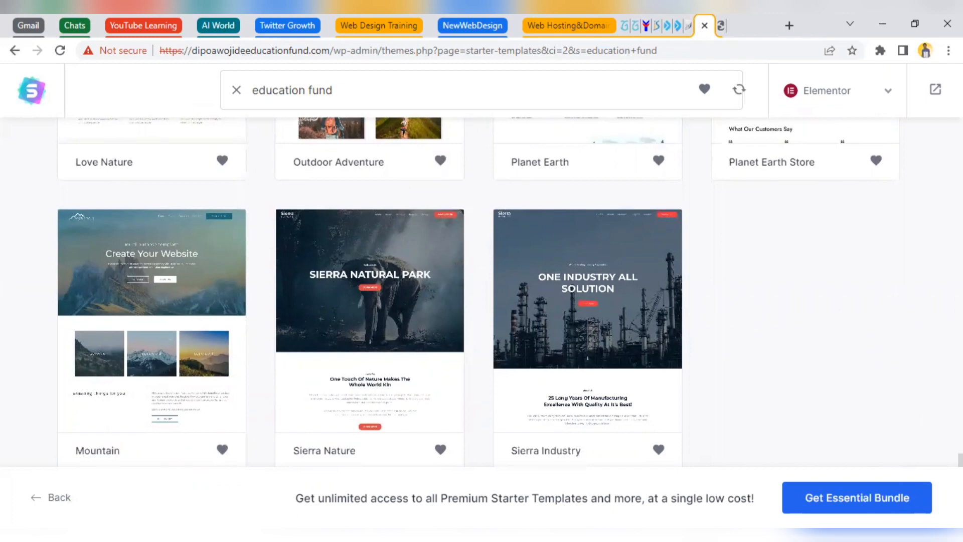
scroll(474, 292, "up", 8)
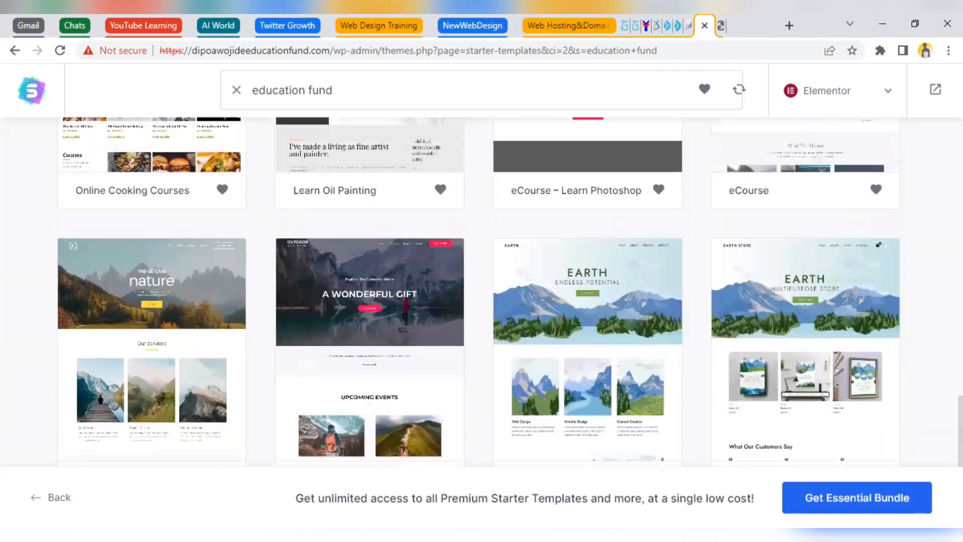
scroll(474, 293, "up", 5)
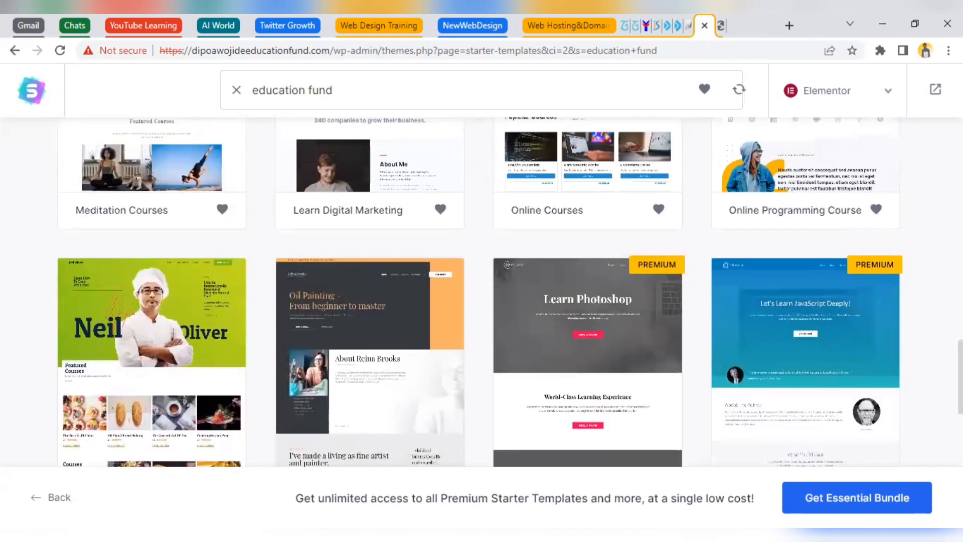
scroll(480, 293, "up", 2)
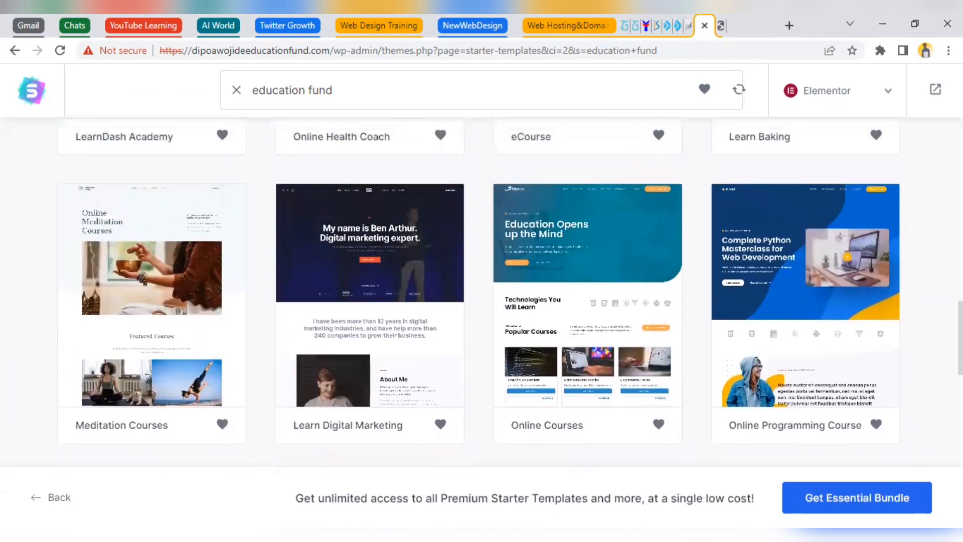
scroll(480, 293, "up", 7)
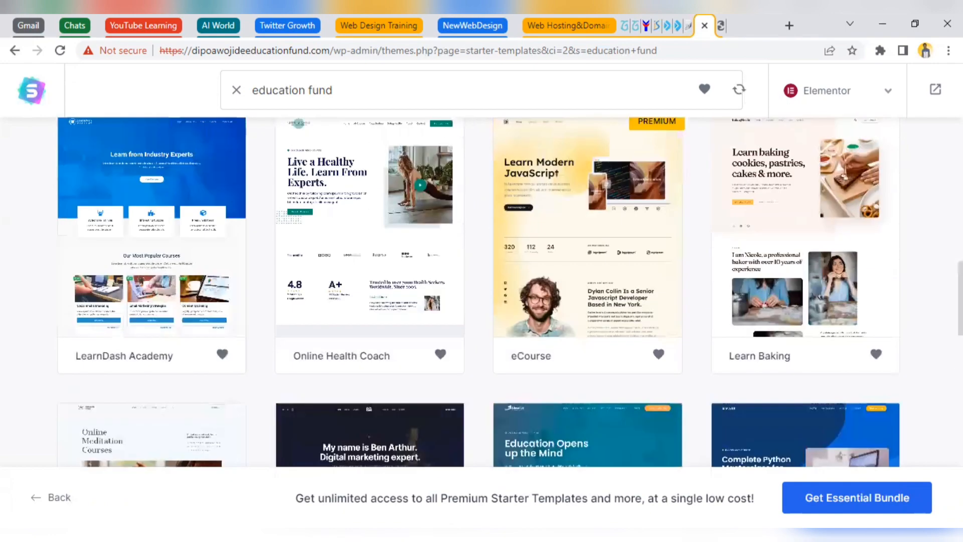
scroll(480, 293, "down", 2)
scroll(480, 294, "up", 4)
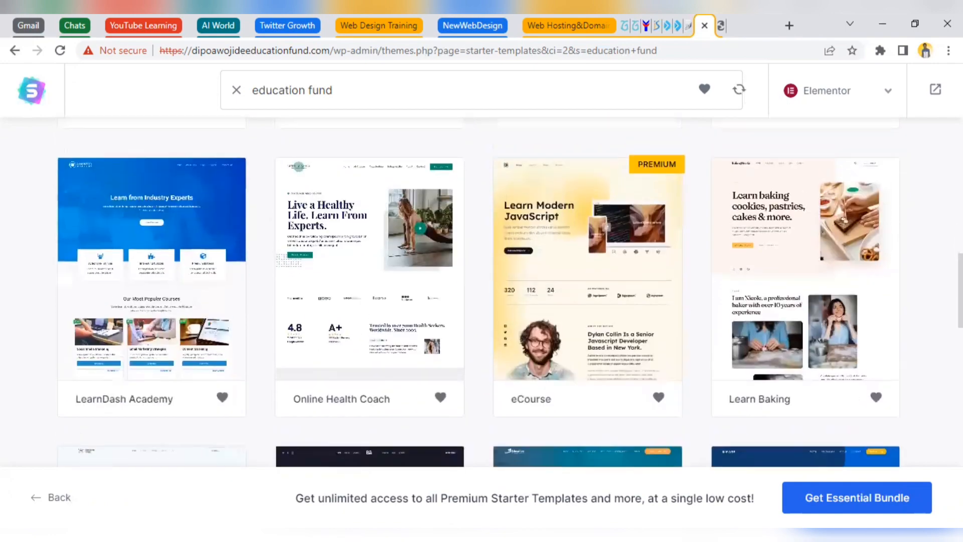
scroll(480, 293, "up", 3)
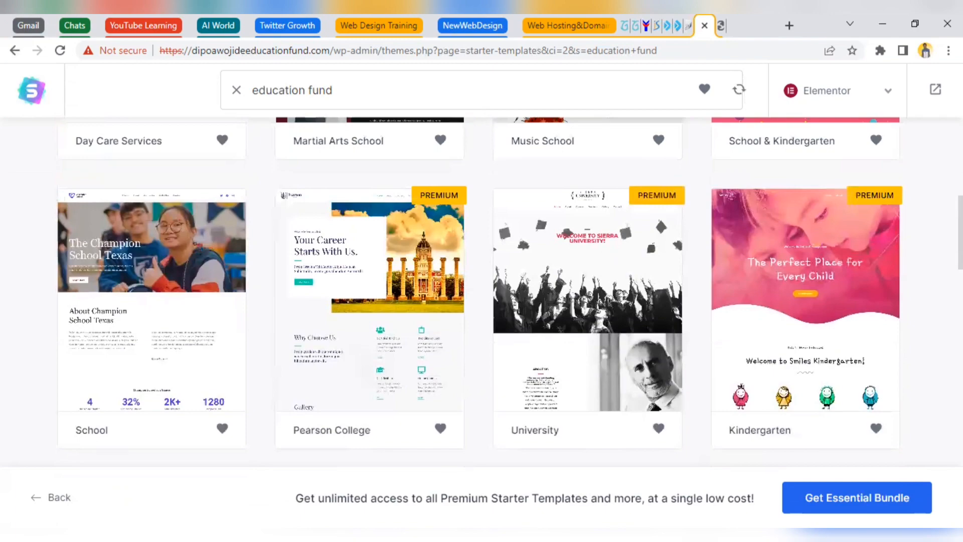
scroll(481, 293, "up", 9)
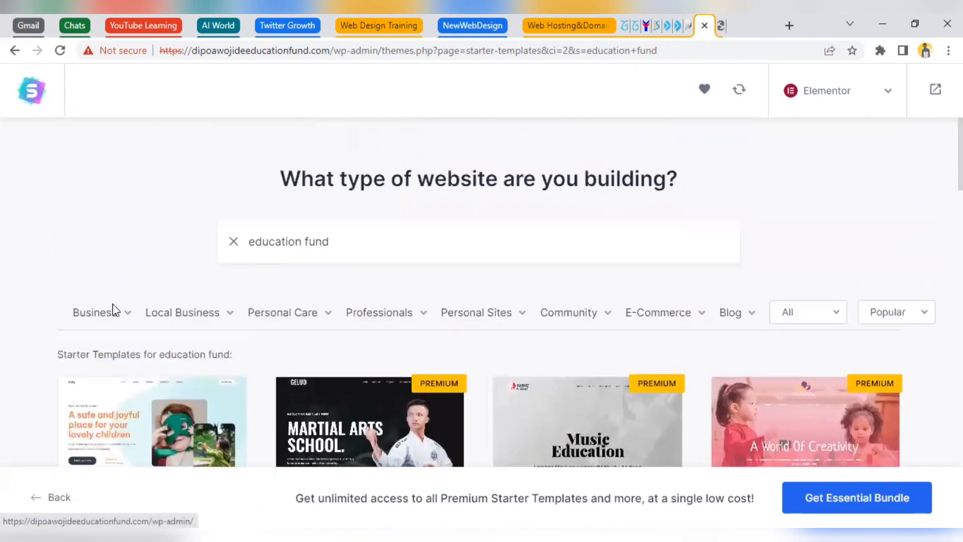
- Browse the Local Business category and list its Courier Delivery starter templates
mouse_move(170, 326)
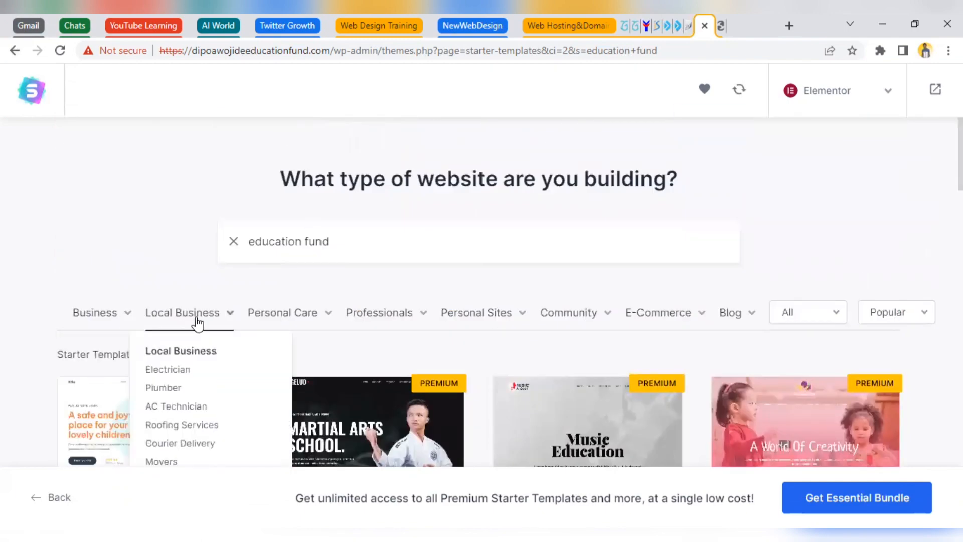
scroll(784, 337, "down", 2)
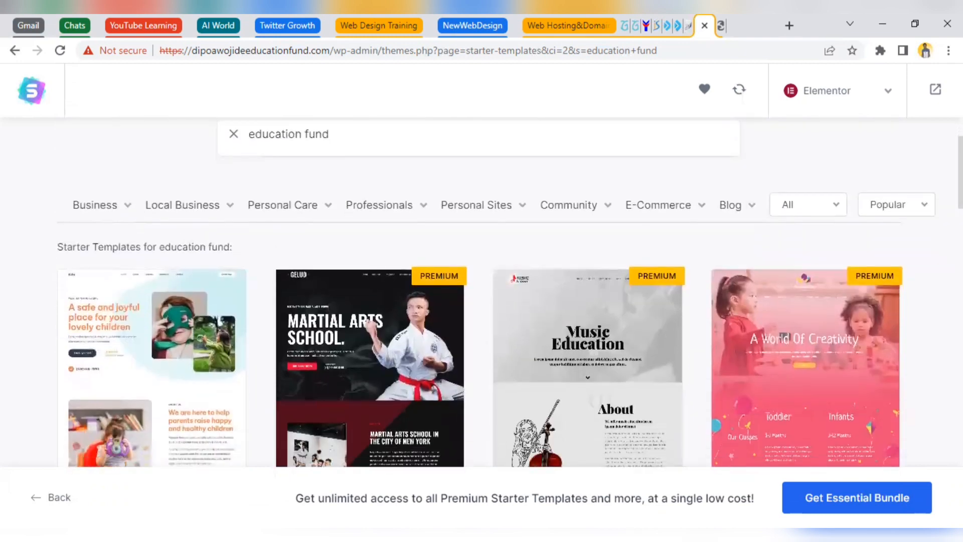
mouse_move(184, 214)
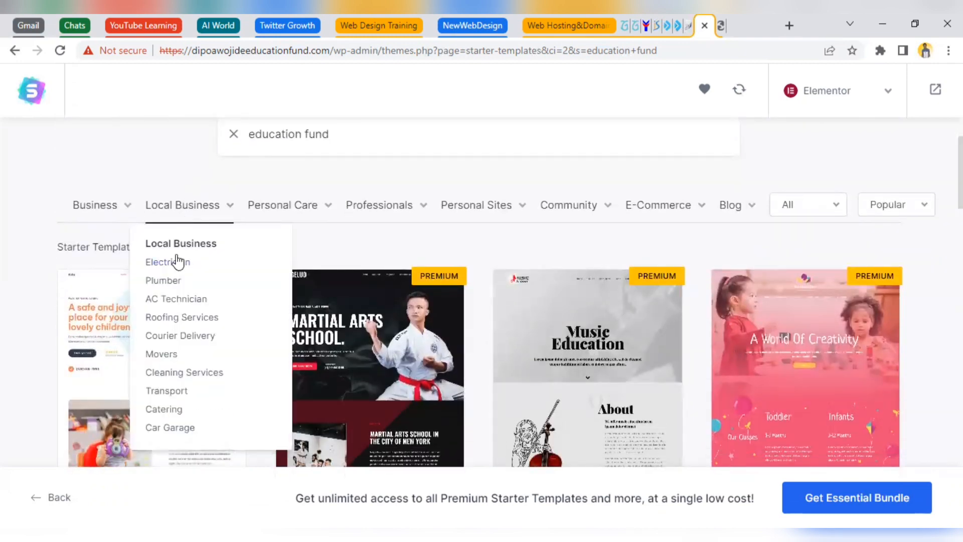
left_click(188, 336)
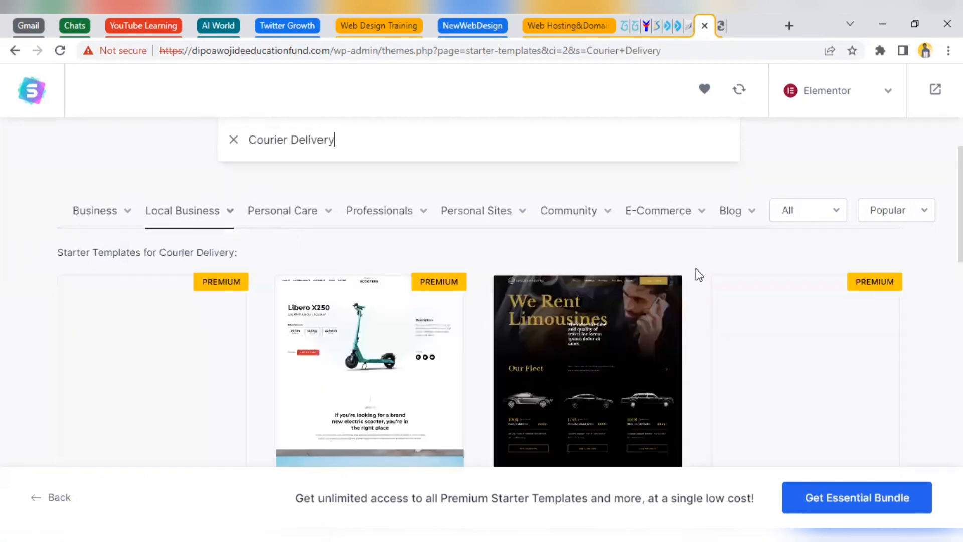
- Examine the Courier Delivery starter templates, comparing the free and premium designs
scroll(510, 292, "down", 3)
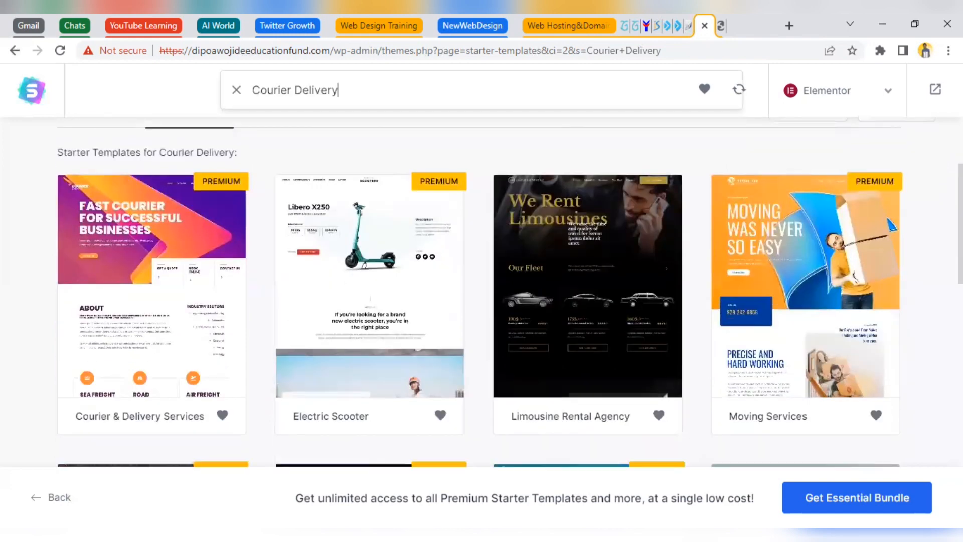
scroll(919, 307, "down", 4)
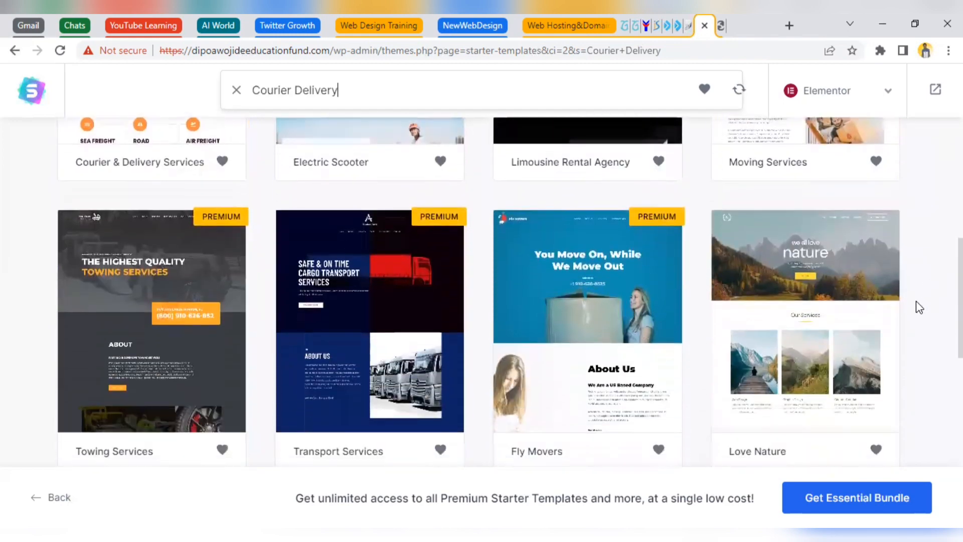
scroll(916, 300, "down", 2)
scroll(907, 336, "down", 4)
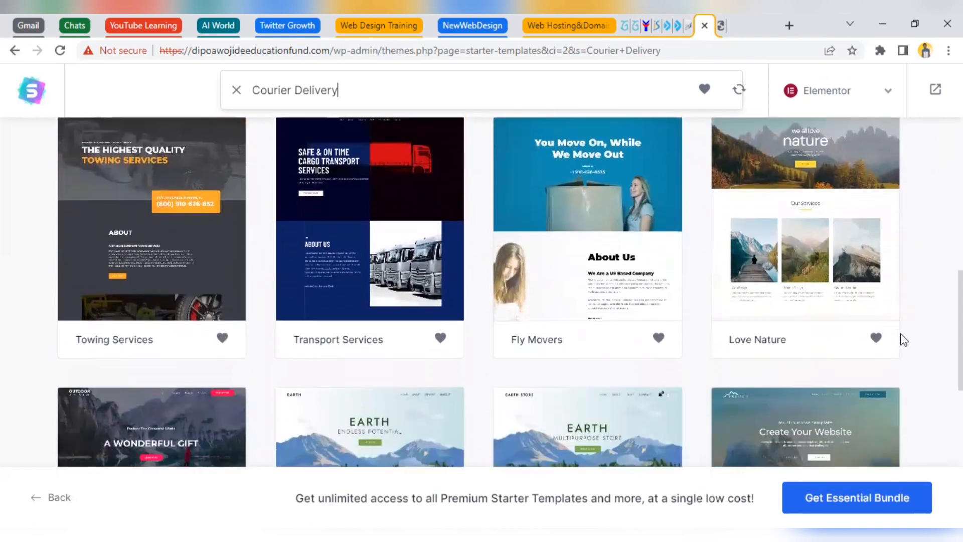
scroll(873, 388, "down", 2)
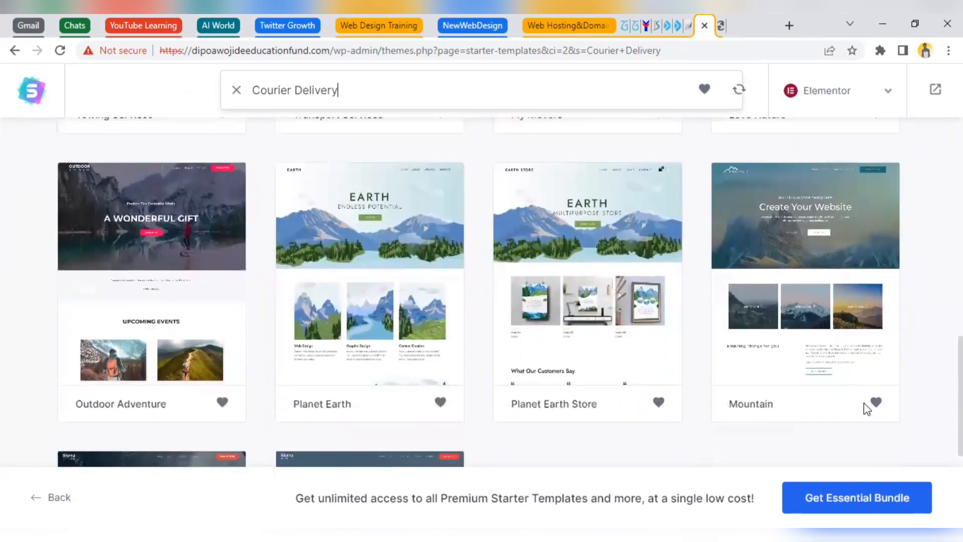
scroll(863, 406, "up", 9)
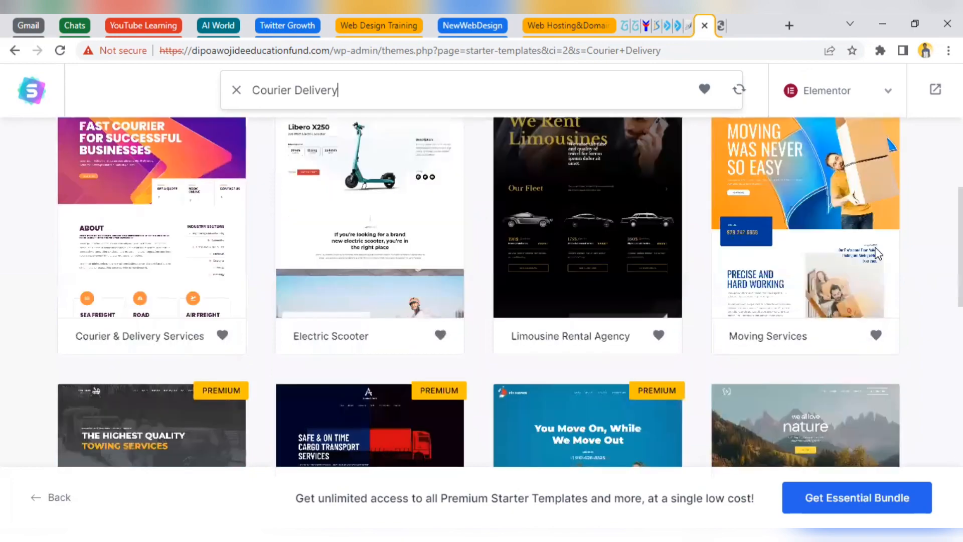
scroll(875, 215, "down", 3)
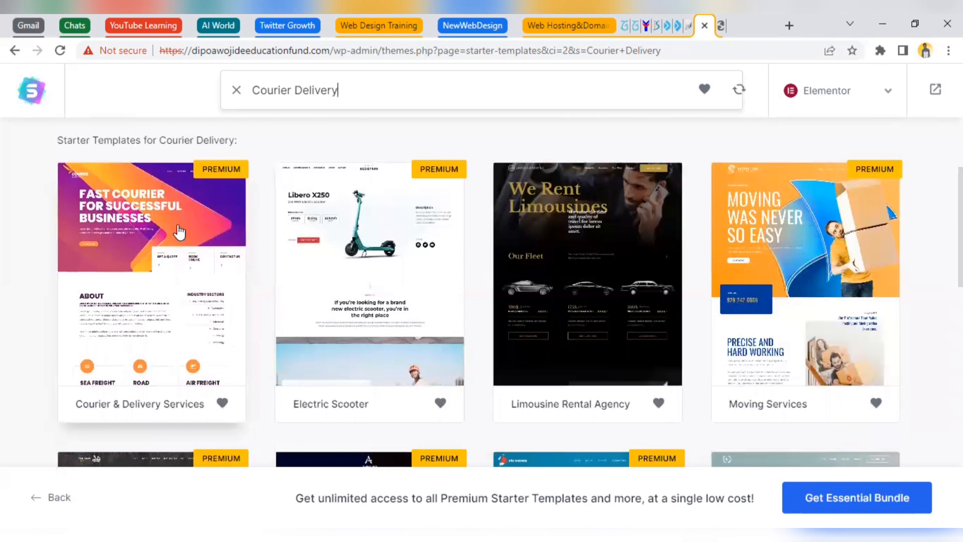
scroll(890, 203, "up", 3)
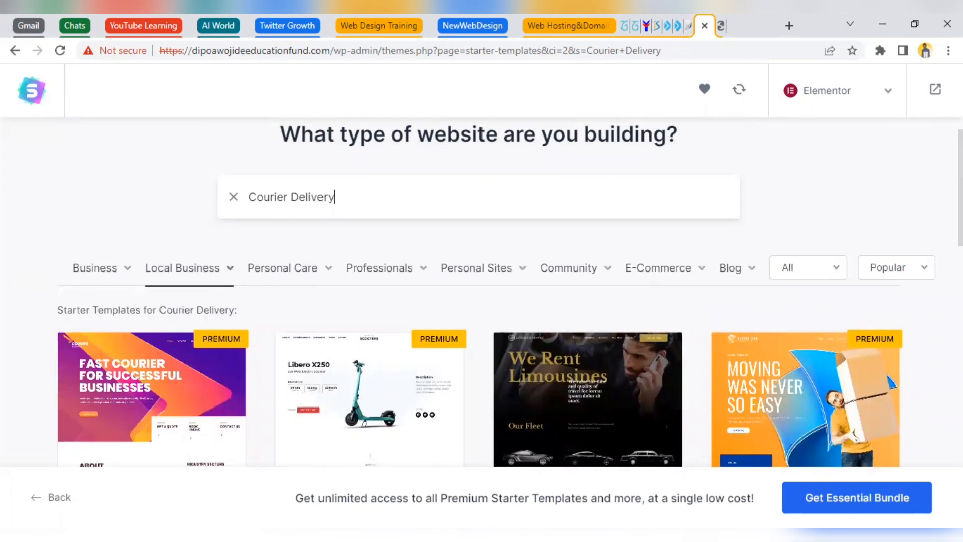
- Browse the template categories from Business to Personal Sites and list the Portfolio & CV starter templates
scroll(98, 197, "down", 1)
mouse_move(102, 206)
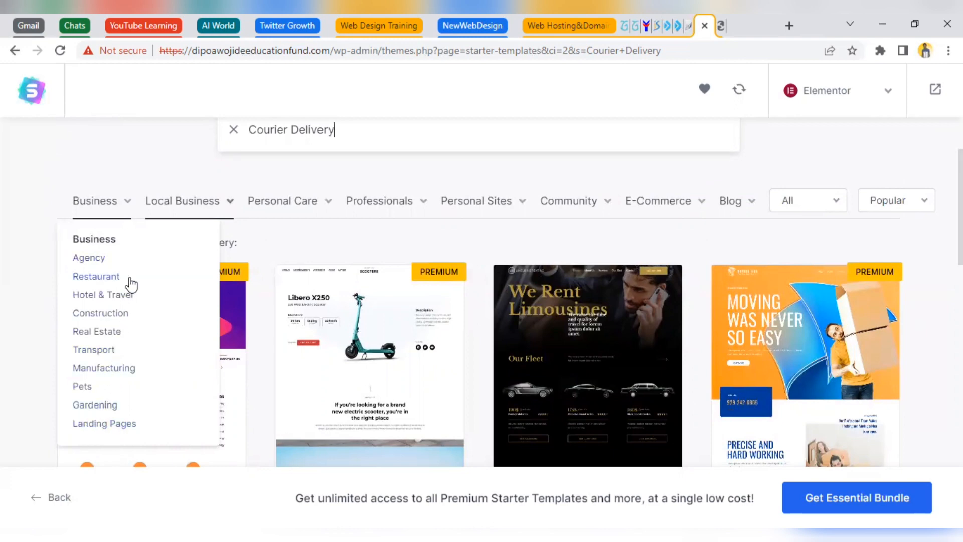
mouse_move(201, 206)
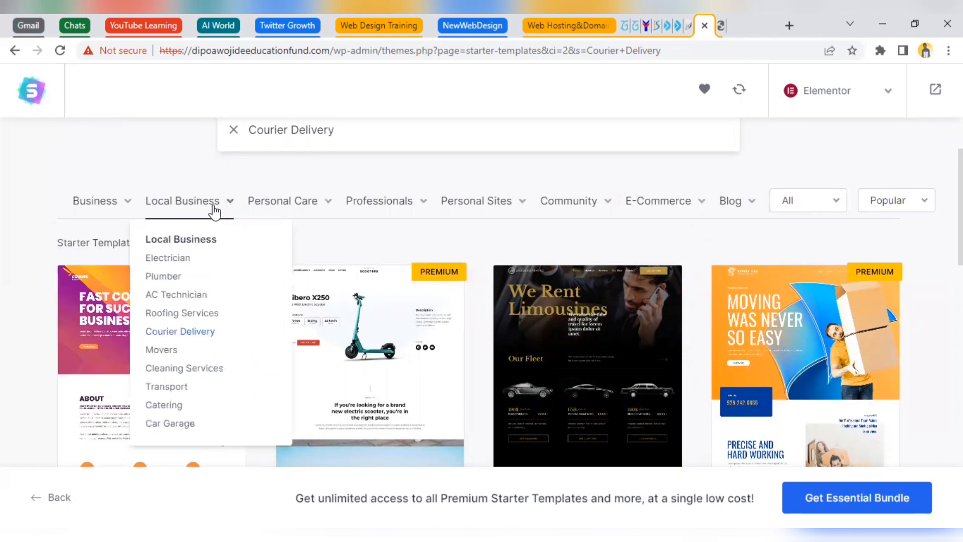
mouse_move(274, 215)
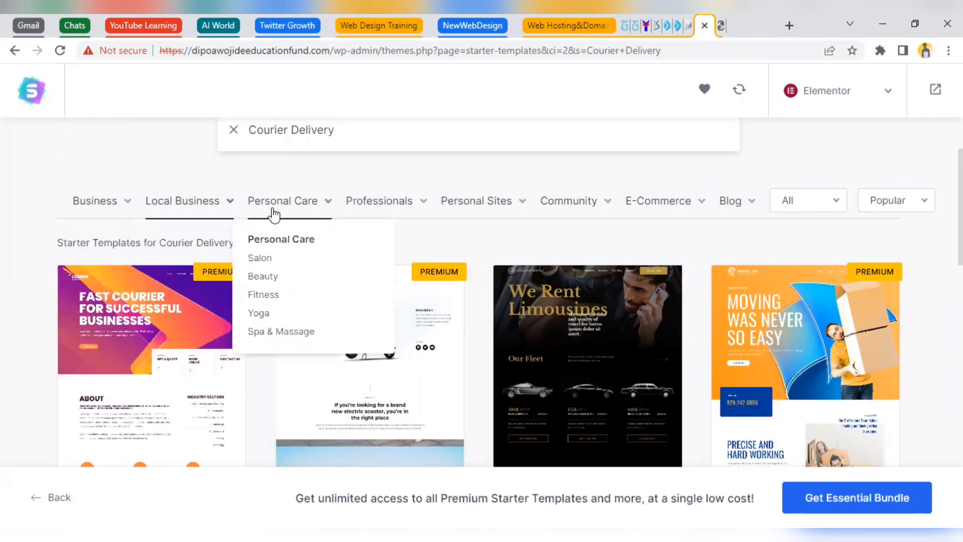
mouse_move(370, 216)
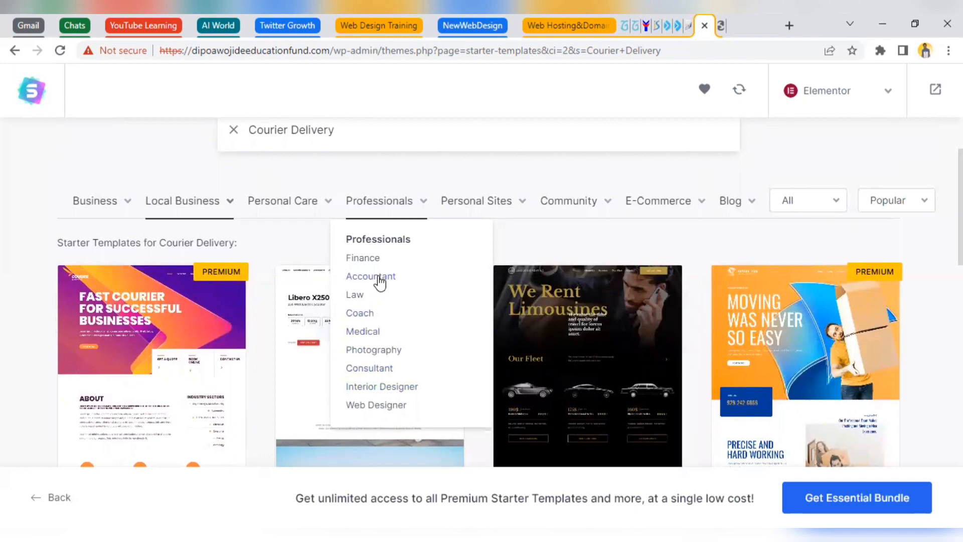
mouse_move(479, 214)
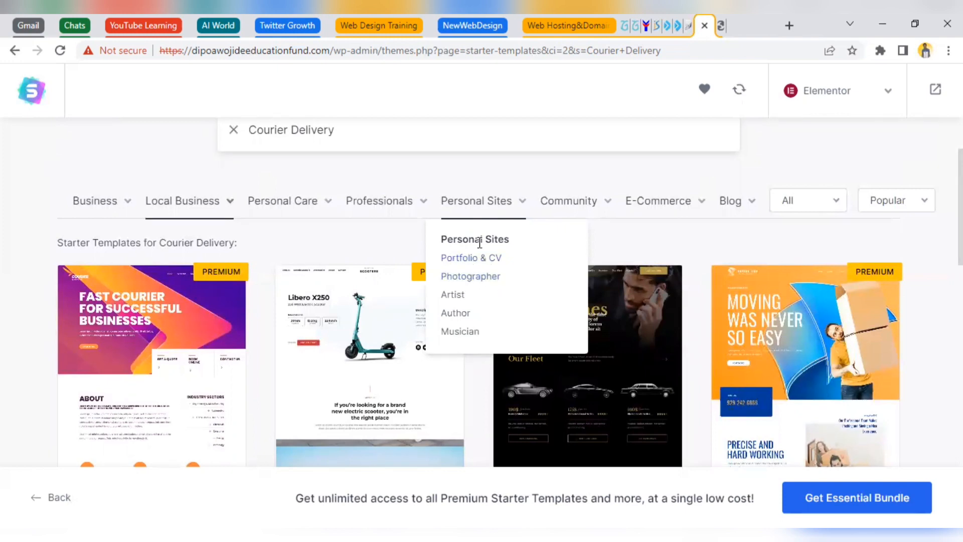
left_click(472, 258)
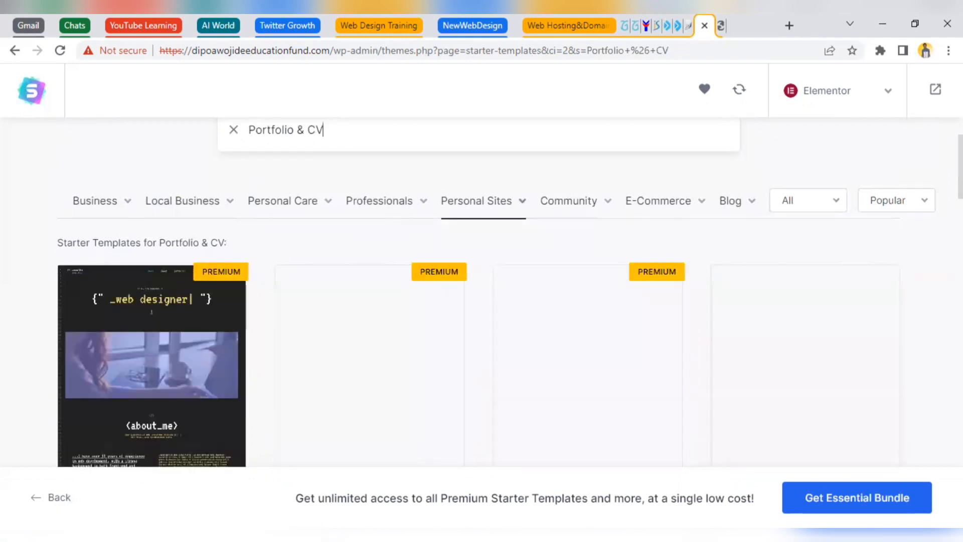
- Look through the first rows of Portfolio & CV starter templates and return to the category list
scroll(778, 235, "down", 2)
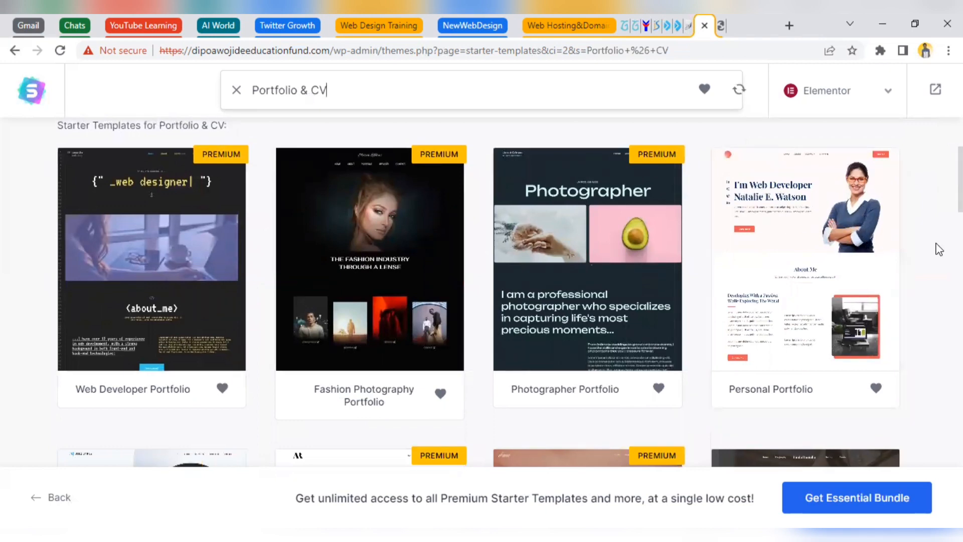
right_click(743, 169)
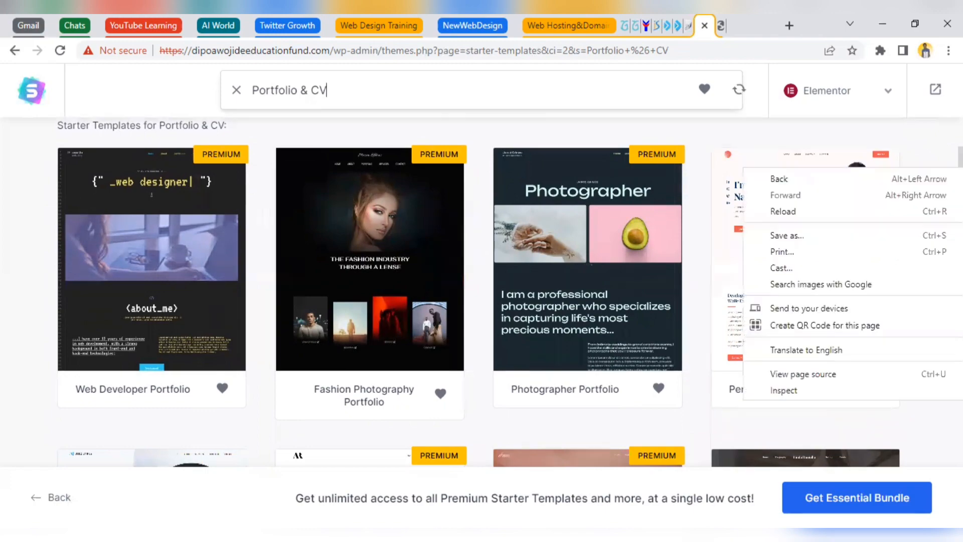
key("Escape")
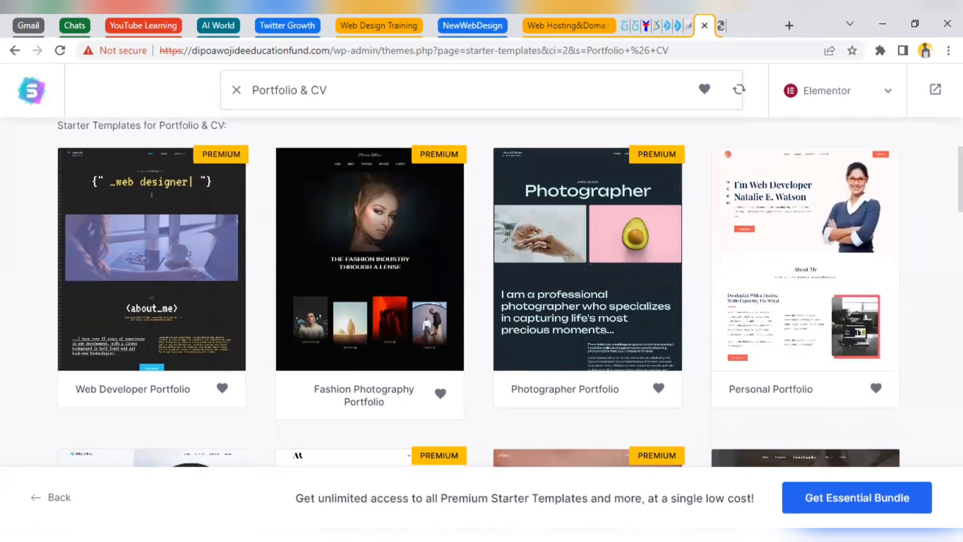
scroll(509, 291, "down", 6)
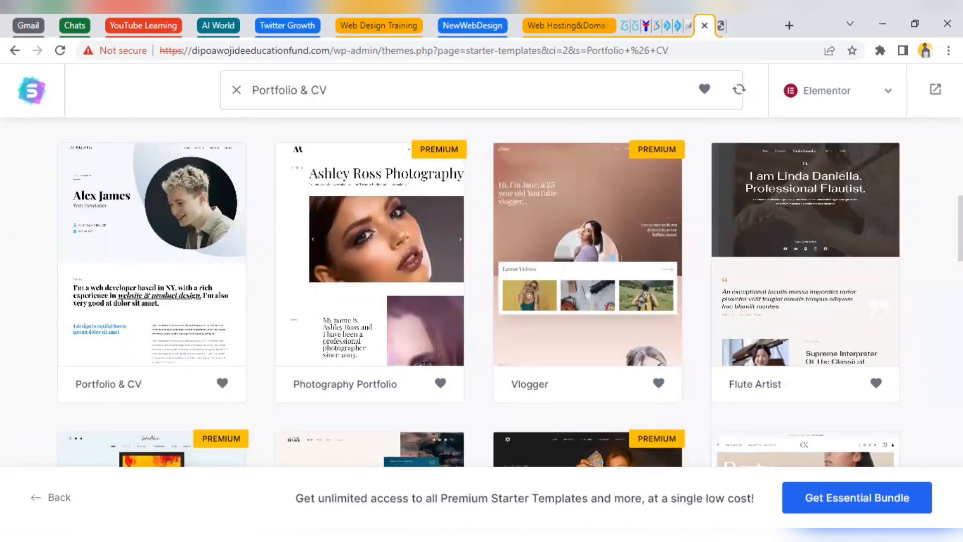
scroll(616, 222, "up", 8)
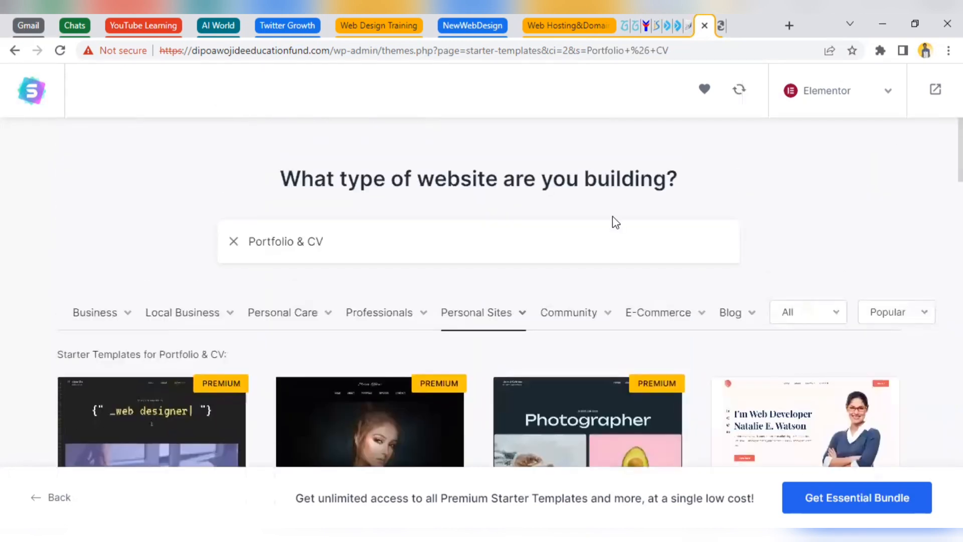
- Browse the Community, E-Commerce and Blog categories, and list the Charity starter templates under Non Profit
mouse_move(526, 318)
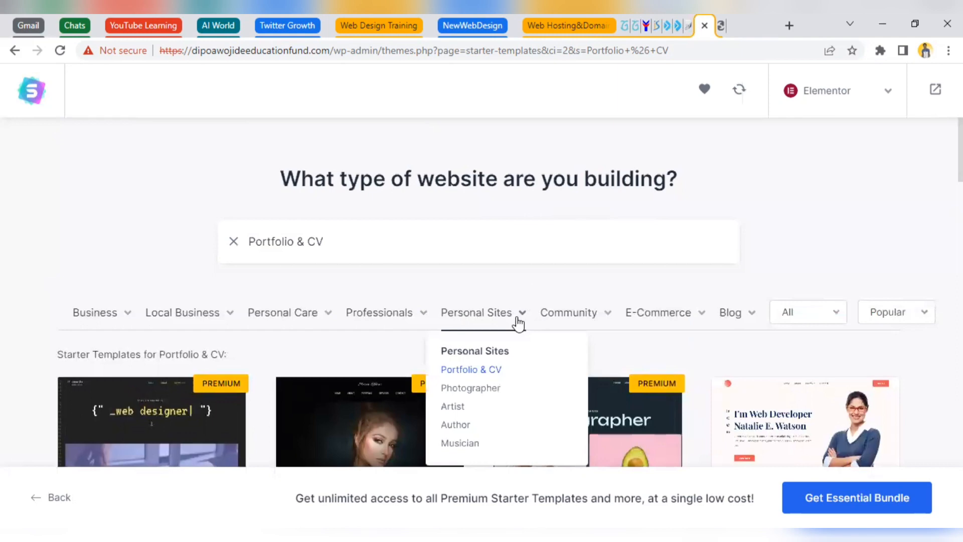
mouse_move(605, 324)
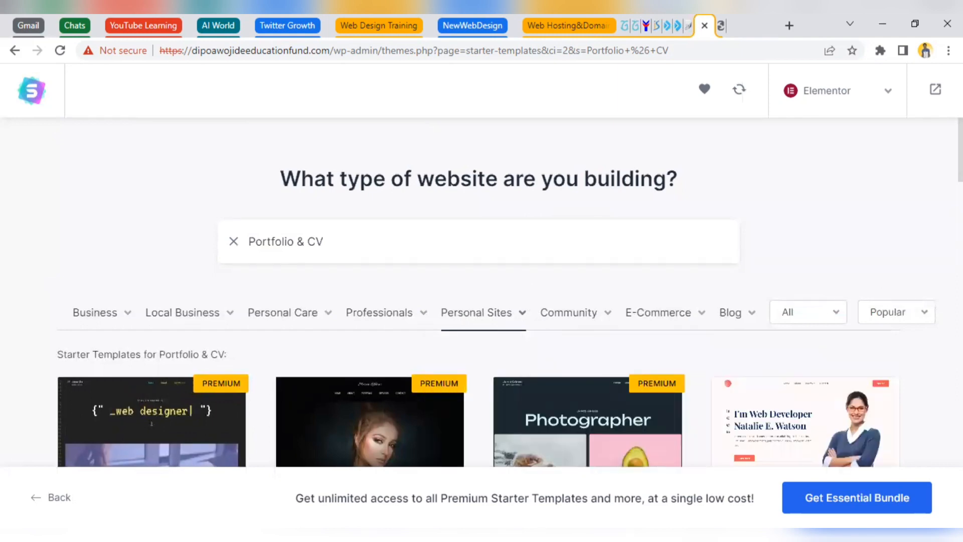
scroll(579, 242, "down", 3)
scroll(580, 242, "up", 2)
mouse_move(580, 241)
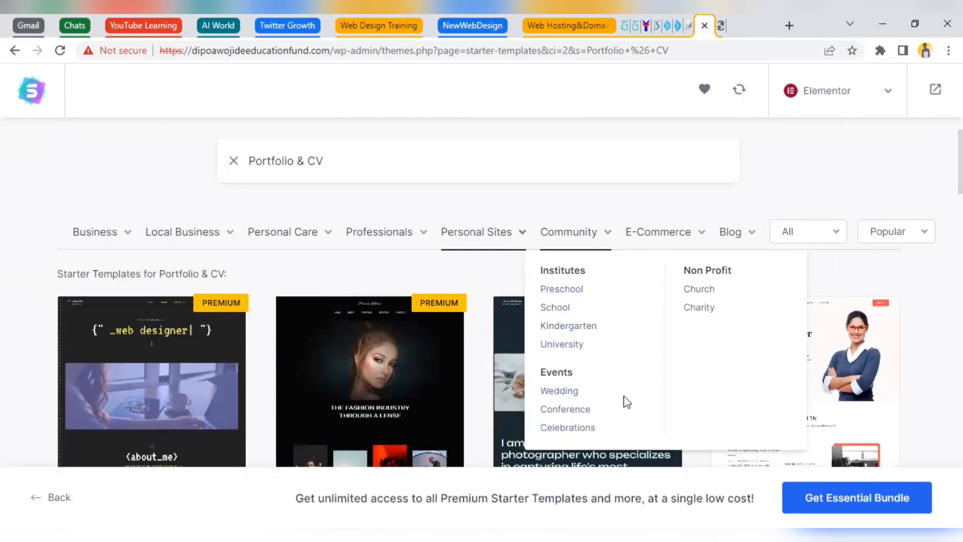
mouse_move(736, 246)
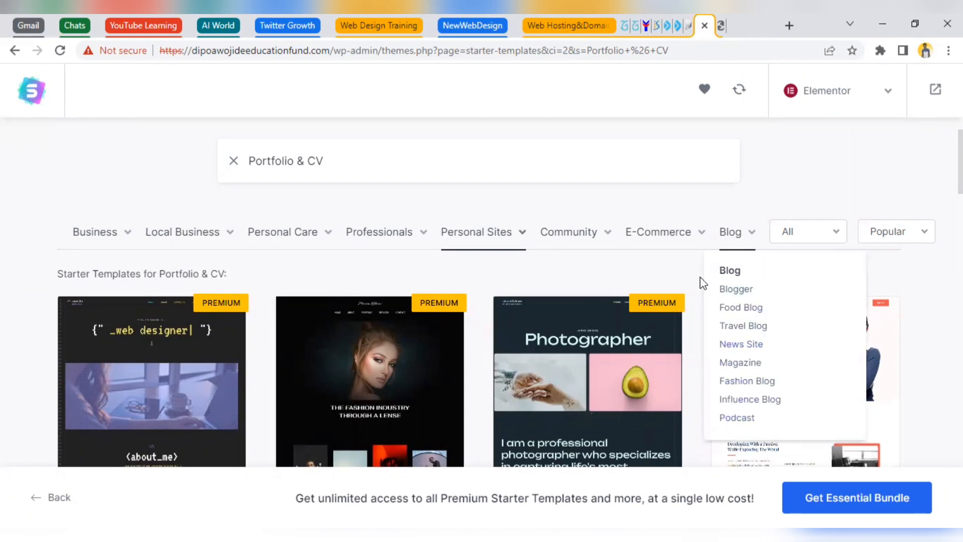
mouse_move(652, 231)
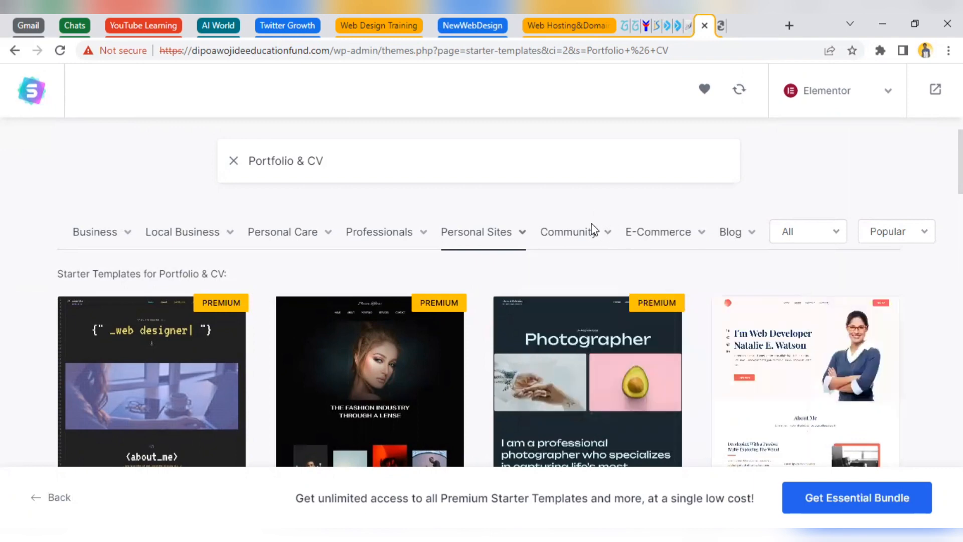
left_click(703, 307)
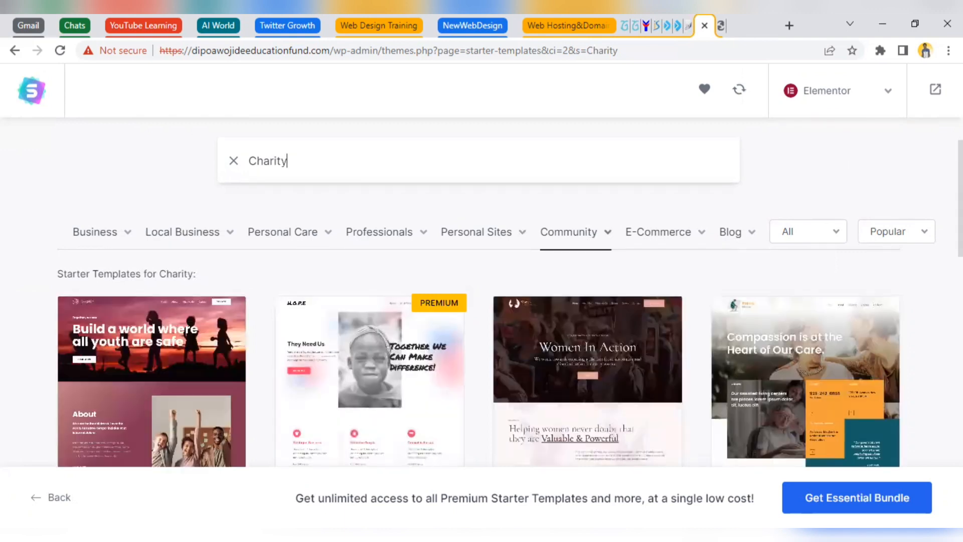
- Examine the Charity starter templates down to the last row and return to the first row
scroll(481, 301, "down", 3)
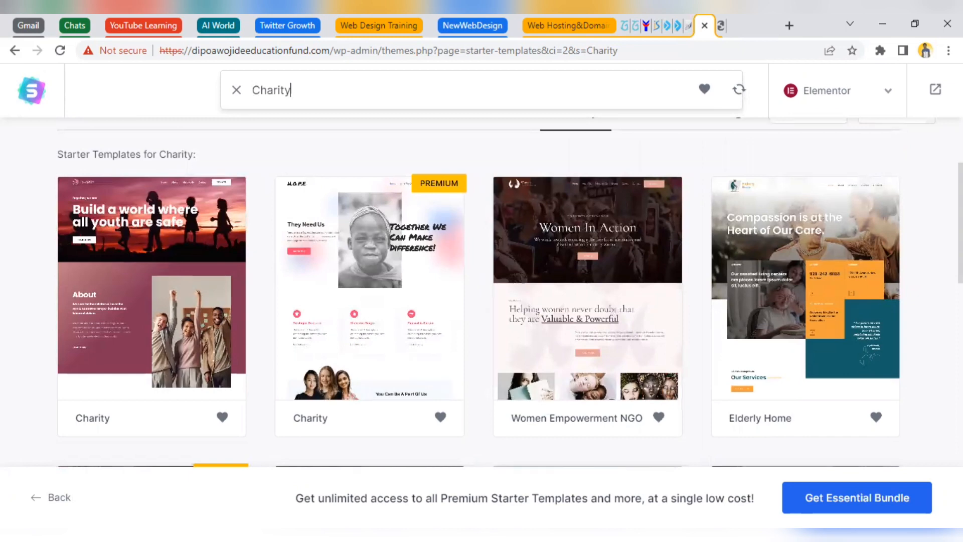
scroll(497, 294, "down", 1)
scroll(482, 291, "down", 5)
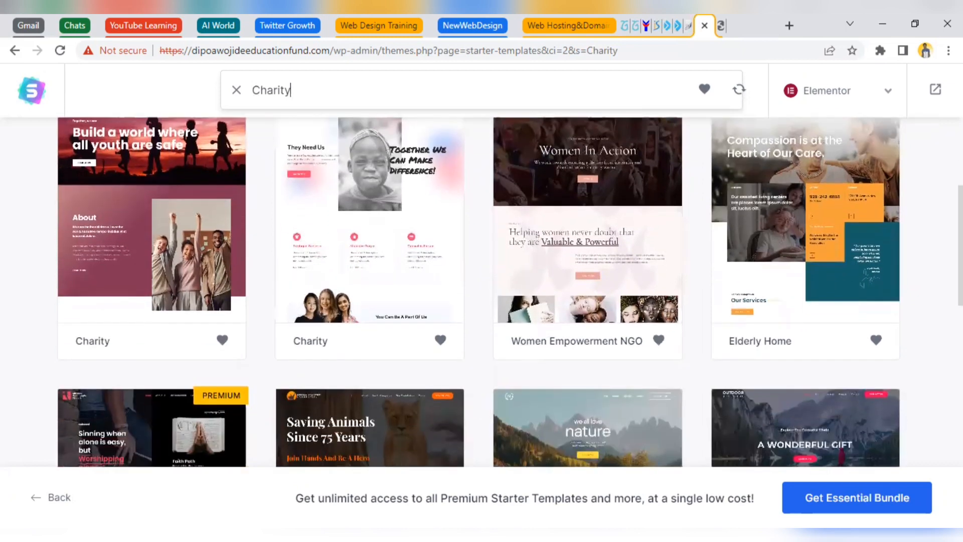
scroll(481, 291, "down", 1)
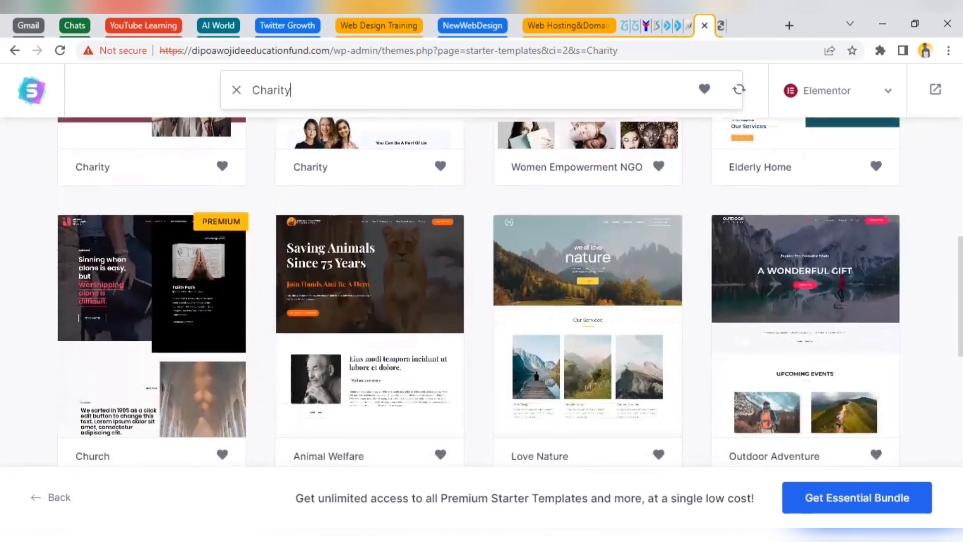
scroll(938, 315, "down", 2)
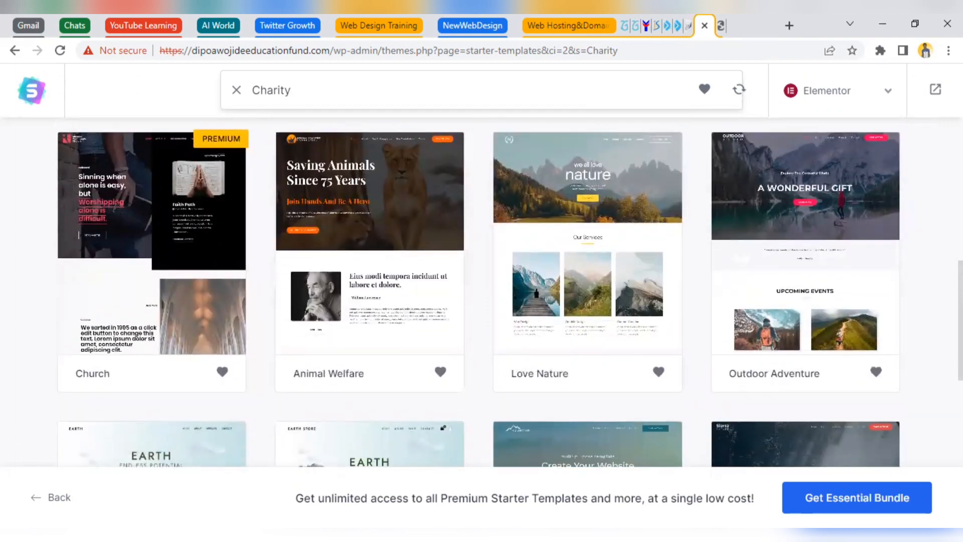
scroll(481, 291, "up", 4)
scroll(481, 291, "up", 2)
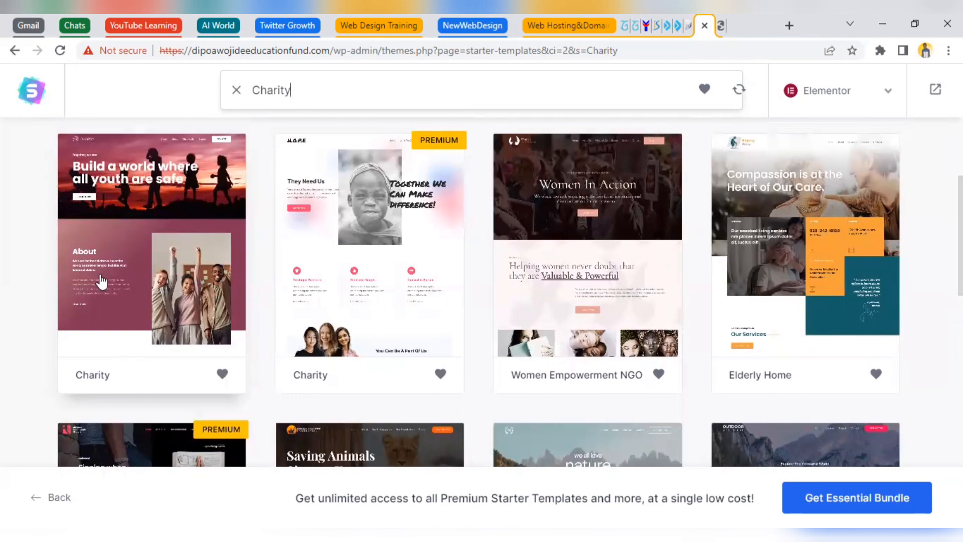
scroll(482, 291, "down", 15)
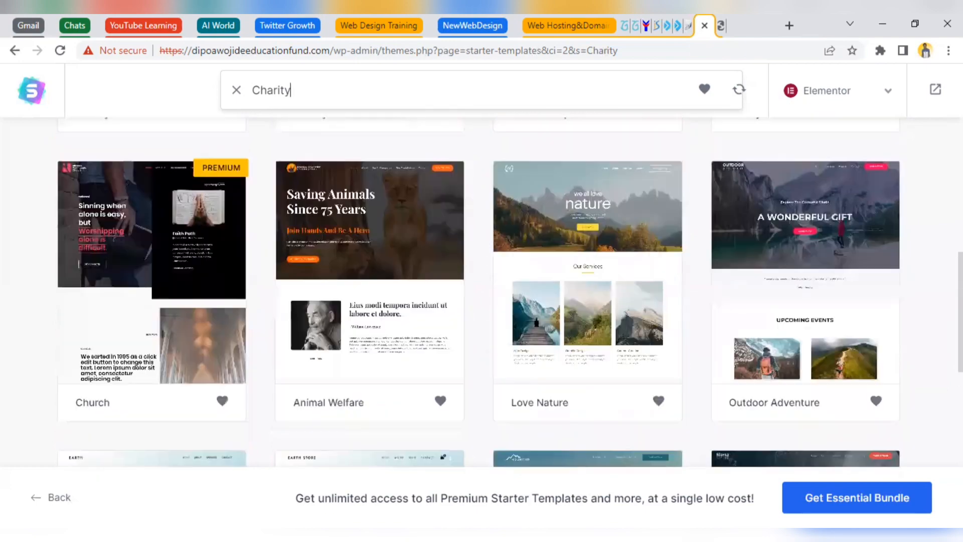
scroll(481, 291, "down", 4)
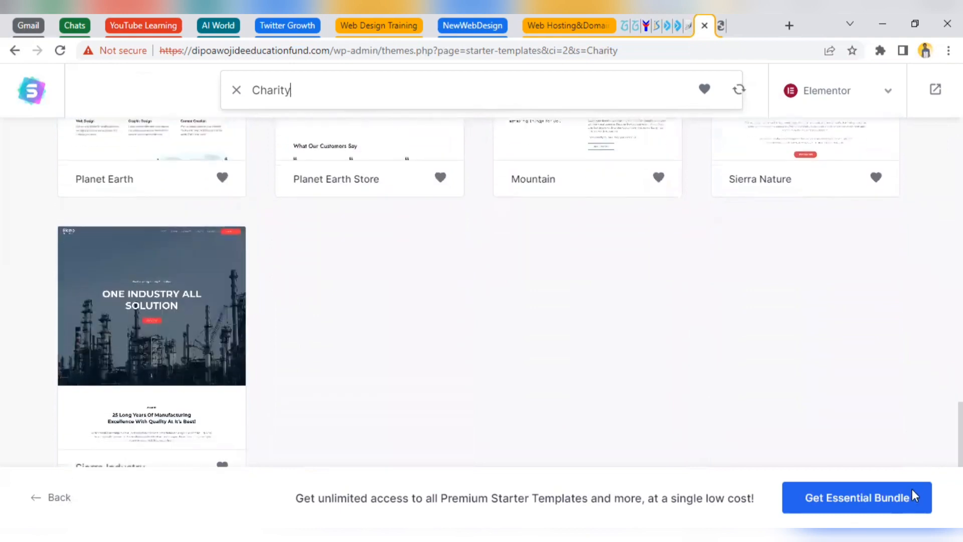
scroll(912, 488, "down", 1)
scroll(918, 454, "up", 3)
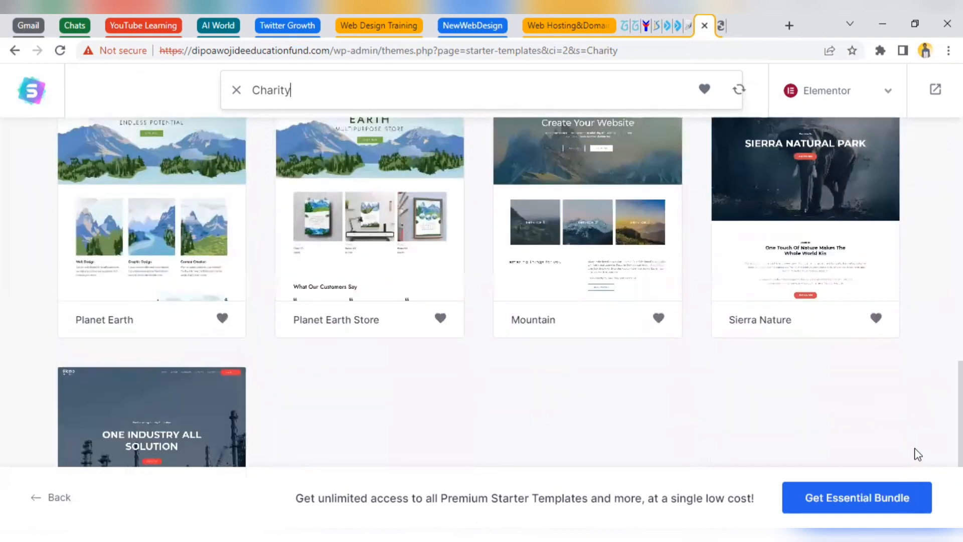
scroll(916, 391, "up", 4)
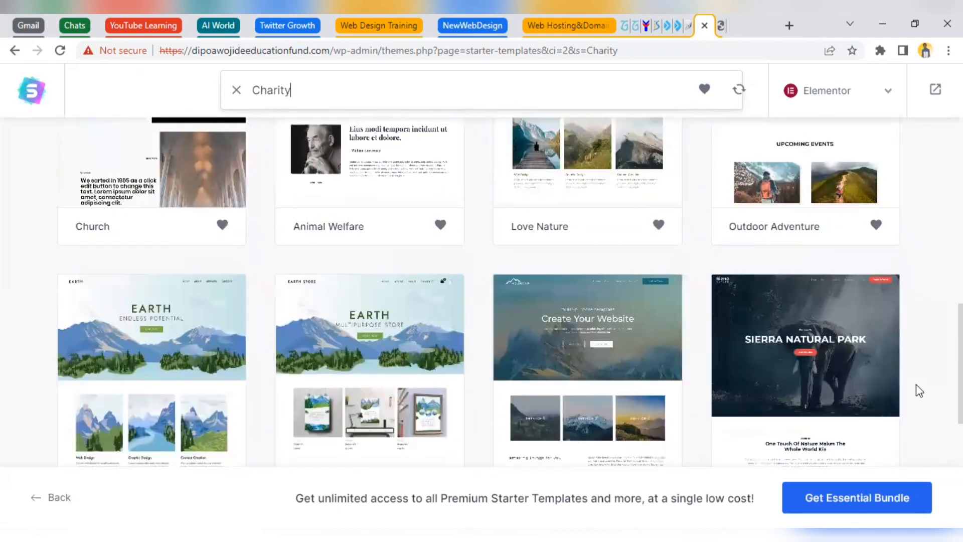
scroll(916, 385, "up", 15)
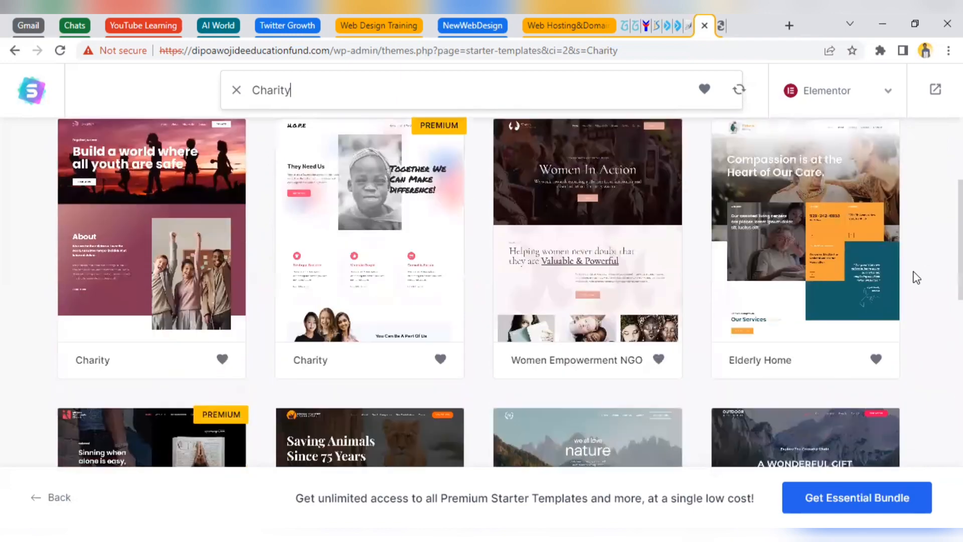
- Select the free Charity template and look over its home page preview as far as the What we do section
left_click(112, 243)
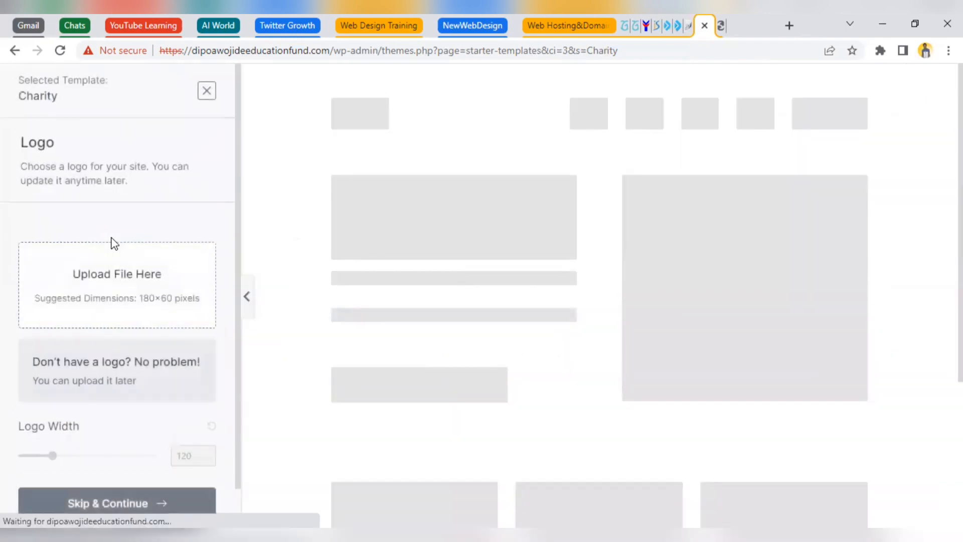
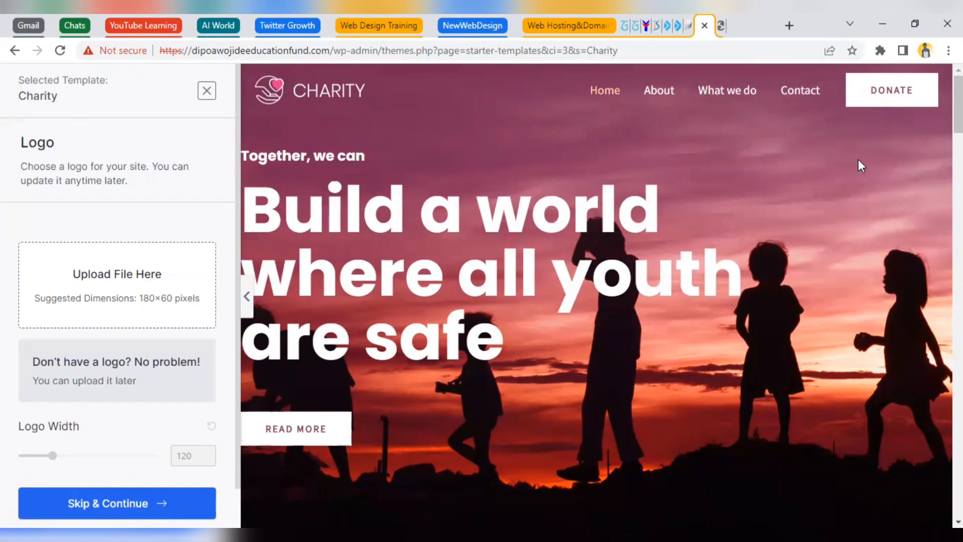
scroll(871, 201, "down", 10)
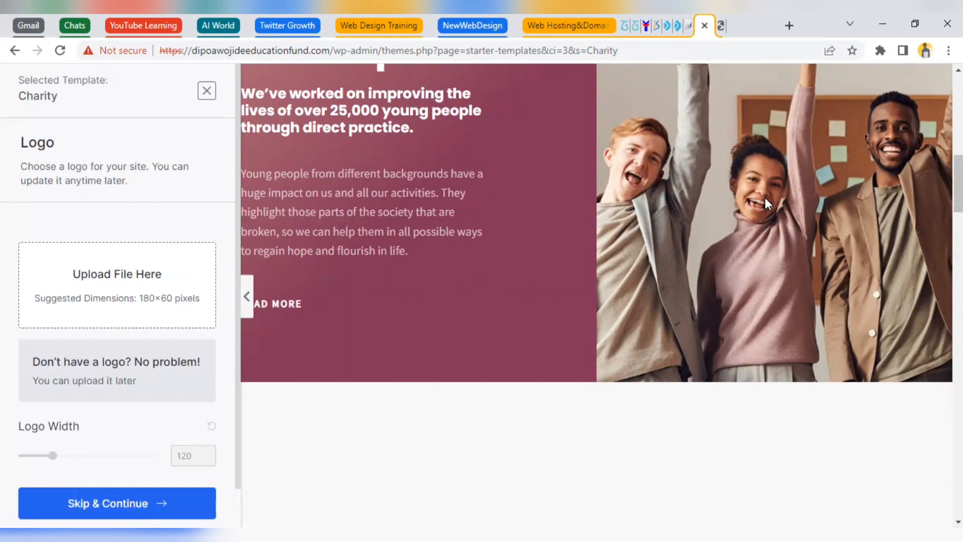
scroll(596, 296, "down", 8)
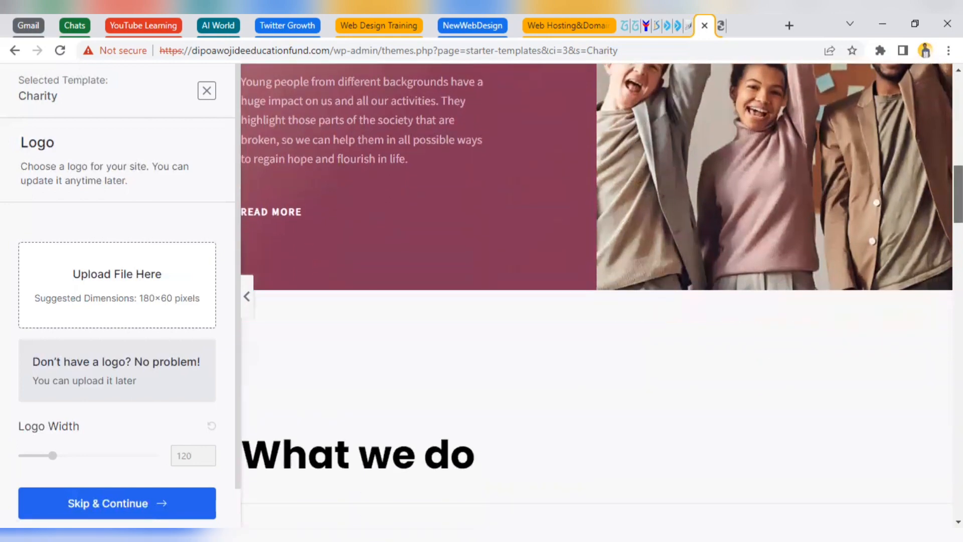
scroll(939, 150, "up", 10)
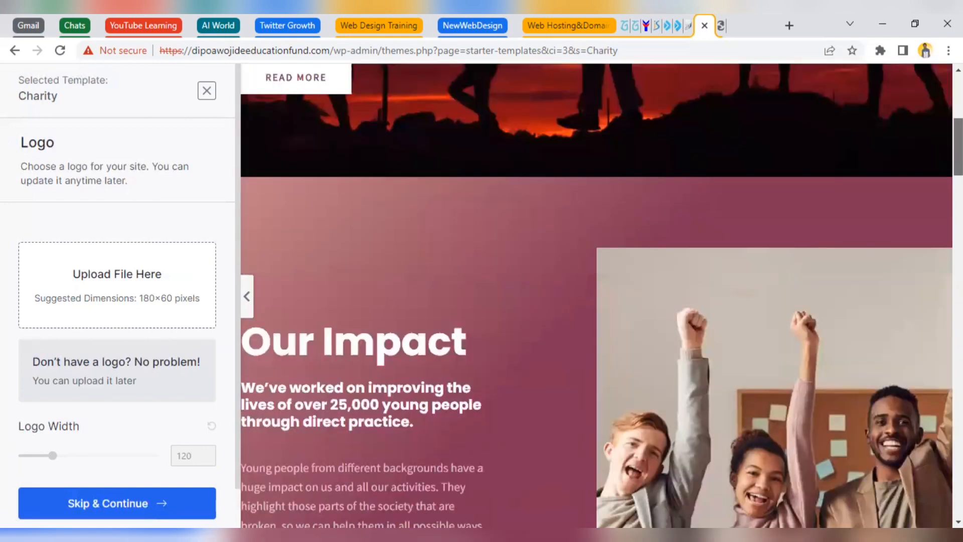
- Expand the Web Design Training tab group and view the theedfund.org and tetfund.gov.ng reference websites
left_click(384, 23)
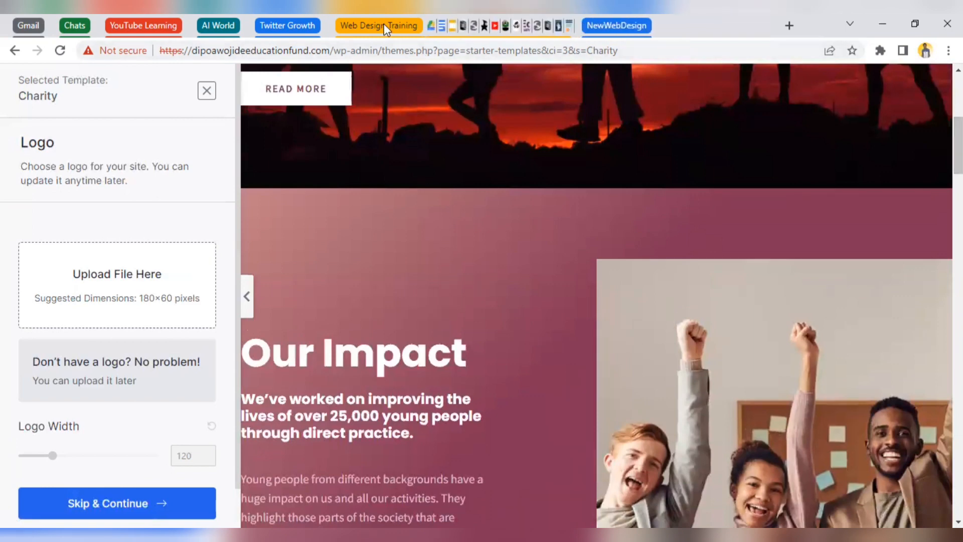
left_click(538, 27)
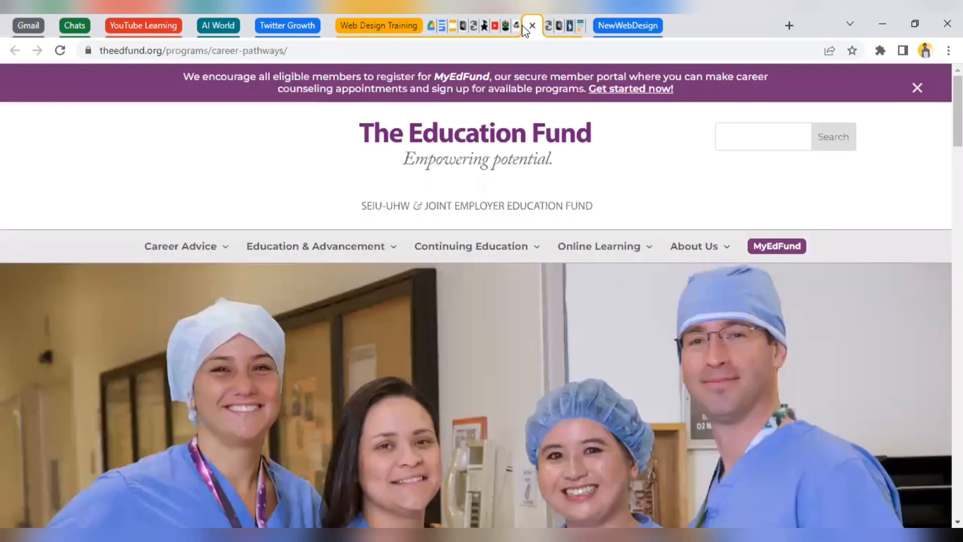
left_click(515, 30)
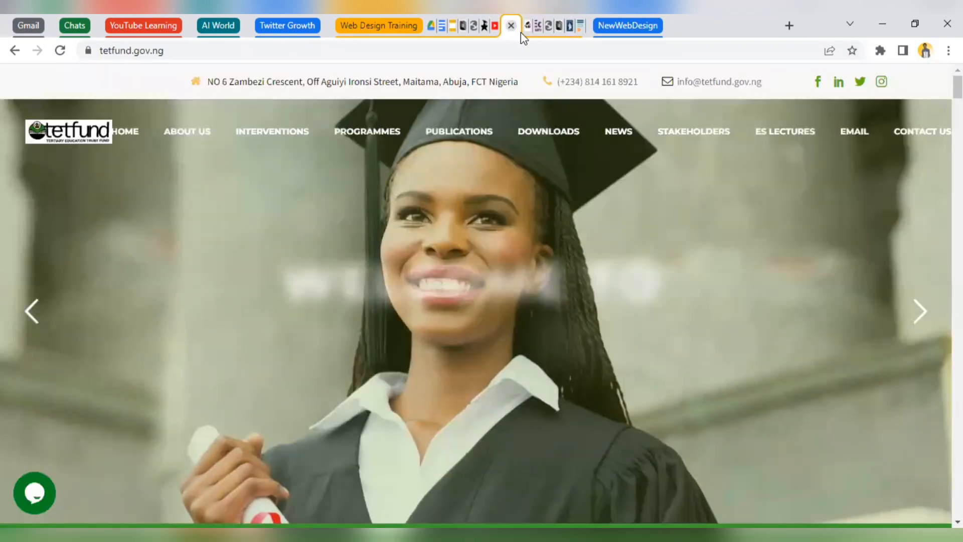
- View the blackeducationfund.ca, theedfund.org and jandtfoundation.org reference websites, and collapse the Web Design Training tab group
left_click(530, 36)
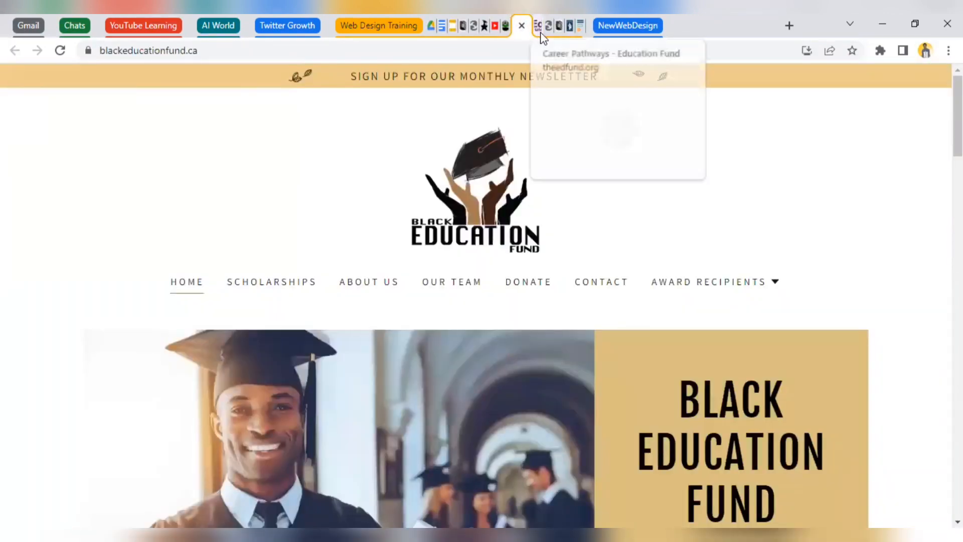
left_click(541, 36)
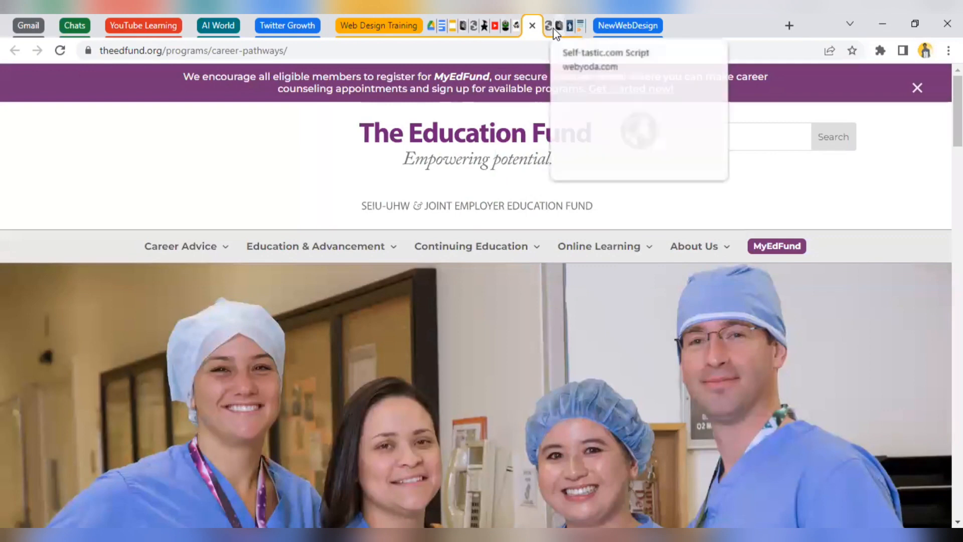
left_click(557, 30)
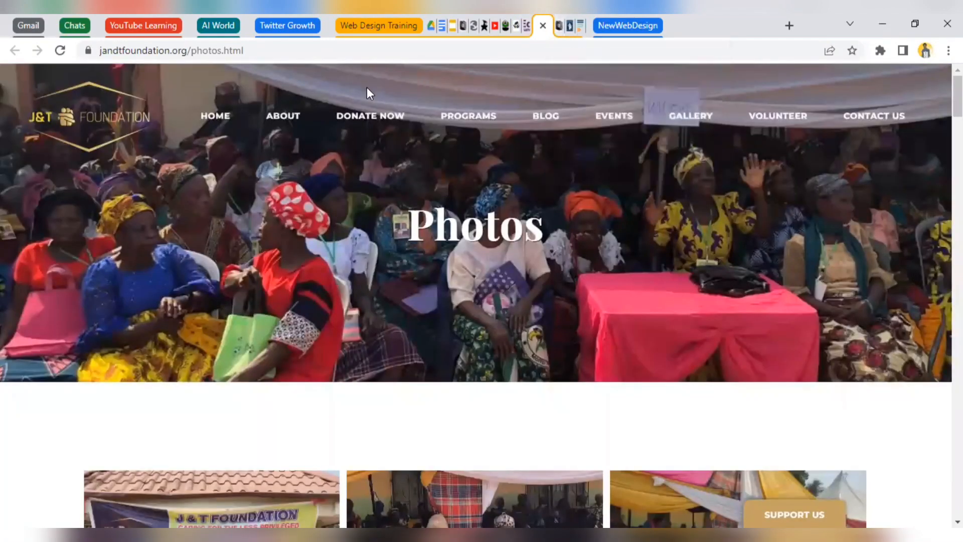
left_click(404, 29)
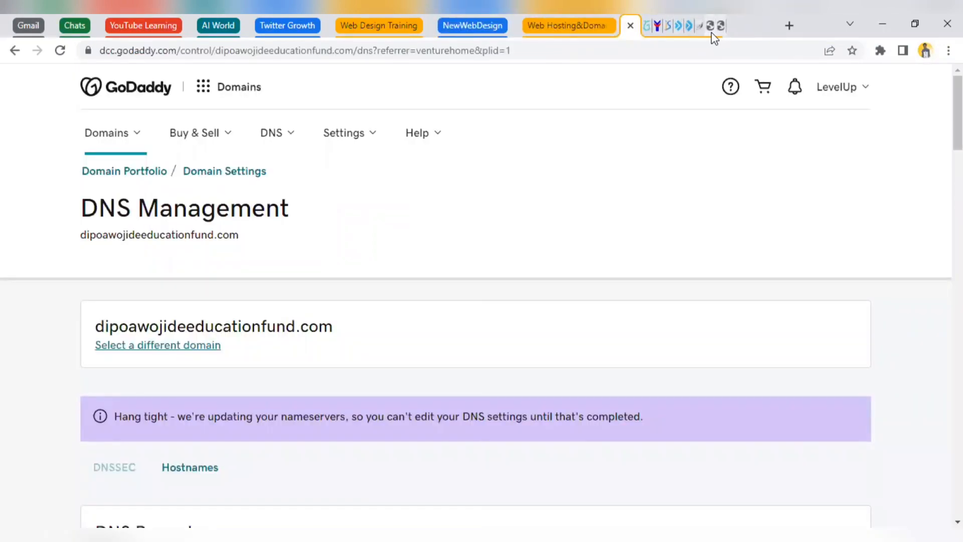
- Return to the Charity starter template setup and skip the logo upload
left_click(712, 32)
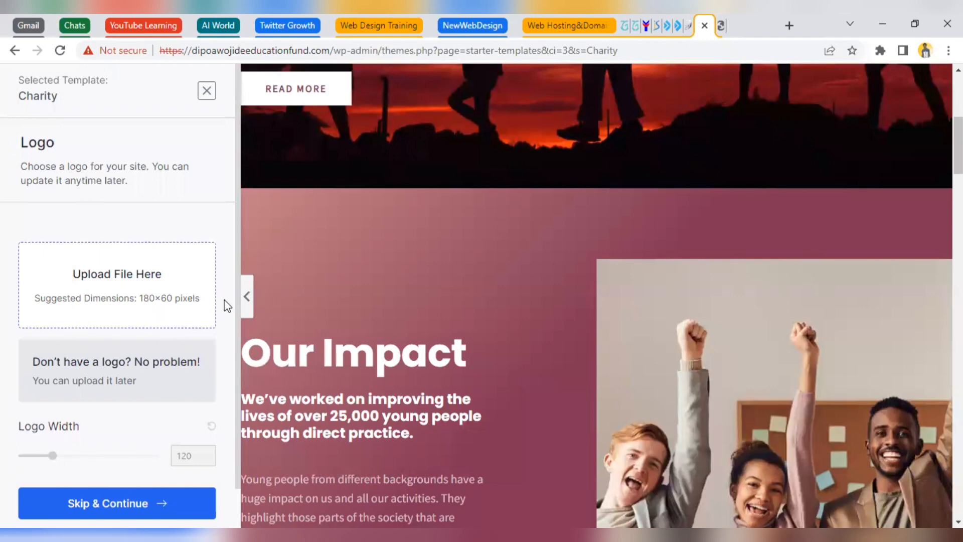
scroll(236, 326, "down", 1)
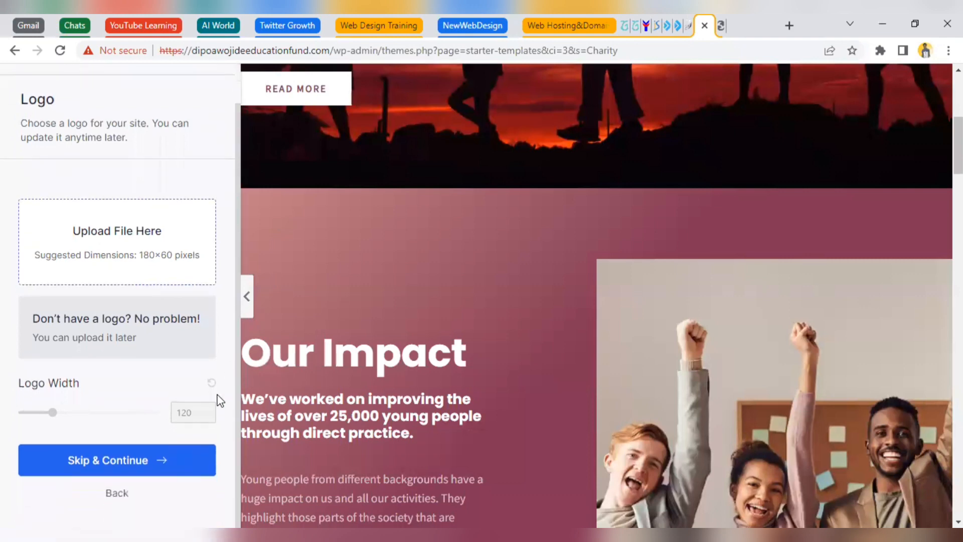
left_click(135, 463)
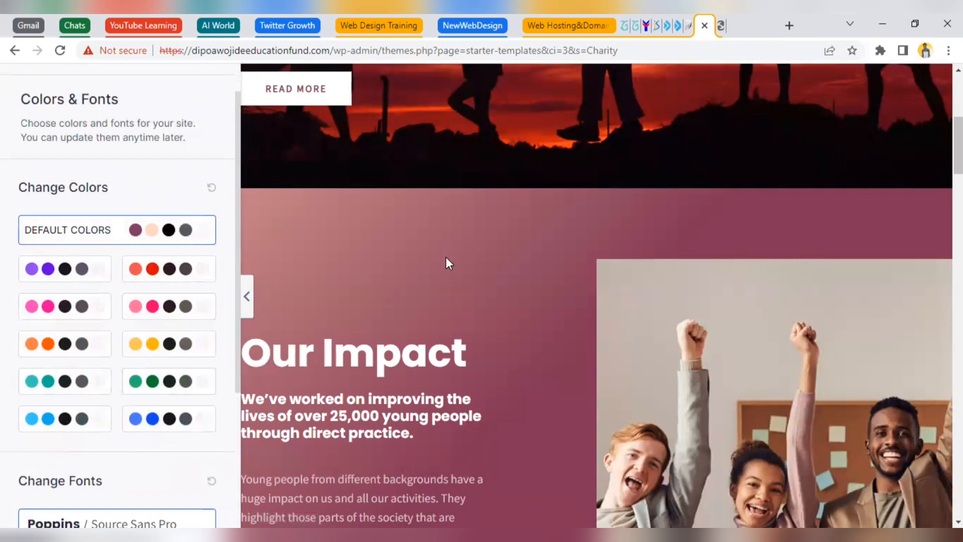
- Try the red and pink color palettes on the Charity template preview and restore the default colors
scroll(597, 301, "down", 4)
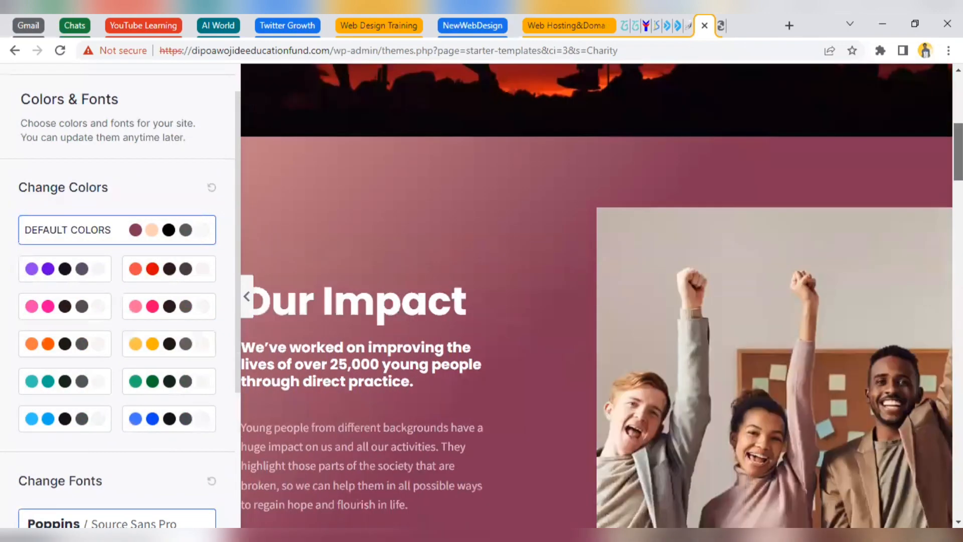
scroll(322, 245, "down", 6)
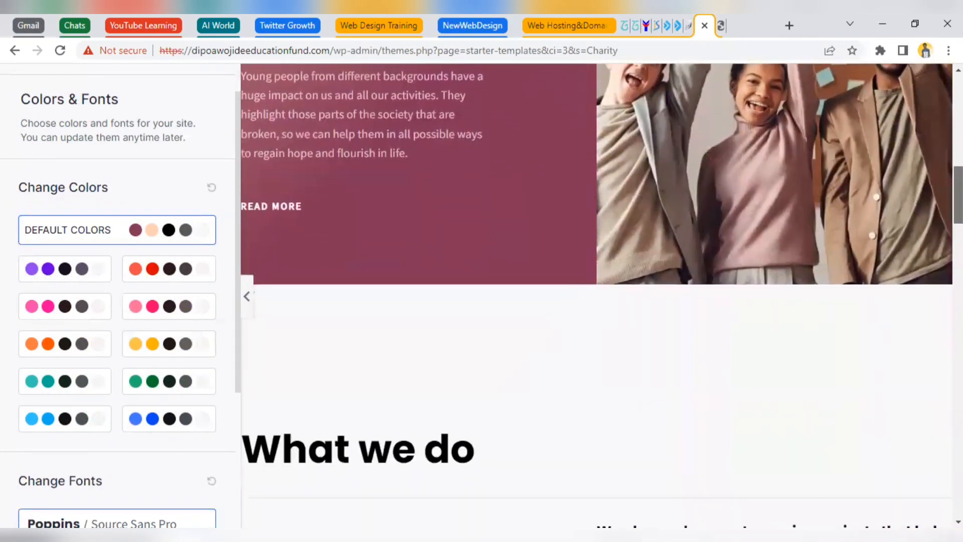
left_click(147, 280)
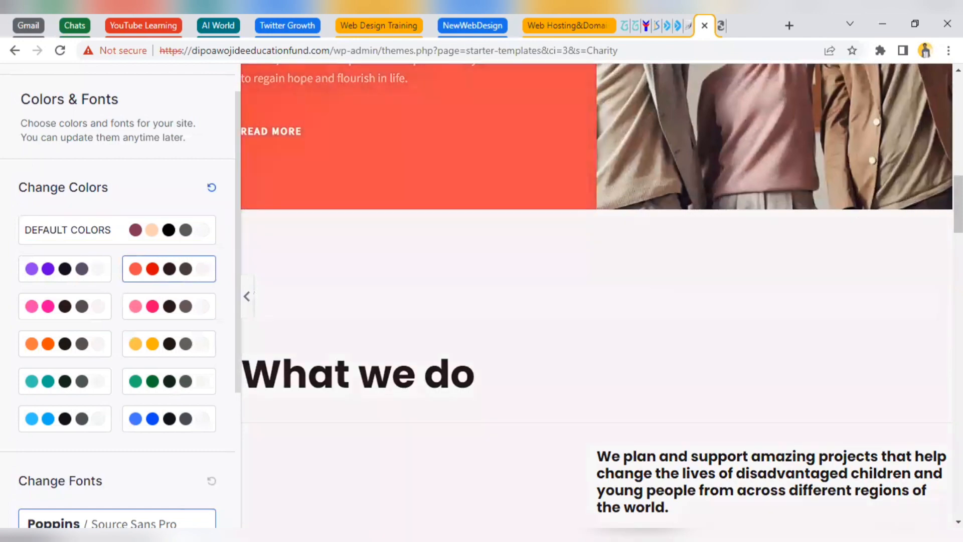
scroll(596, 296, "up", 10)
scroll(597, 296, "down", 4)
scroll(597, 296, "down", 1)
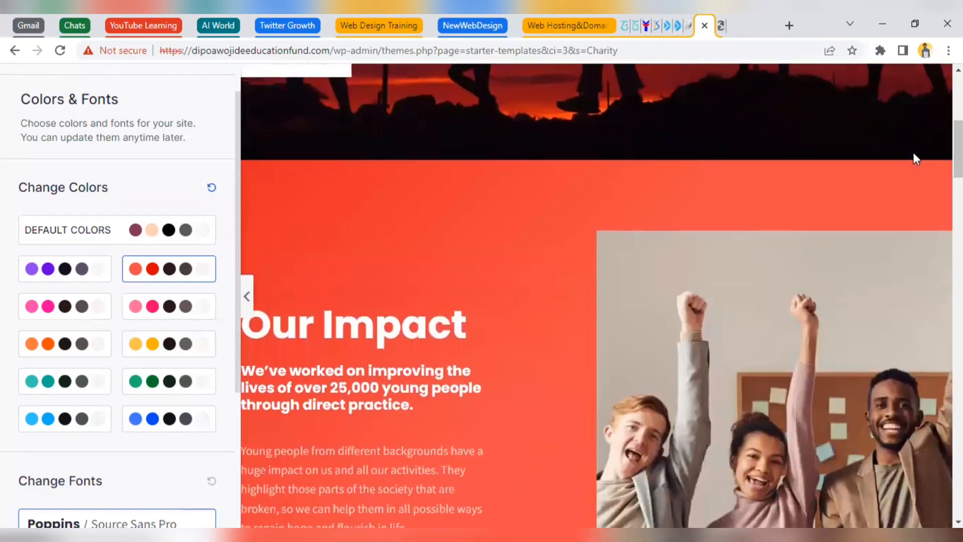
left_click(139, 228)
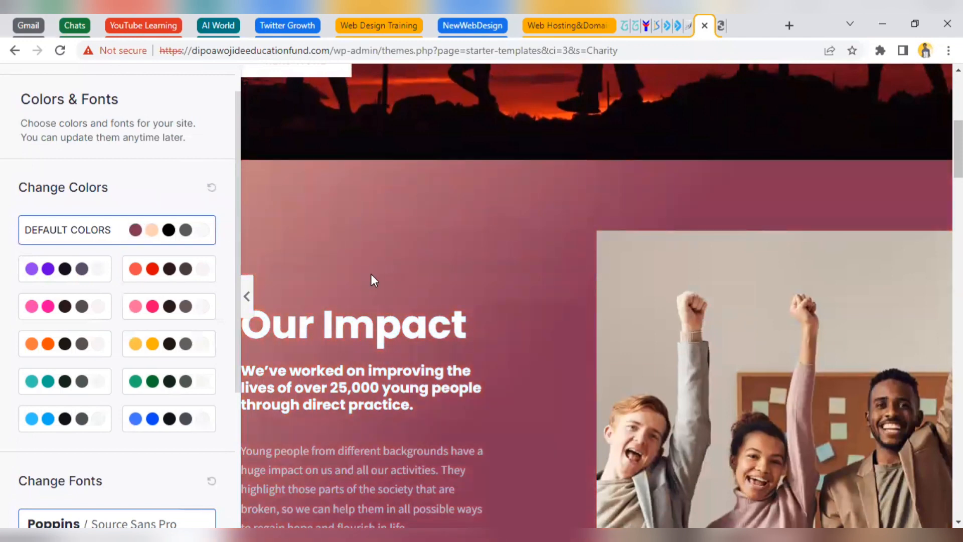
left_click(152, 307)
left_click(95, 237)
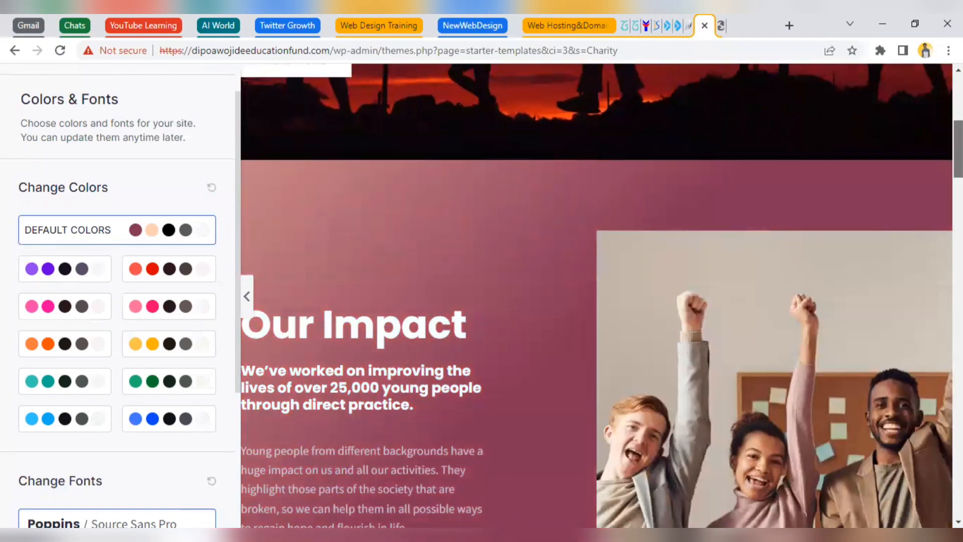
- Accept the default colors and the Poppins / Source Sans Pro fonts, and continue to the last setup form
scroll(351, 206, "down", 3)
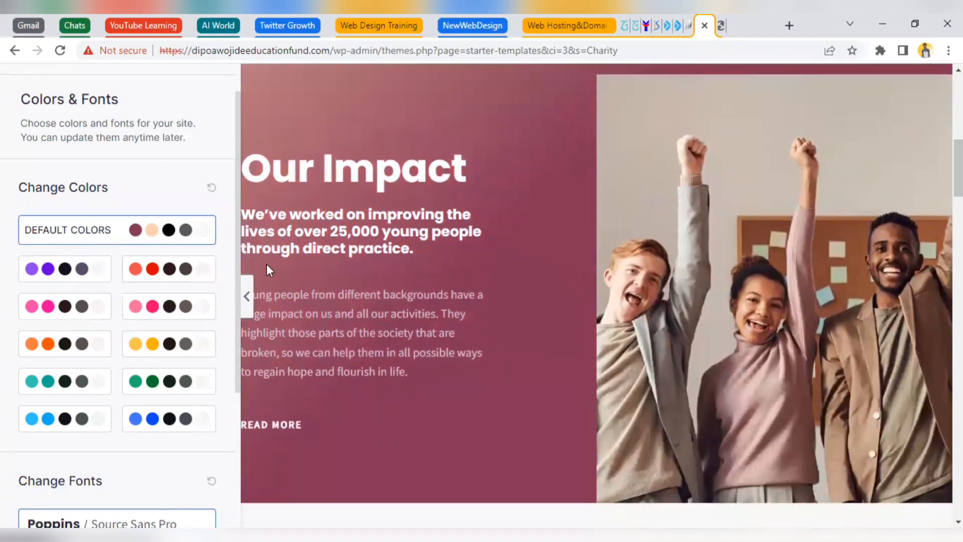
scroll(231, 300, "down", 1)
scroll(216, 351, "down", 3)
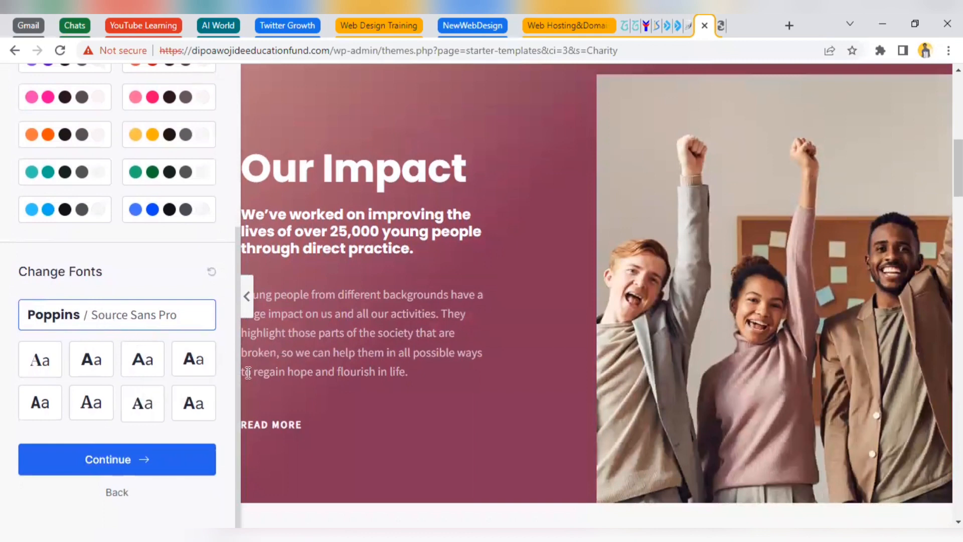
left_click(128, 459)
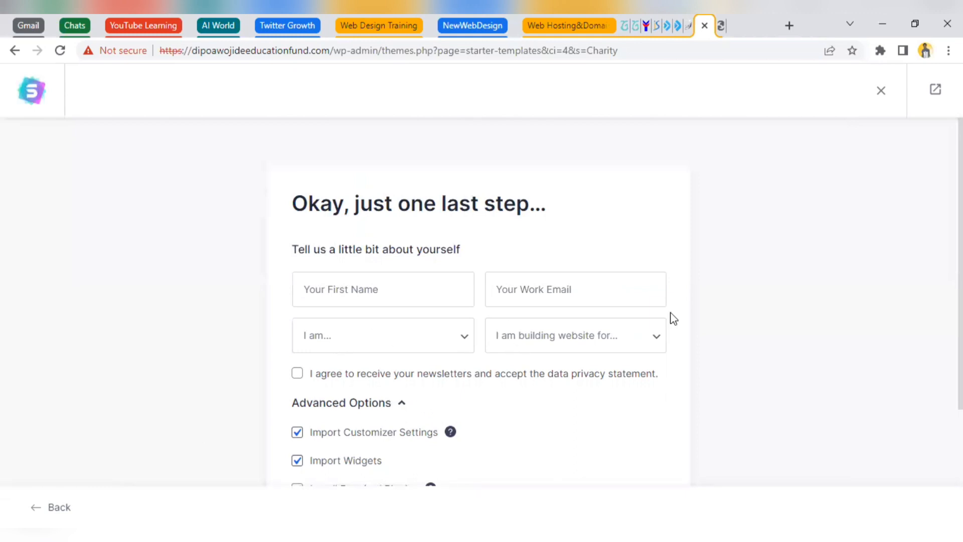
- Review the advanced import options, and fill in the first name and work email from the saved entries
scroll(505, 325, "down", 2)
scroll(451, 314, "down", 2)
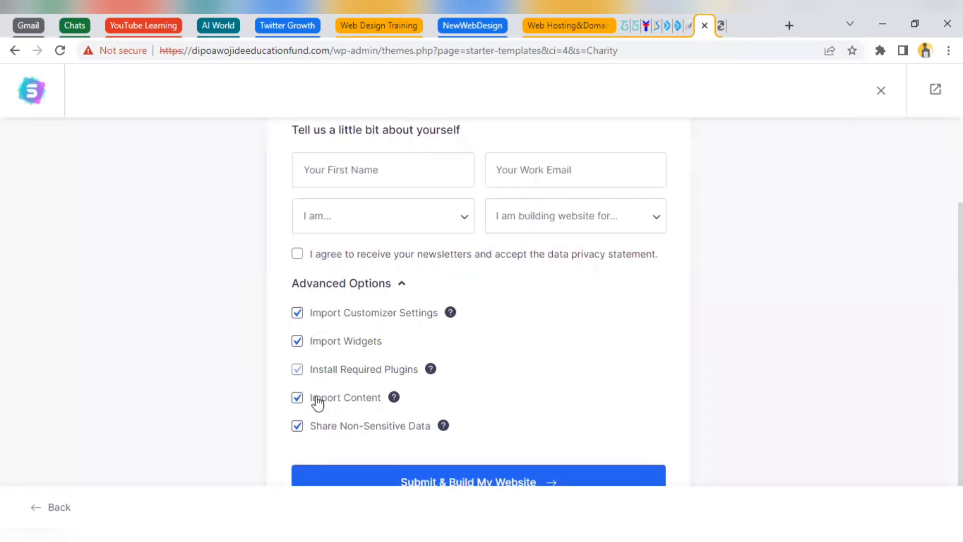
mouse_move(392, 407)
mouse_move(444, 429)
mouse_move(434, 373)
left_click(339, 176)
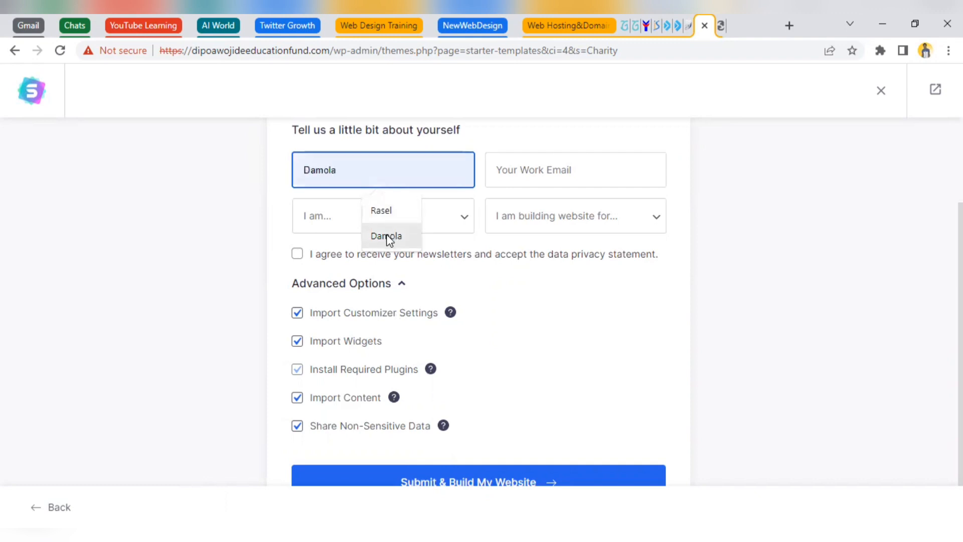
left_click(389, 235)
left_click(512, 165)
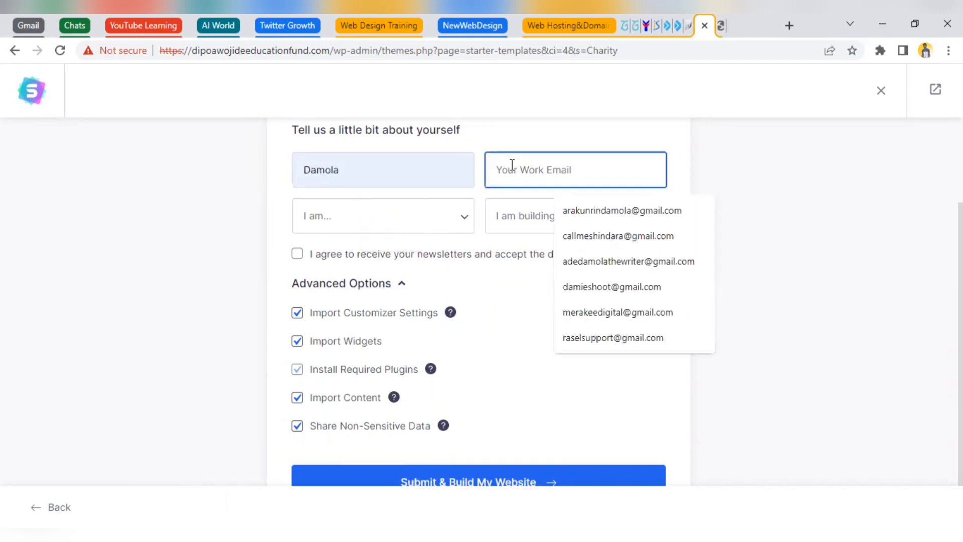
left_click(607, 211)
- Set the experience level to Intermediate and the website's recipient to My Client, and submit the form to build the website
left_click(435, 216)
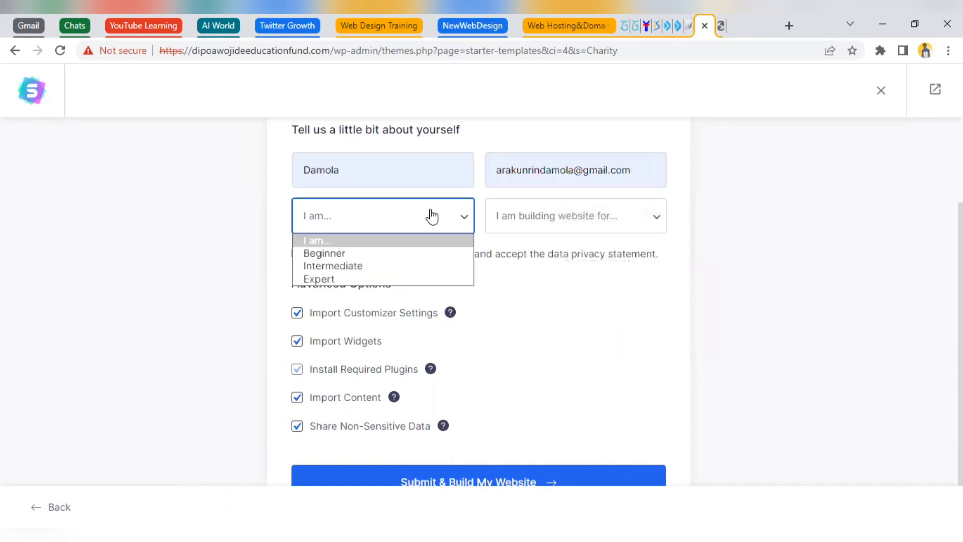
left_click(369, 270)
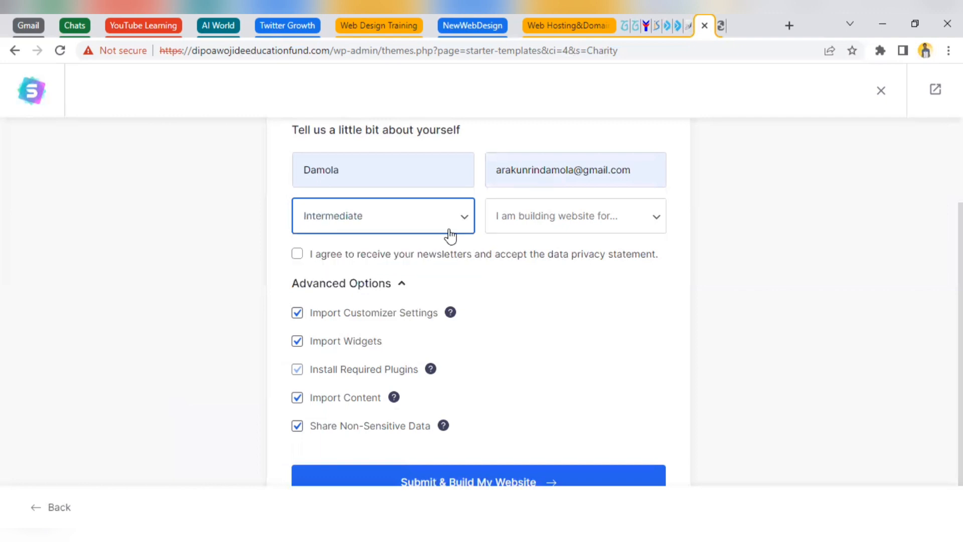
left_click(450, 234)
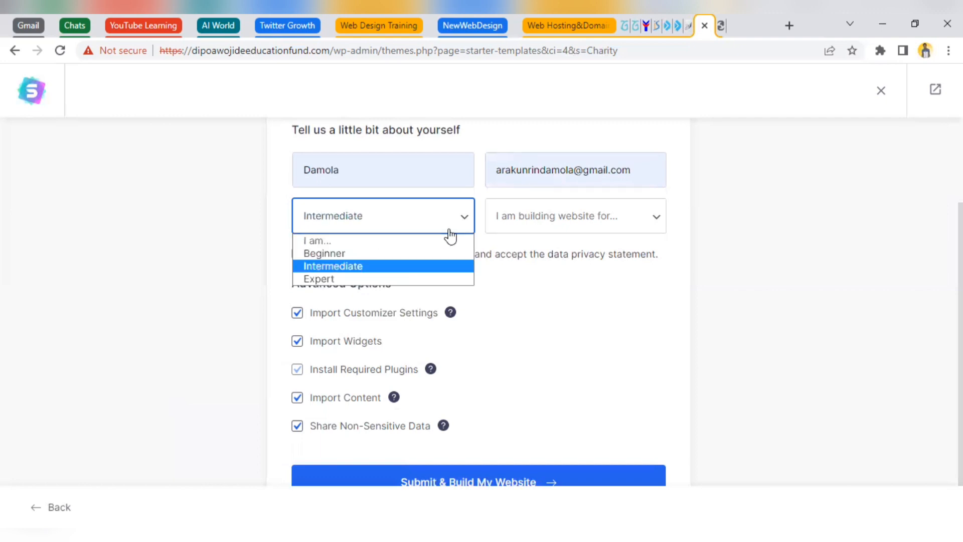
left_click(603, 215)
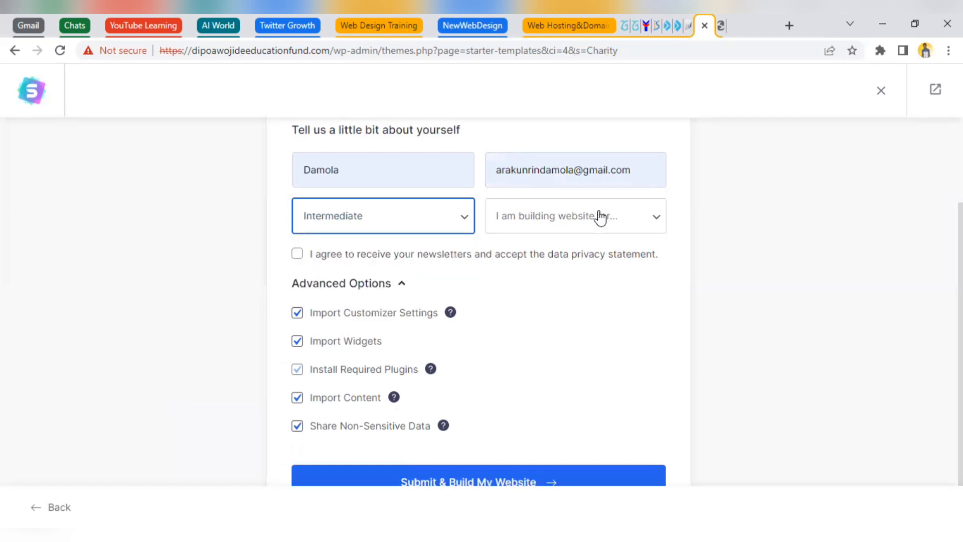
left_click(600, 217)
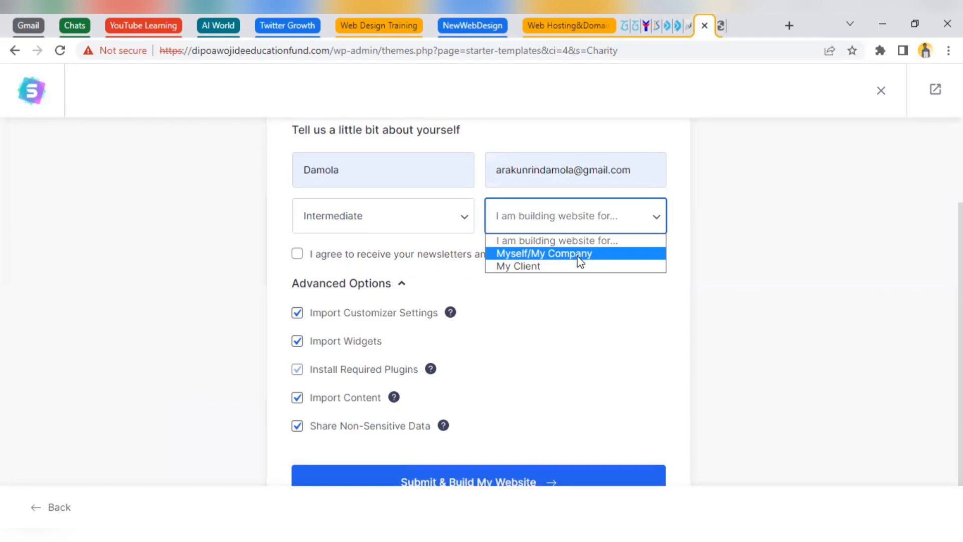
left_click(535, 266)
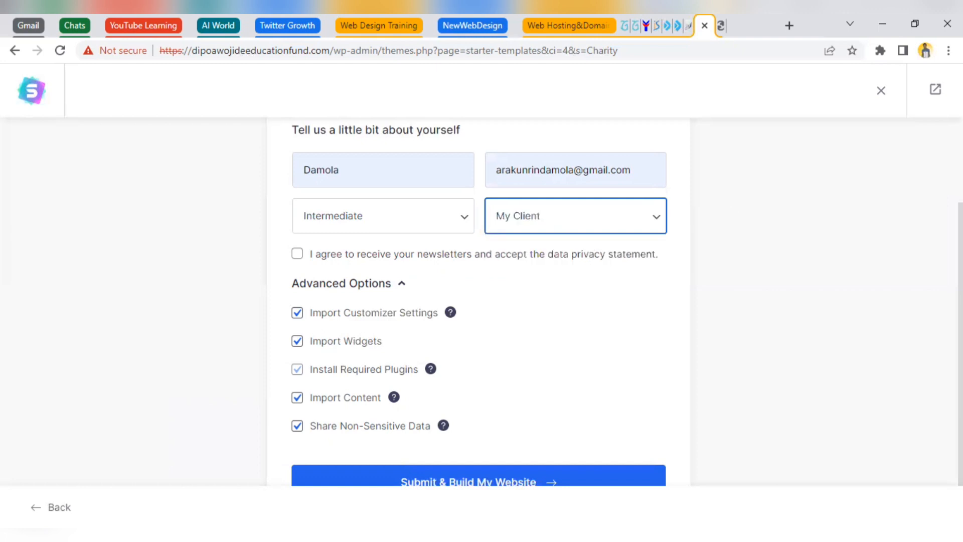
scroll(479, 301, "down", 2)
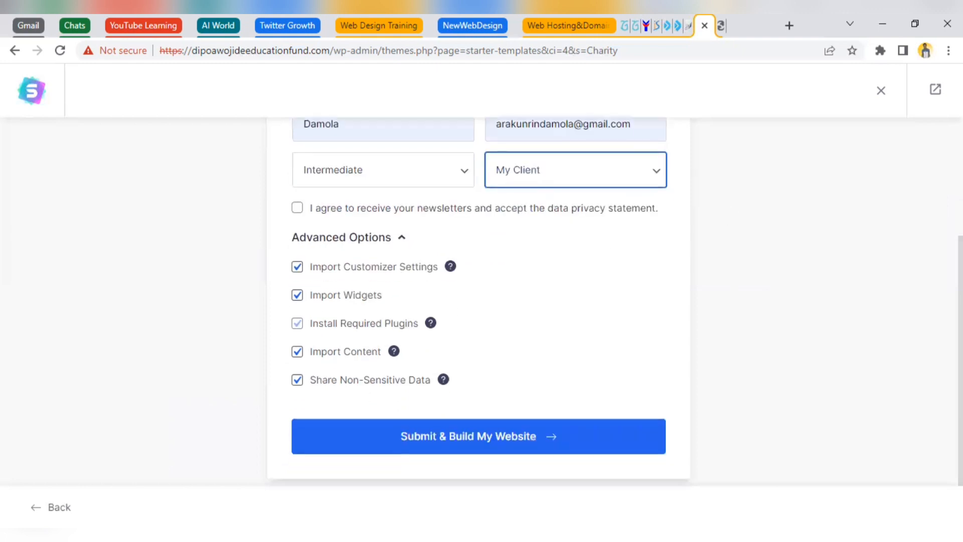
left_click(413, 447)
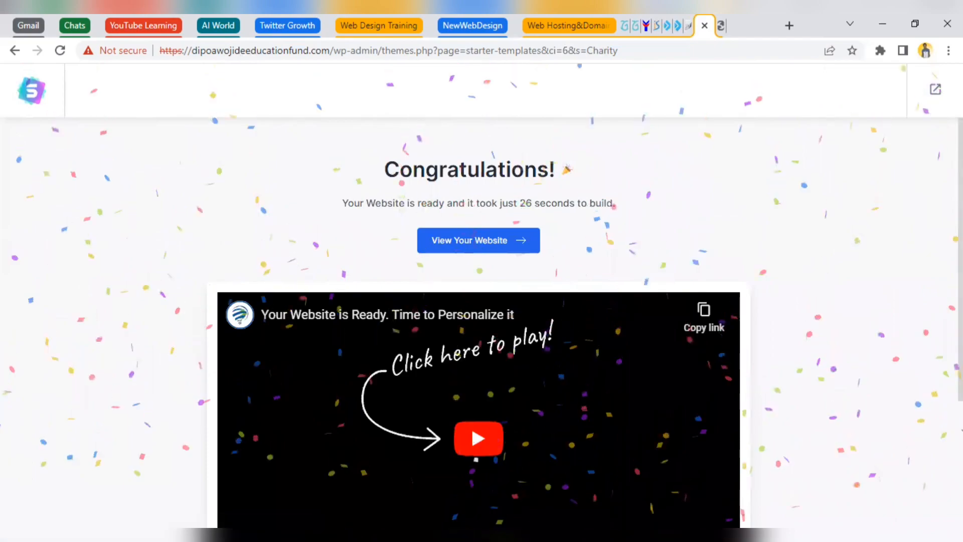
- Switch to the education fund website's tab and look over the page down to the newsletter and contact footer
scroll(914, 382, "down", 4)
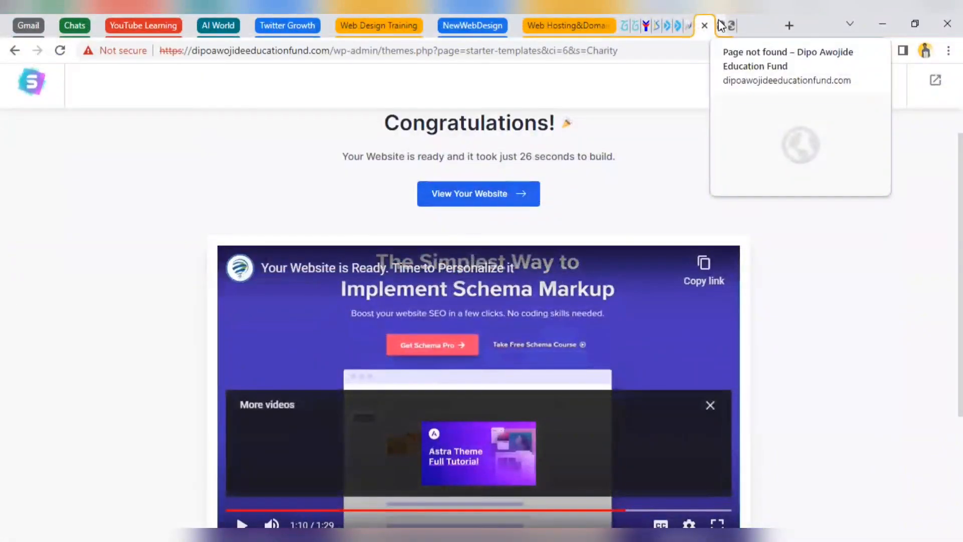
left_click(714, 25)
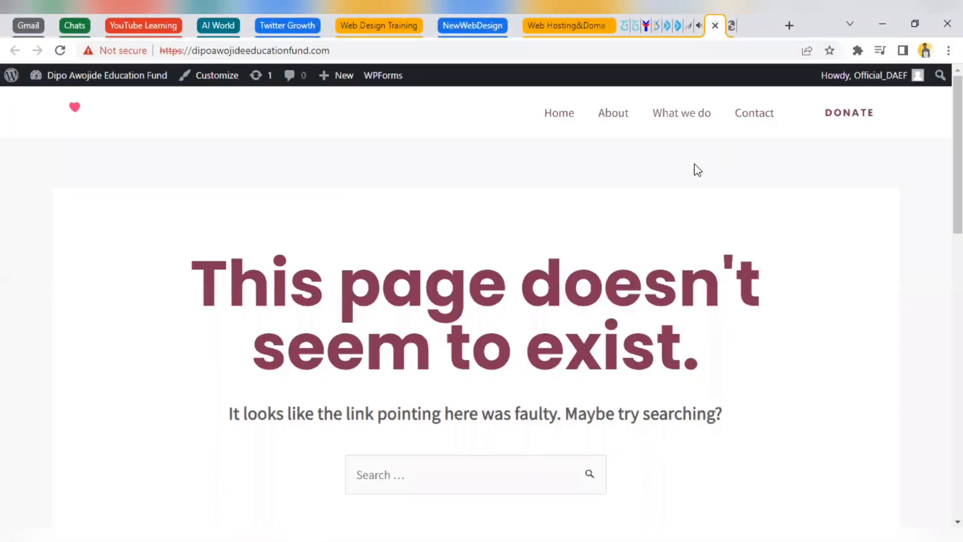
scroll(932, 362, "down", 8)
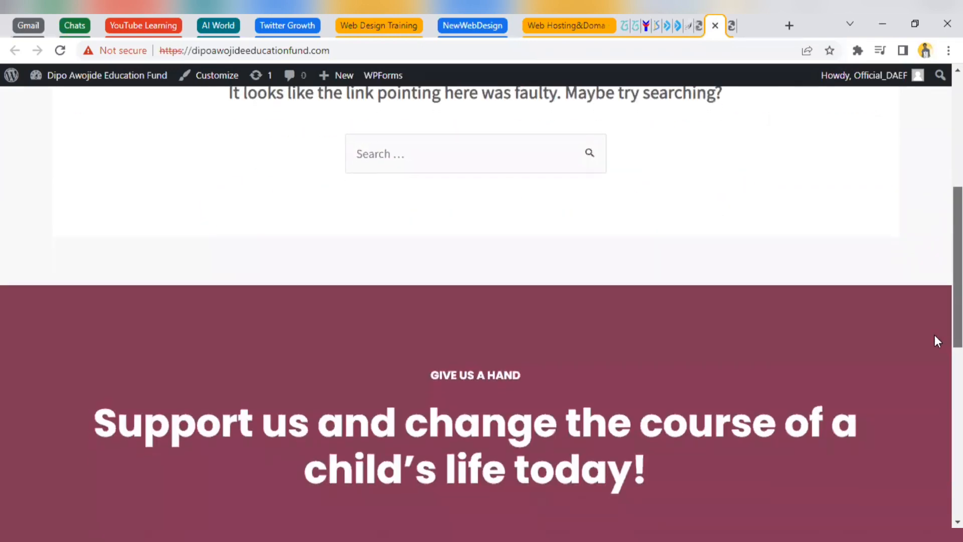
scroll(932, 362, "down", 7)
scroll(895, 501, "up", 6)
scroll(903, 379, "down", 6)
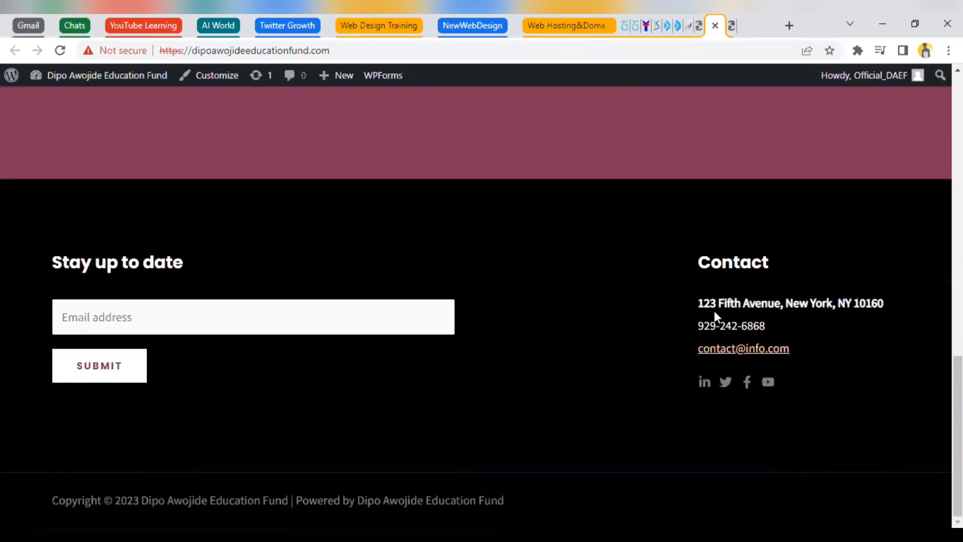
left_click(125, 318)
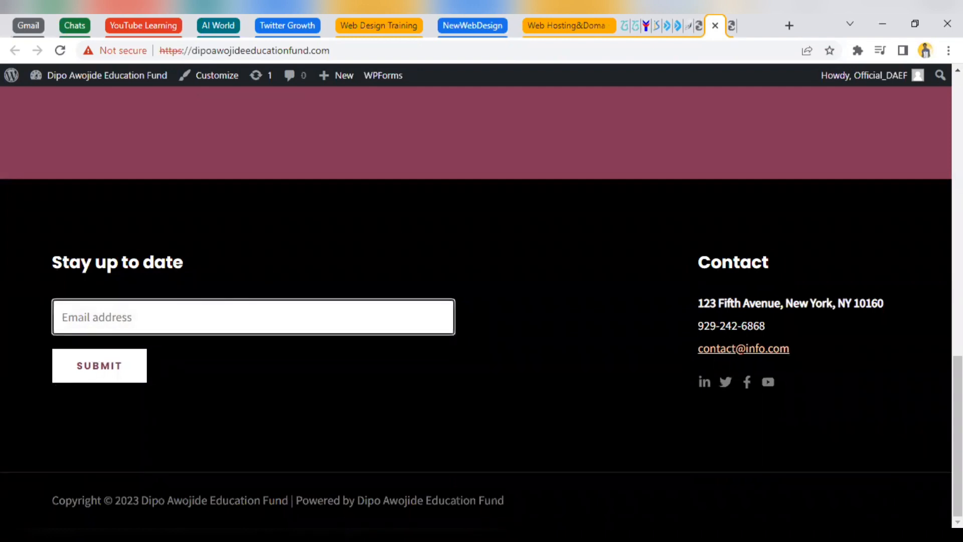
left_click_drag(958, 436, 958, 156)
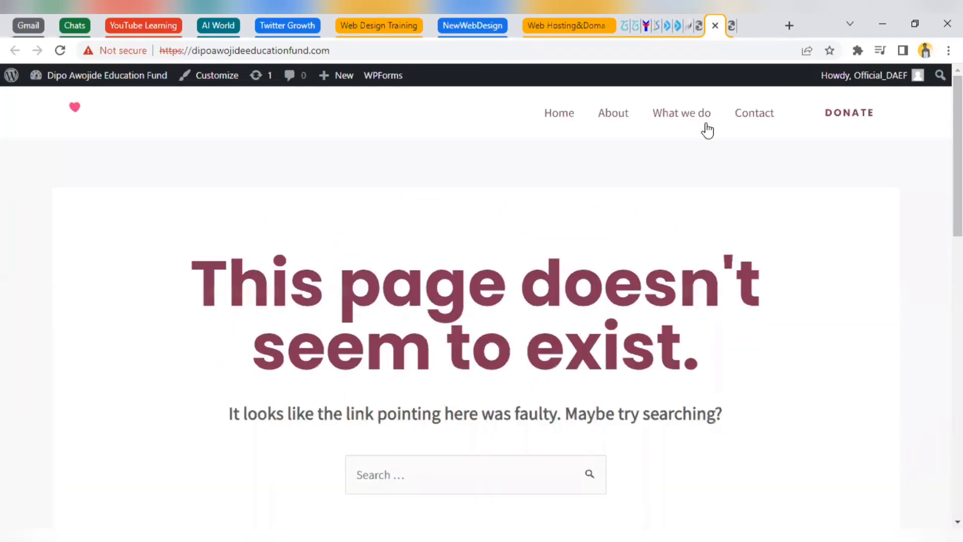
- Open the website's Home page and review its sections, including the impact area and the numbers block
left_click(576, 121)
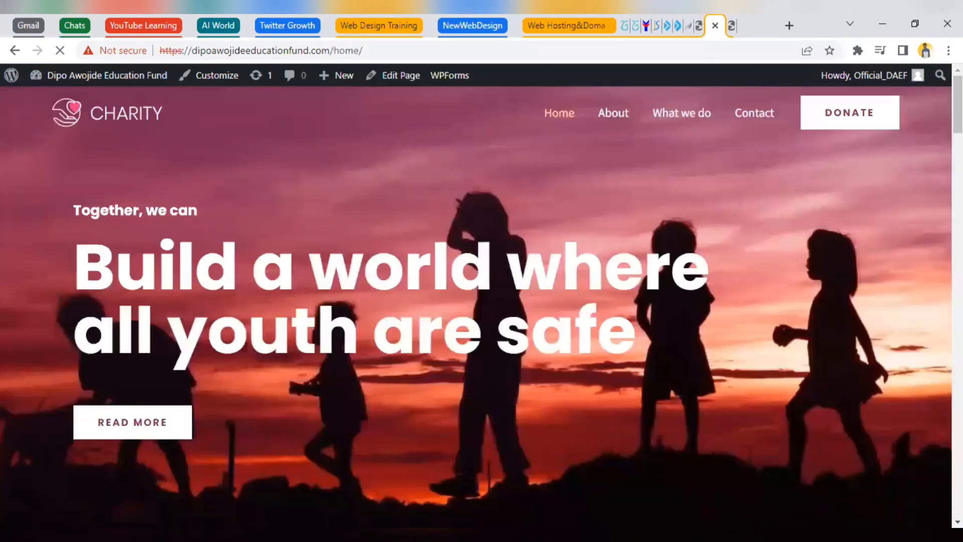
scroll(933, 317, "down", 10)
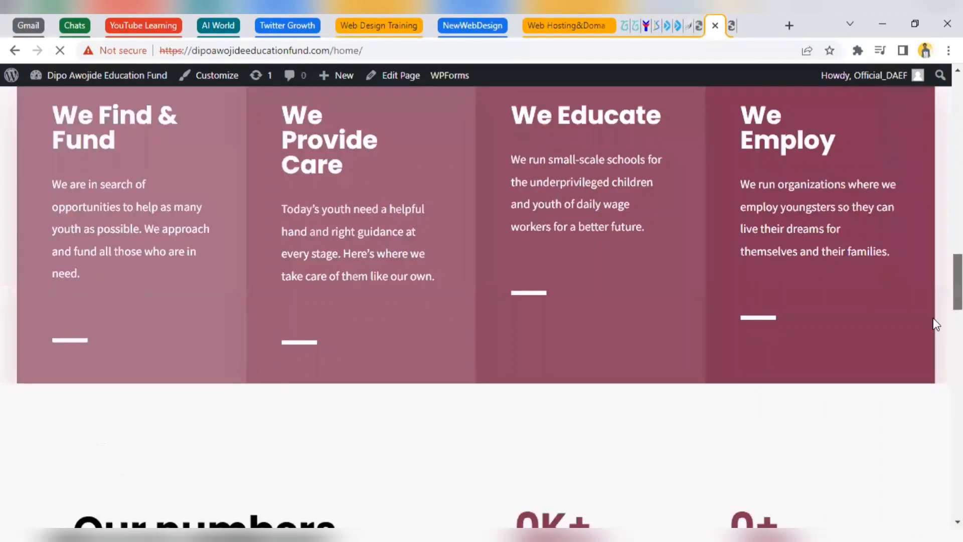
scroll(933, 317, "down", 12)
scroll(868, 401, "down", 5)
scroll(868, 402, "up", 10)
scroll(864, 332, "up", 10)
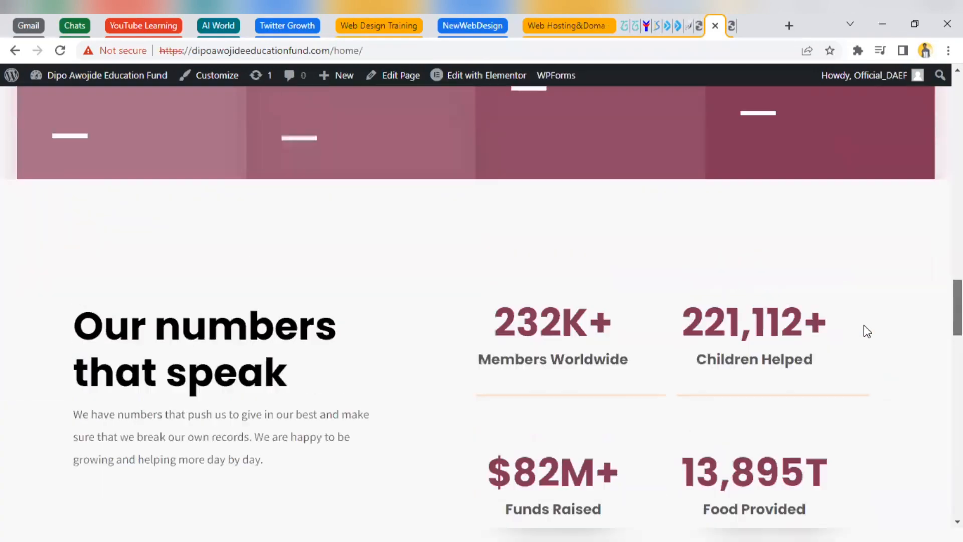
scroll(855, 251, "up", 20)
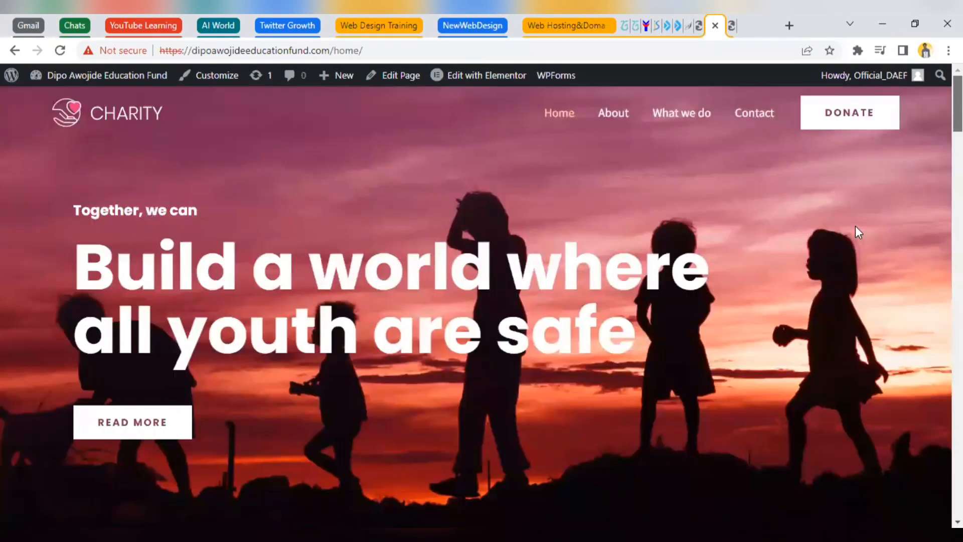
scroll(856, 226, "down", 12)
scroll(857, 201, "up", 5)
scroll(857, 184, "up", 6)
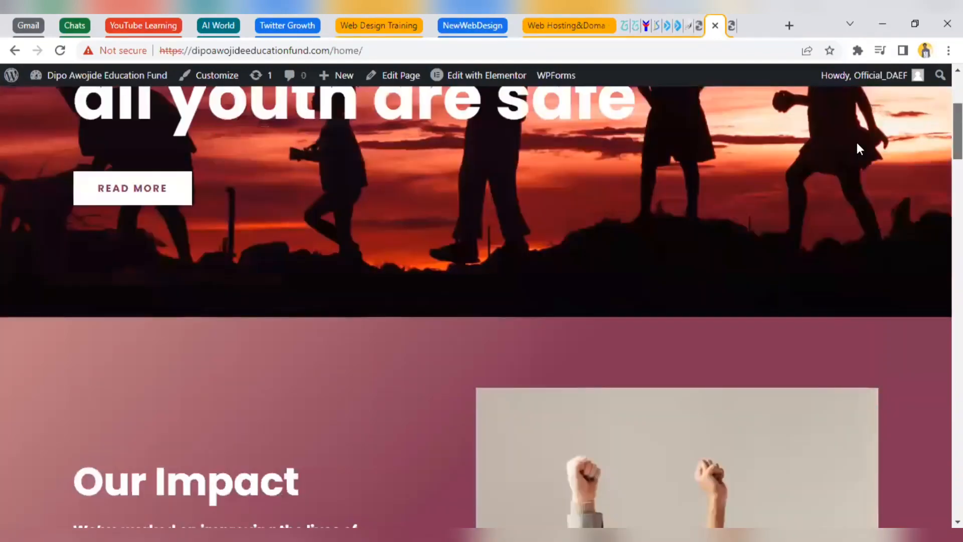
scroll(859, 111, "up", 4)
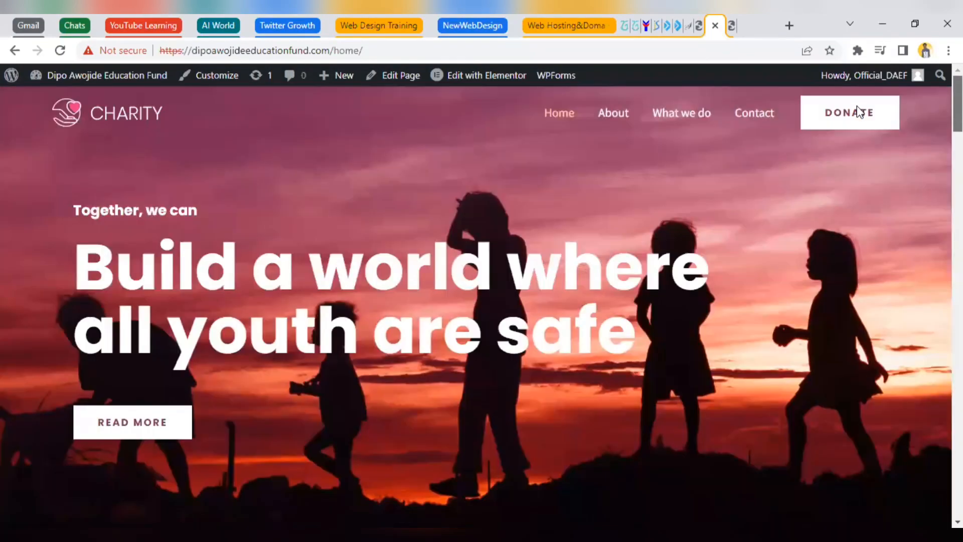
- Open the About page and review its photos, mission and vision text, and partner logos
left_click(613, 112)
scroll(476, 307, "down", 1)
scroll(922, 251, "down", 12)
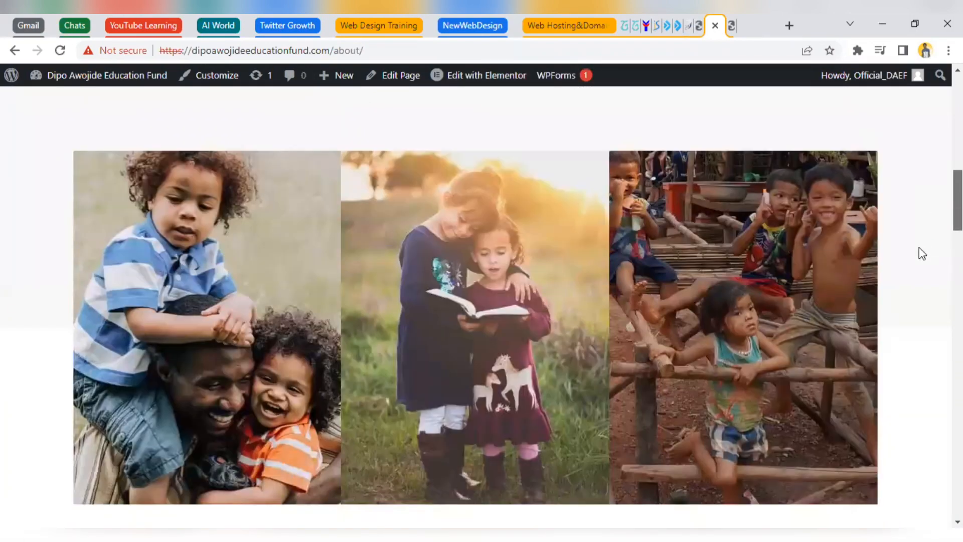
scroll(922, 252, "down", 18)
scroll(883, 321, "down", 2)
scroll(883, 295, "up", 7)
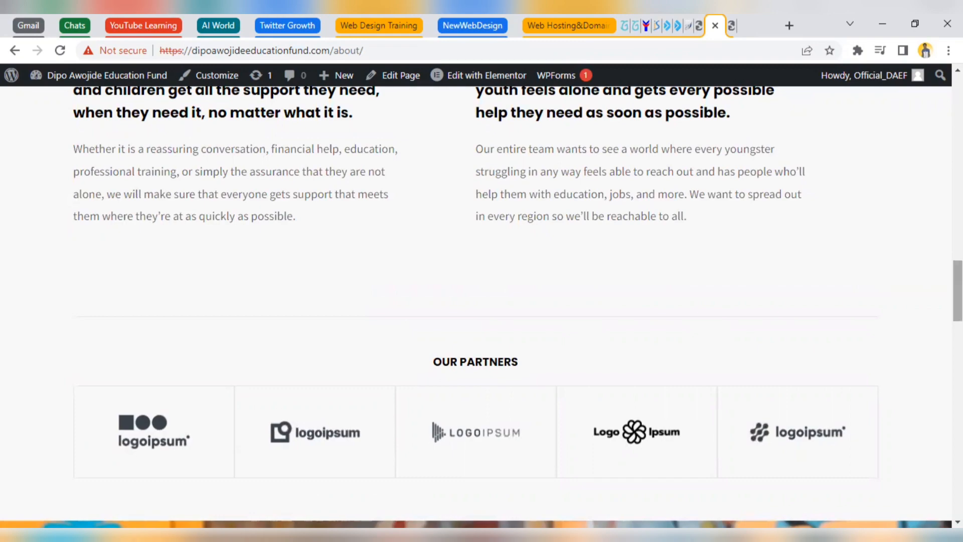
scroll(482, 311, "up", 5)
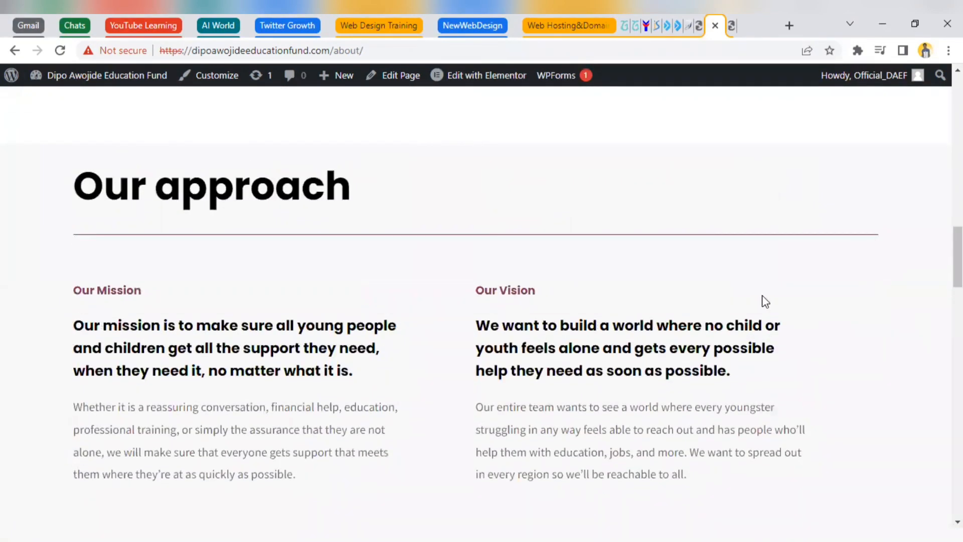
scroll(765, 301, "up", 8)
scroll(481, 301, "up", 12)
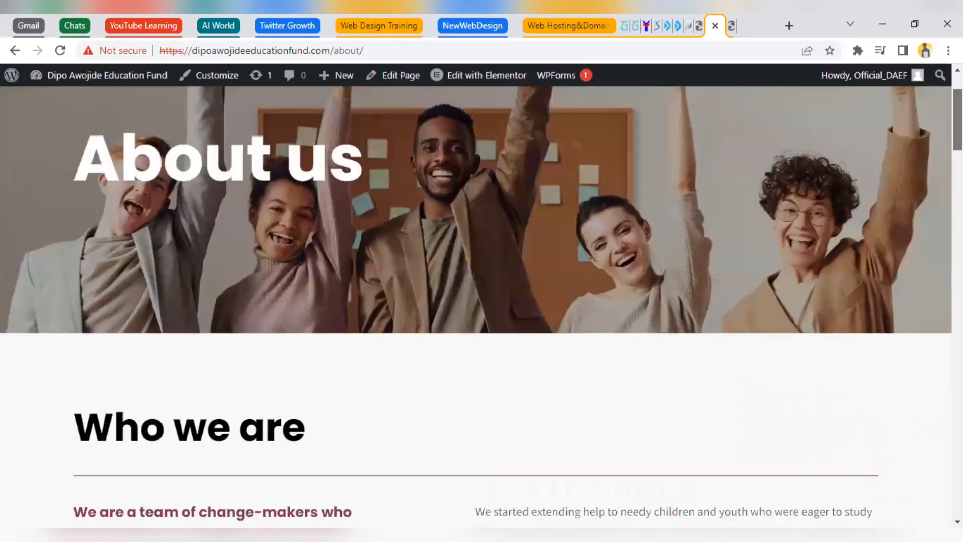
- Open the Contact page and check the message area, the map and the support banner
left_click(760, 119)
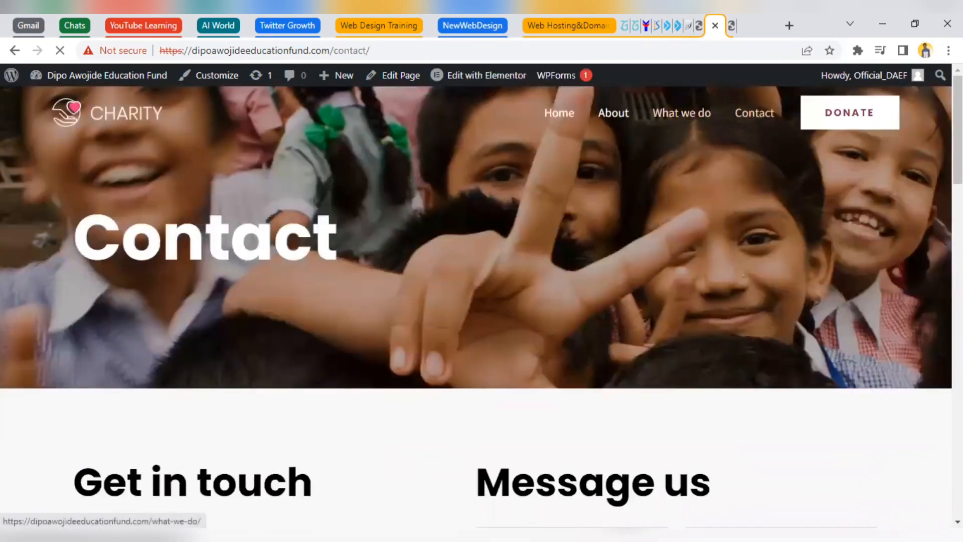
scroll(926, 319, "down", 15)
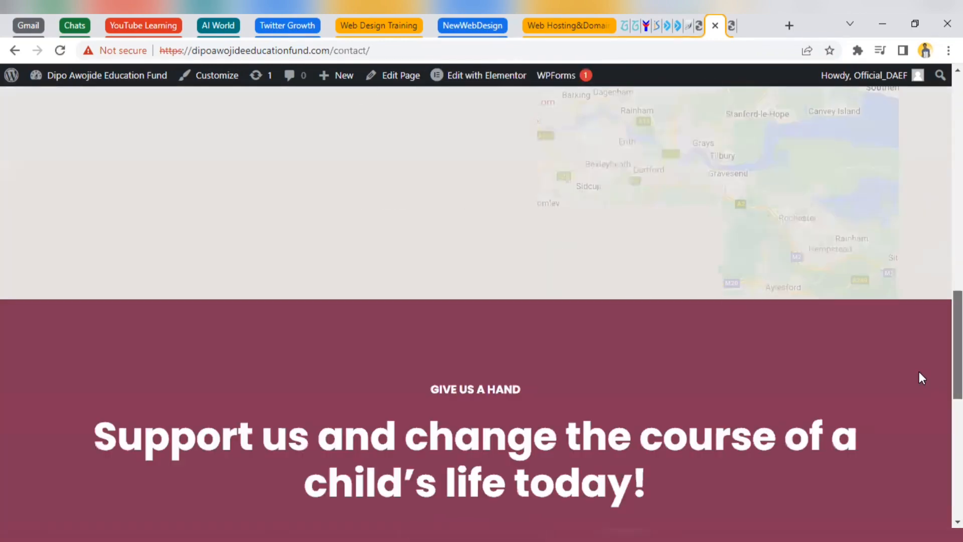
scroll(928, 281, "up", 8)
scroll(924, 346, "down", 6)
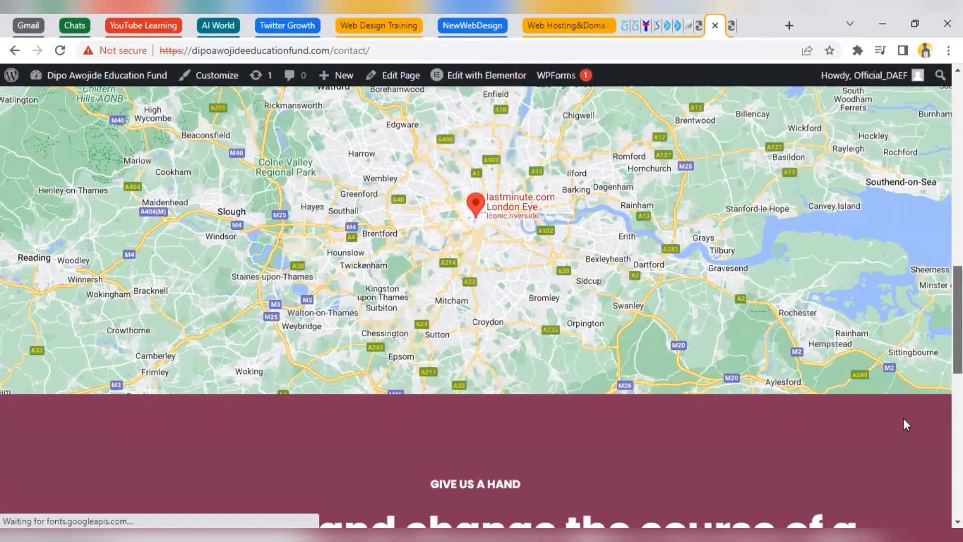
scroll(877, 208, "up", 15)
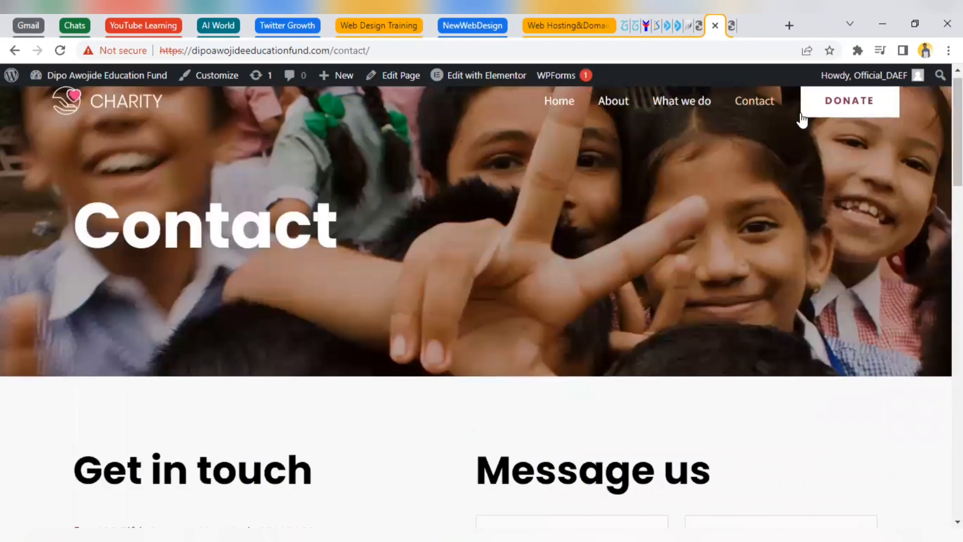
- Open the What we do page and look through its support sections
left_click(702, 102)
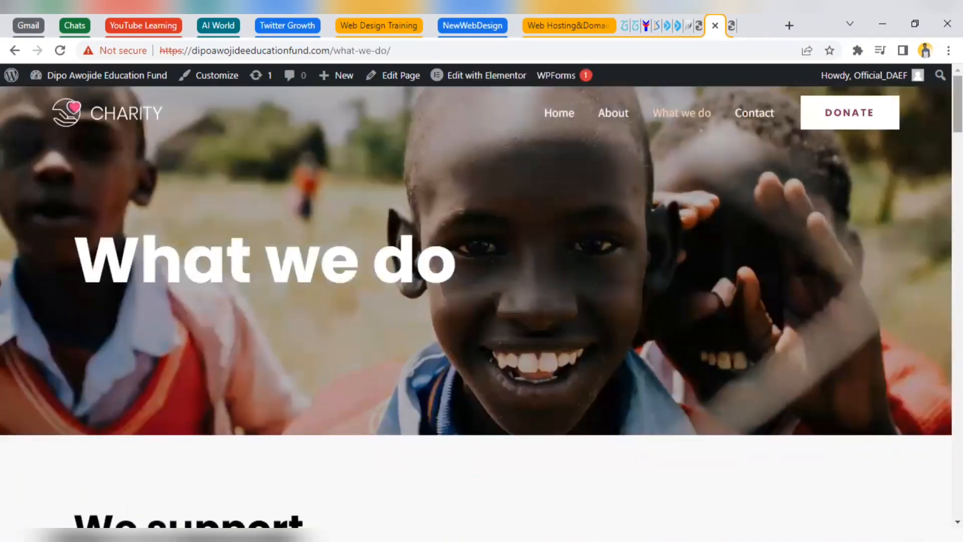
scroll(481, 308, "down", 5)
scroll(926, 286, "down", 15)
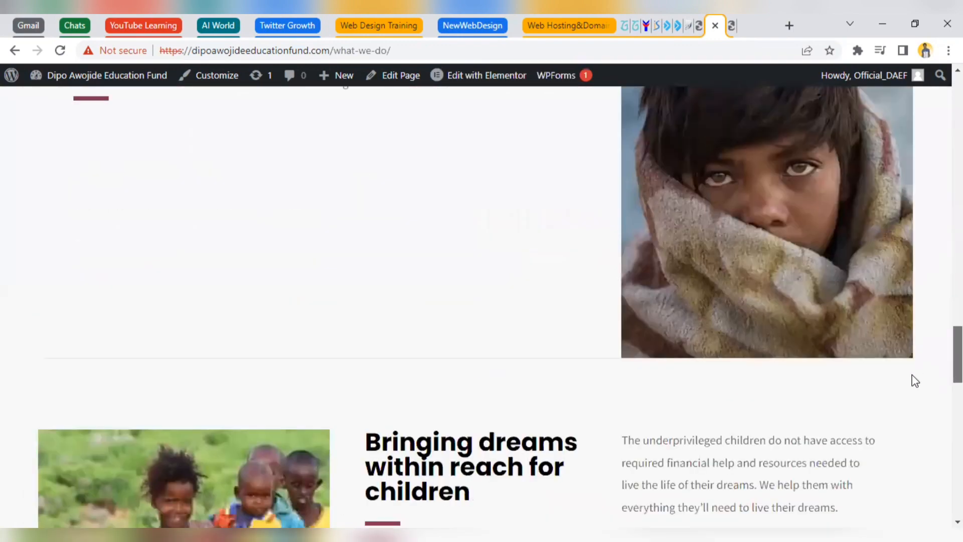
scroll(894, 468, "down", 5)
scroll(876, 248, "up", 20)
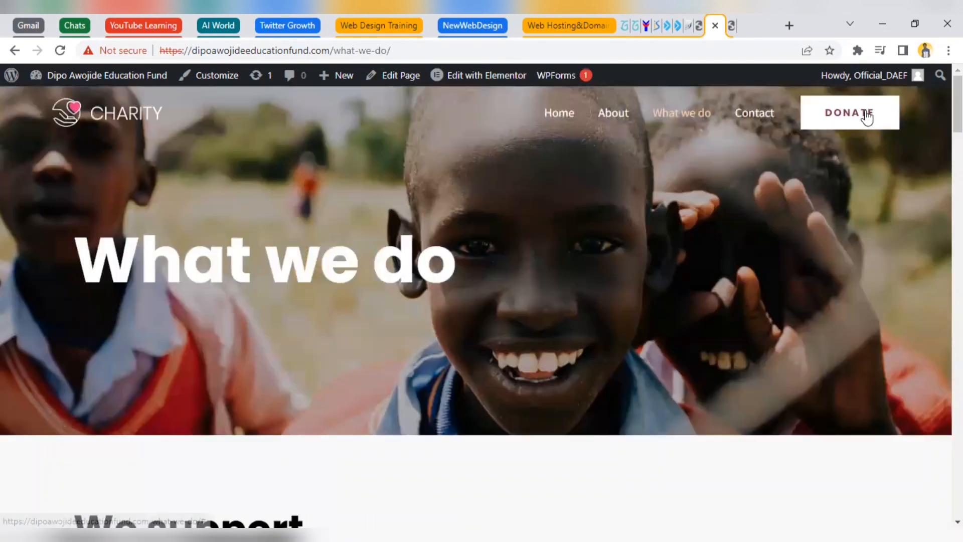
- Close the browser tab of the finished Starter Templates setup and open the website's WordPress dashboard
mouse_move(99, 78)
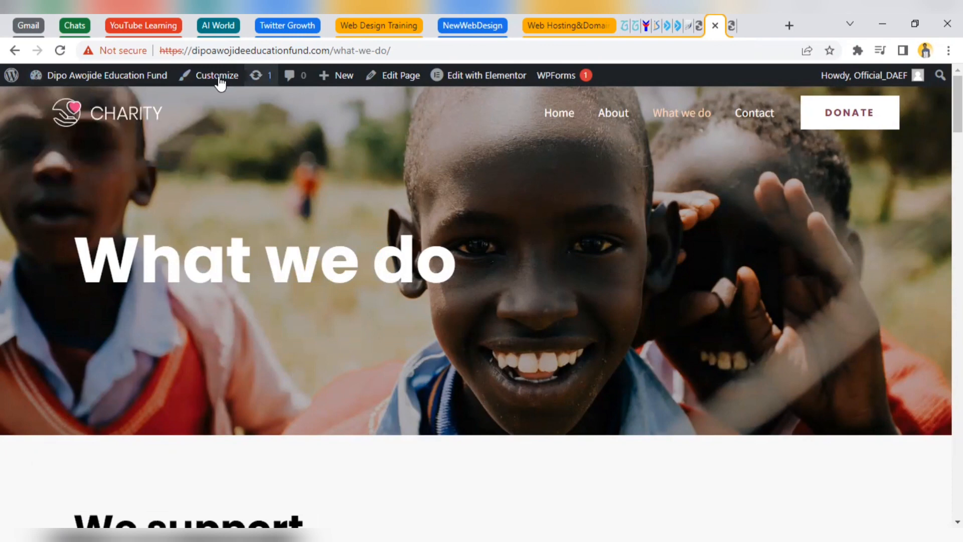
left_click(700, 34)
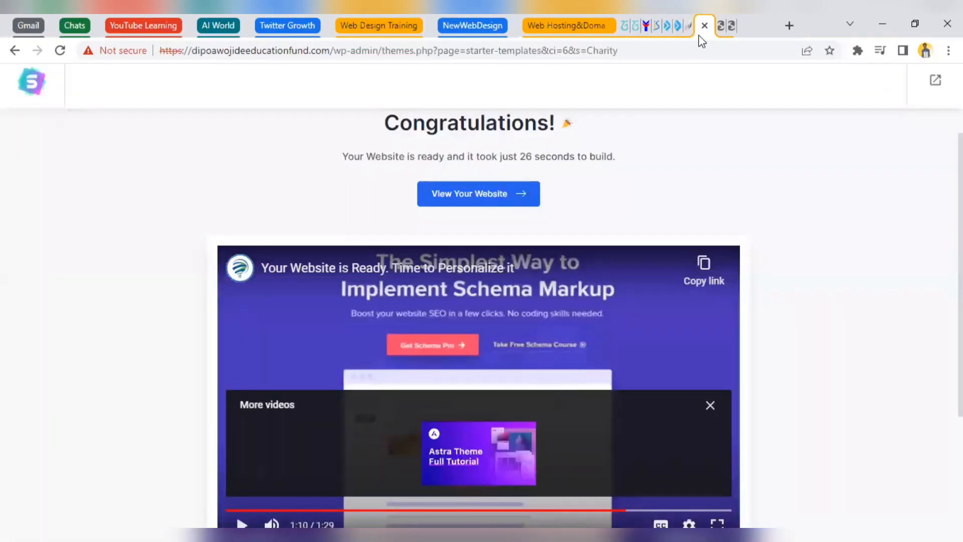
left_click(708, 28)
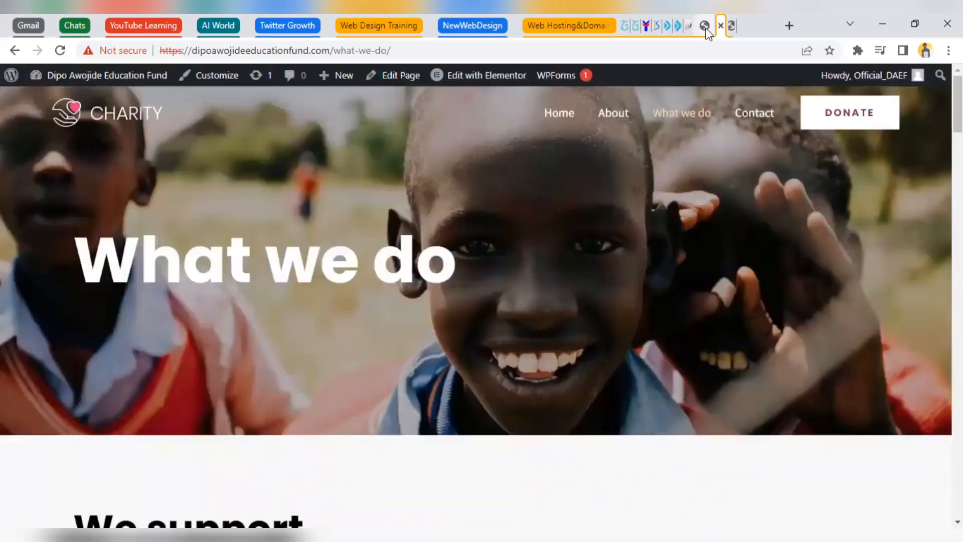
left_click(88, 80)
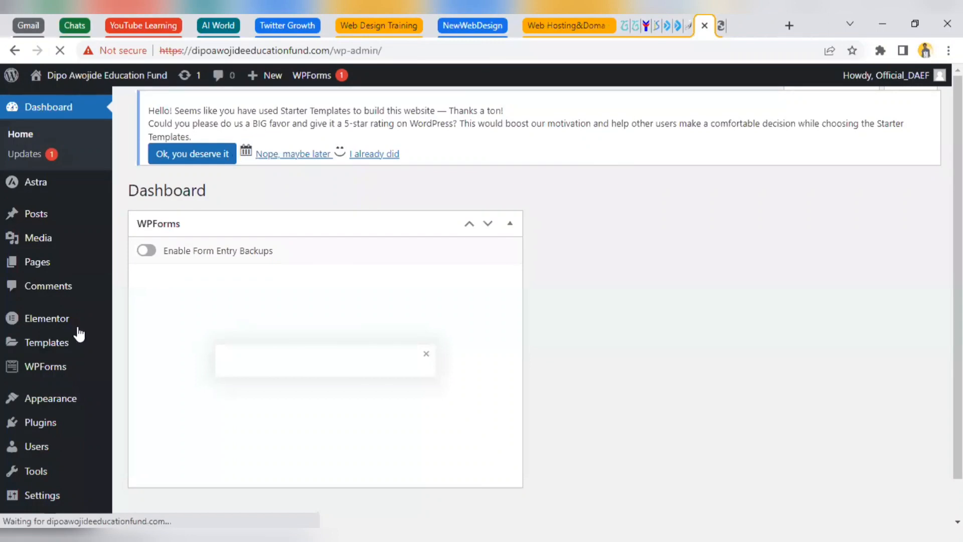
- Look over the dashboard widgets for WPForms, Quick Draft, Elementor and WordPress events
scroll(853, 220, "down", 2)
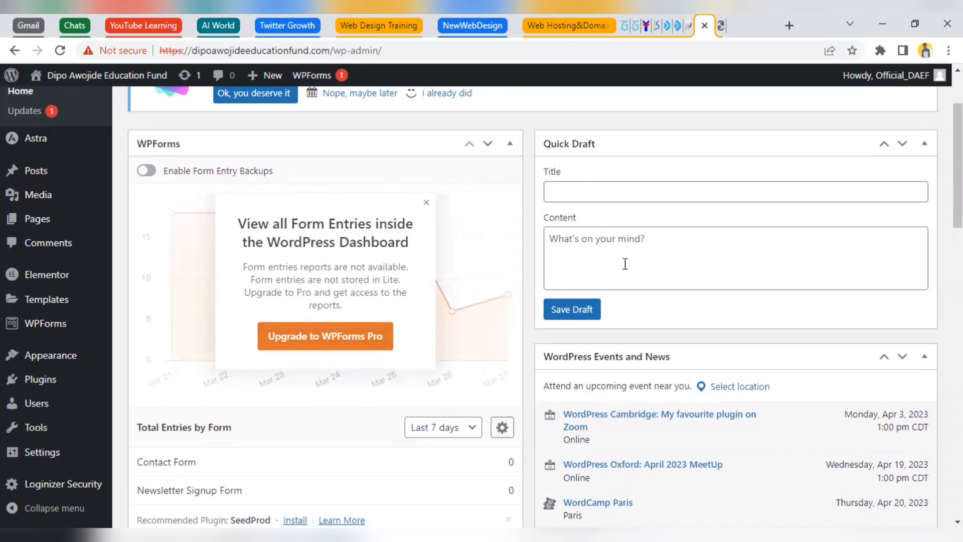
scroll(958, 201, "down", 2)
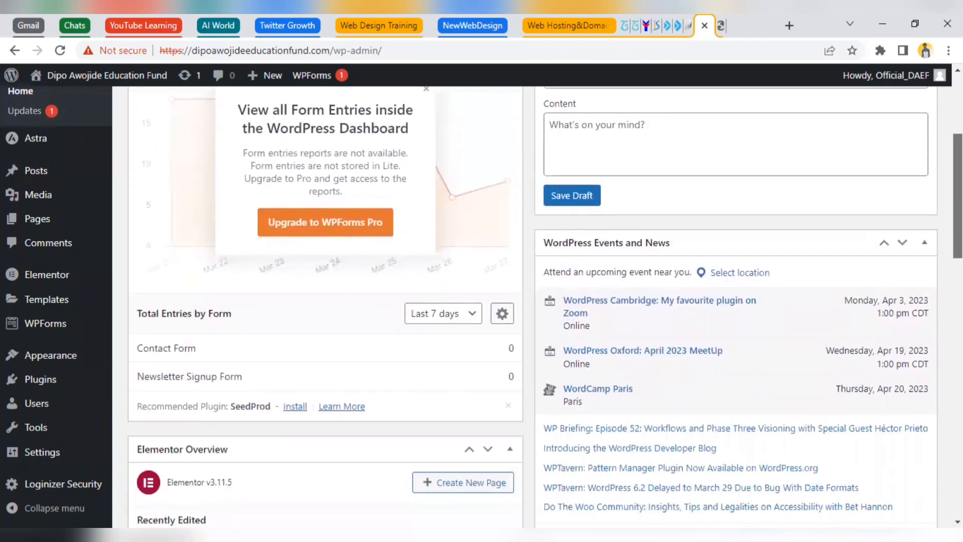
scroll(537, 313, "down", 2)
scroll(538, 314, "up", 3)
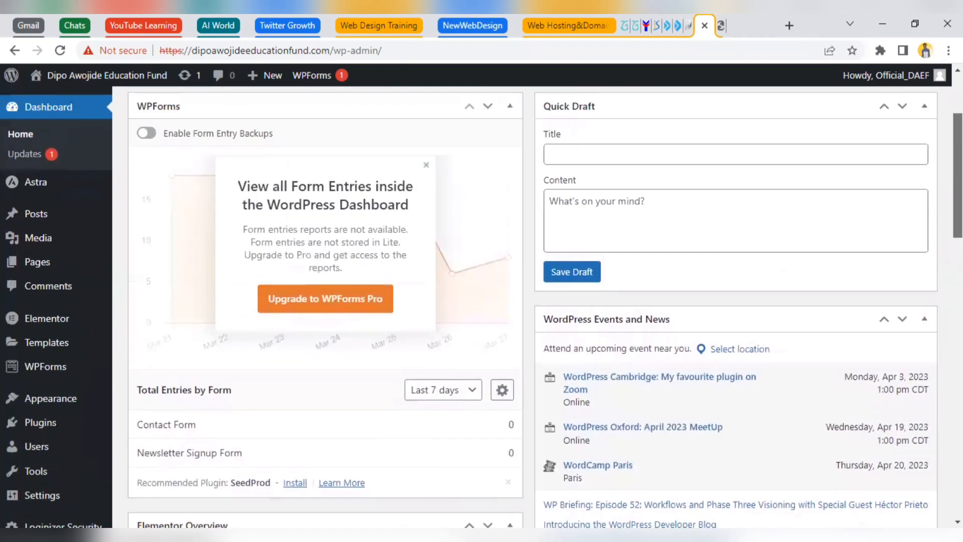
scroll(537, 313, "down", 2)
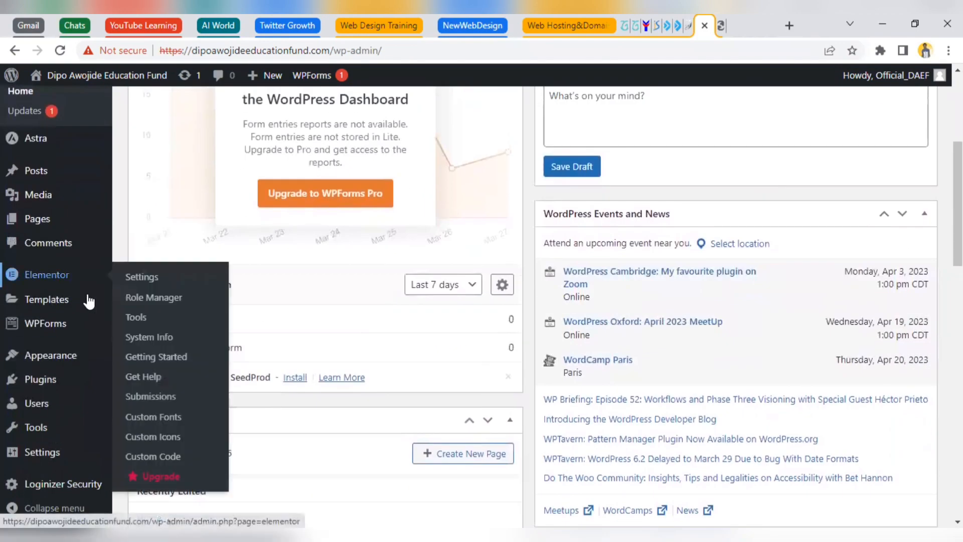
- Open the list of installed plugins and review the entries from Akismet Anti-Spam down to WPForms Lite
mouse_move(50, 379)
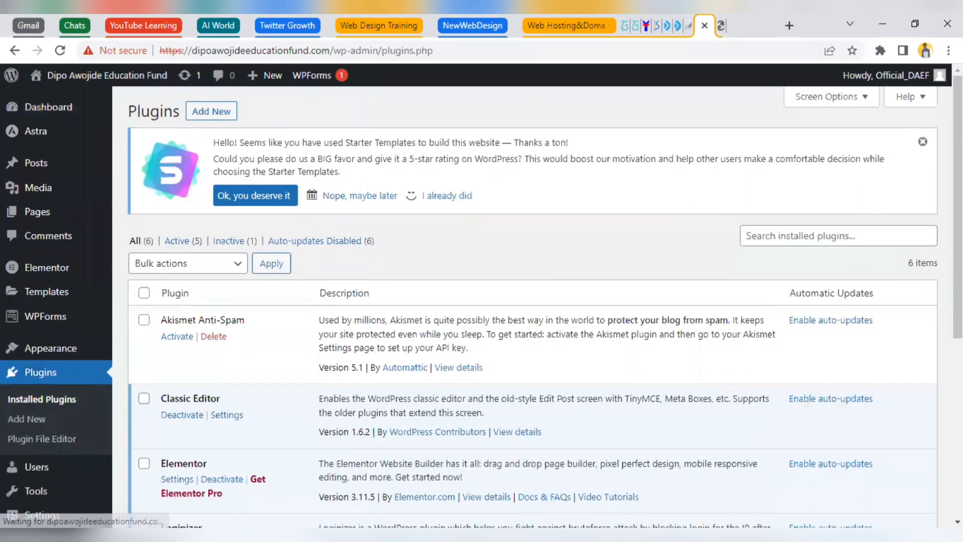
scroll(926, 381, "down", 5)
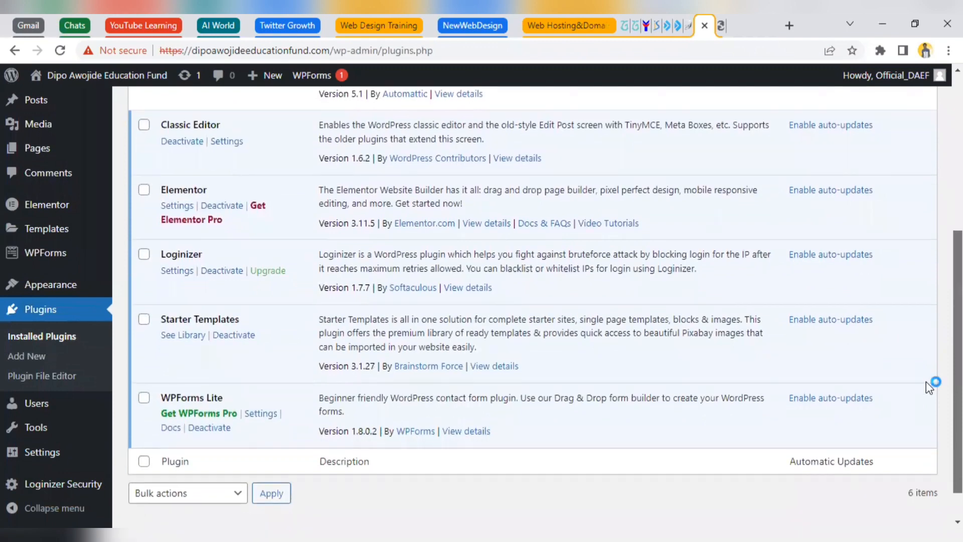
scroll(928, 346, "up", 3)
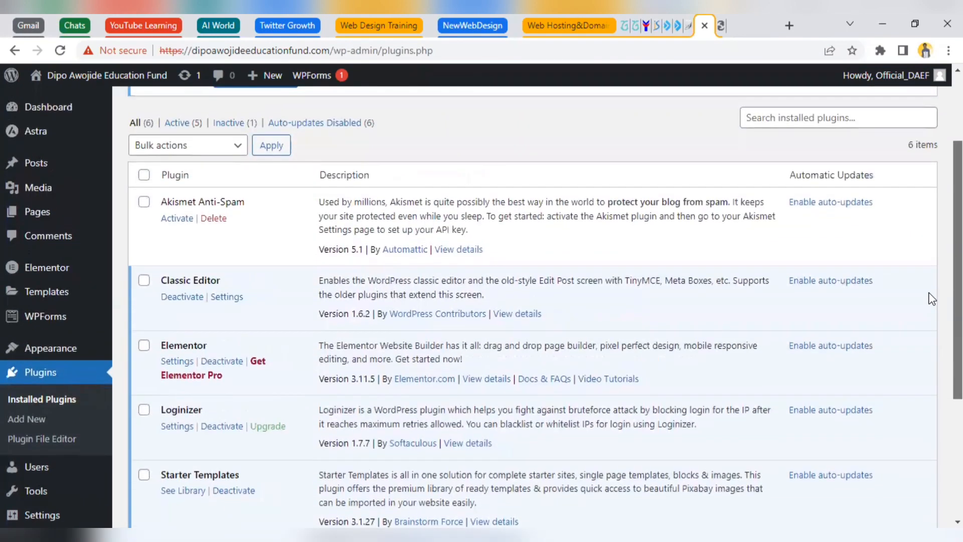
scroll(930, 331, "down", 1)
scroll(930, 331, "down", 1)
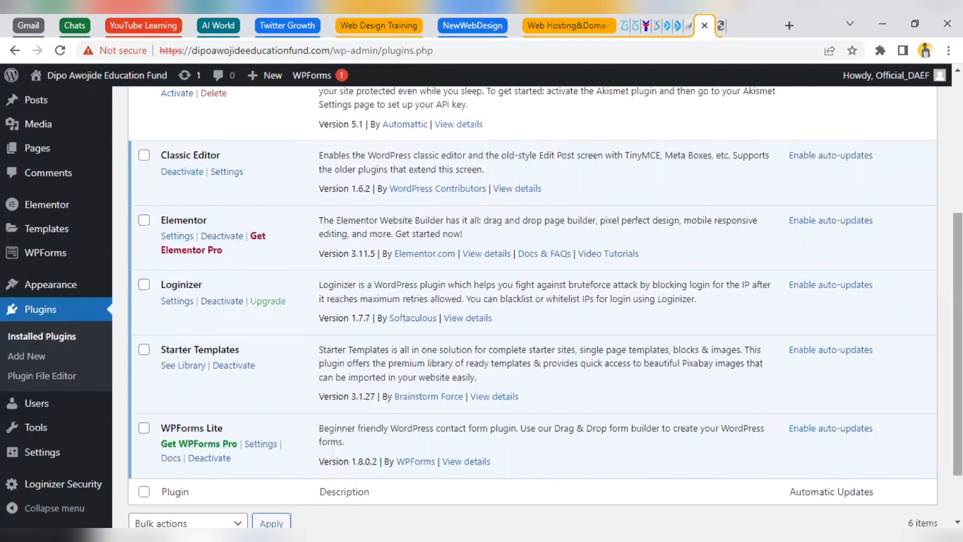
scroll(482, 314, "up", 3)
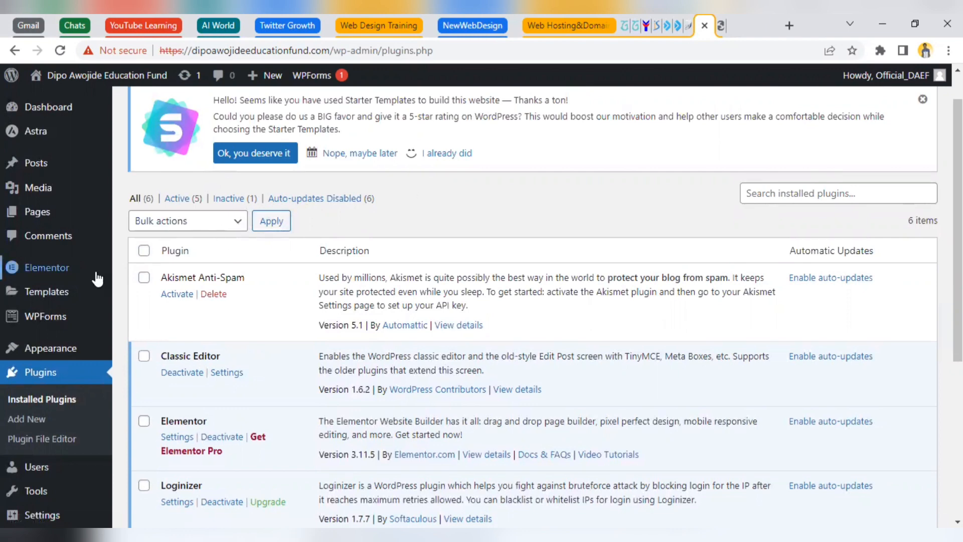
- Search the plugins available to add for "backup buddy" and look through the results
left_click(25, 419)
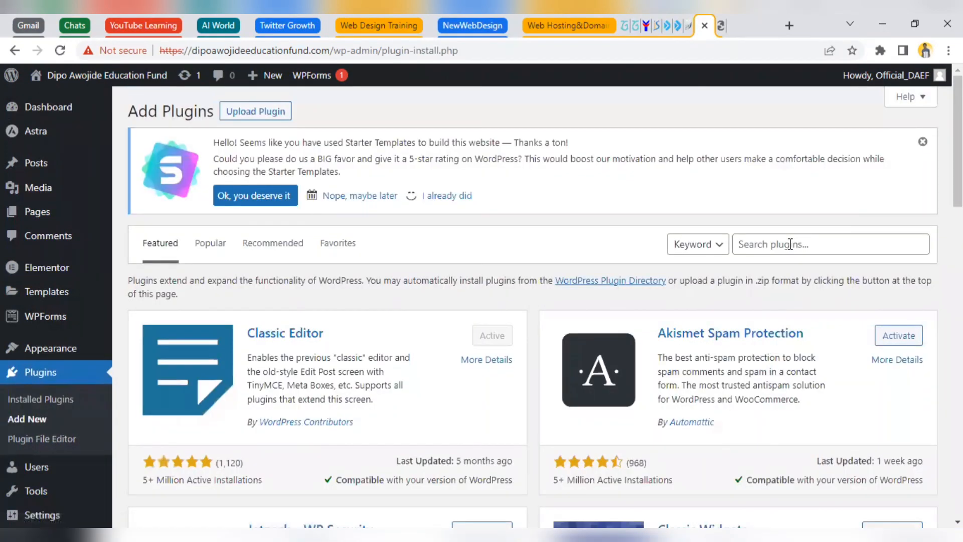
left_click(790, 245)
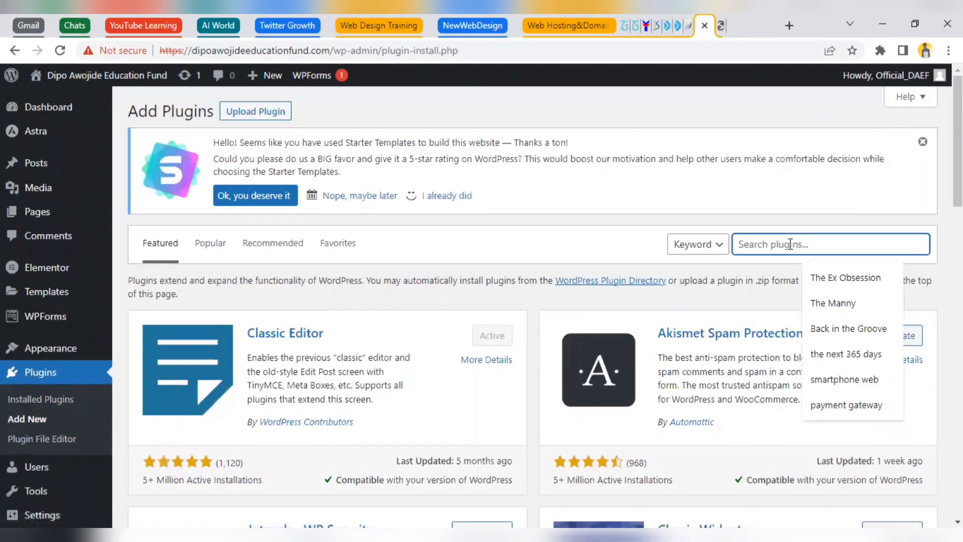
type("backup buddy")
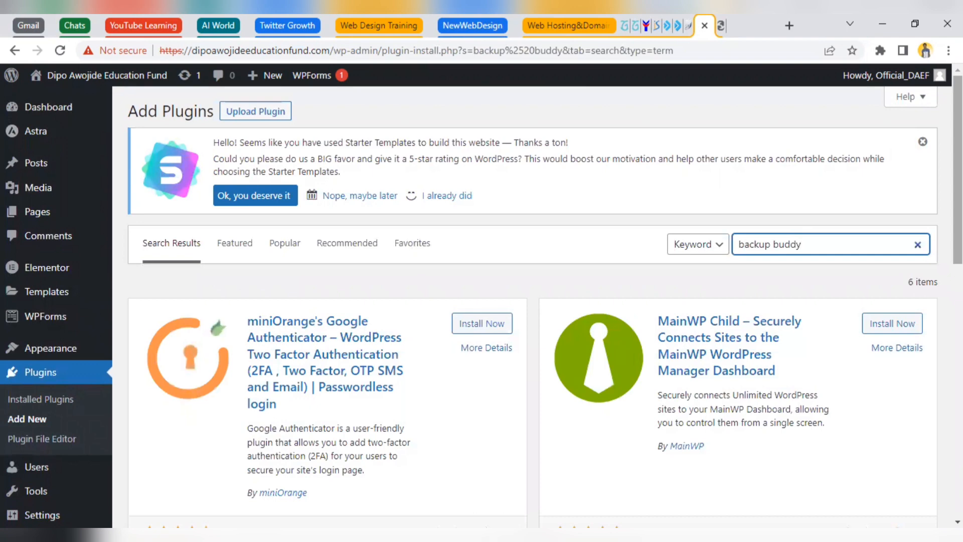
scroll(482, 301, "down", 1)
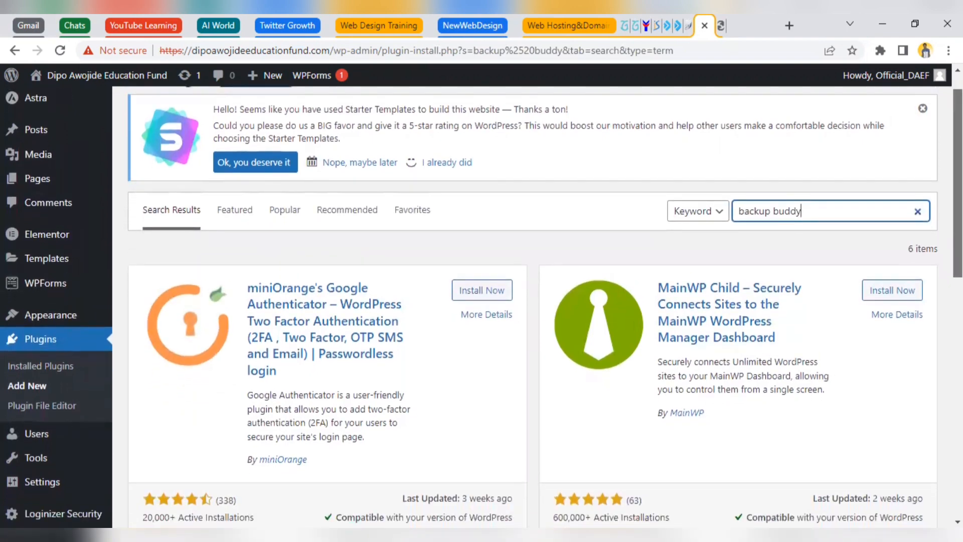
scroll(532, 301, "down", 7)
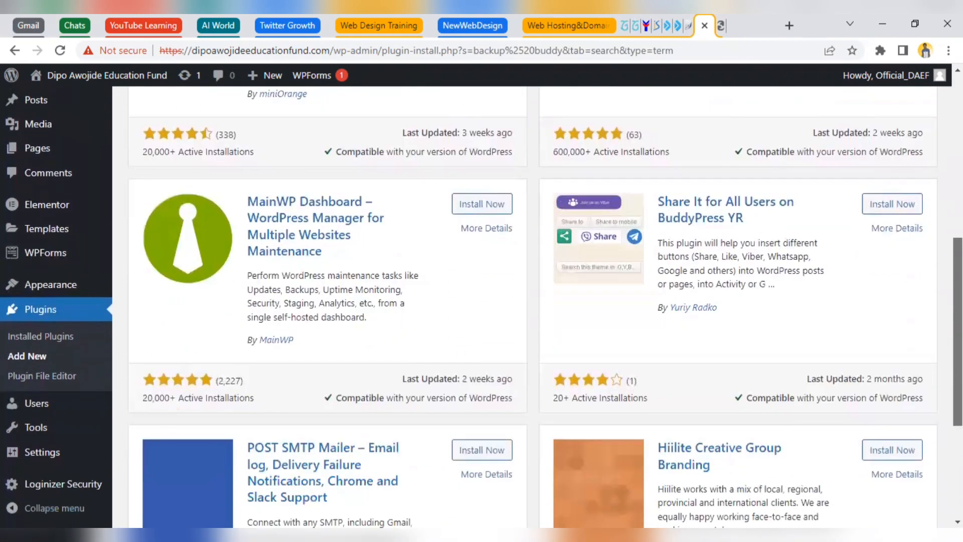
- Search the plugins available to add for "backup" and look through the backup plugins found
scroll(931, 409, "down", 1)
scroll(932, 409, "down", 3)
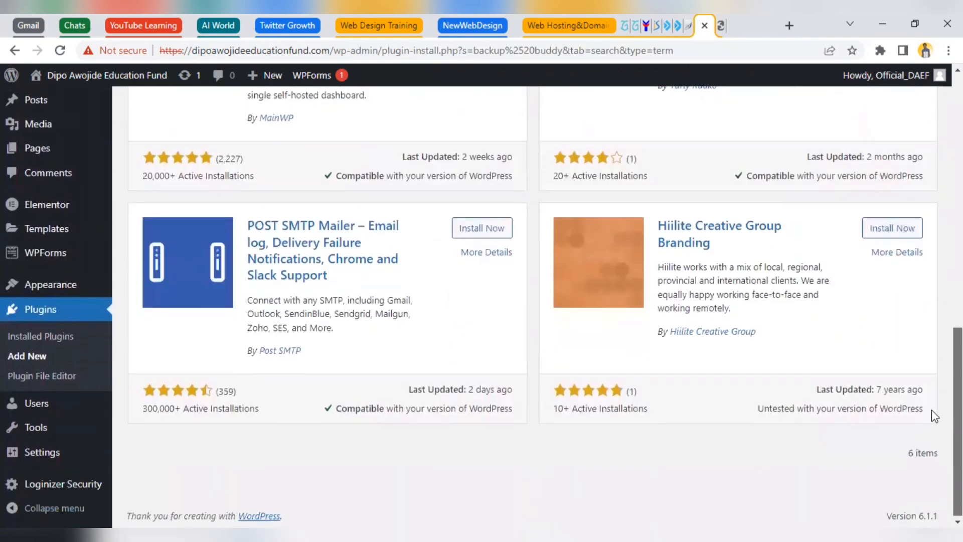
scroll(931, 409, "up", 12)
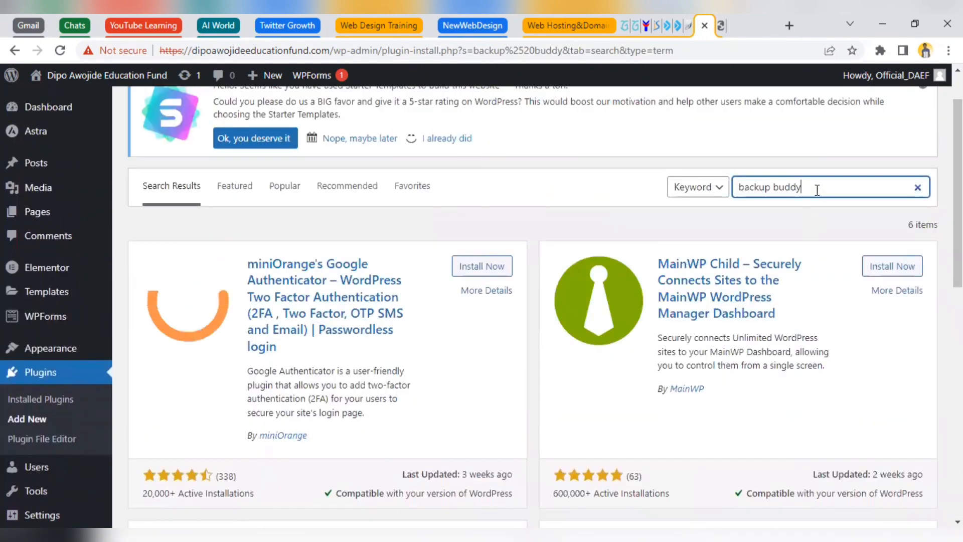
key("BackSpace")
key("BackSpace")
key("BackSpace")
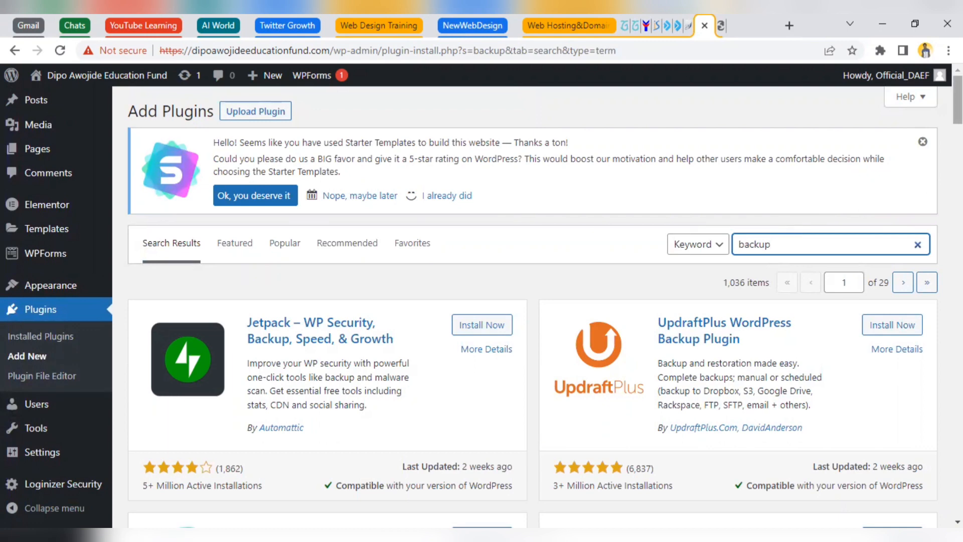
scroll(957, 110, "down", 4)
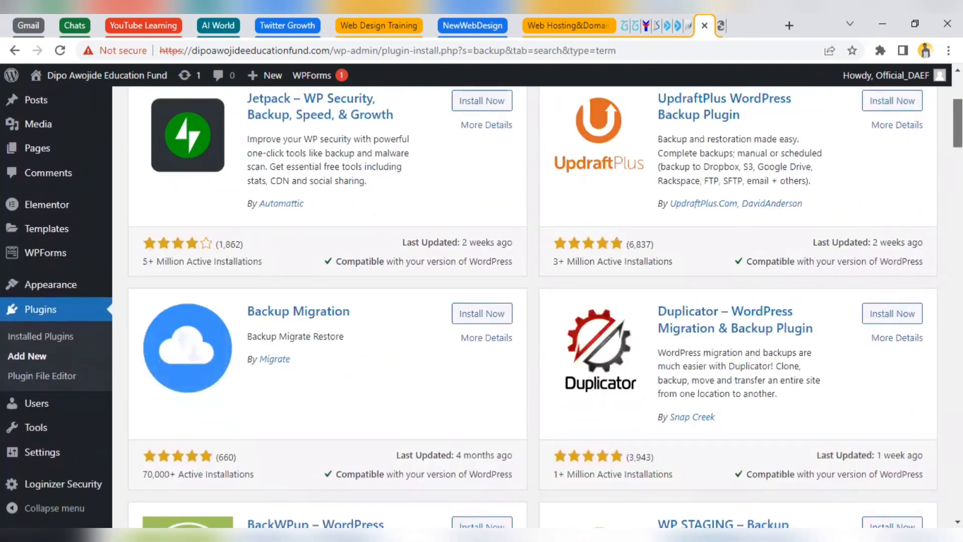
scroll(541, 306, "down", 6)
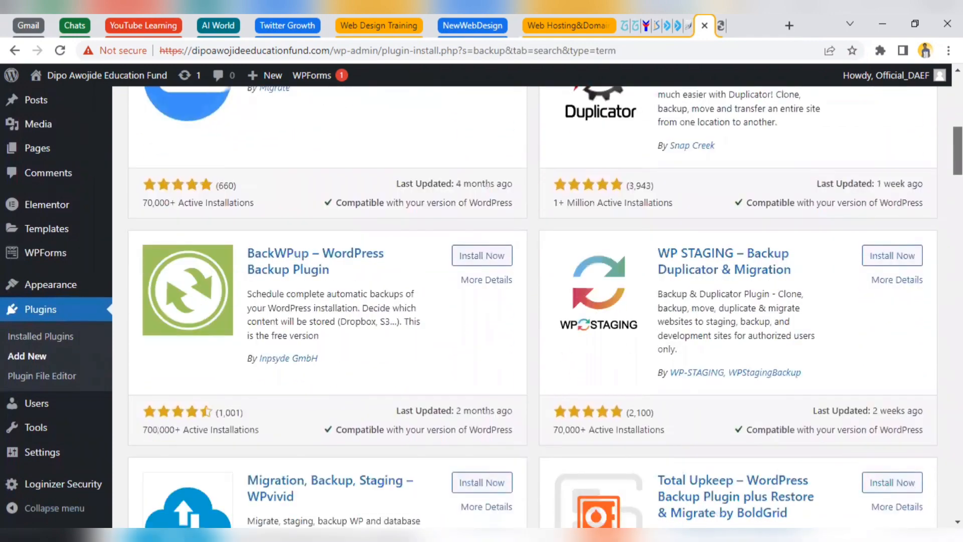
scroll(542, 306, "down", 3)
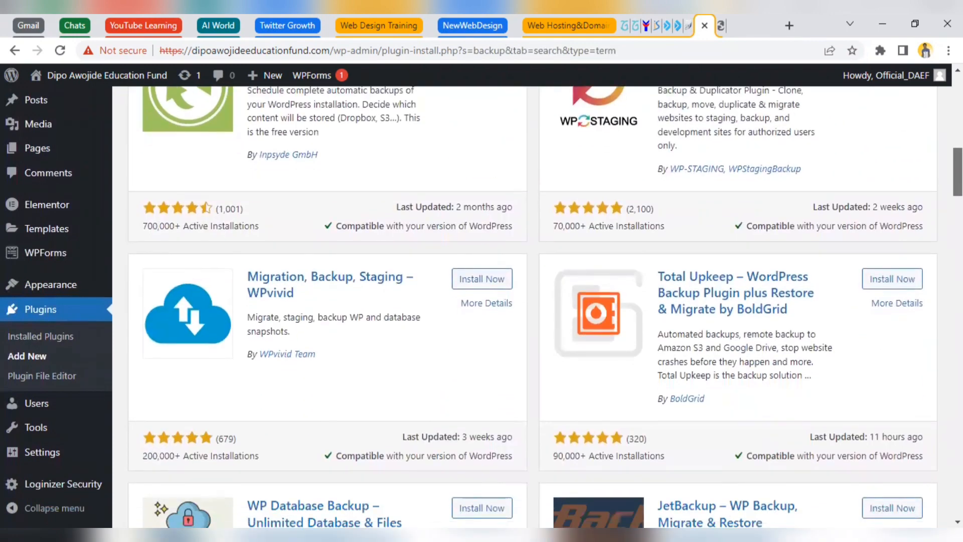
scroll(542, 306, "down", 5)
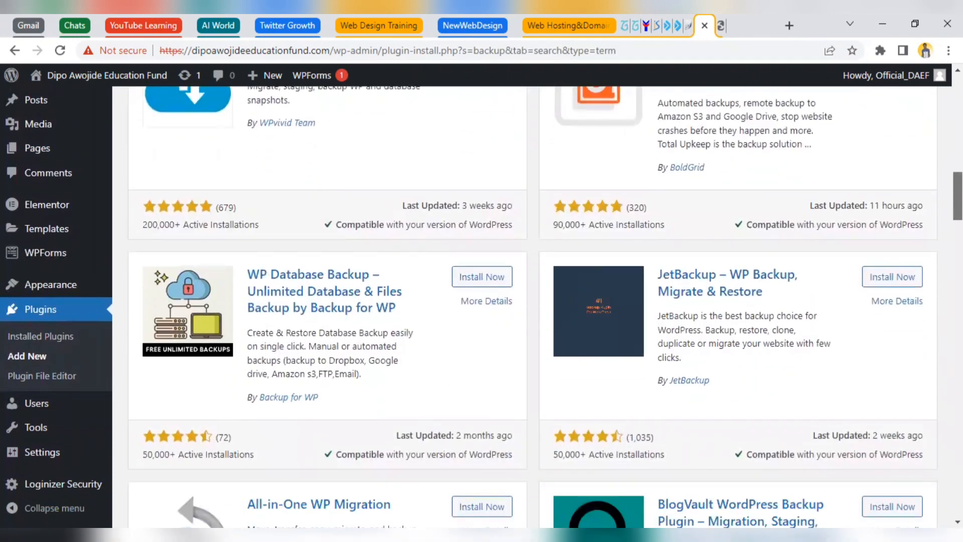
scroll(542, 305, "down", 5)
scroll(542, 306, "down", 6)
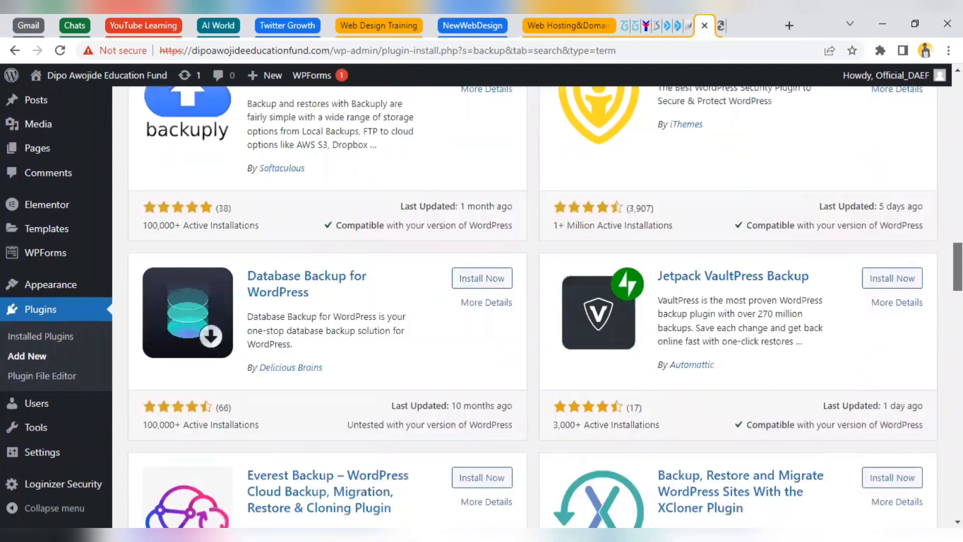
- Install and activate the Backuply – Backup, Restore, Migrate and Clone plugin, and check the list of installed plugins
scroll(541, 306, "up", 3)
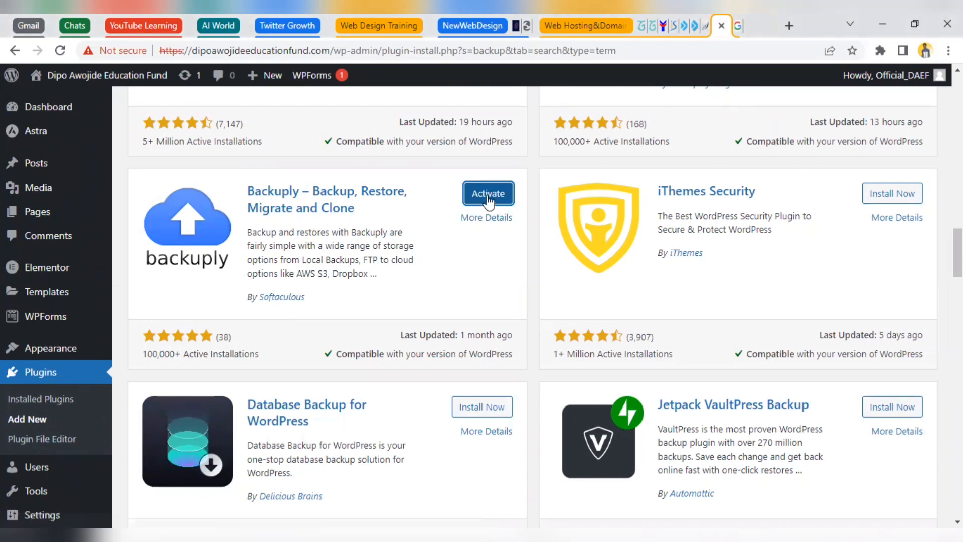
left_click(488, 194)
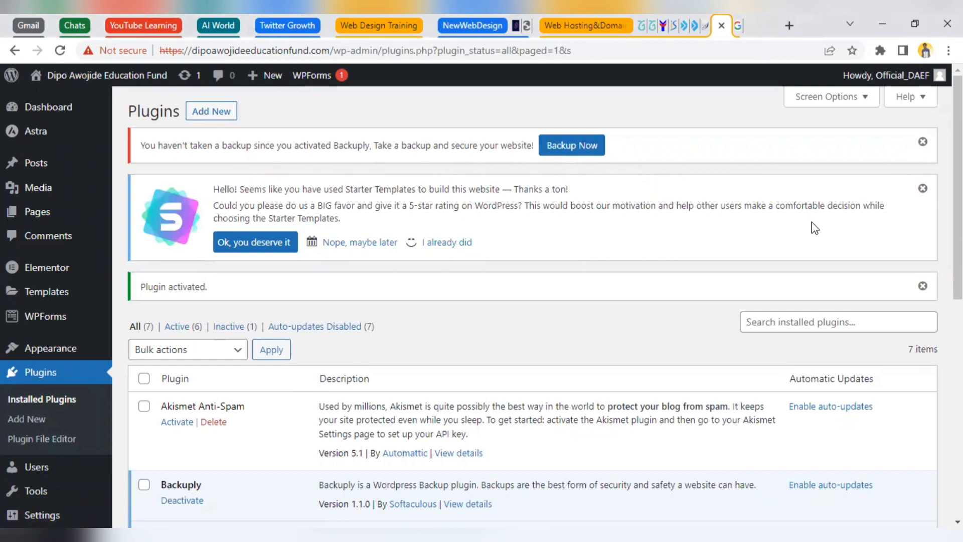
scroll(958, 200, "down", 10)
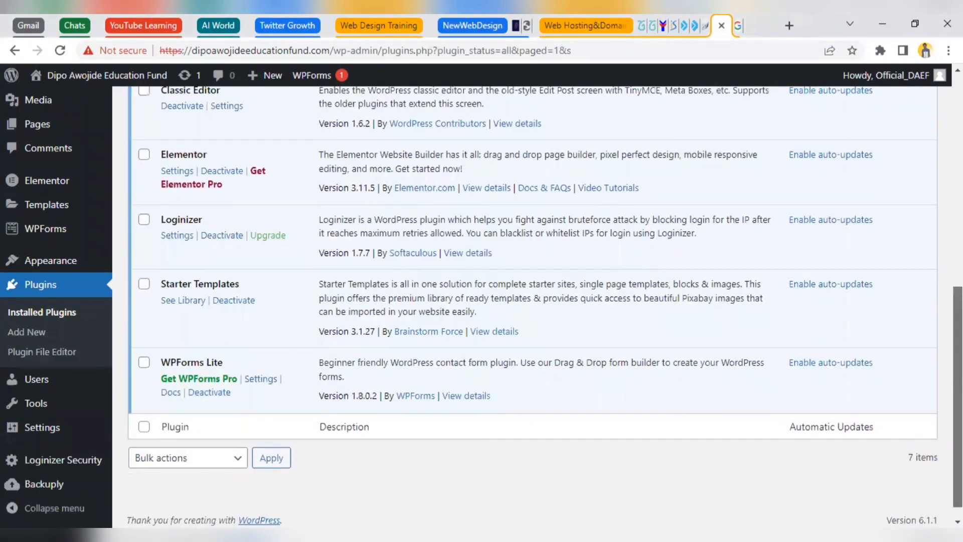
scroll(958, 301, "up", 4)
scroll(604, 395, "up", 1)
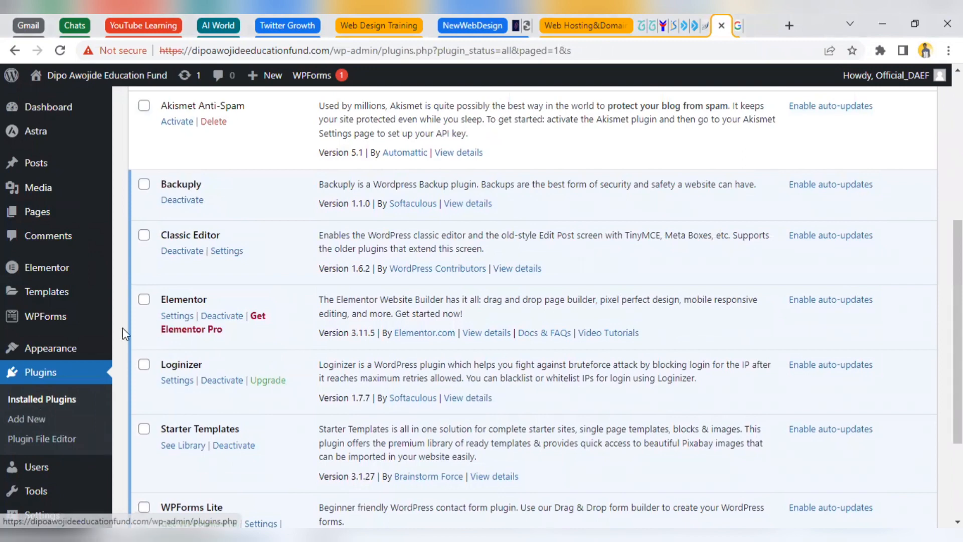
- Open the Backuply dashboard with its Create Backup options
mouse_move(106, 332)
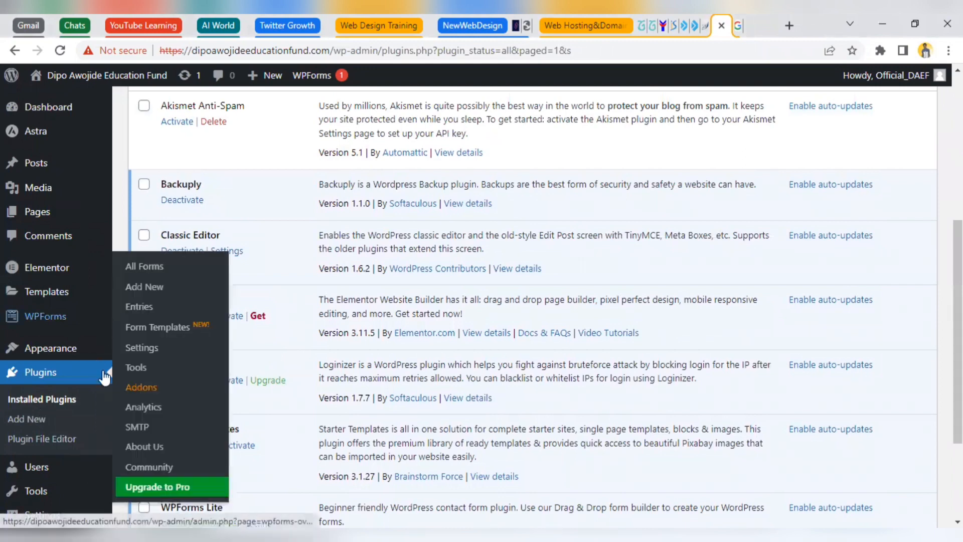
scroll(532, 301, "down", 3)
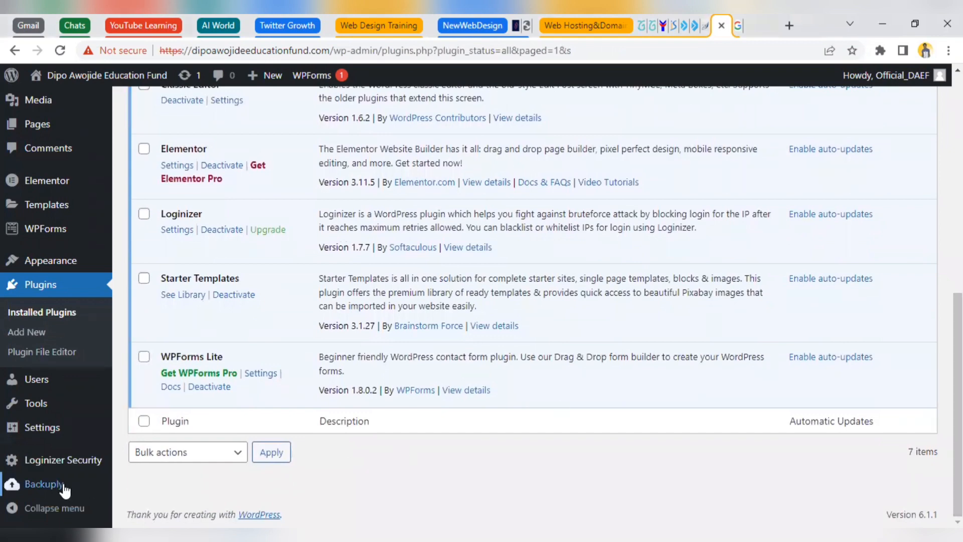
mouse_move(64, 488)
left_click(152, 438)
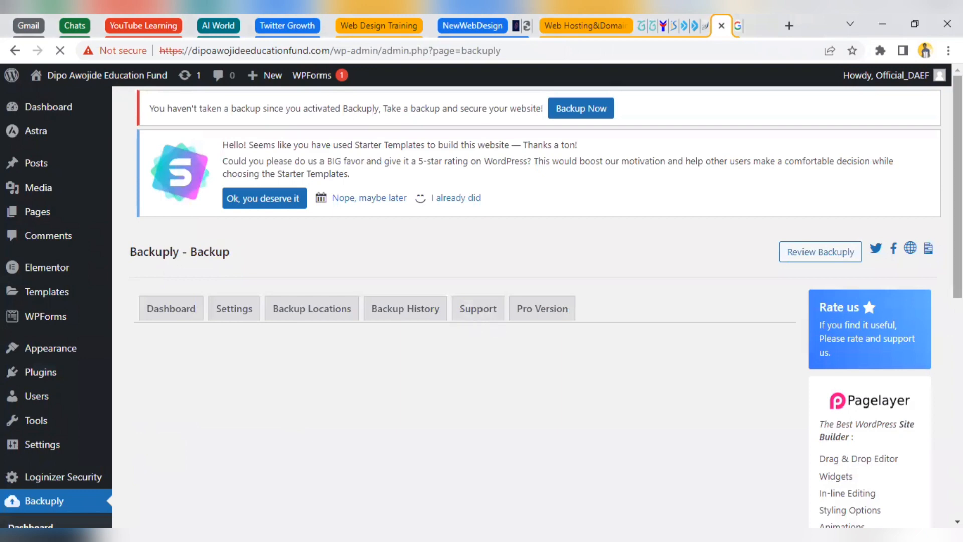
scroll(477, 324, "down", 3)
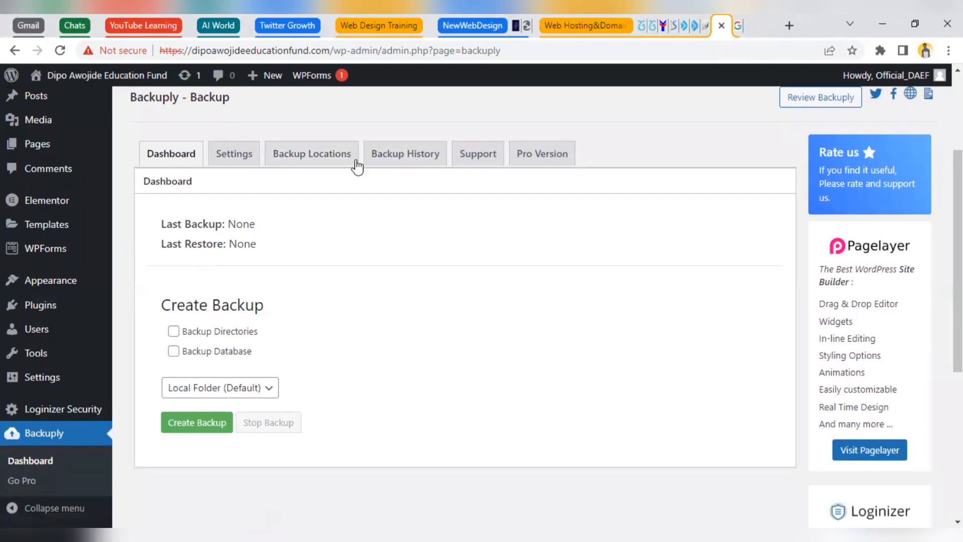
- Look over Backuply's backup locations and its general, auto backup, exclude and additional settings
left_click(372, 161)
left_click(297, 156)
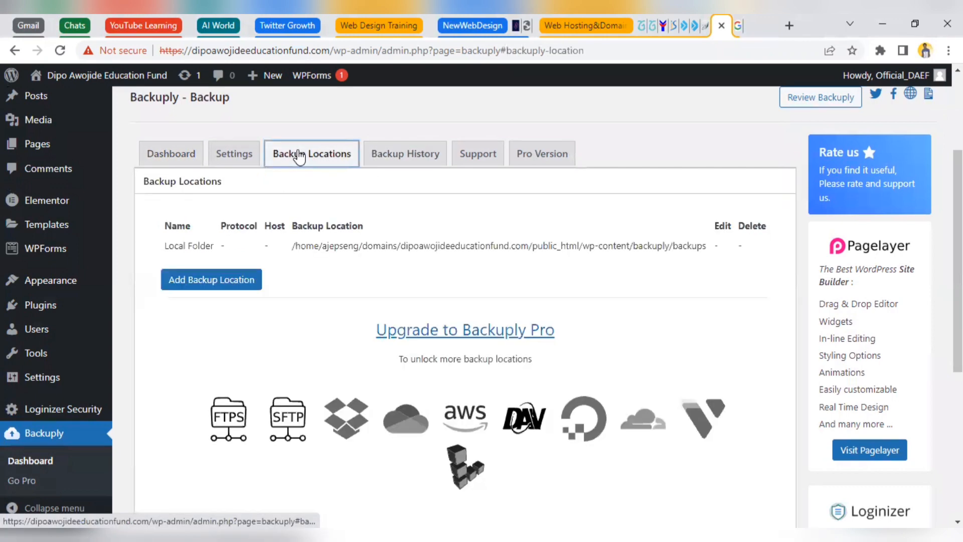
left_click(243, 159)
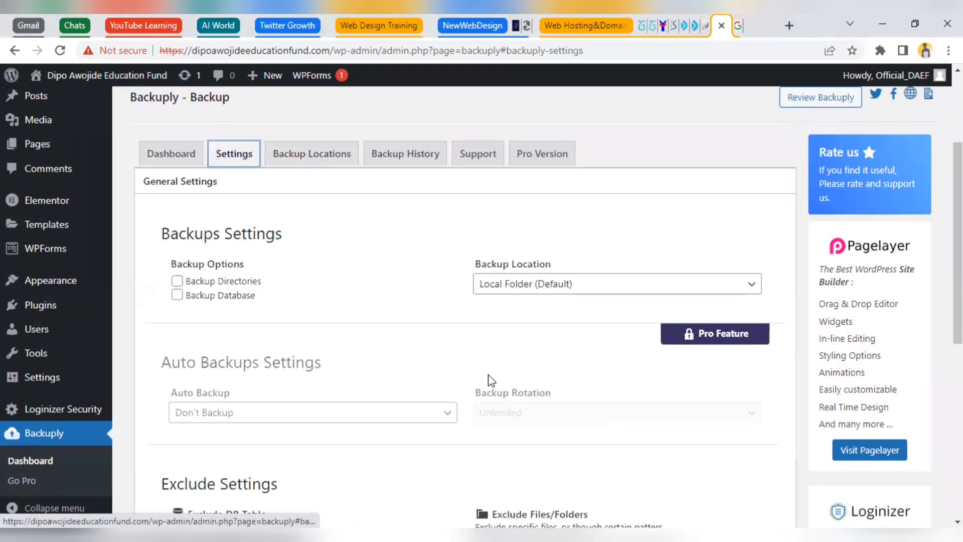
scroll(763, 337, "down", 5)
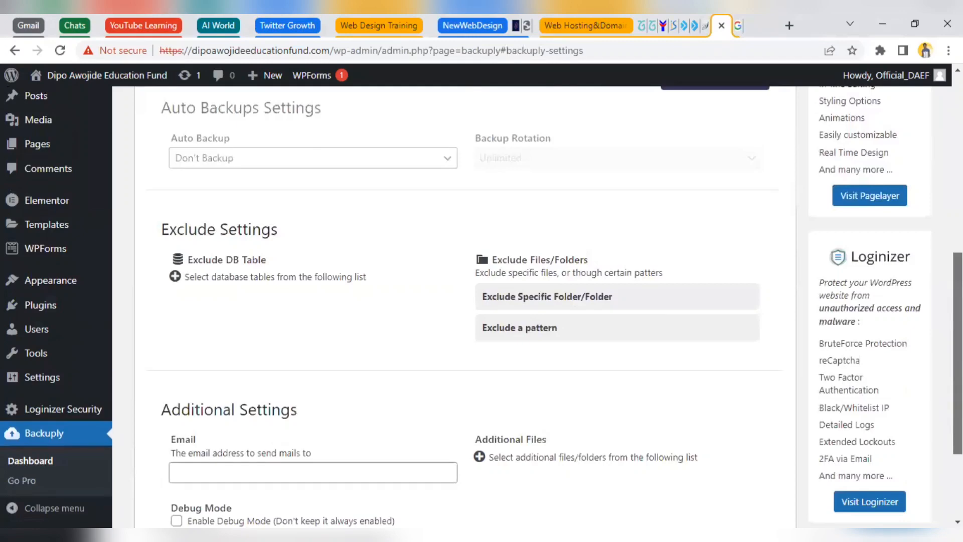
scroll(935, 434, "down", 3)
scroll(935, 435, "up", 10)
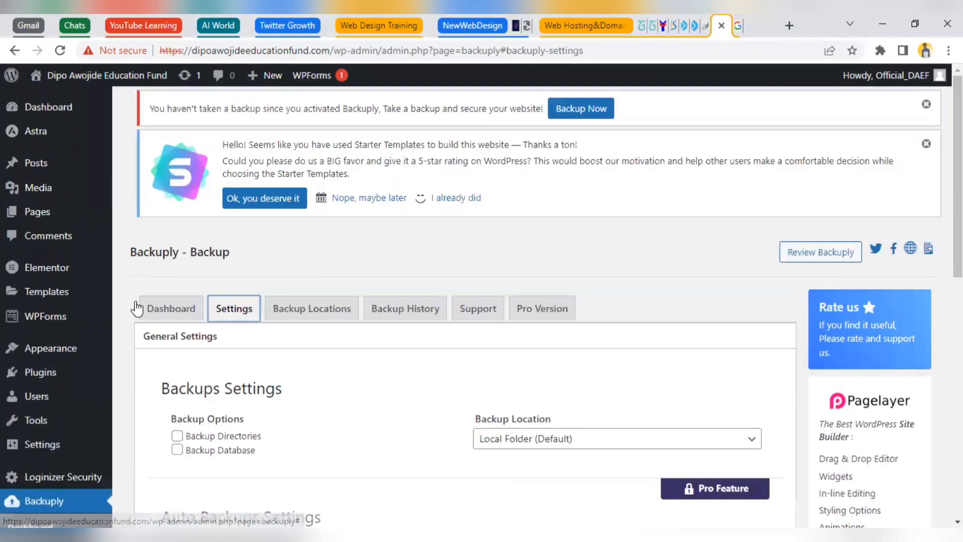
- Create a Backuply backup of both the directories and the database in Local Folder (Default)
left_click(138, 308)
scroll(662, 297, "down", 2)
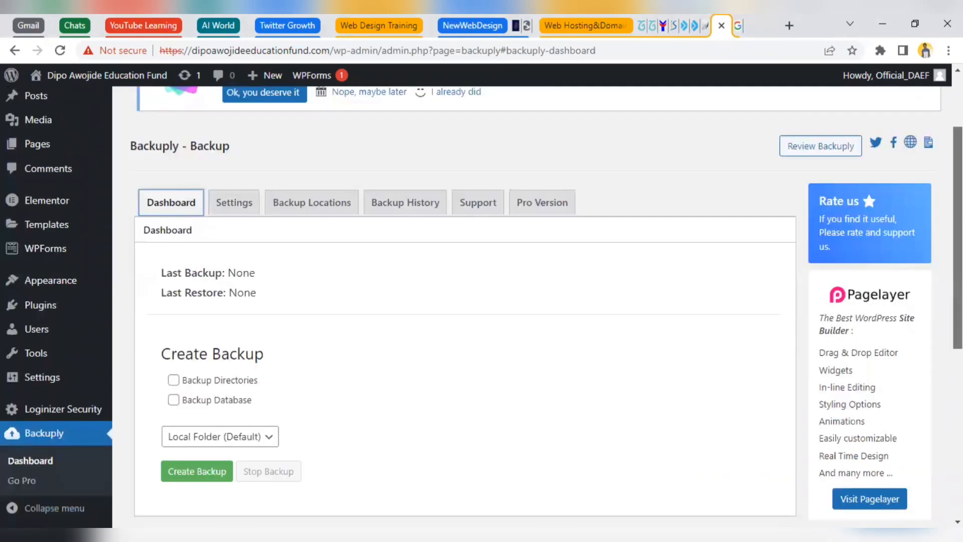
scroll(534, 290, "down", 2)
left_click(172, 260)
left_click(173, 280)
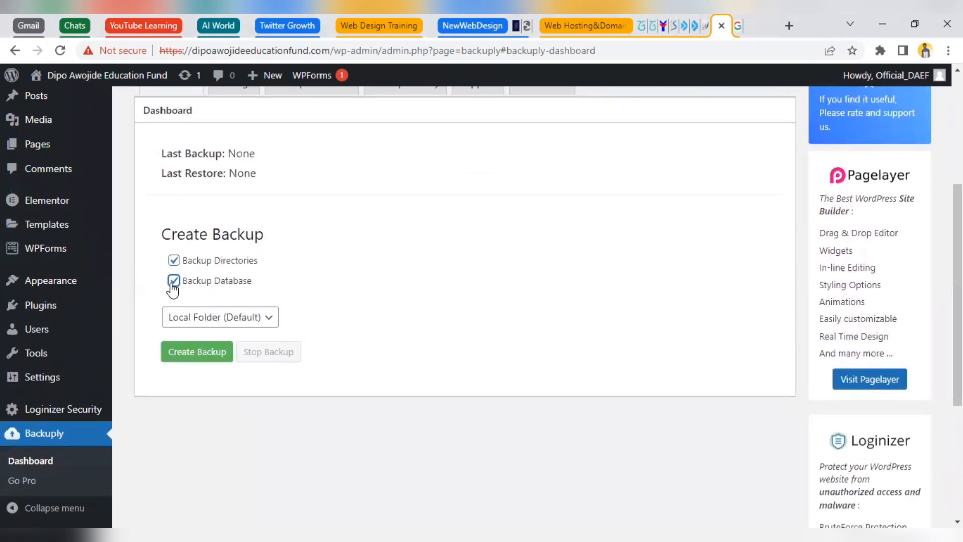
left_click(200, 352)
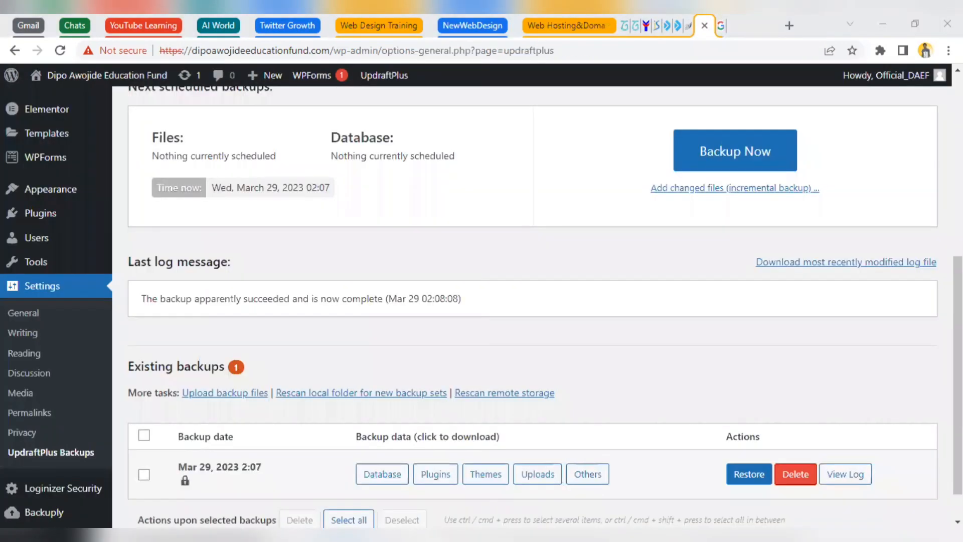
- Review the UpdraftPlus backup page, including the scheduled backups, last log message and existing backups
scroll(532, 301, "down", 1)
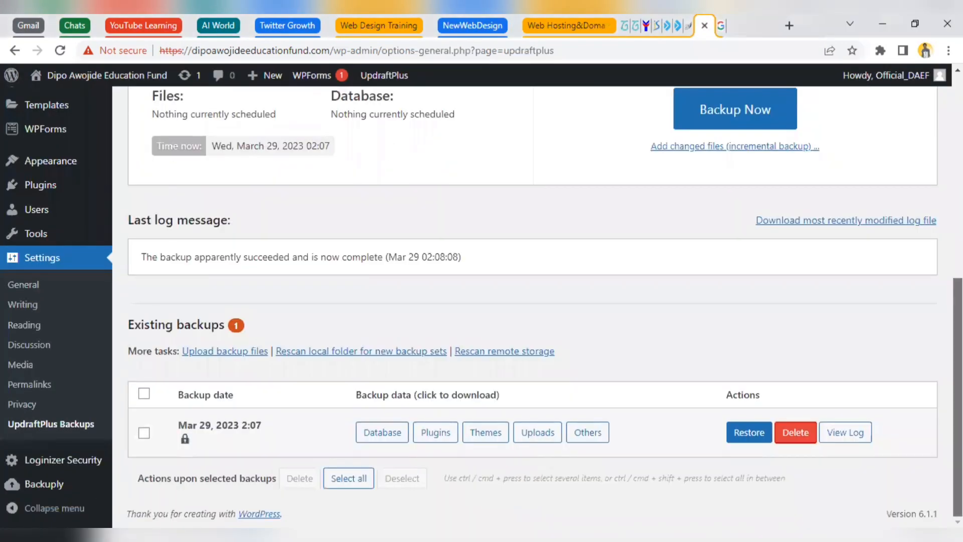
scroll(532, 301, "up", 4)
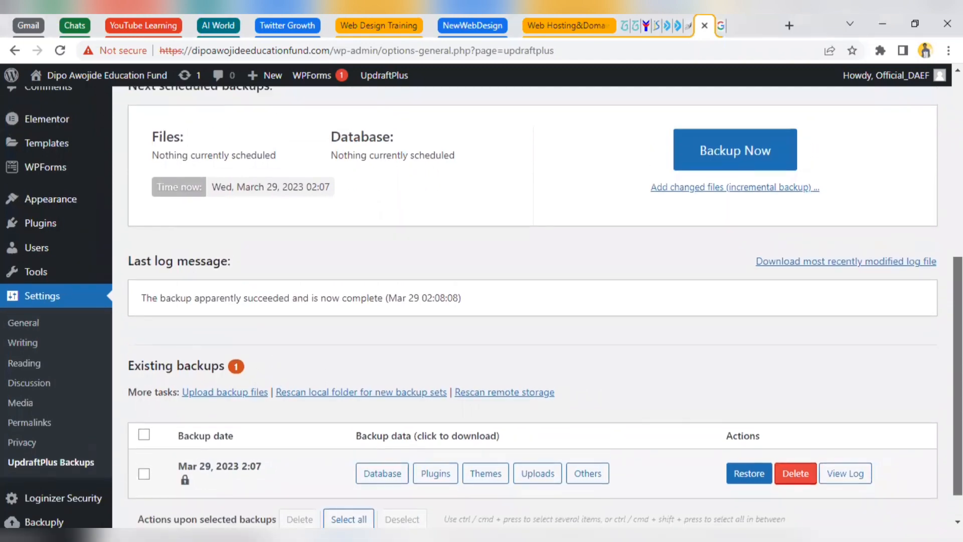
scroll(532, 301, "down", 3)
scroll(931, 456, "down", 1)
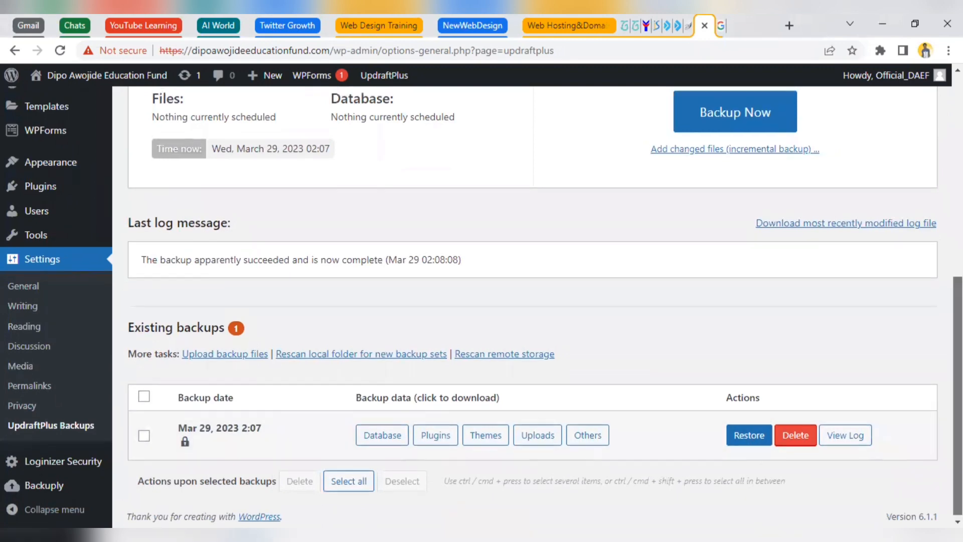
scroll(958, 392, "up", 1)
scroll(957, 391, "up", 5)
scroll(929, 415, "down", 6)
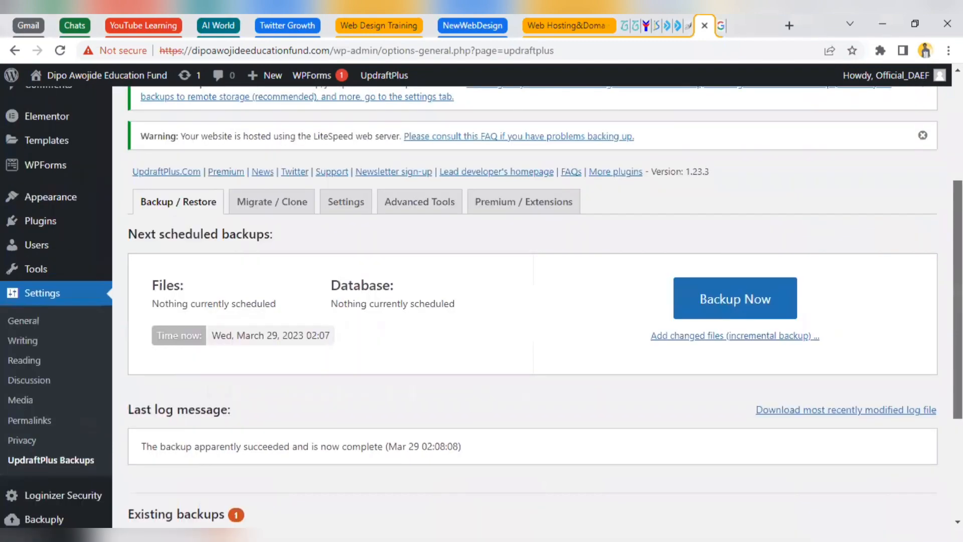
scroll(929, 415, "up", 7)
scroll(926, 294, "down", 7)
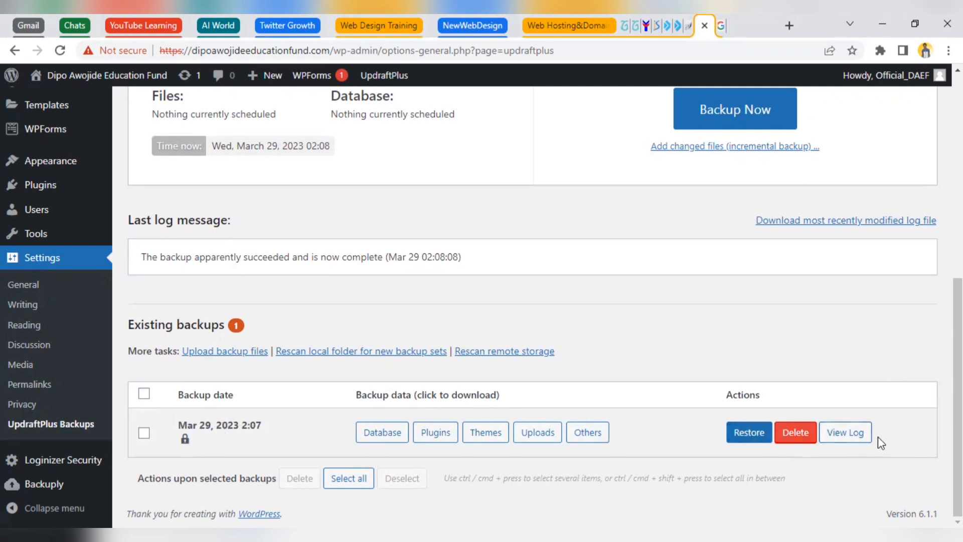
- Open the most recently modified UpdraftPlus log, read it to the end, download the log file and close it
left_click(802, 220)
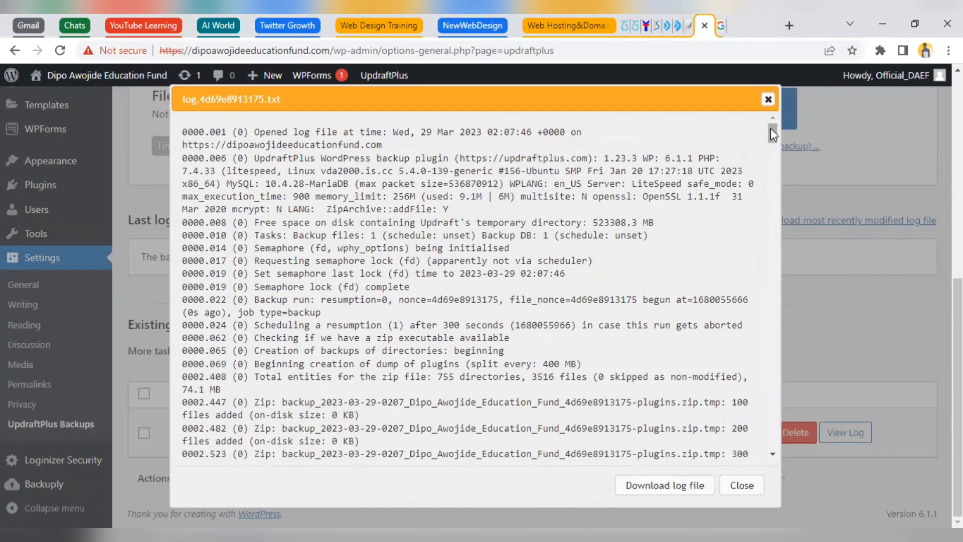
left_click_drag(770, 131, 772, 304)
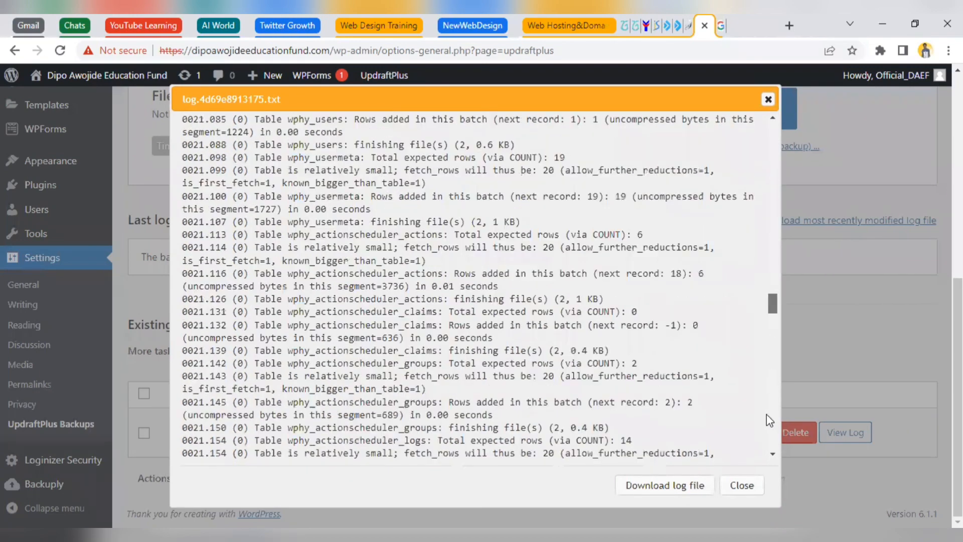
scroll(768, 424, "down", 20)
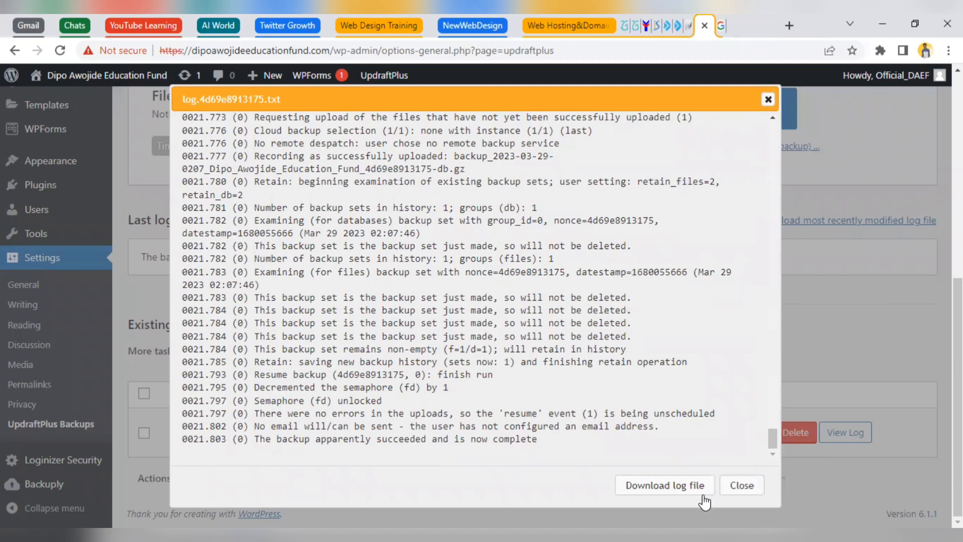
left_click(675, 497)
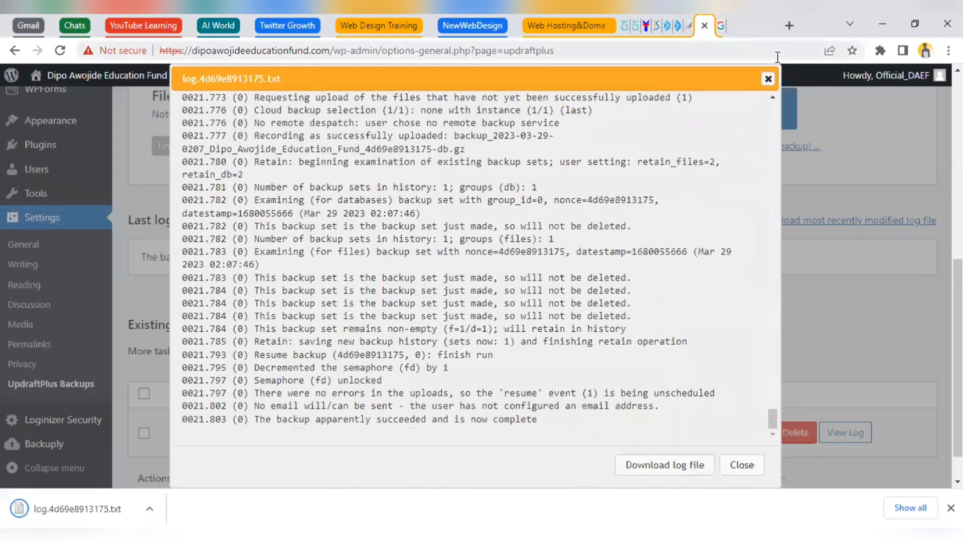
left_click(767, 79)
scroll(531, 286, "up", 1)
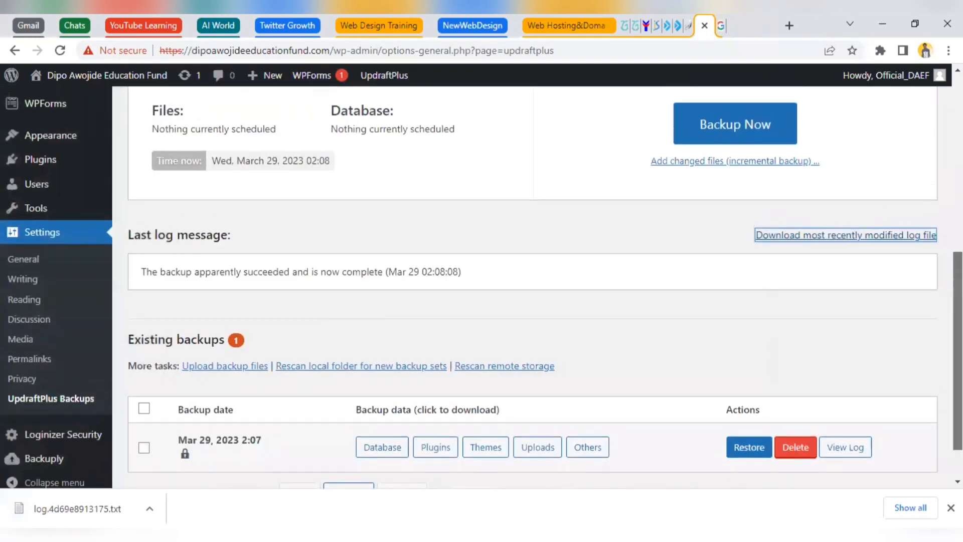
scroll(532, 286, "down", 1)
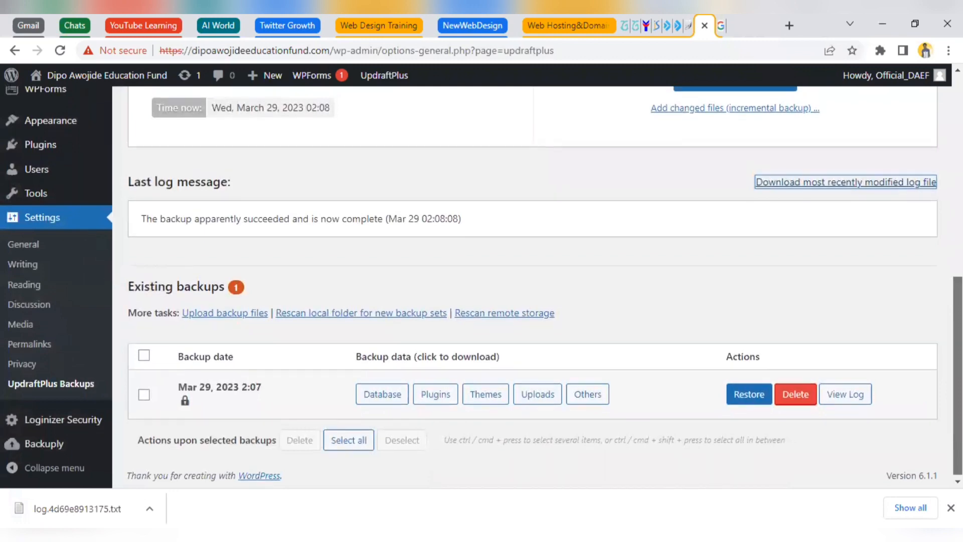
scroll(532, 286, "up", 2)
scroll(531, 286, "up", 1)
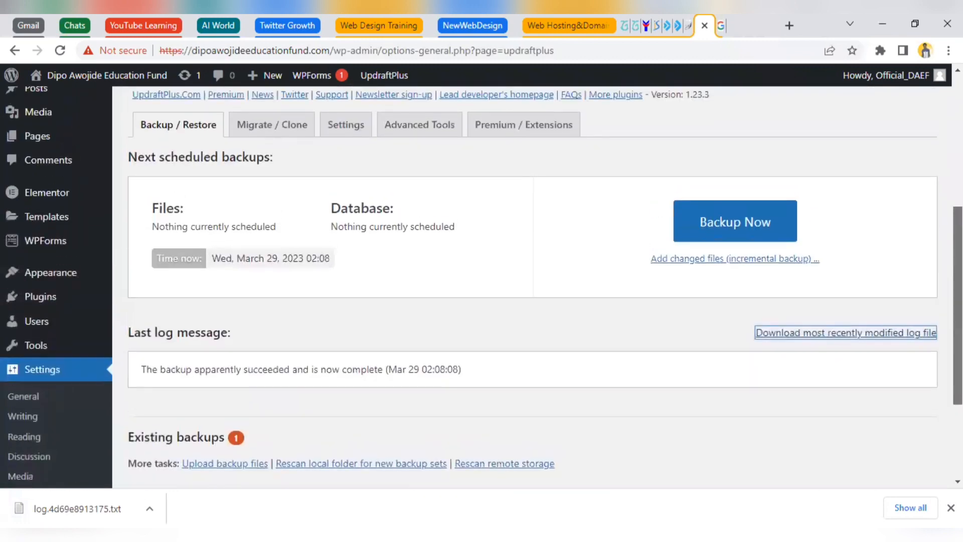
- Look over UpdraftPlus's advanced tools, settings and migrate/clone sections, then its list of existing backups
scroll(532, 286, "up", 2)
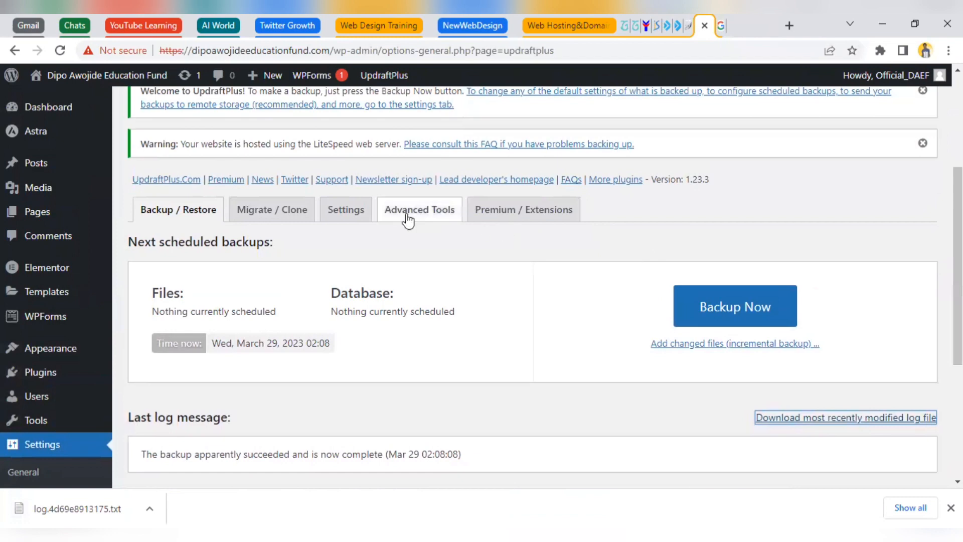
left_click(407, 219)
left_click(347, 223)
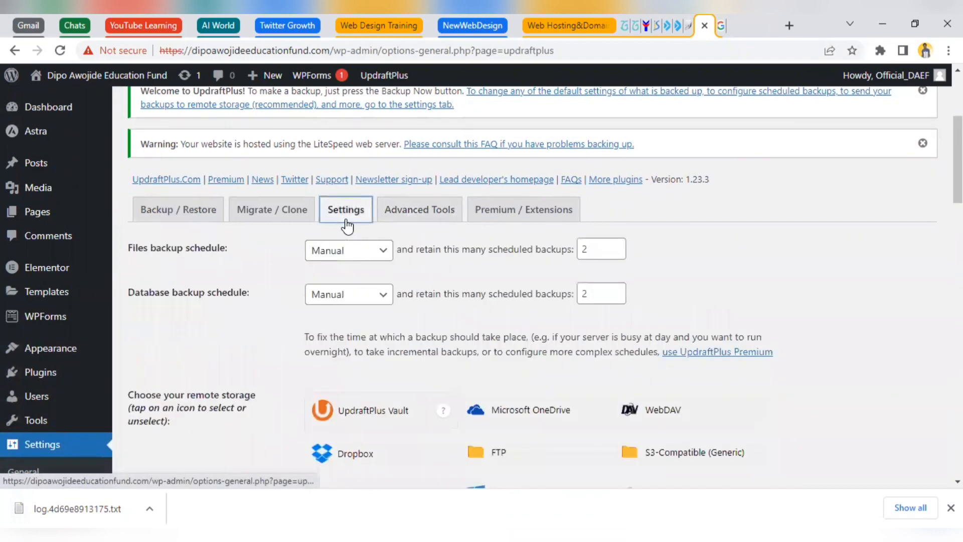
left_click(265, 221)
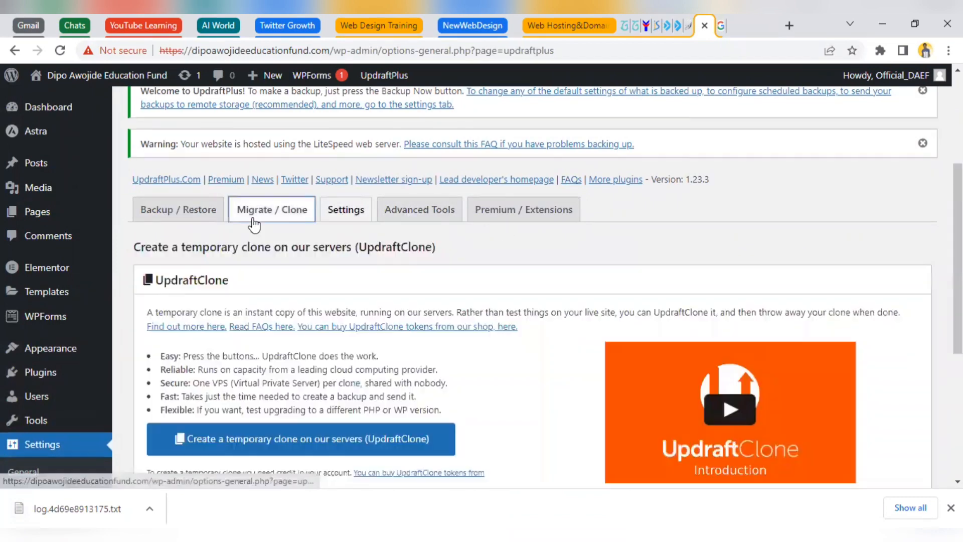
left_click(184, 225)
scroll(877, 201, "down", 5)
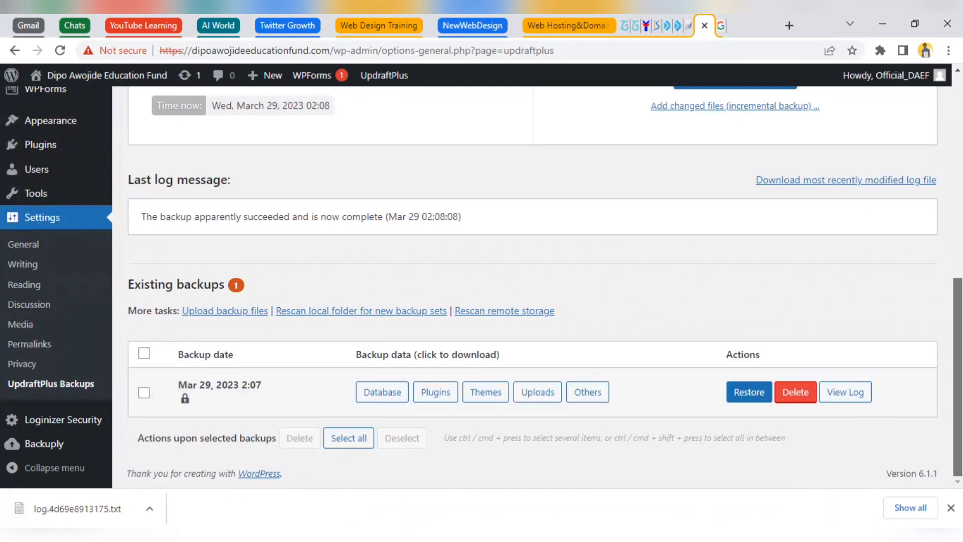
scroll(531, 285, "up", 7)
scroll(531, 286, "up", 2)
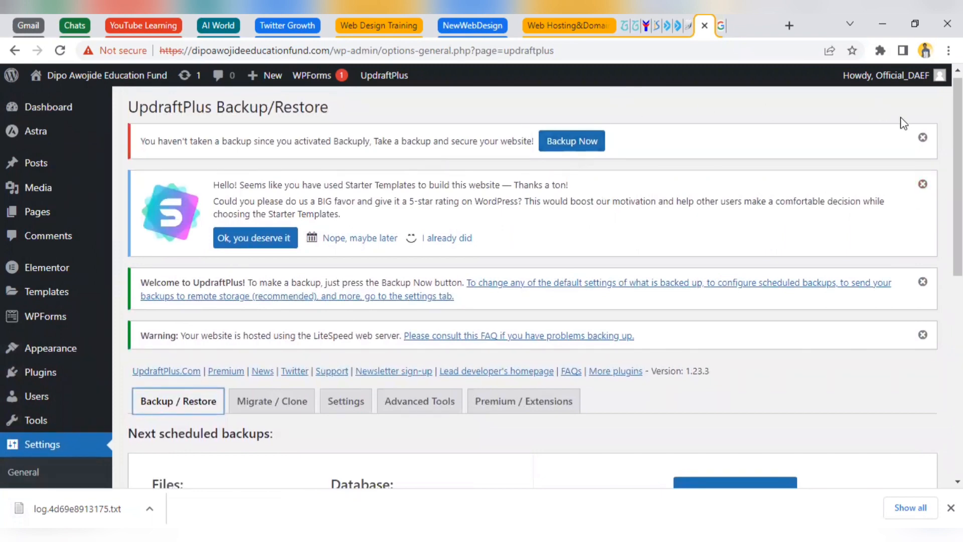
- Dismiss the Backuply, Starter Templates, UpdraftPlus welcome and LiteSpeed warning notices on the UpdraftPlus page
left_click(923, 138)
left_click(923, 133)
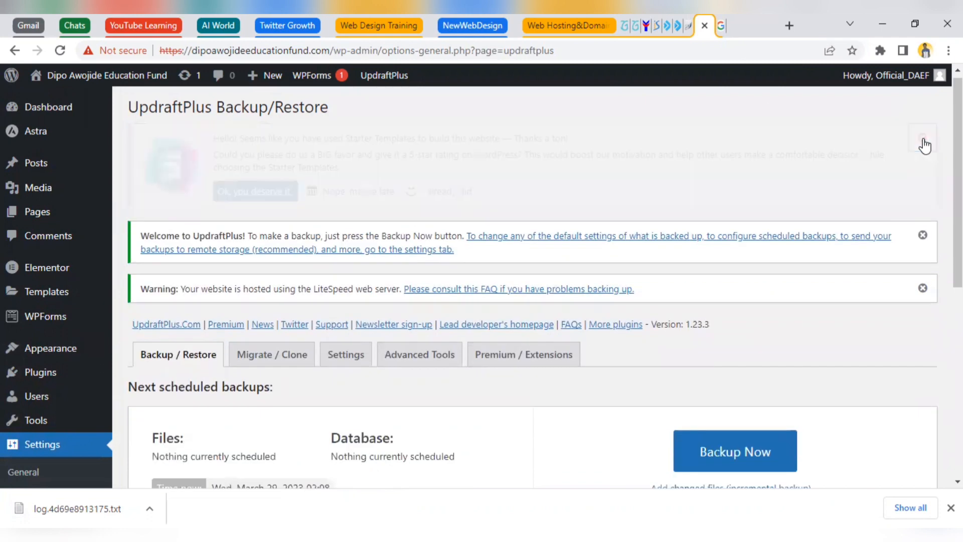
left_click(923, 135)
left_click(923, 138)
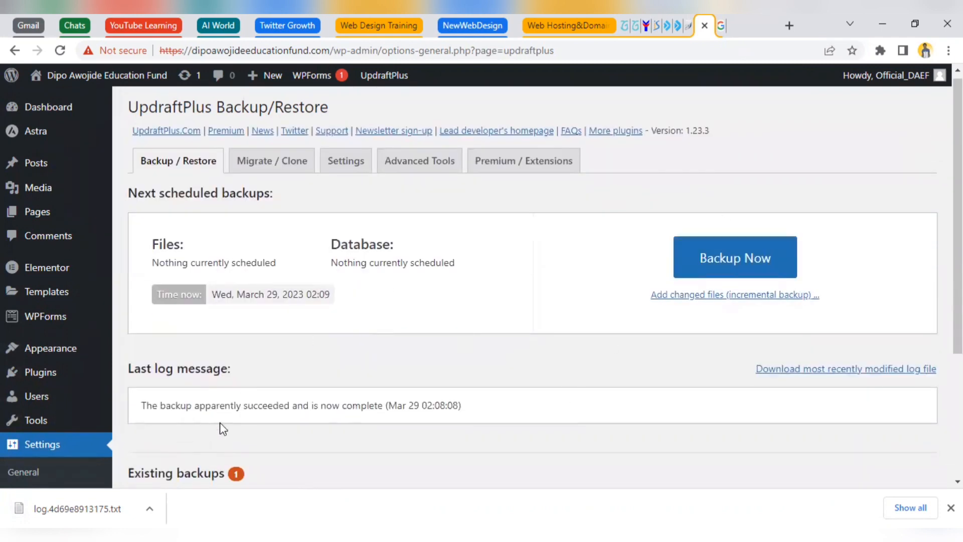
- Select the existing Mar 29, 2023 2:07 backup and download its Others archive to the computer
scroll(532, 281, "down", 3)
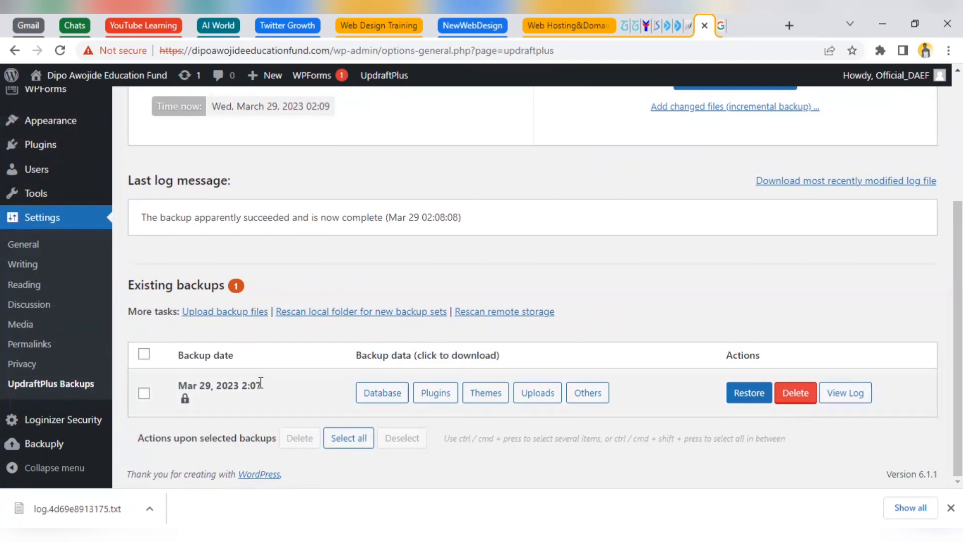
left_click(145, 395)
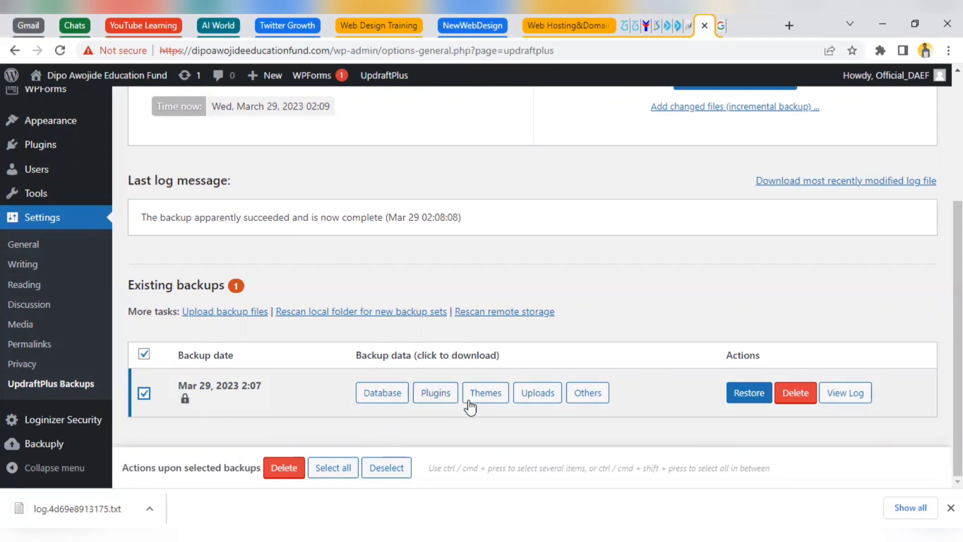
left_click(588, 398)
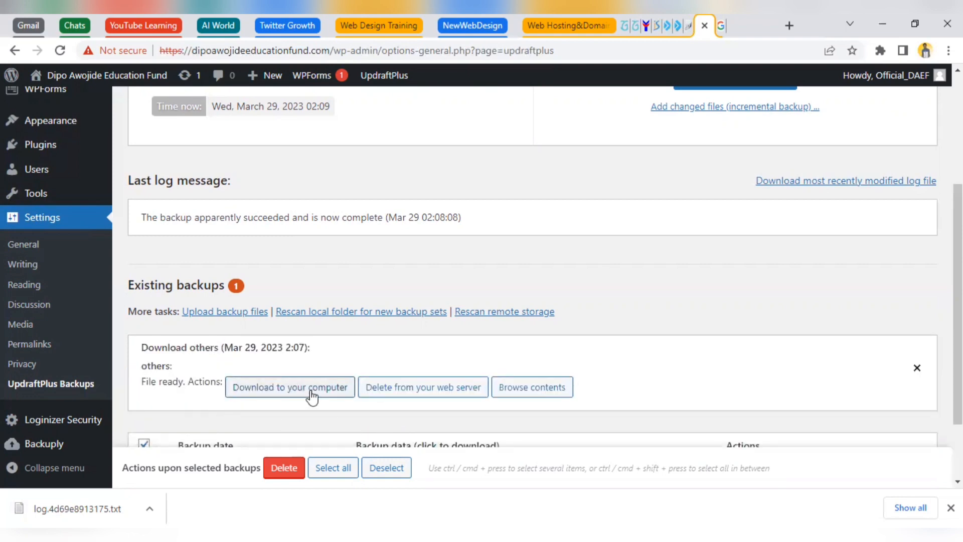
left_click(312, 397)
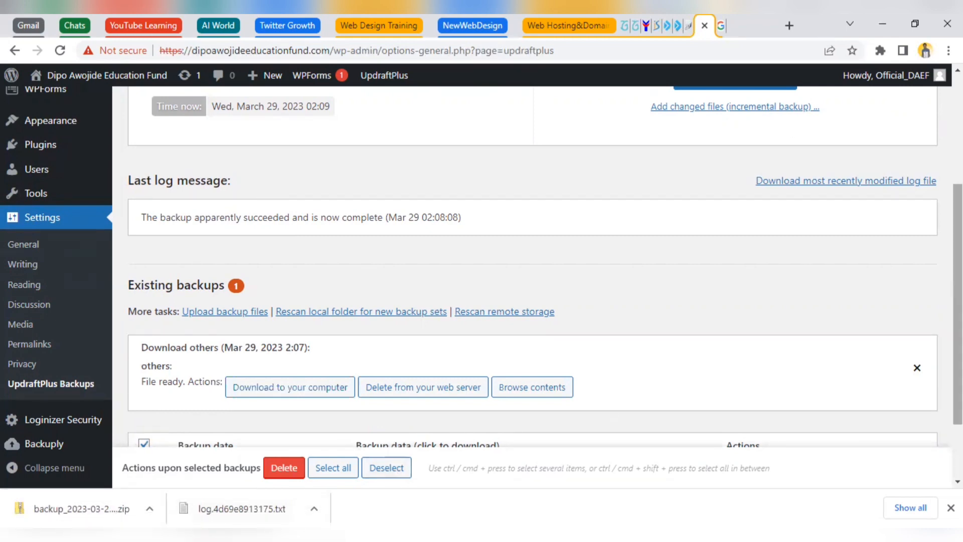
scroll(532, 276, "down", 5)
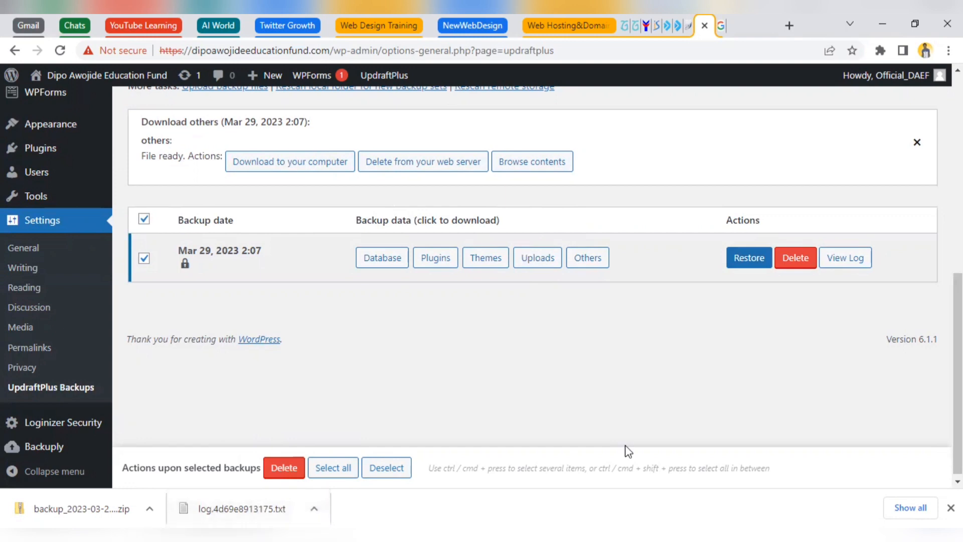
scroll(916, 186, "up", 8)
scroll(908, 150, "up", 1)
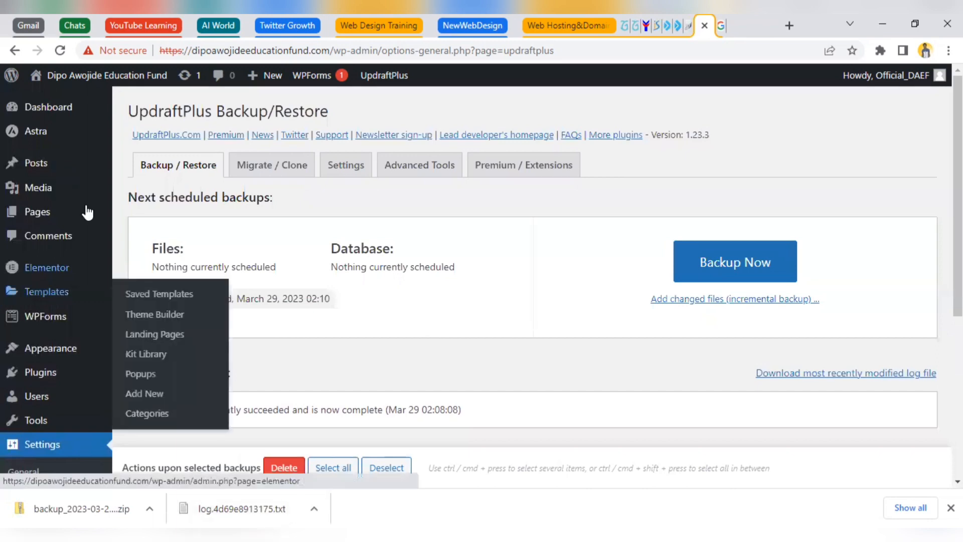
- Switch to the Google Slides presentation on creating a WordPress website and read its Course Outline slide
left_click(372, 28)
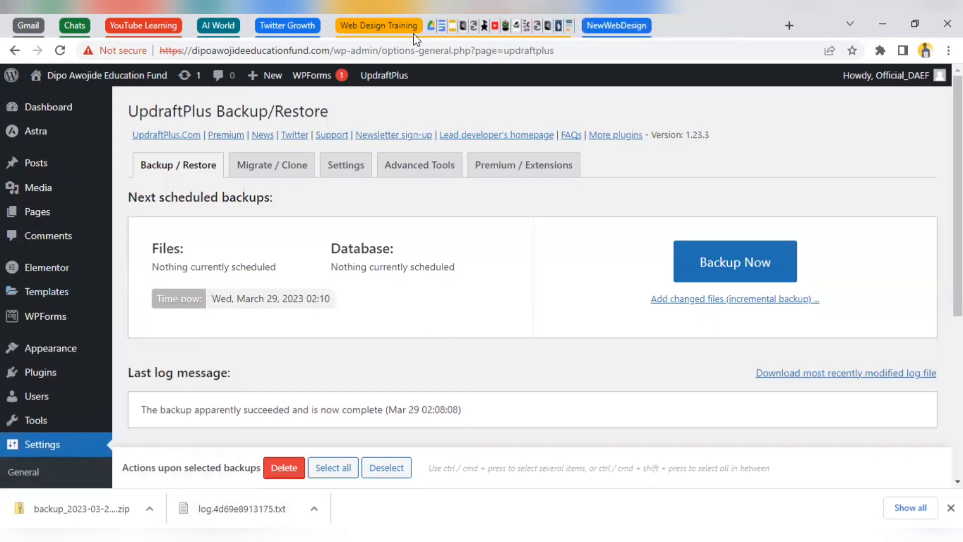
left_click(453, 31)
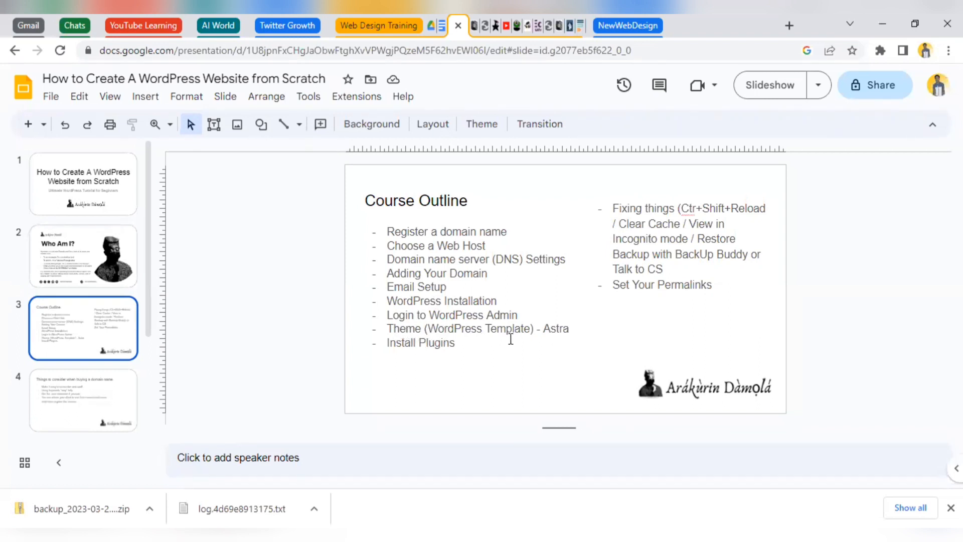
left_click(384, 23)
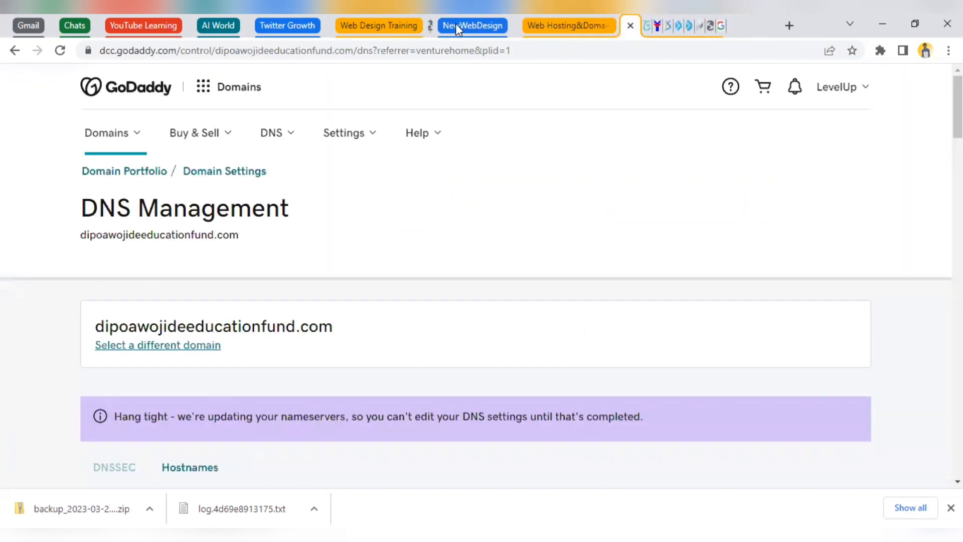
- Return to the education fund's WordPress admin and open the Add Plugins page at its plugin search
left_click(711, 29)
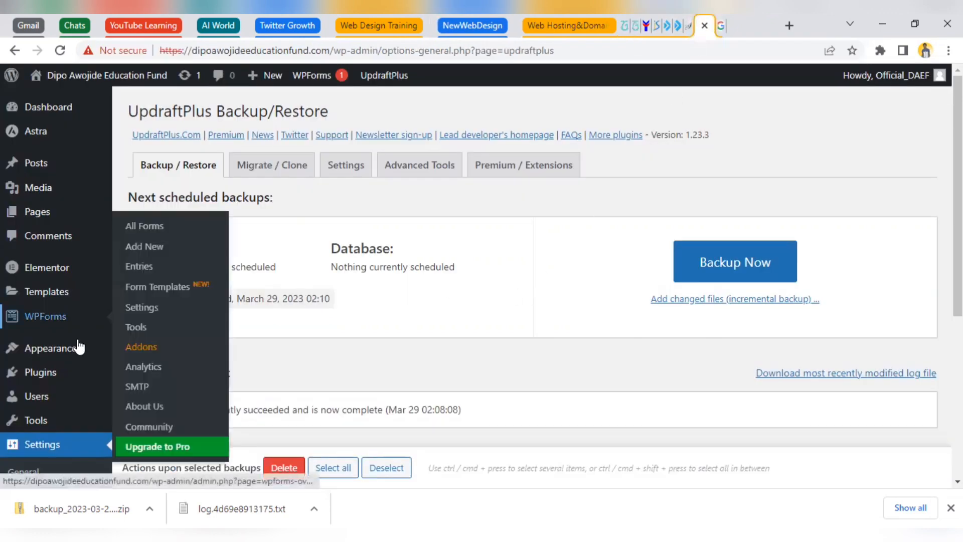
mouse_move(97, 374)
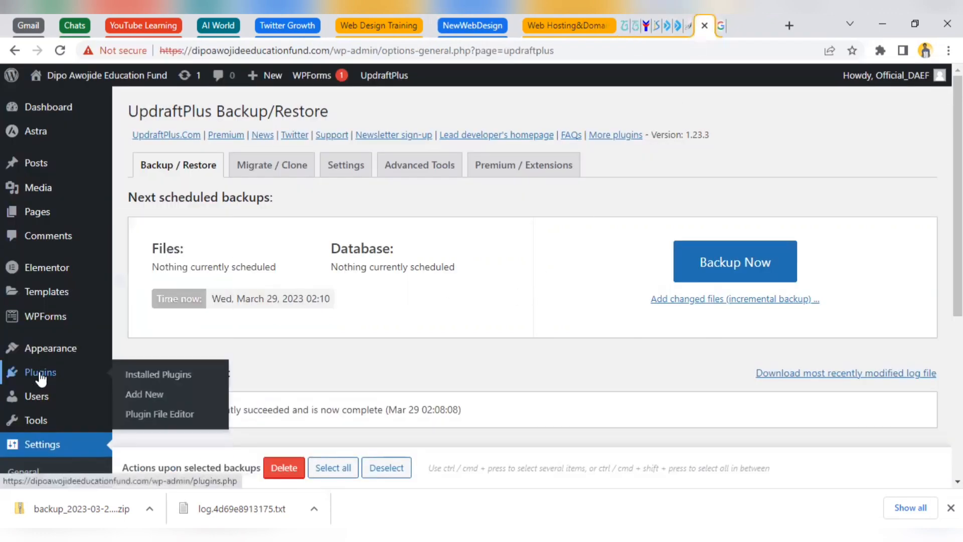
left_click(144, 396)
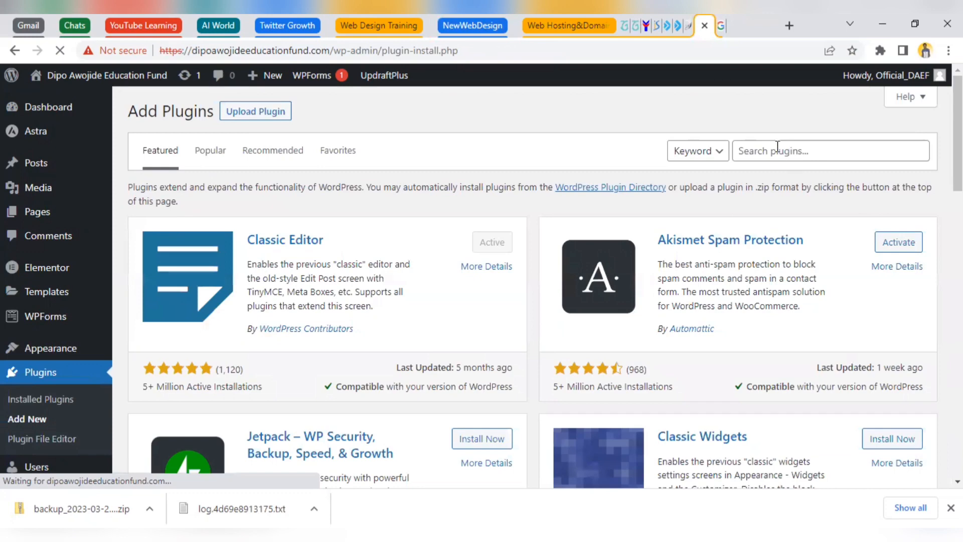
left_click(777, 146)
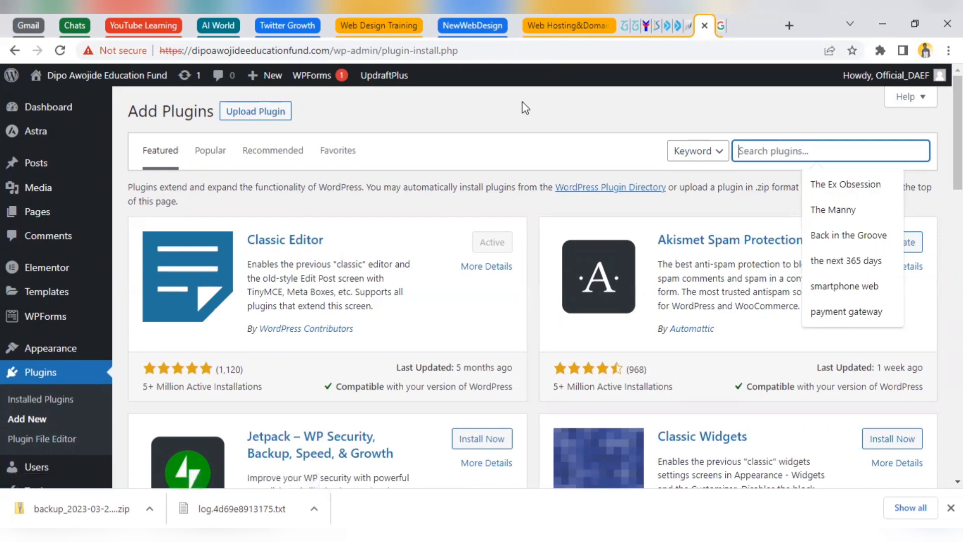
- Switch to the AJCLCourier site's WordPress admin and open its live home page
left_click(453, 25)
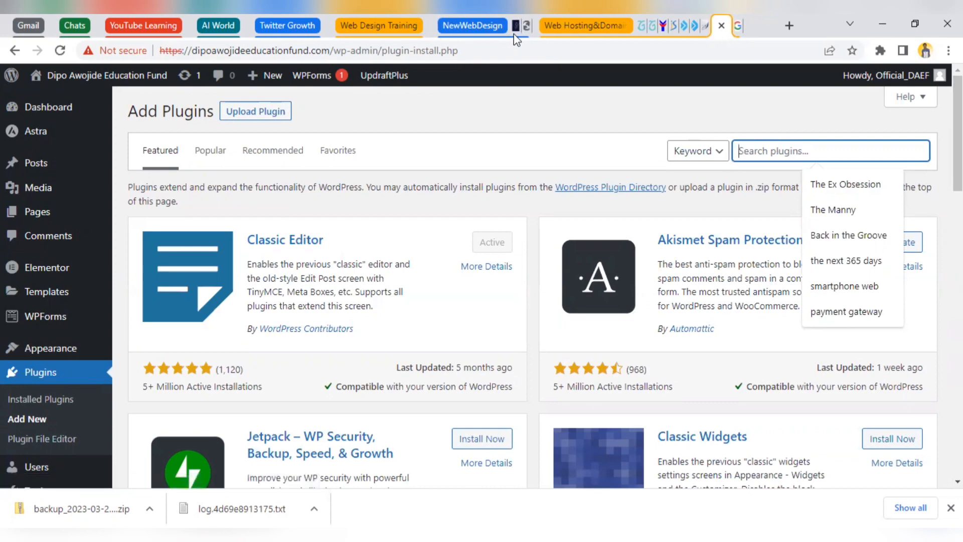
left_click(526, 25)
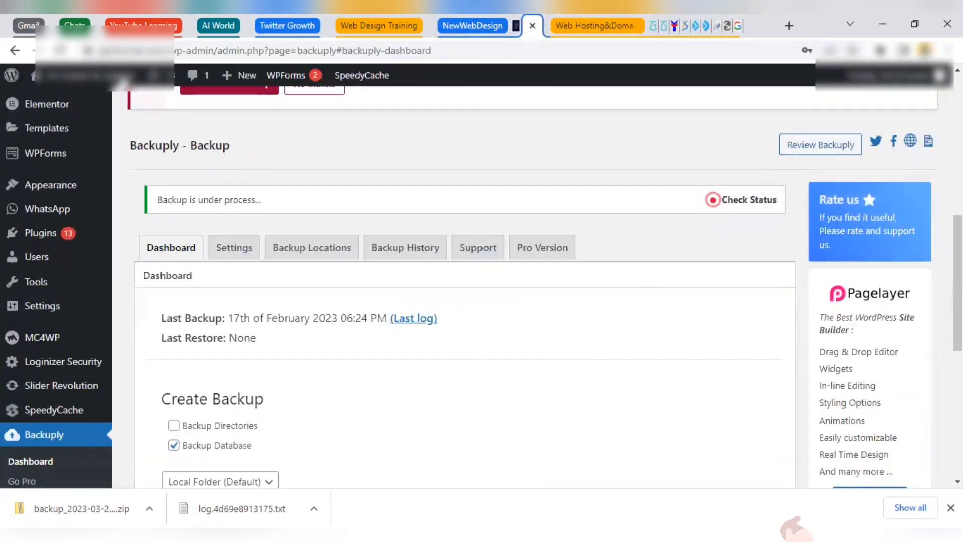
left_click(109, 80)
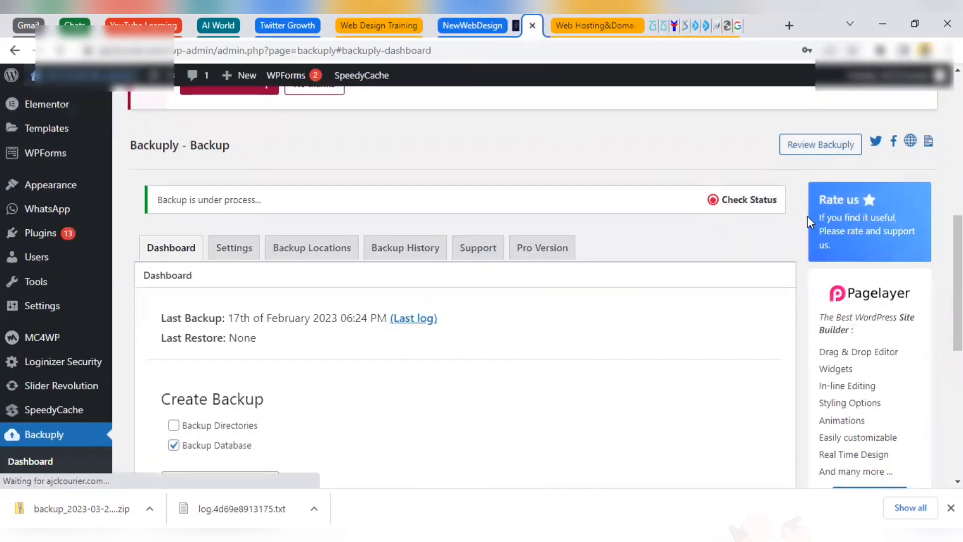
left_click(712, 199)
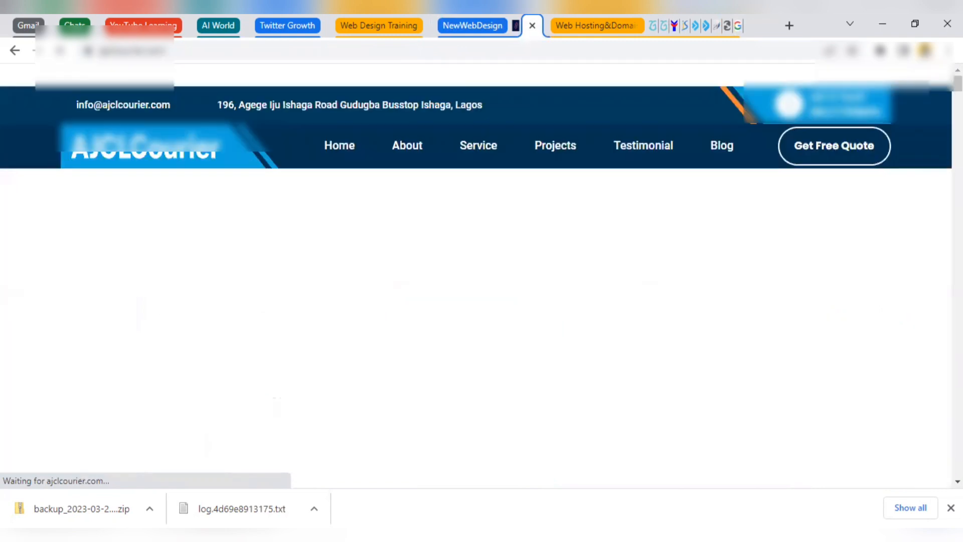
- Try out the courier site's shipment form by entering h as the last name and 15 as the pickup address
left_click_drag(958, 91, 958, 182)
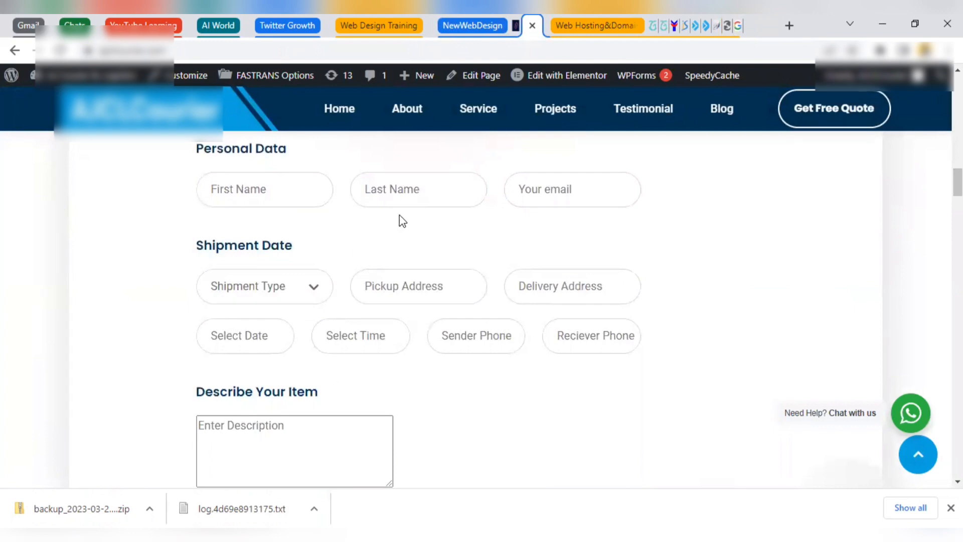
type("h")
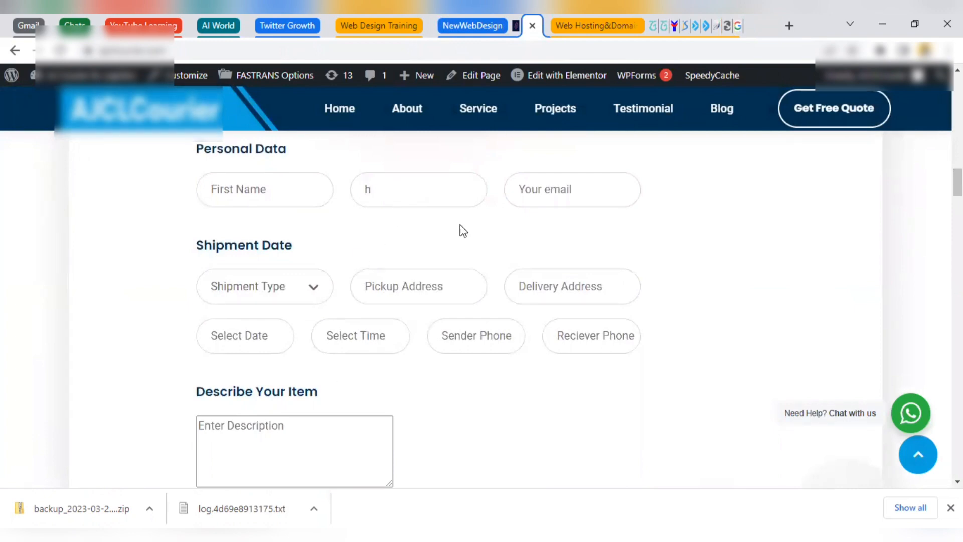
left_click(432, 283)
type("g")
key("BackSpace")
type("15")
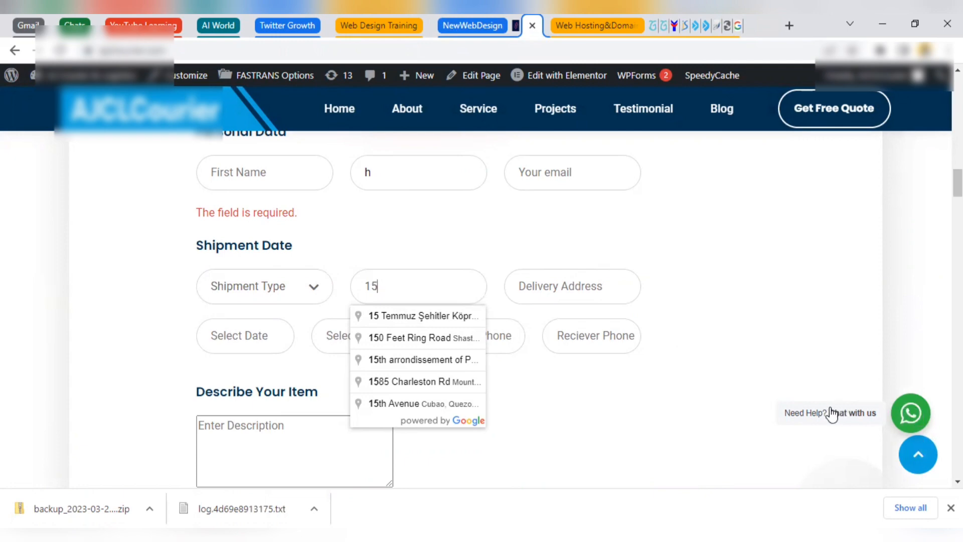
- View the contacts in the courier site's WhatsApp chat widget, close it and close the site
left_click(899, 415)
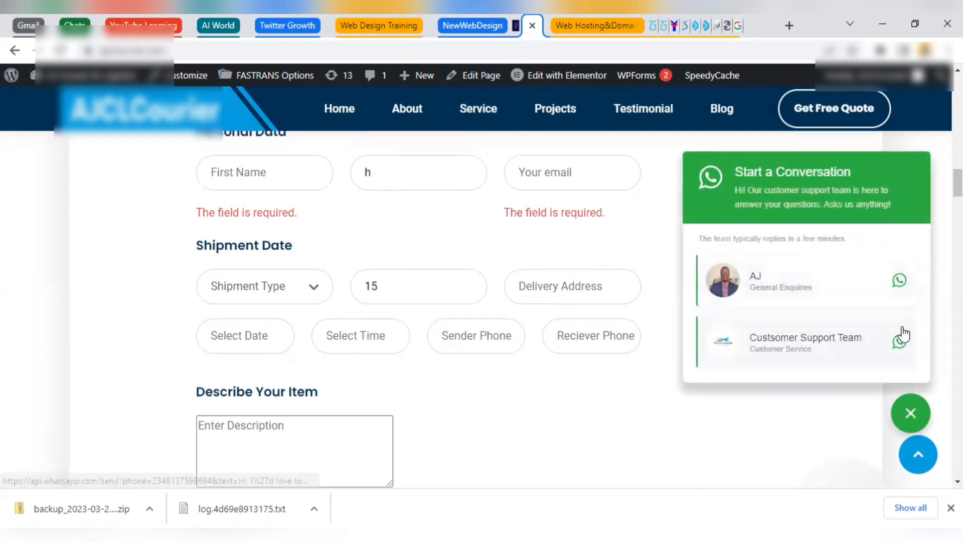
left_click(919, 418)
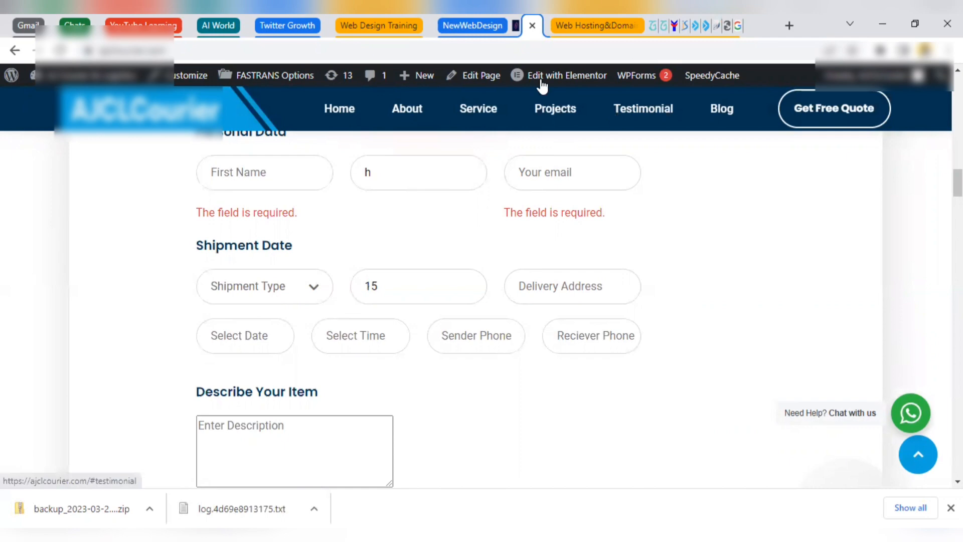
left_click(532, 25)
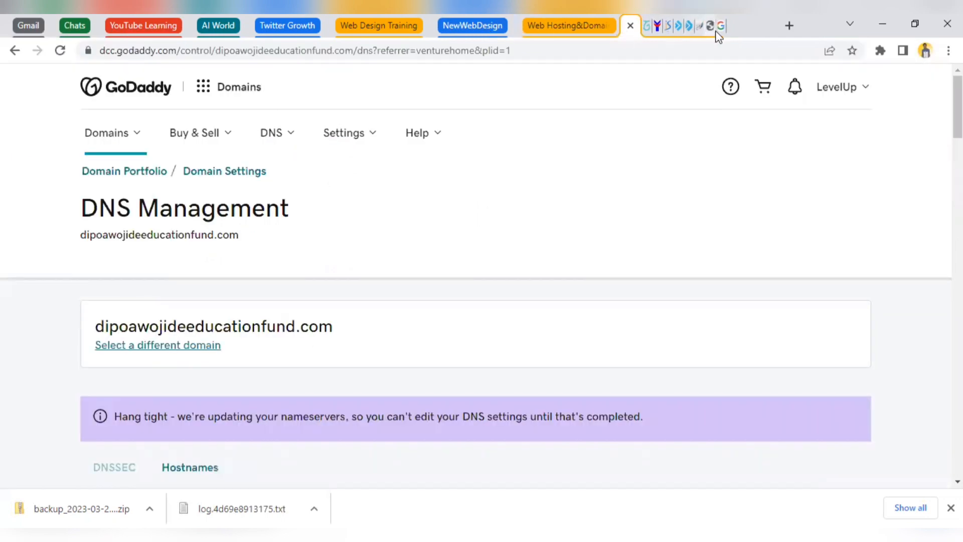
- Return to the education fund's Add Plugins page and search the plugin directory for whatsapp
left_click(713, 26)
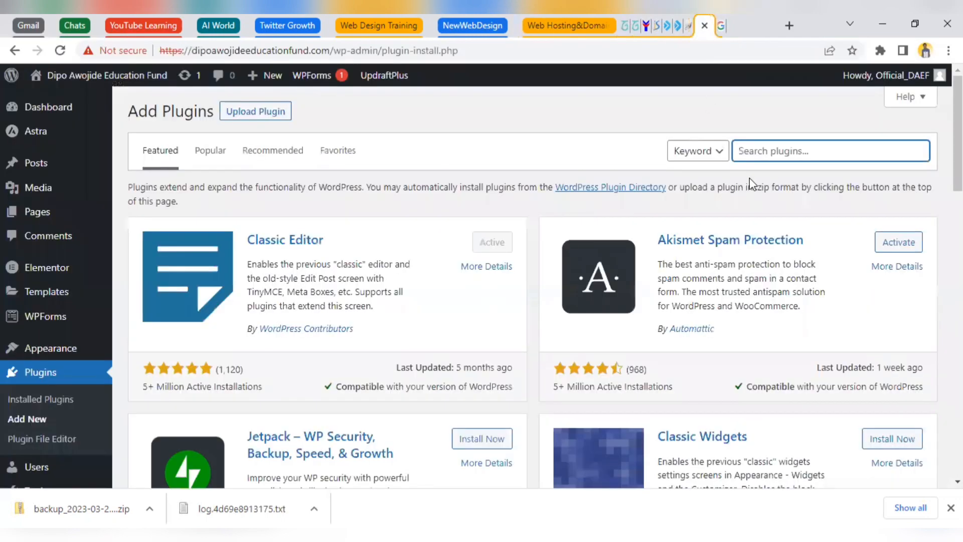
left_click(779, 155)
type("whatsapp")
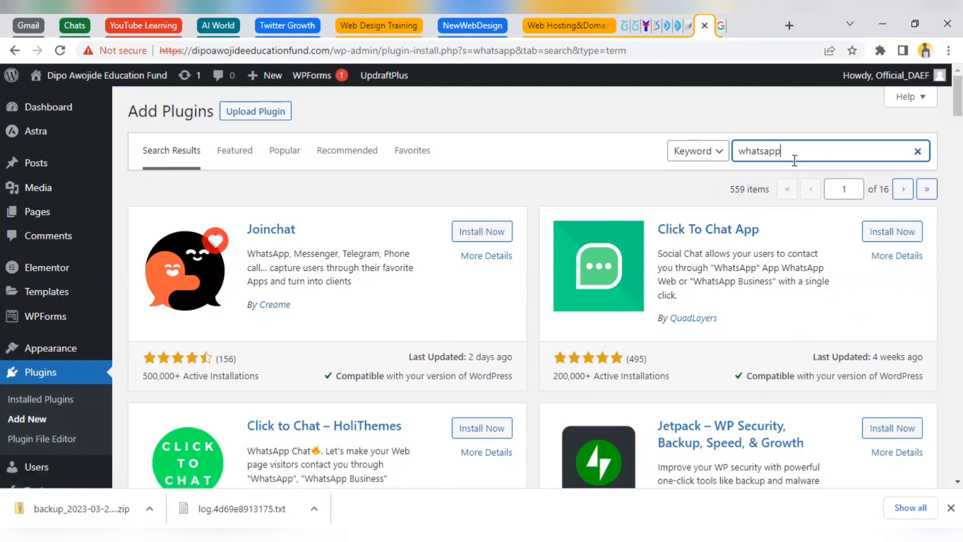
left_click_drag(790, 156, 733, 159)
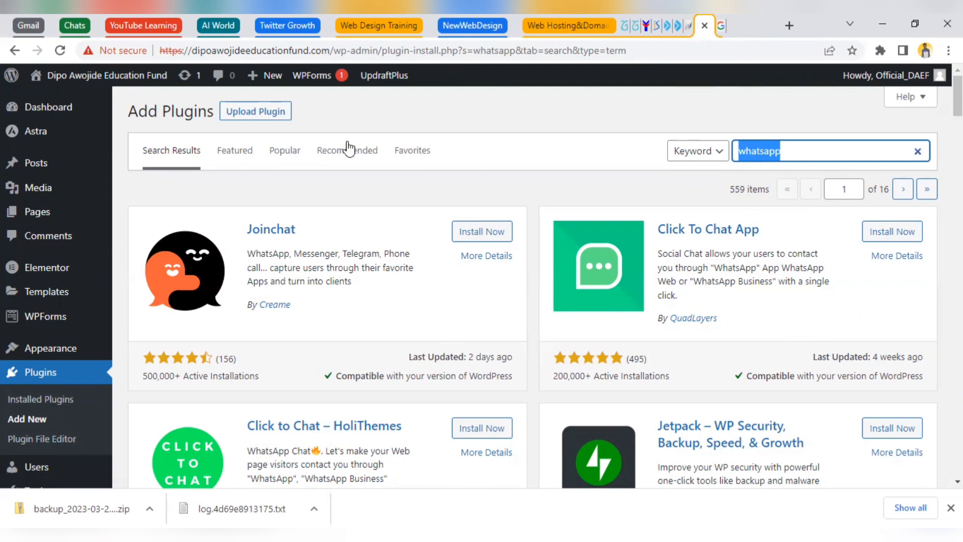
- Upload the duplicate-page plugin zip from Downloads, then install and activate it
left_click(261, 116)
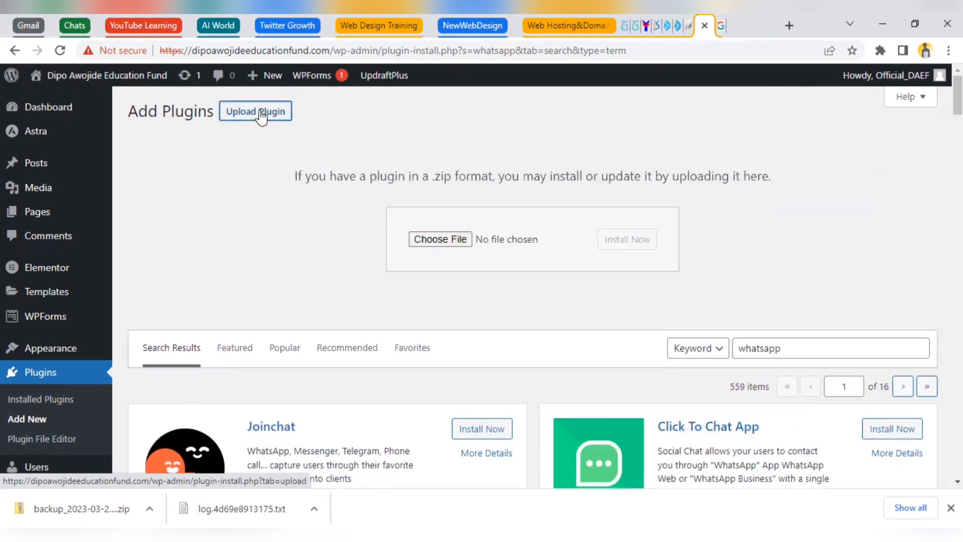
left_click(434, 241)
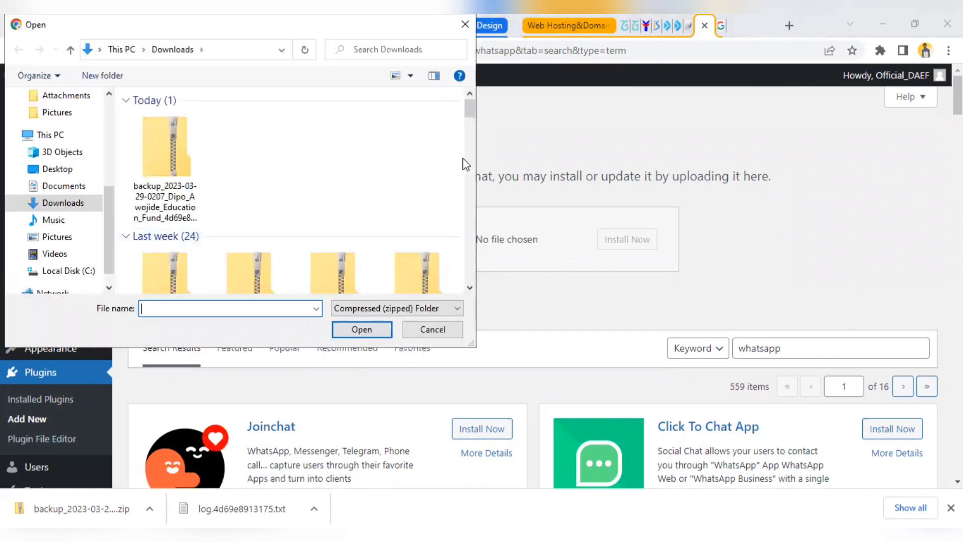
left_click_drag(473, 119, 470, 148)
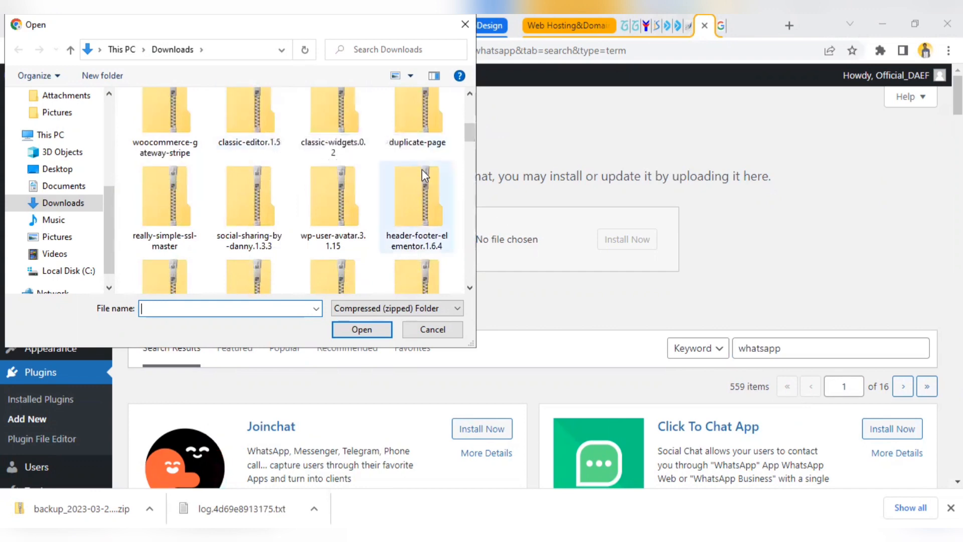
left_click(415, 142)
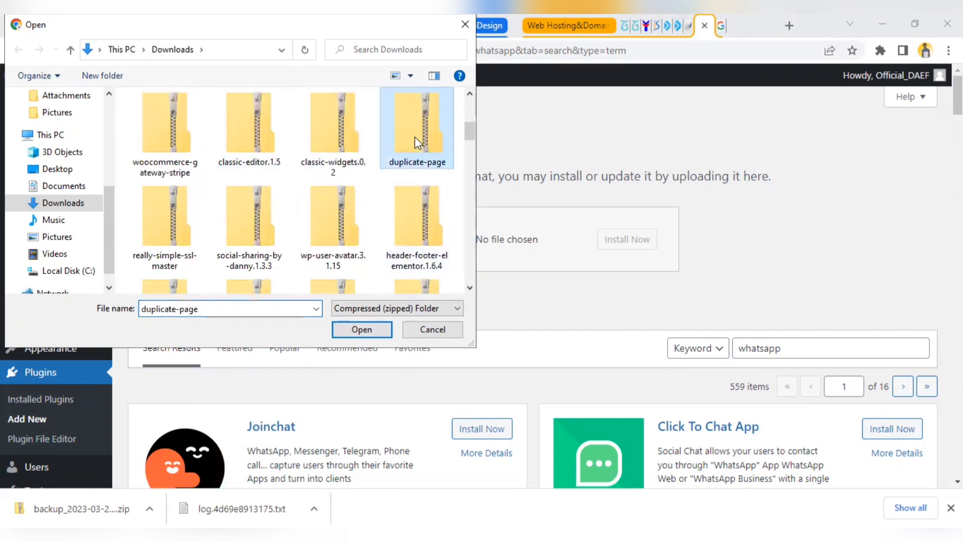
left_click(350, 331)
left_click(622, 249)
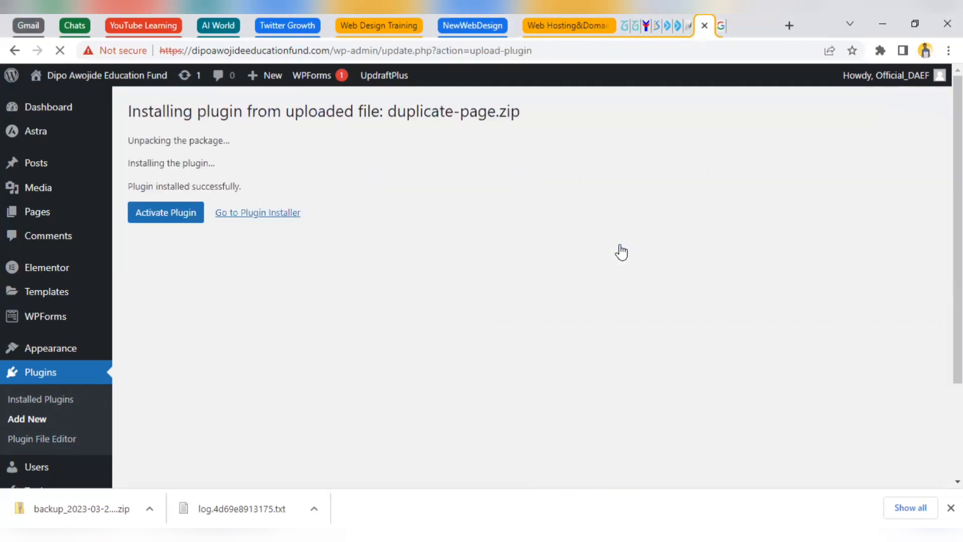
left_click(182, 225)
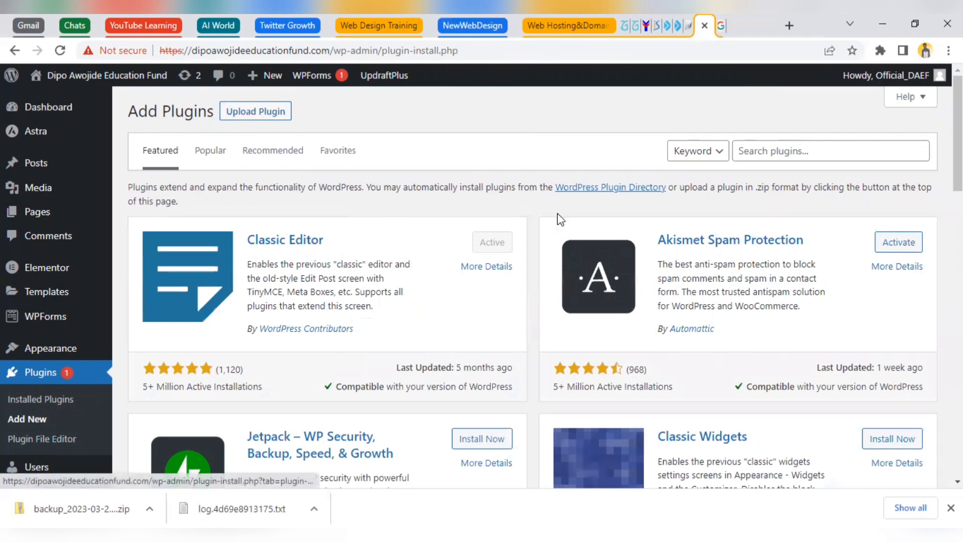
- Add the header-footer-elementor.1.6.4 plugin from its zip in Downloads, installing and activating it
left_click(232, 123)
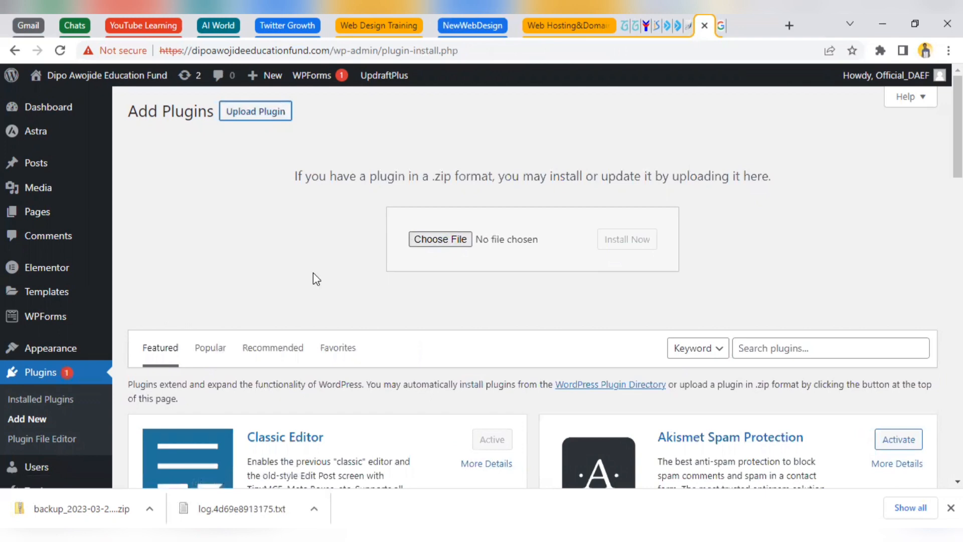
left_click_drag(474, 111, 470, 133)
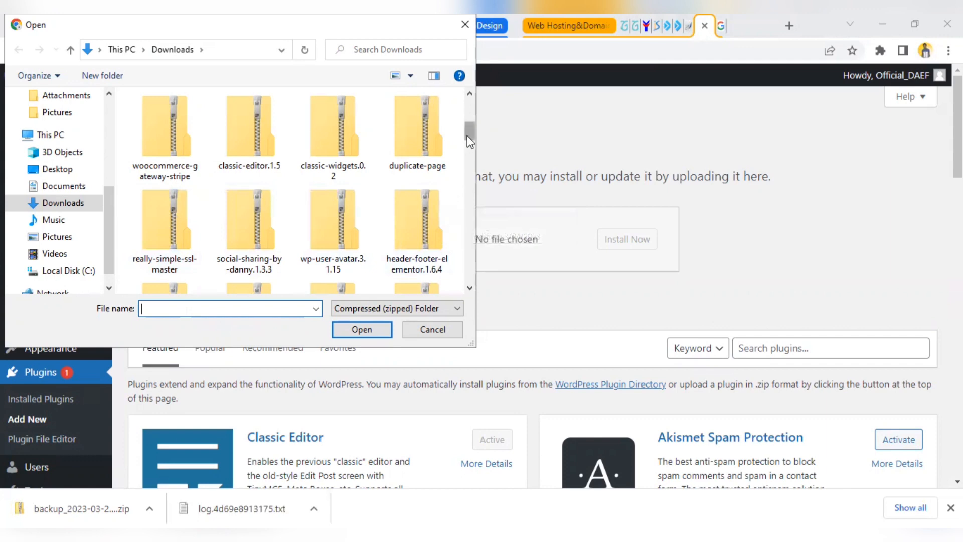
left_click_drag(467, 134, 468, 136)
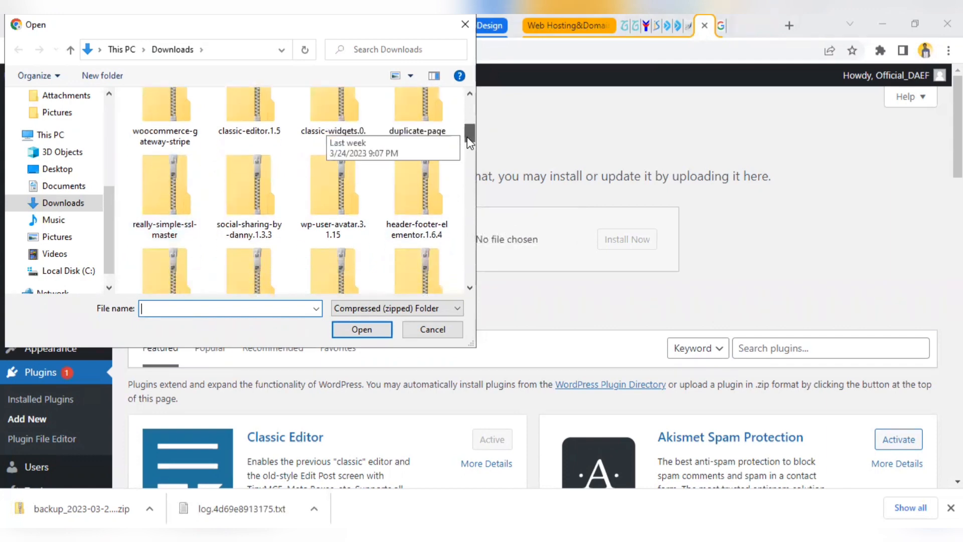
left_click_drag(467, 136, 468, 136)
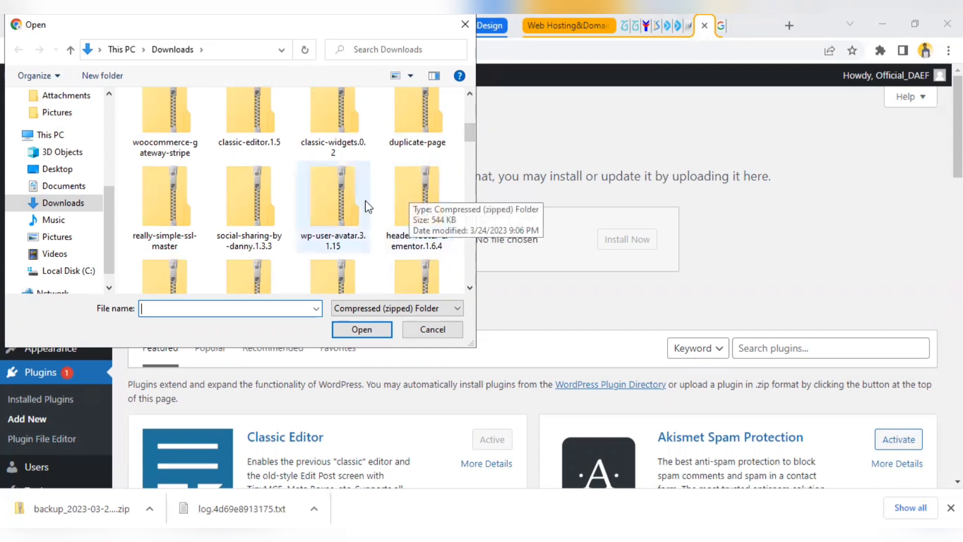
left_click(423, 202)
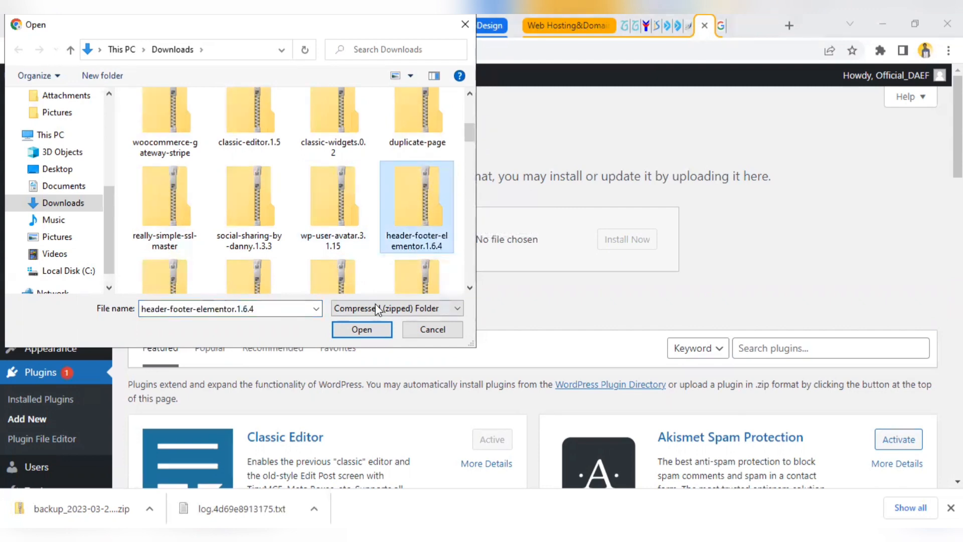
left_click(361, 329)
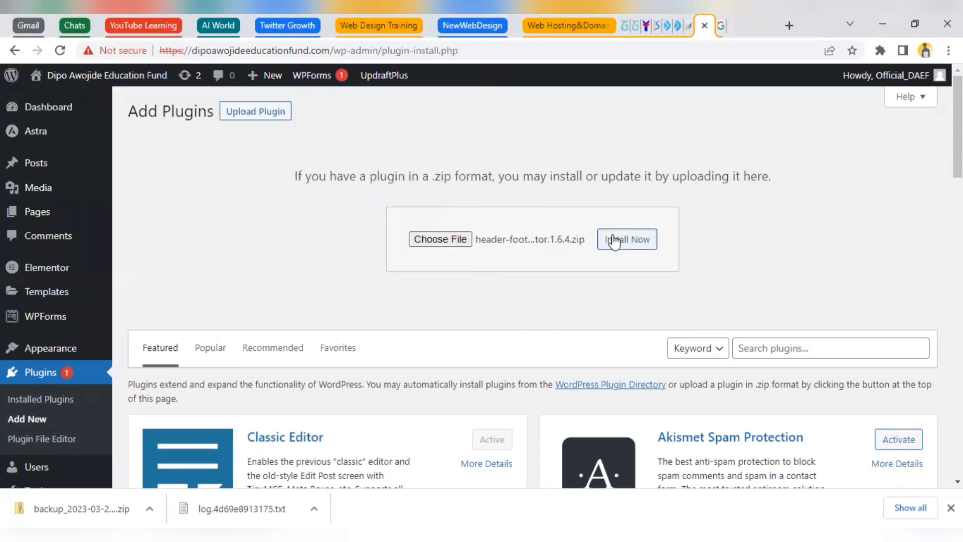
left_click(618, 247)
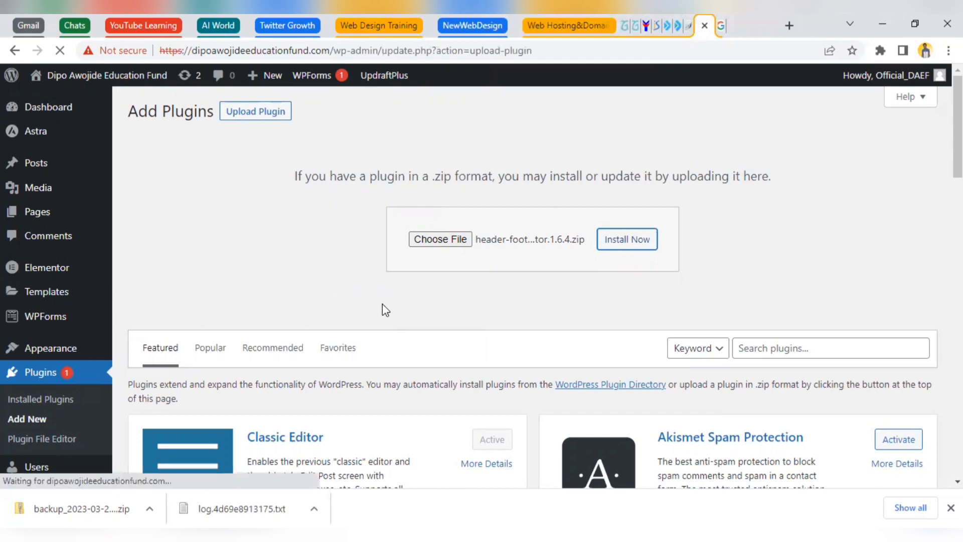
left_click(174, 232)
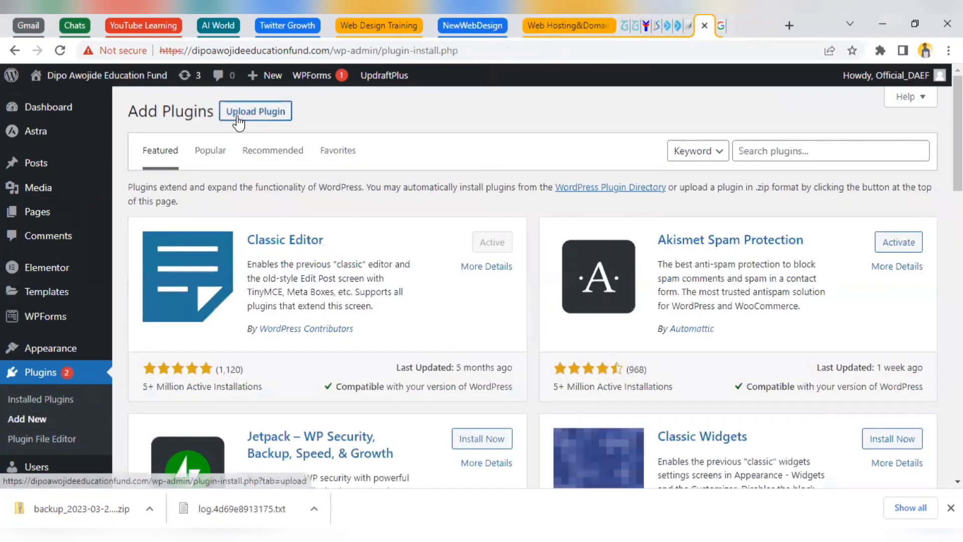
- Upload the wp-user-avatar.3.1.15 zip from Downloads as a plugin, install it and activate it
left_click(238, 112)
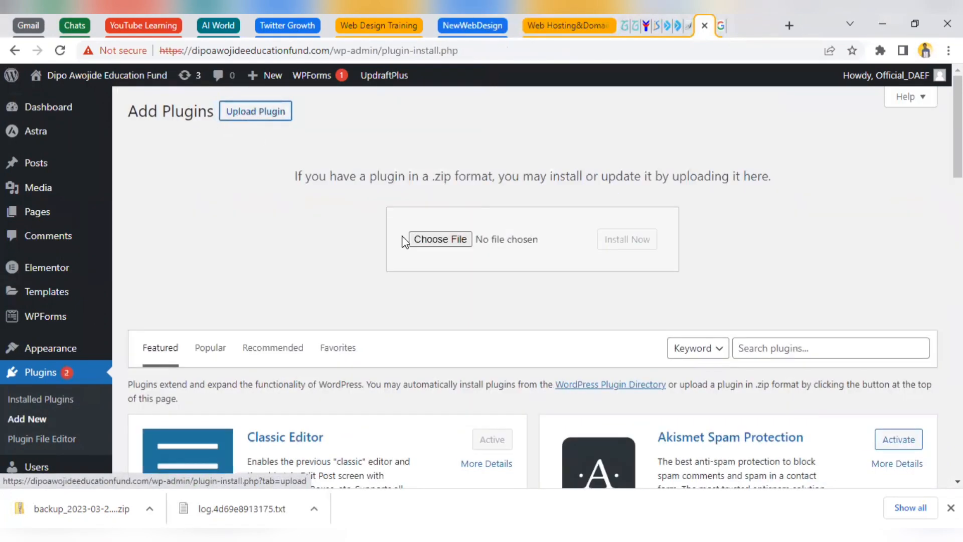
left_click(421, 238)
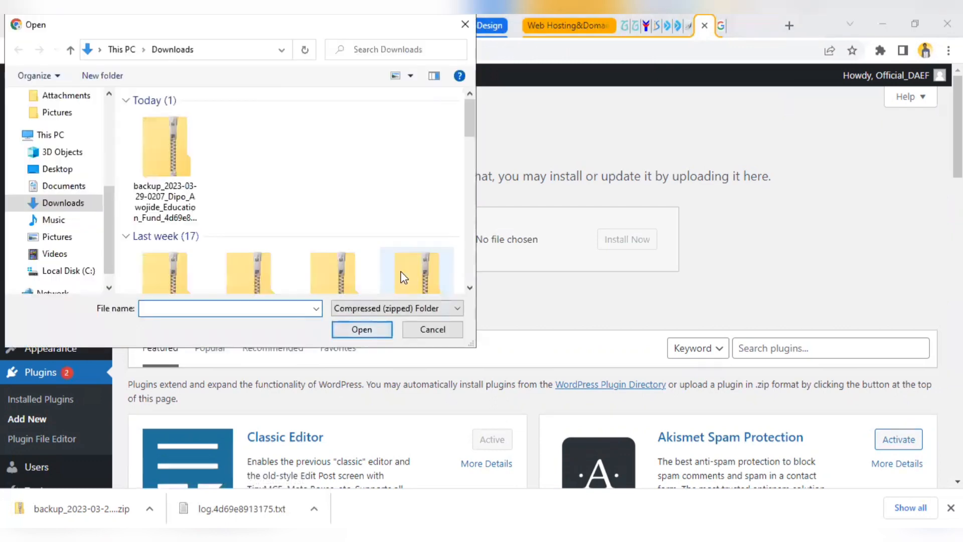
left_click_drag(470, 116, 470, 142)
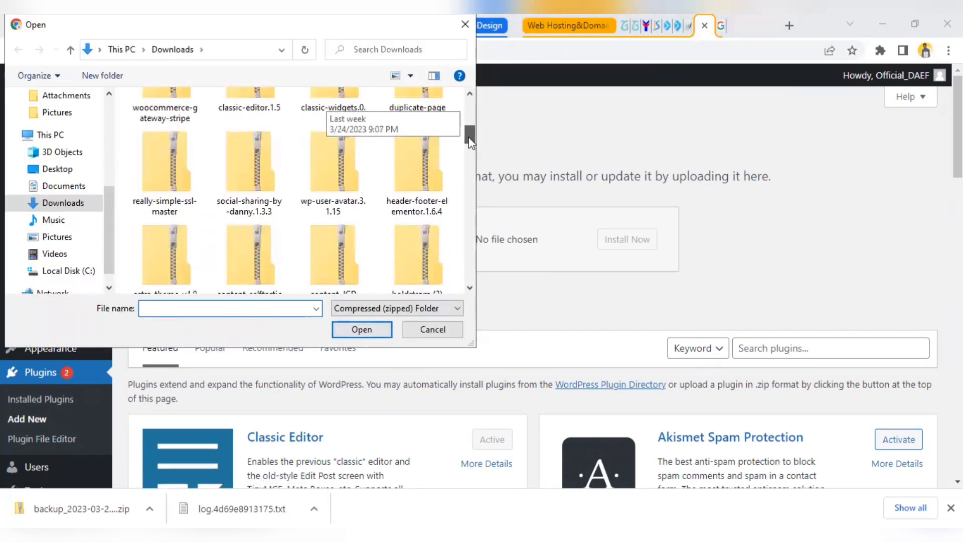
left_click(352, 170)
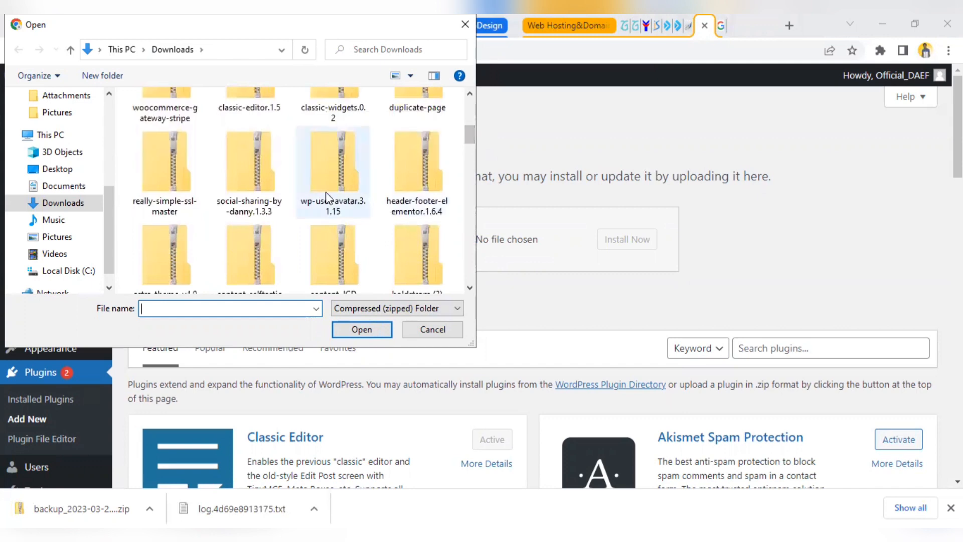
left_click(350, 330)
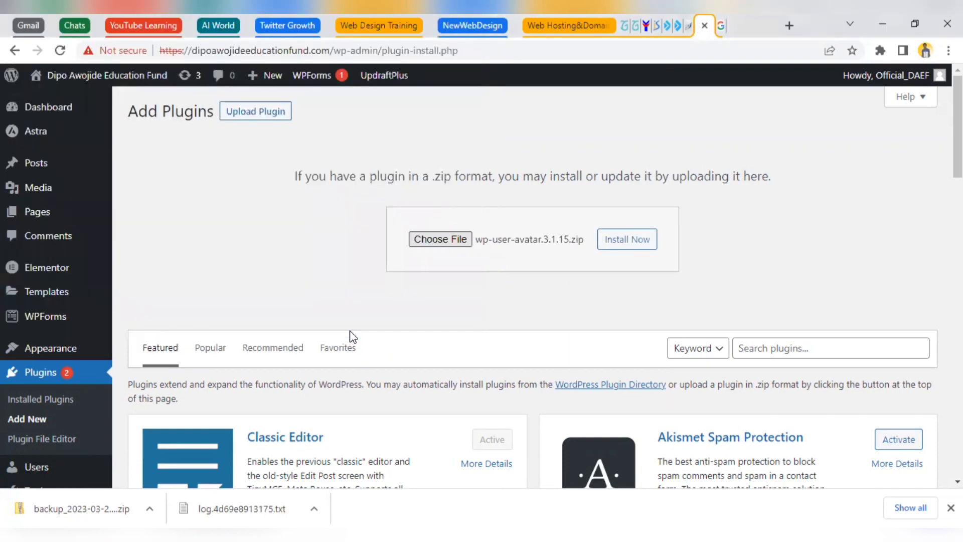
left_click(652, 239)
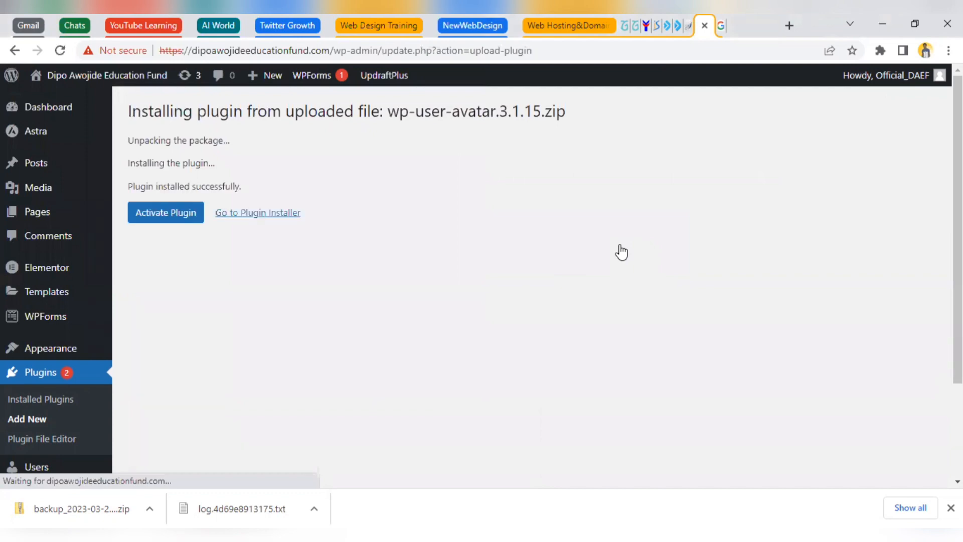
left_click(181, 219)
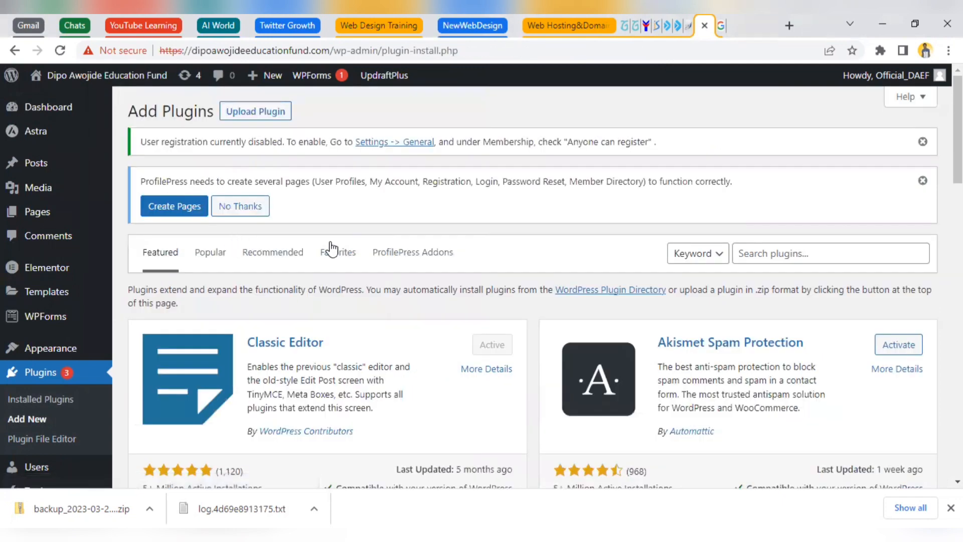
- Install the social sharing plugin from the social-sharing-by-danny.1.3.3 zip in Downloads and activate it
left_click(249, 117)
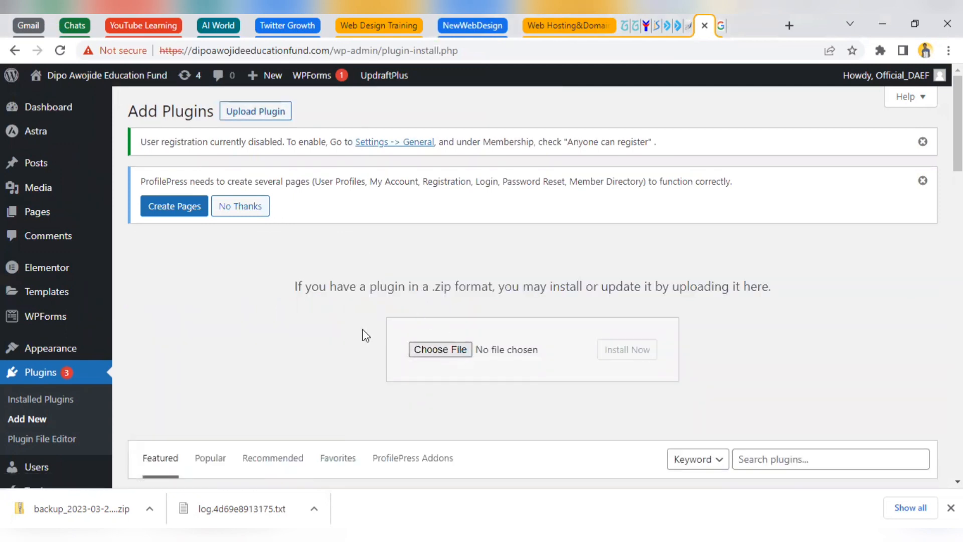
left_click(440, 349)
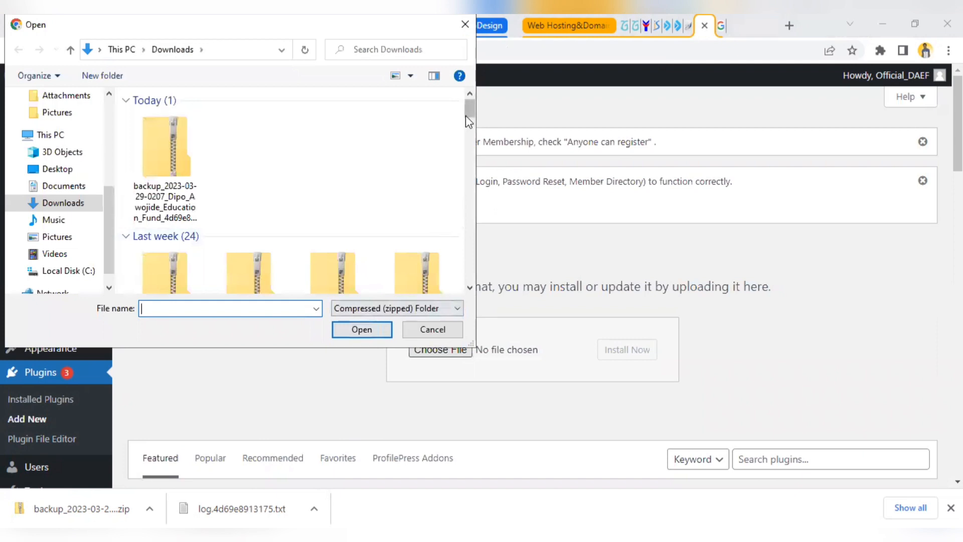
left_click_drag(467, 118, 470, 143)
left_click(255, 184)
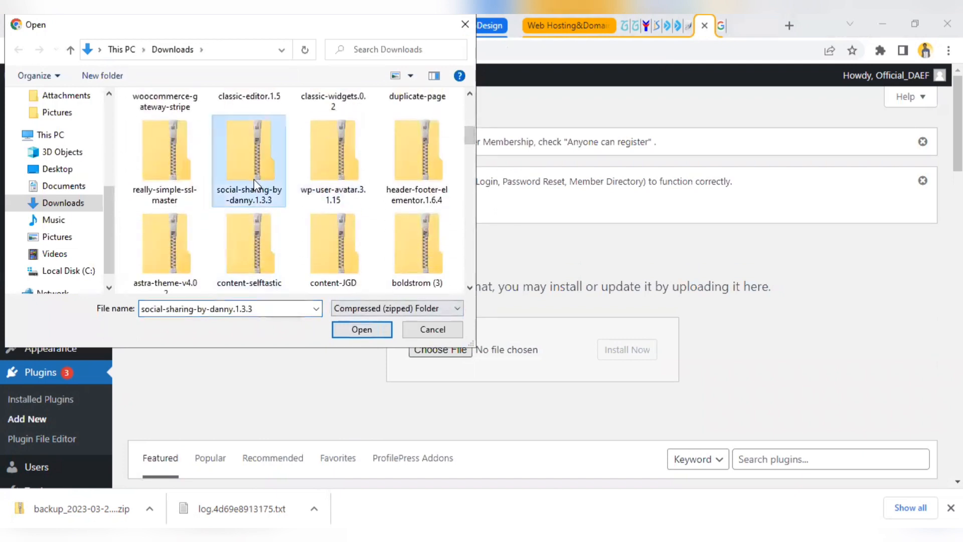
left_click(356, 326)
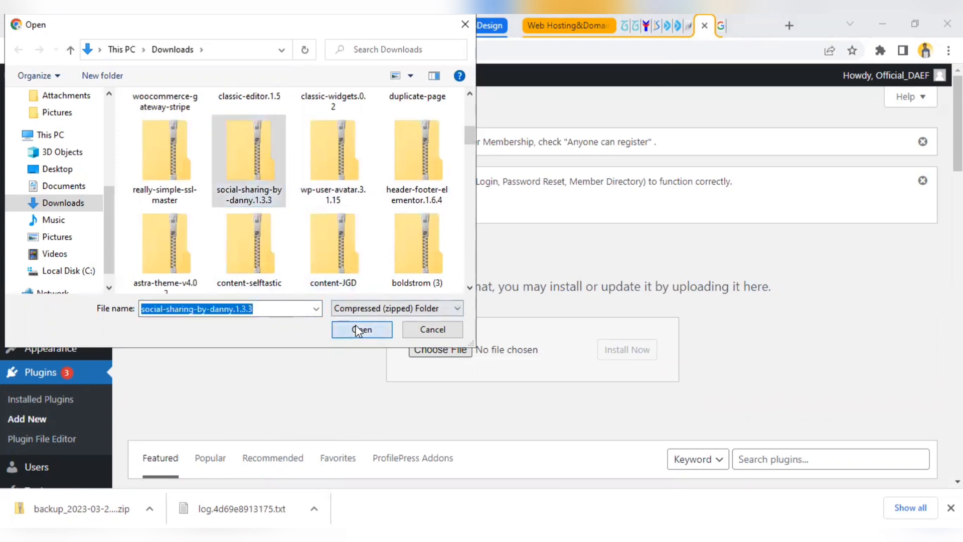
left_click(616, 353)
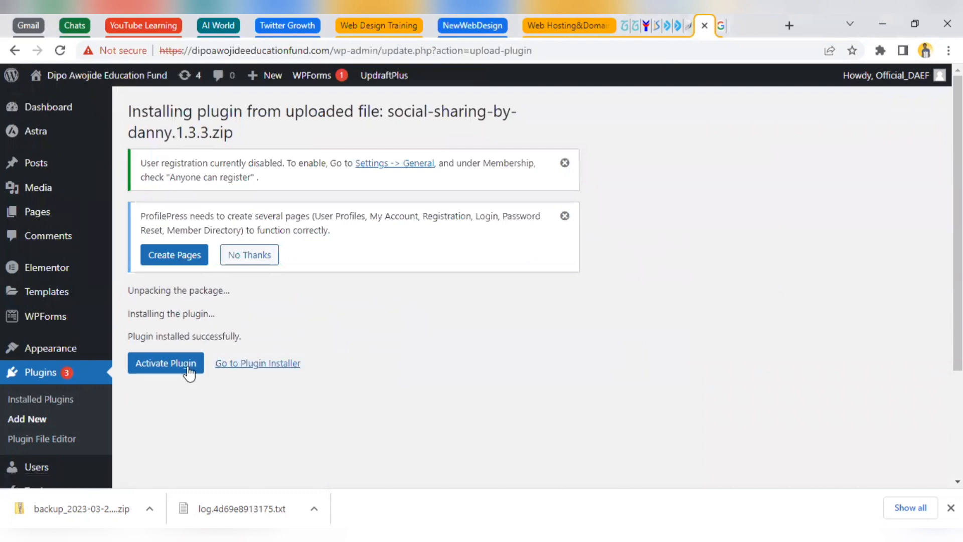
left_click(164, 371)
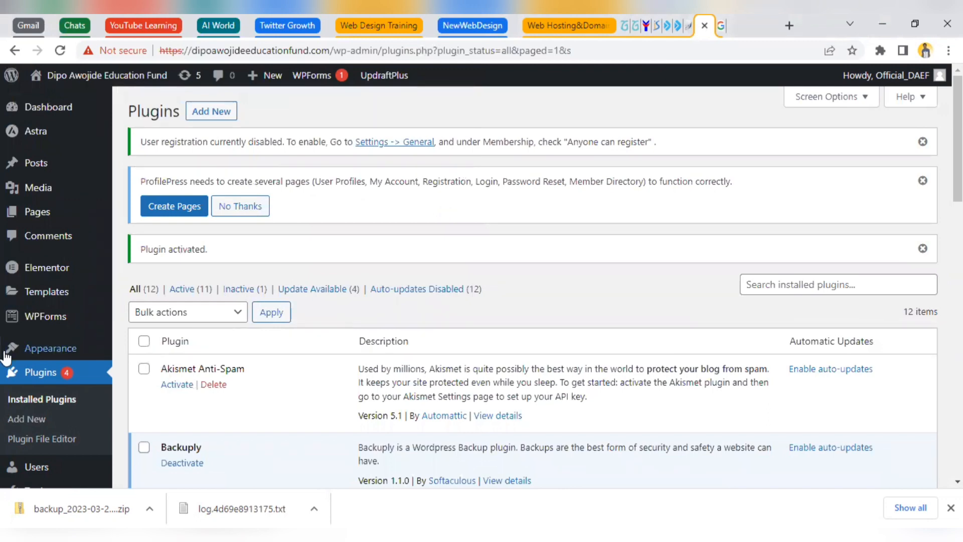
- Add another plugin by uploading the classic-widgets.0.2 zip from Downloads, installing and activating it
left_click(209, 111)
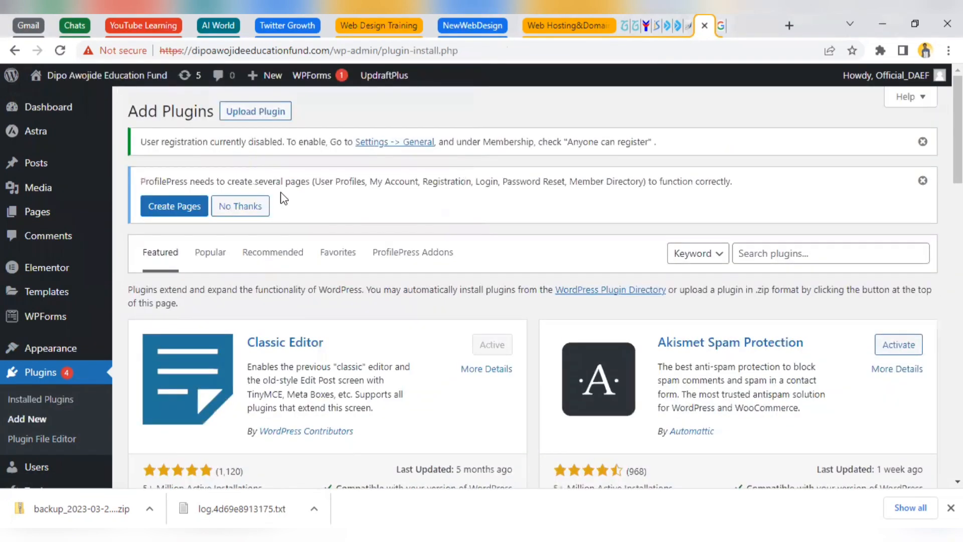
left_click(261, 112)
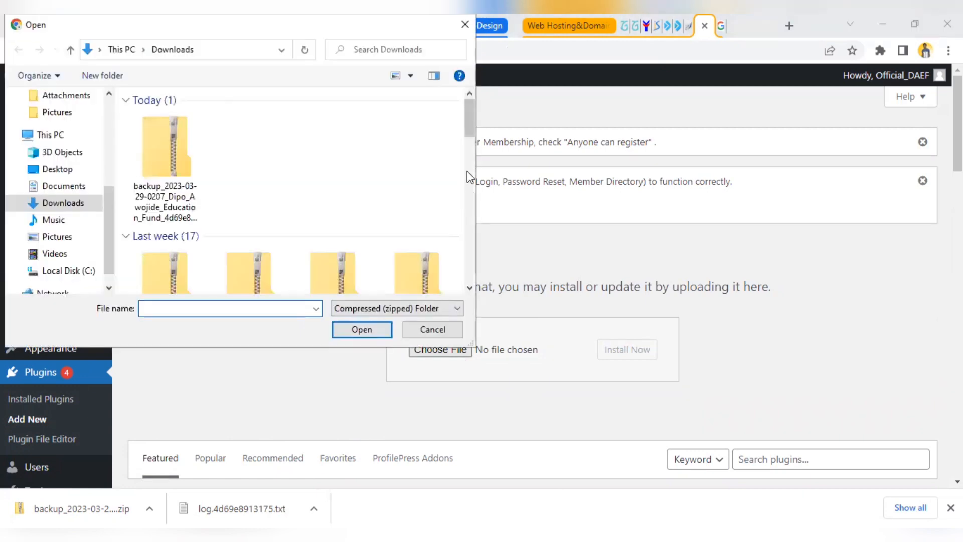
left_click_drag(470, 108, 471, 134)
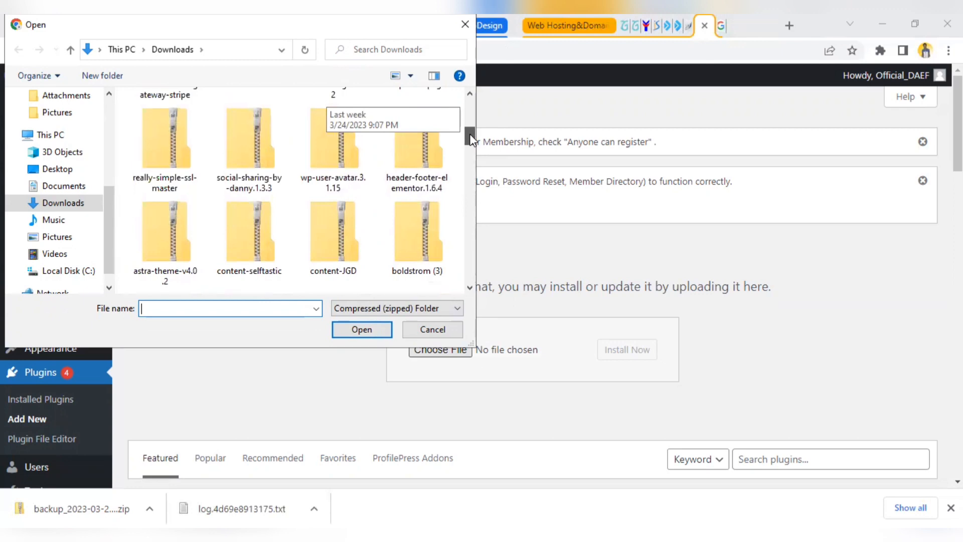
left_click_drag(471, 139, 471, 129)
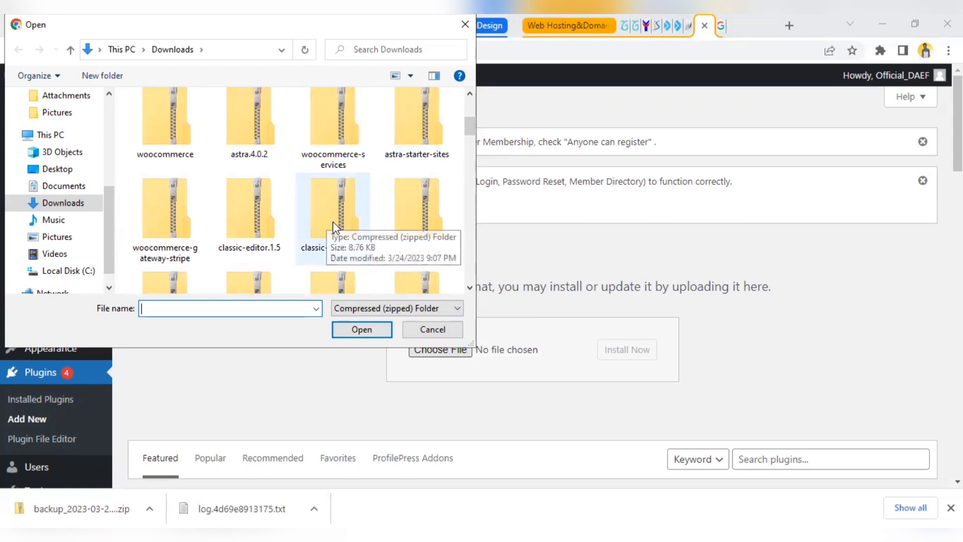
left_click(357, 203)
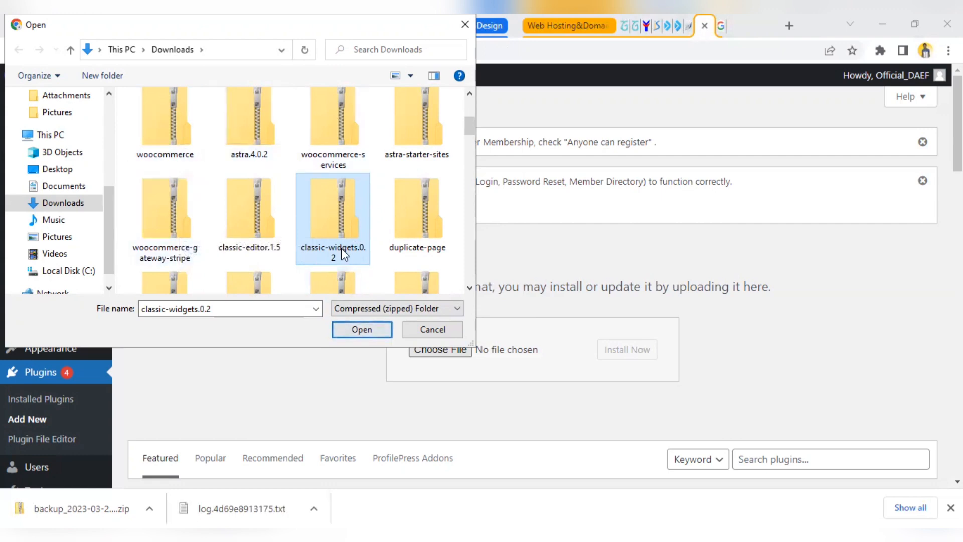
left_click(354, 326)
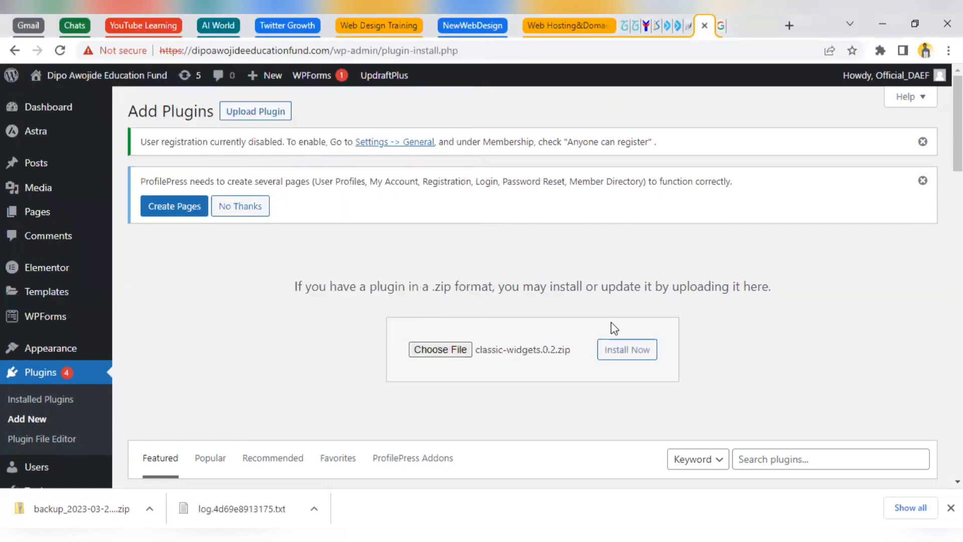
left_click(619, 351)
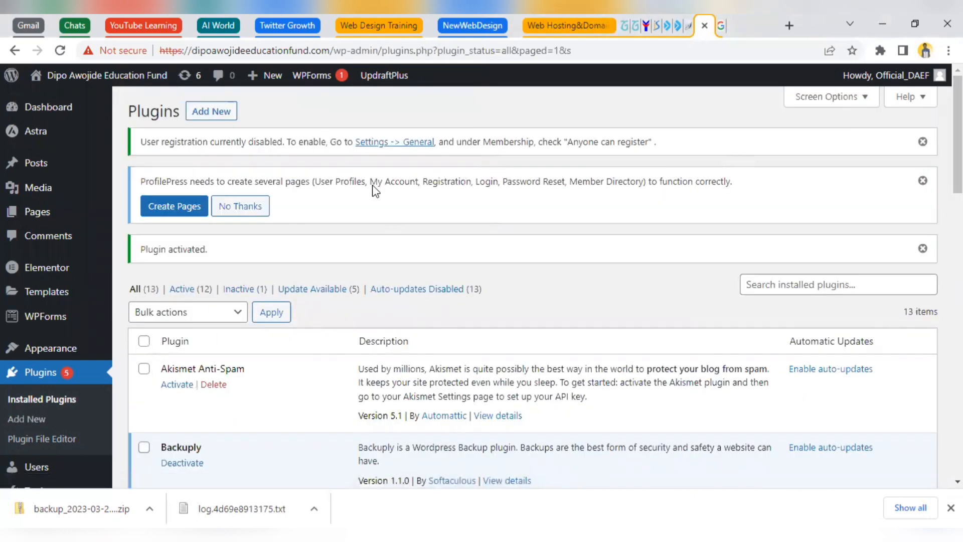
- Update all five outdated plugins together from the WordPress updates page: Classic Widgets, Duplicate Page, Elementor Header & Footer Builder, ProfilePress and Social Sharing
left_click(189, 84)
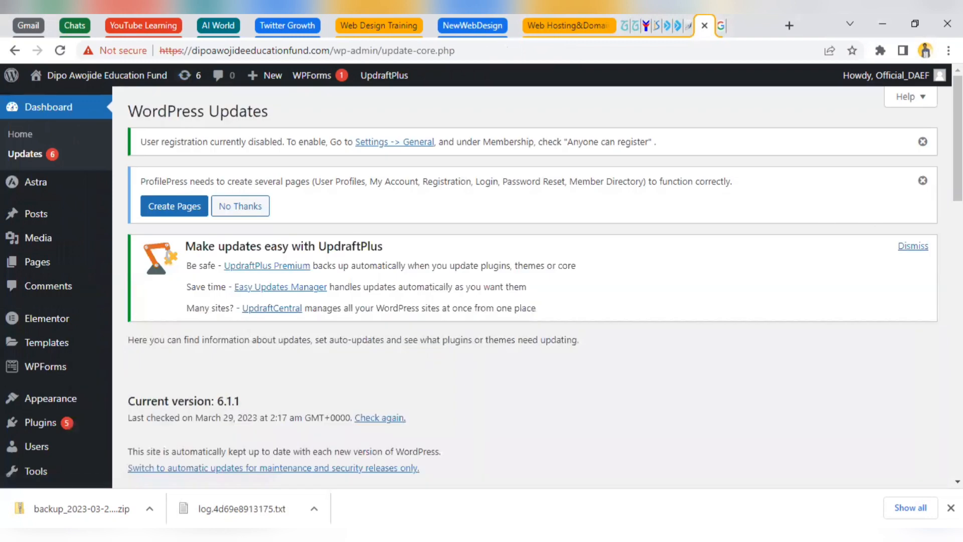
scroll(327, 186, "down", 3)
scroll(939, 296, "down", 4)
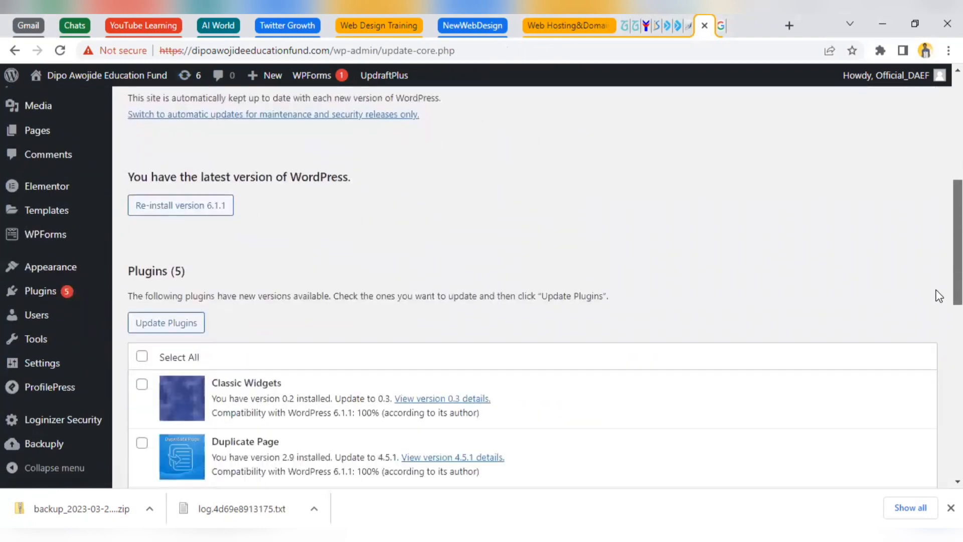
scroll(925, 341, "down", 7)
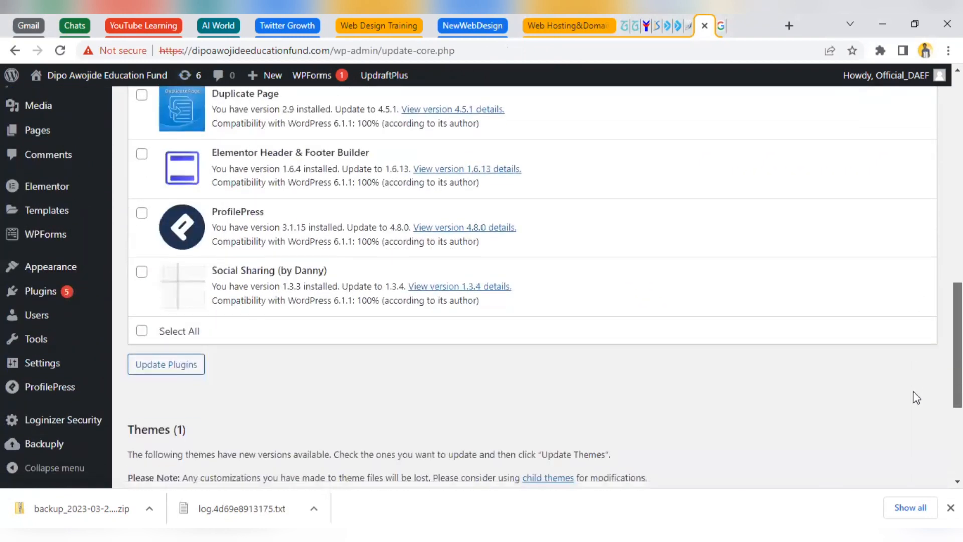
scroll(917, 377, "up", 2)
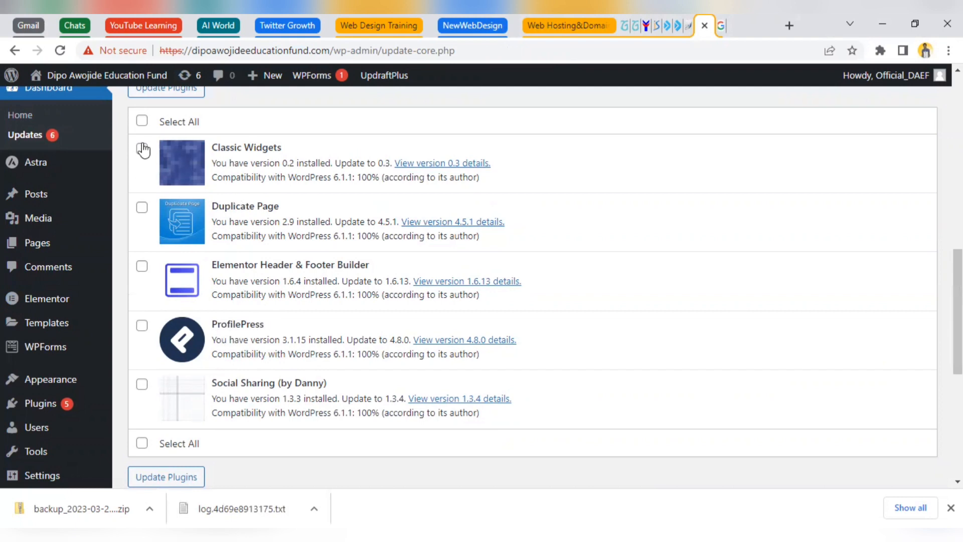
left_click(142, 121)
scroll(532, 286, "down", 3)
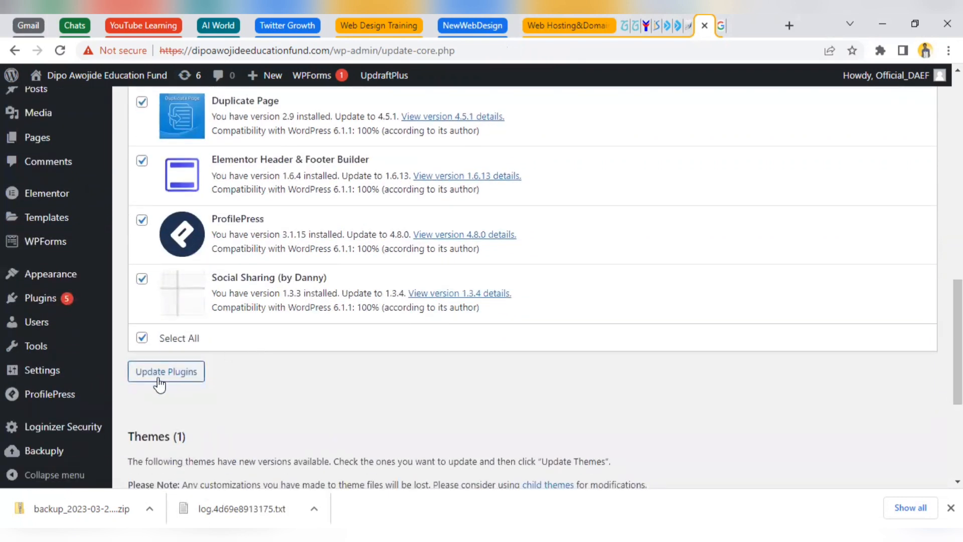
left_click(159, 384)
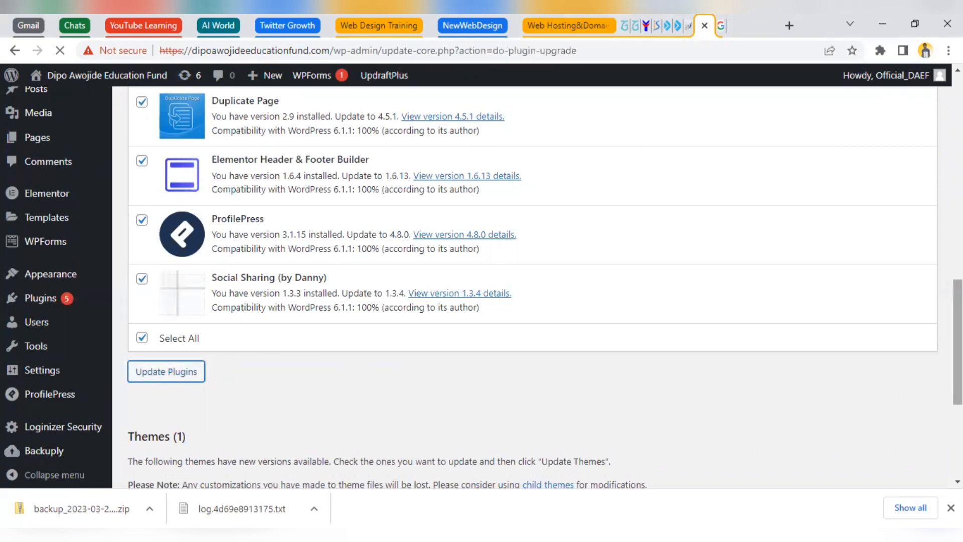
scroll(902, 393, "down", 3)
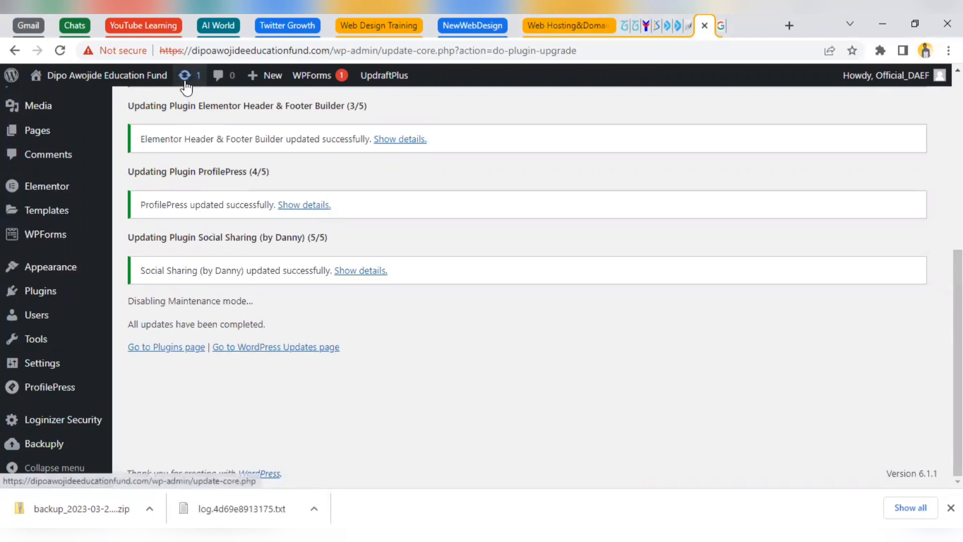
- Return to the WordPress updates page and update the Astra theme to version 4.1.1
left_click(319, 347)
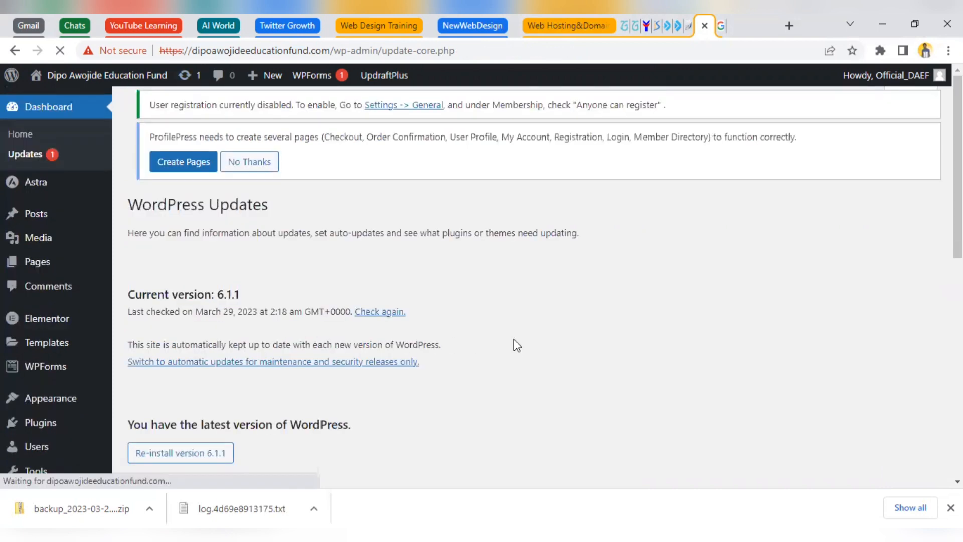
scroll(532, 281, "down", 5)
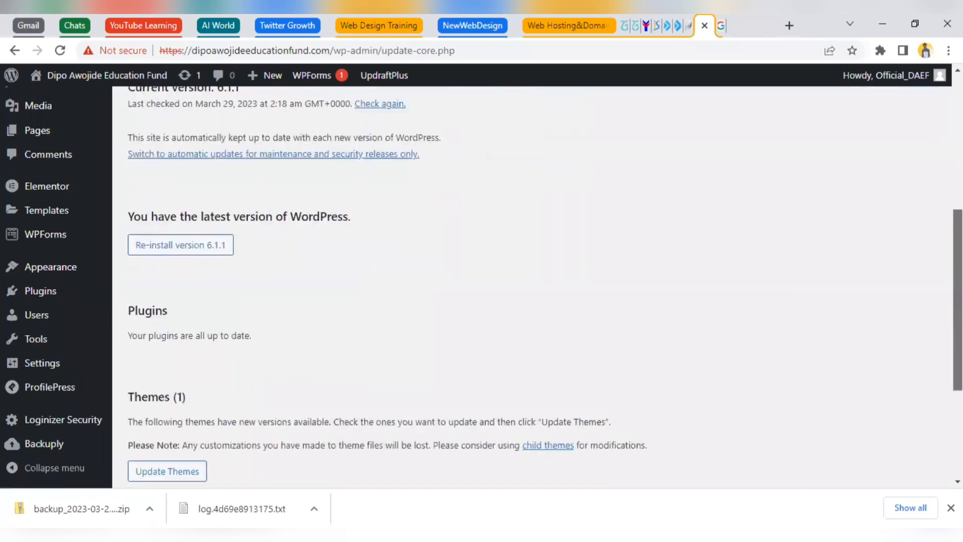
scroll(864, 363, "down", 3)
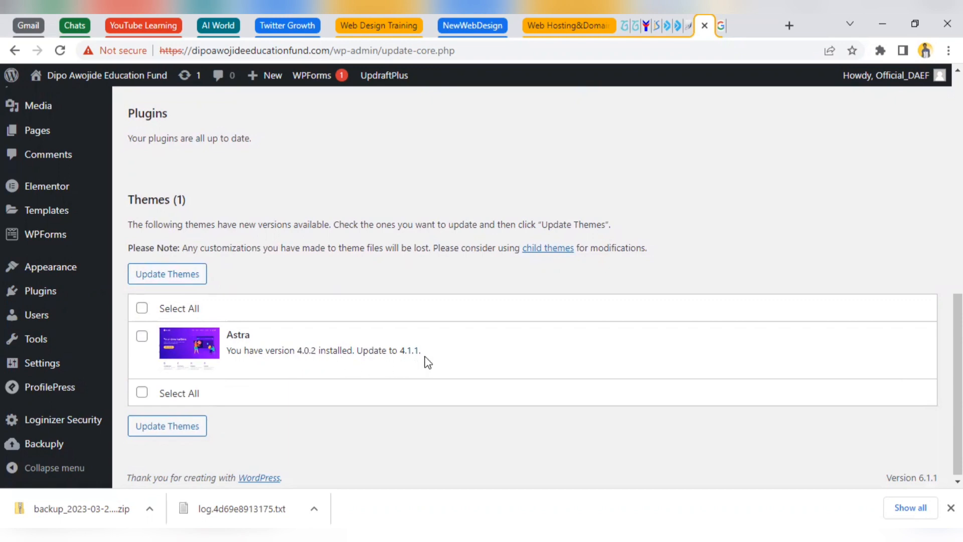
left_click(142, 337)
left_click(151, 422)
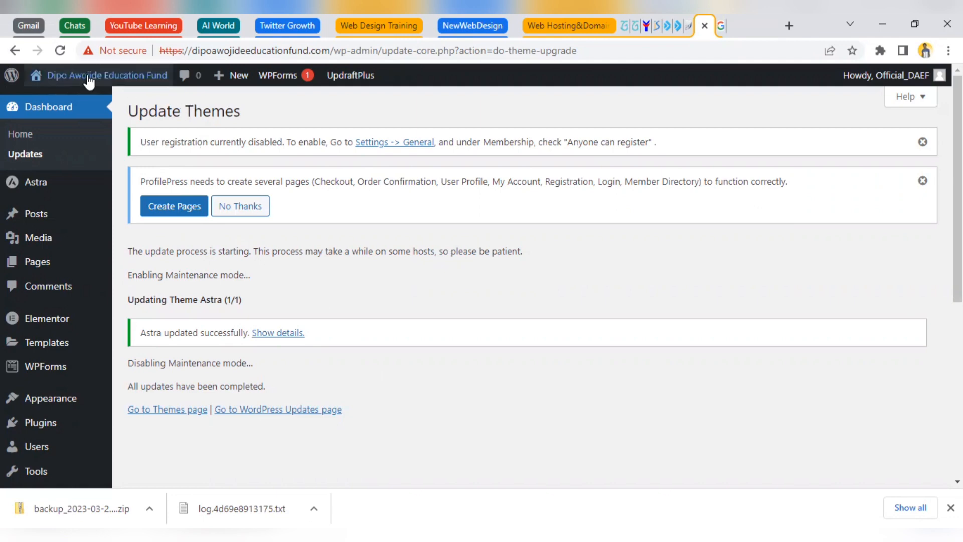
scroll(531, 286, "down", 3)
scroll(532, 286, "up", 3)
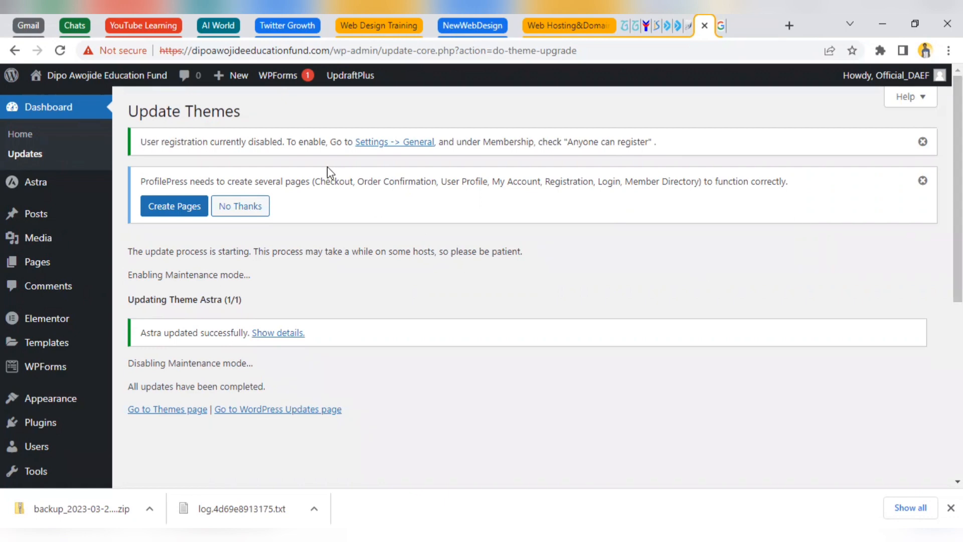
- Switch to the Google Slides presentation "How to Create A WordPress Website from Scratch" to check its Course Outline slide
left_click(374, 26)
left_click(454, 25)
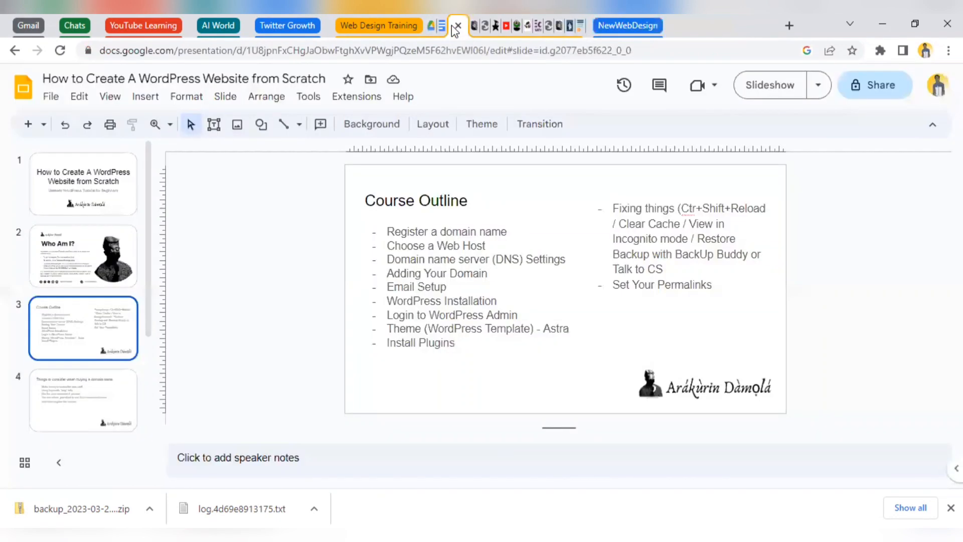